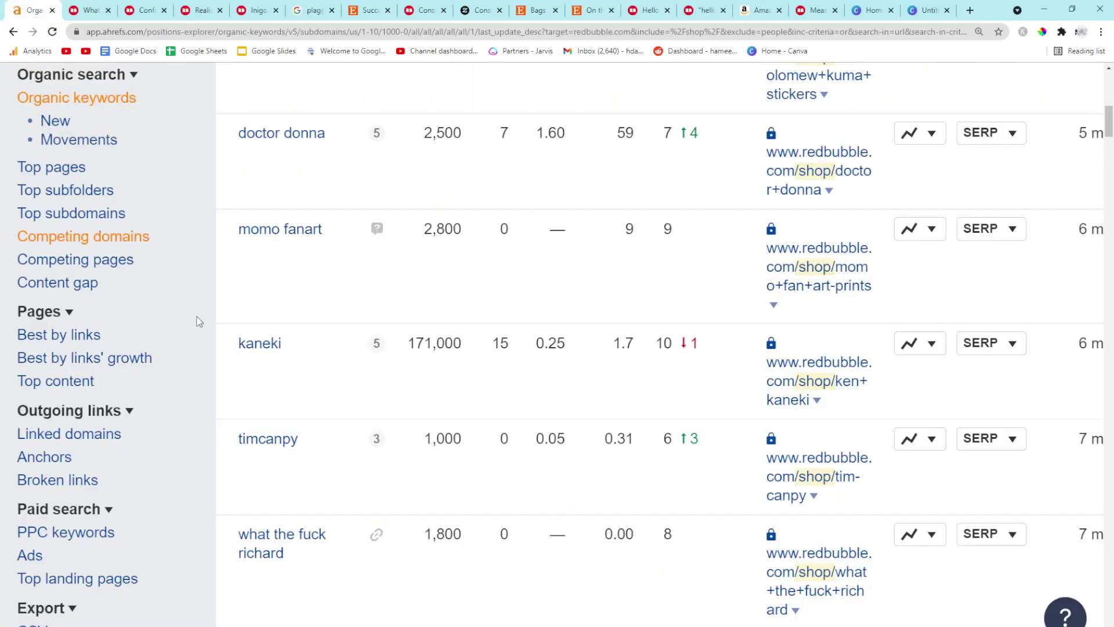
Highlight the position 8 and 1,800 volume for 'what the fuck richard' and view its Redbubble page
double_click(668, 534)
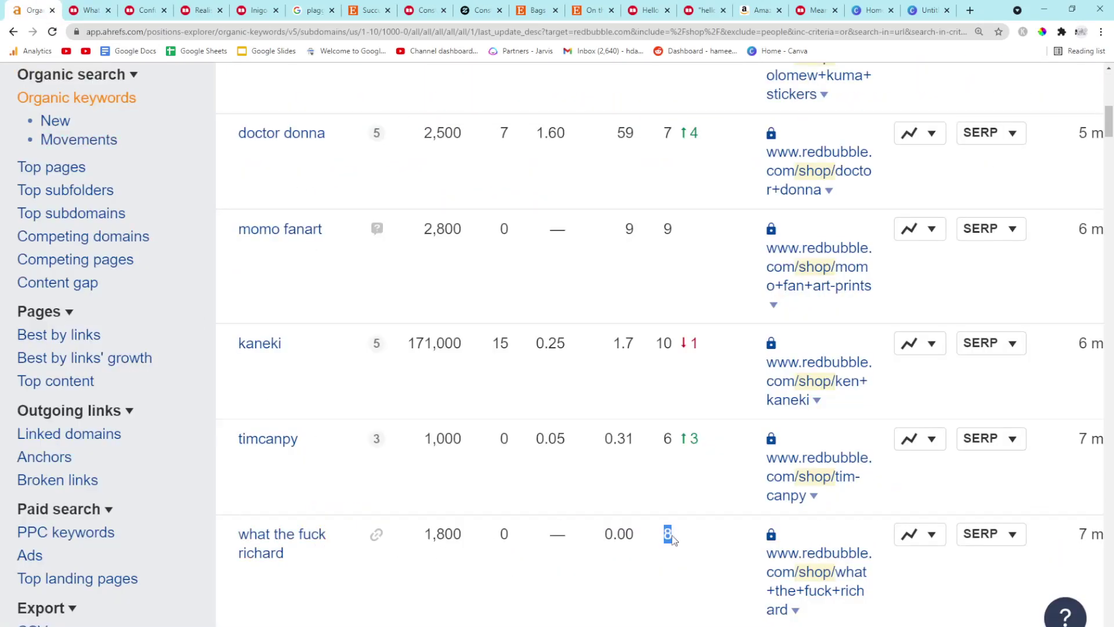
double_click(454, 534)
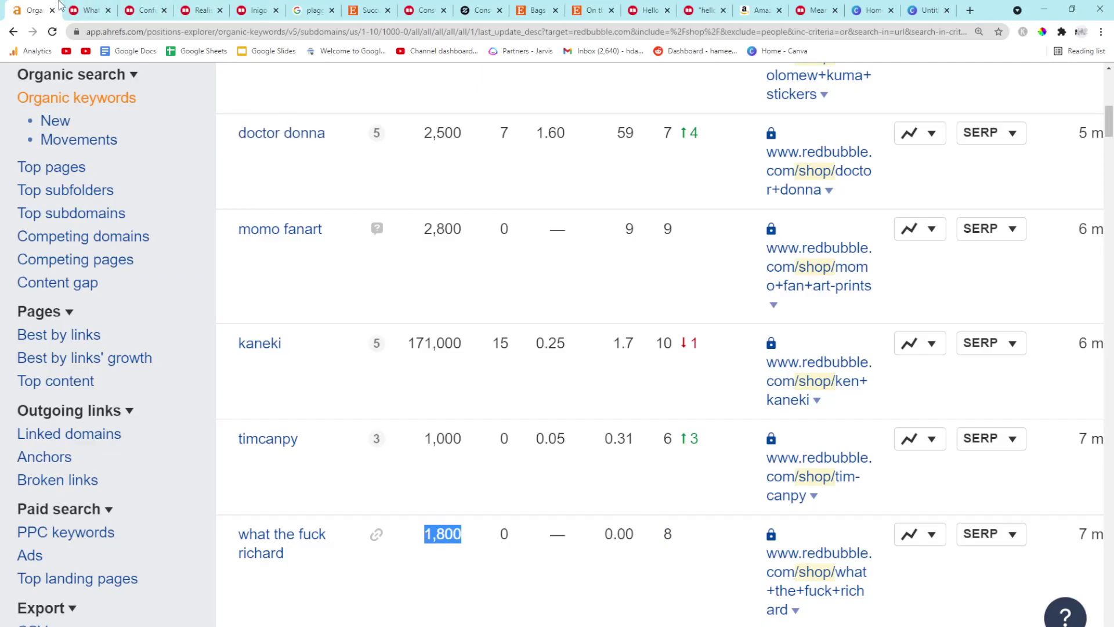
click(88, 10)
scroll(200, 305, down, 3)
scroll(201, 305, down, 2)
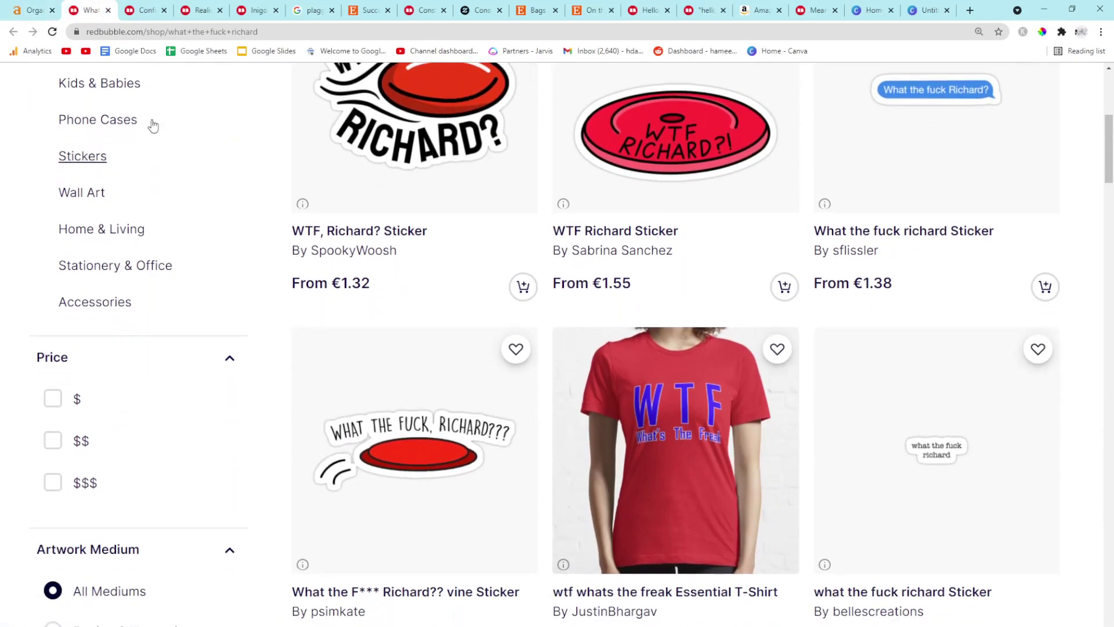
Back in Ahrefs, re-highlight the 1,800 search volume and move further down the list
click(35, 10)
scroll(314, 462, down, 1)
mouse_move(287, 432)
mouse_down()
mouse_move(257, 431)
mouse_move(237, 411)
mouse_up()
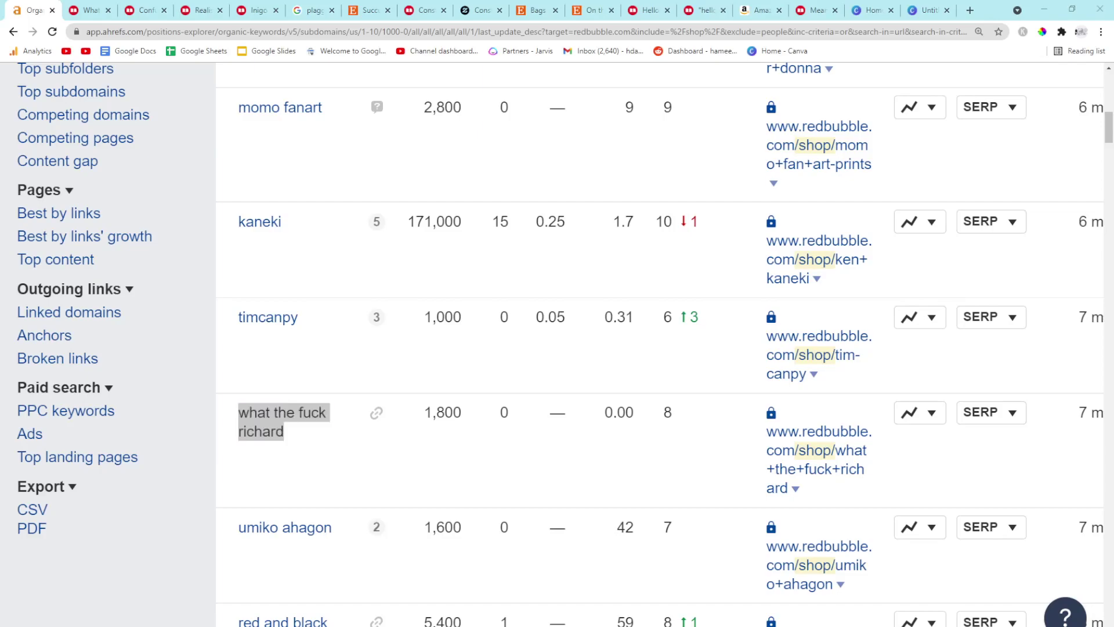
click(462, 481)
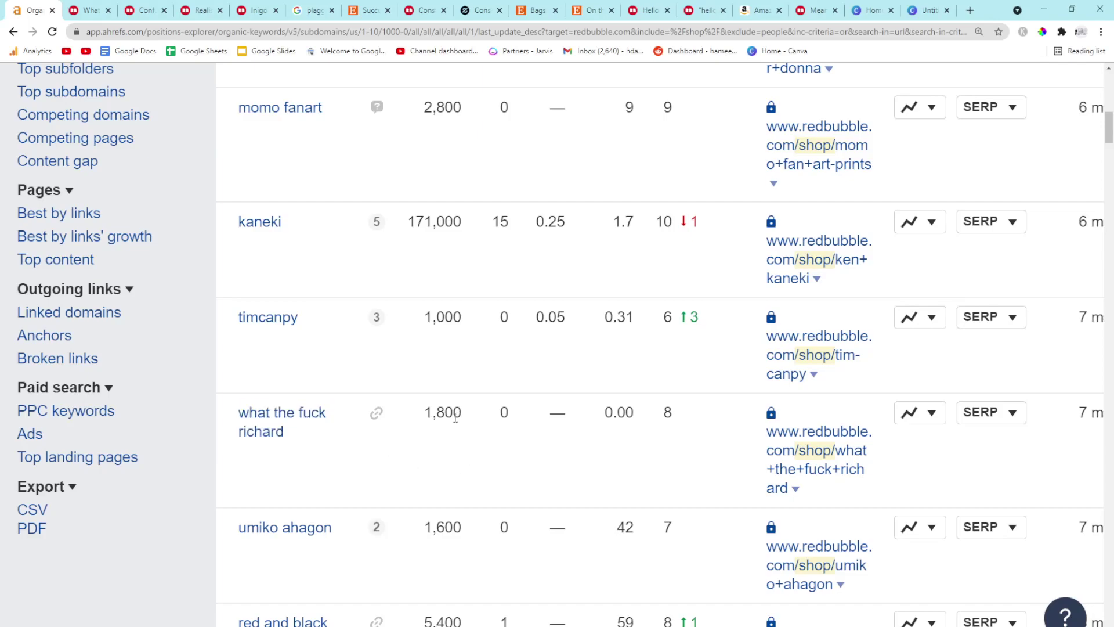
double_click(443, 412)
click(426, 413)
double_click(426, 413)
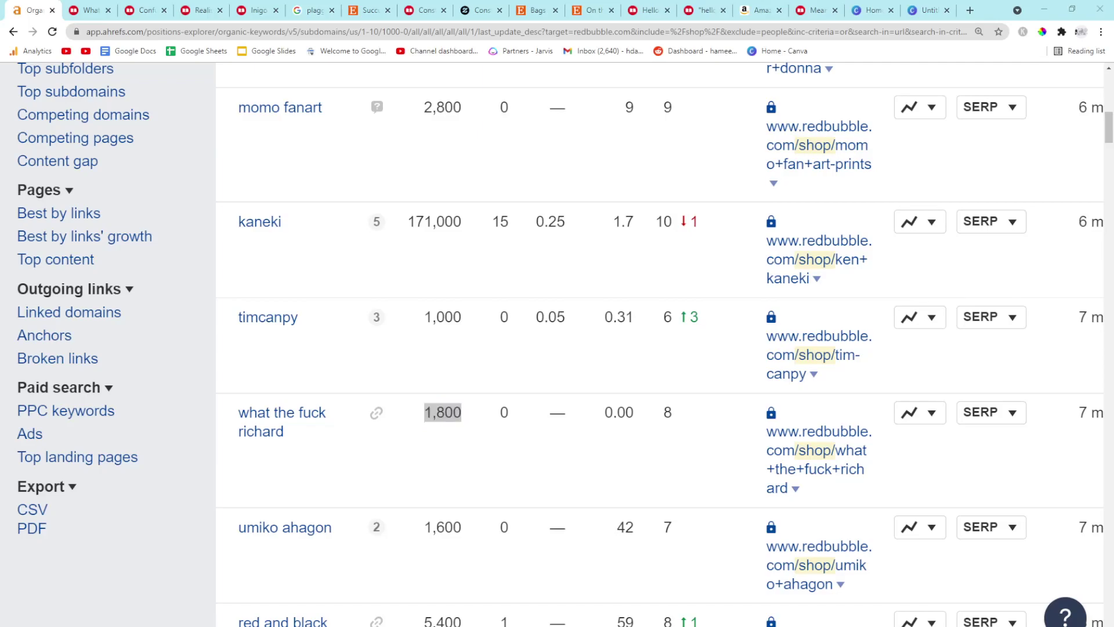
click(470, 417)
scroll(470, 418, down, 3)
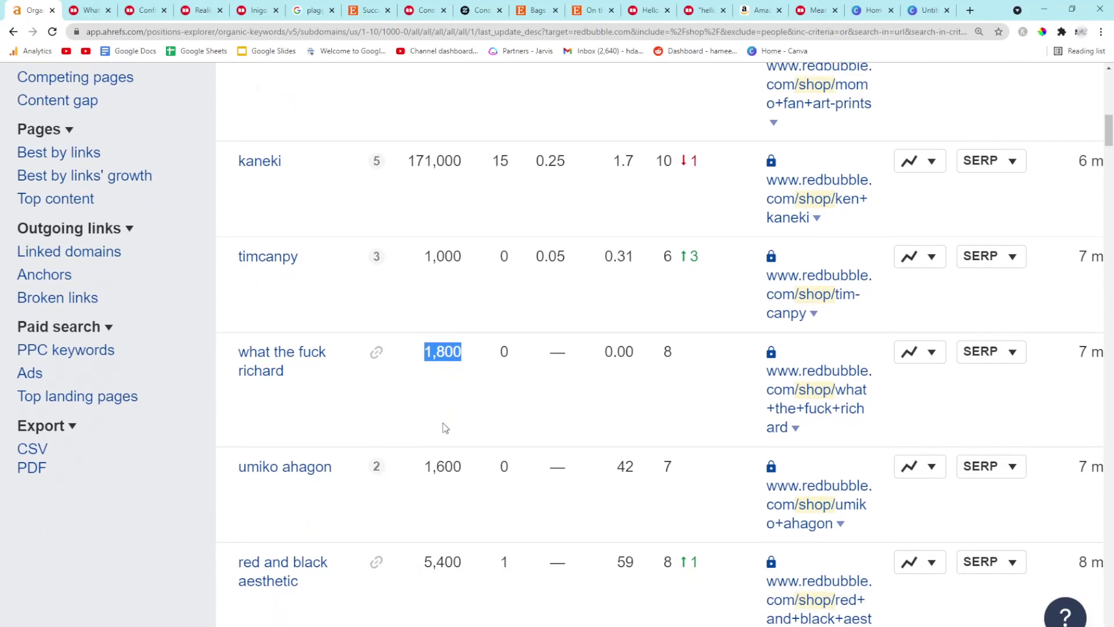
scroll(348, 407, down, 2)
scroll(348, 408, down, 2)
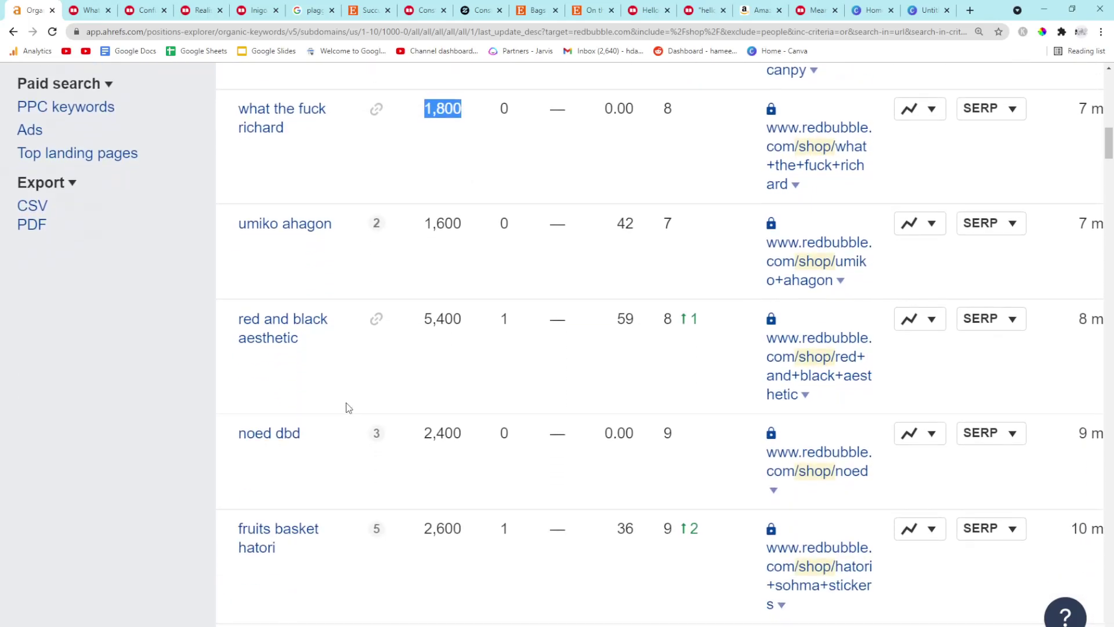
scroll(348, 408, down, 1)
scroll(348, 408, down, 2)
scroll(348, 408, down, 1)
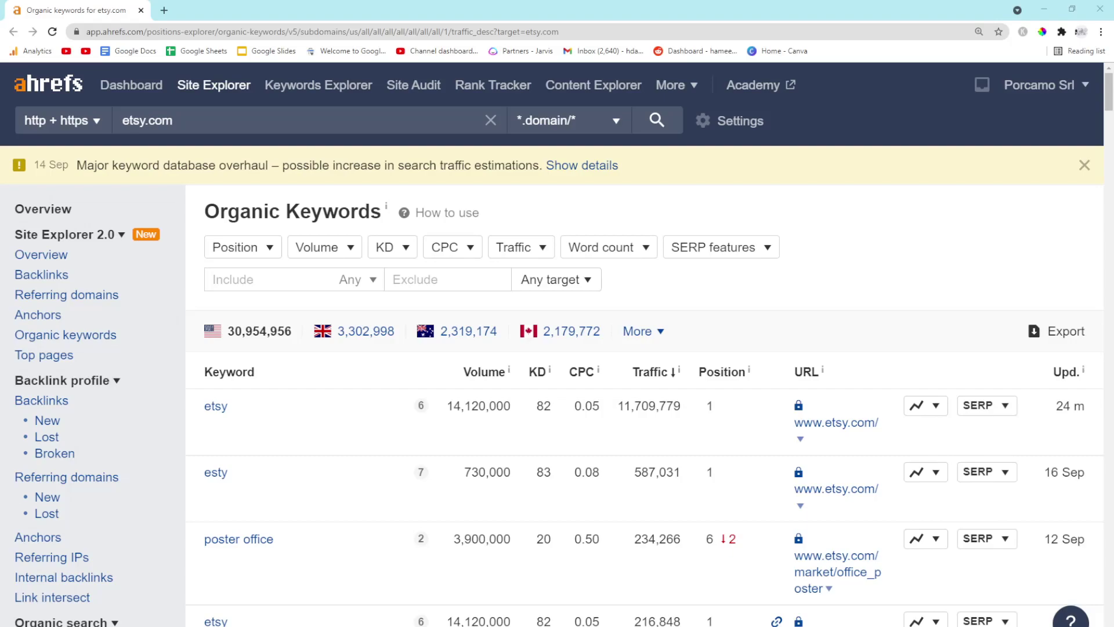
scroll(623, 472, down, 5)
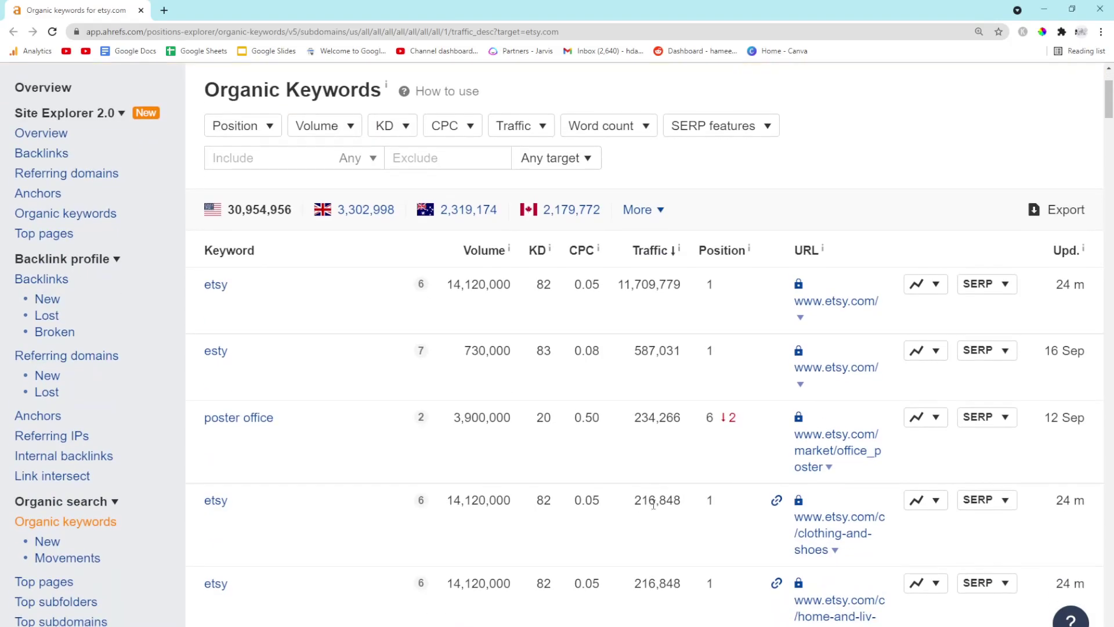
scroll(622, 472, down, 3)
scroll(622, 472, up, 2)
scroll(622, 473, up, 5)
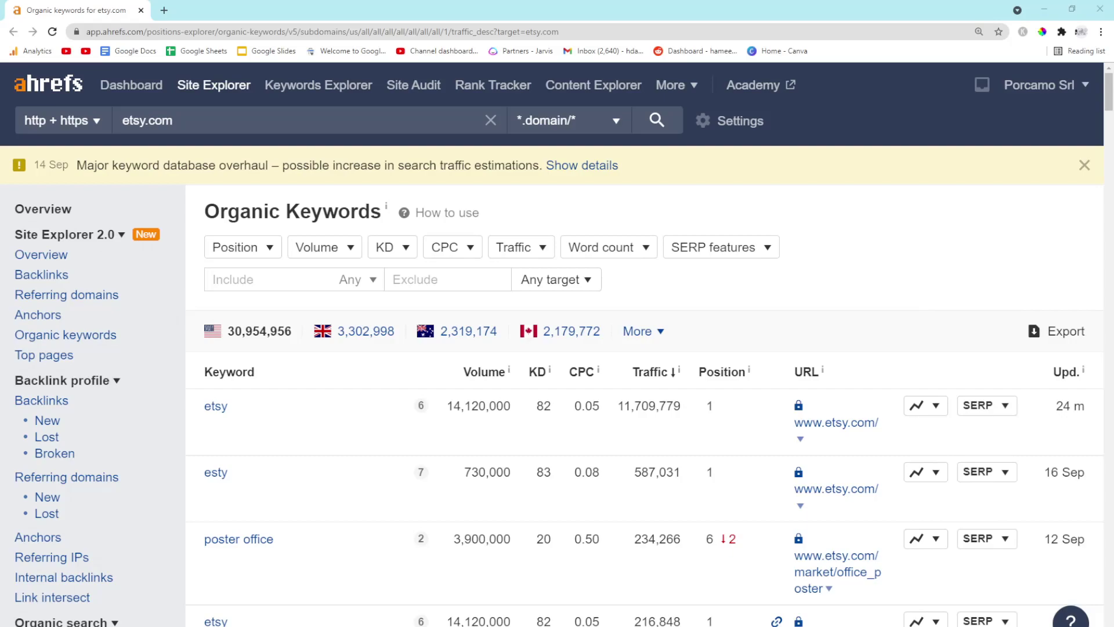
scroll(889, 321, down, 2)
scroll(636, 400, down, 1)
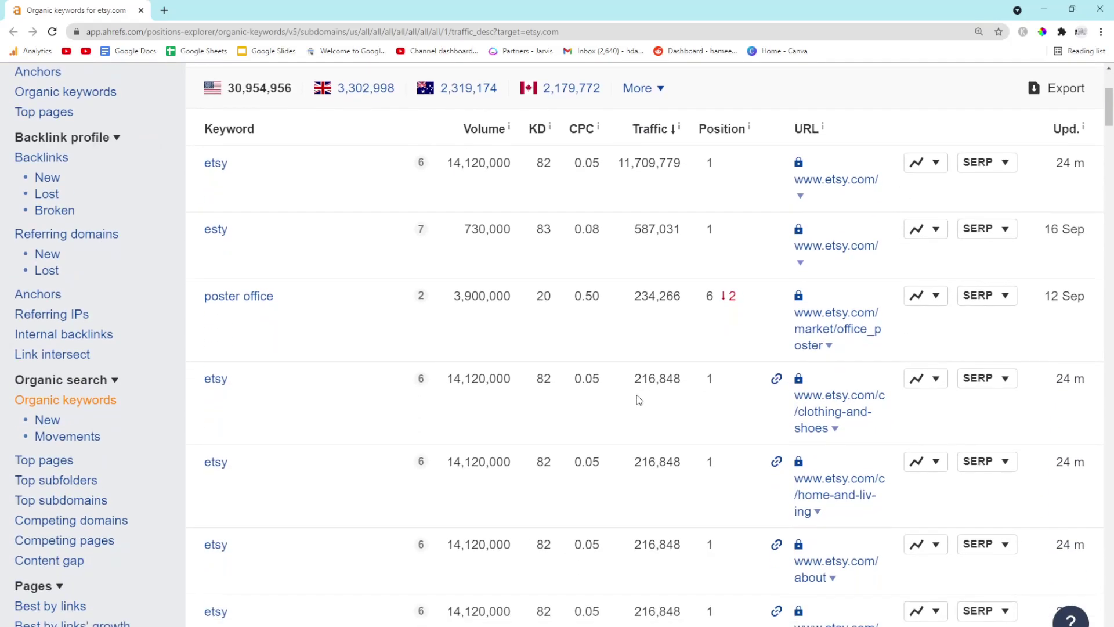
scroll(636, 400, up, 1)
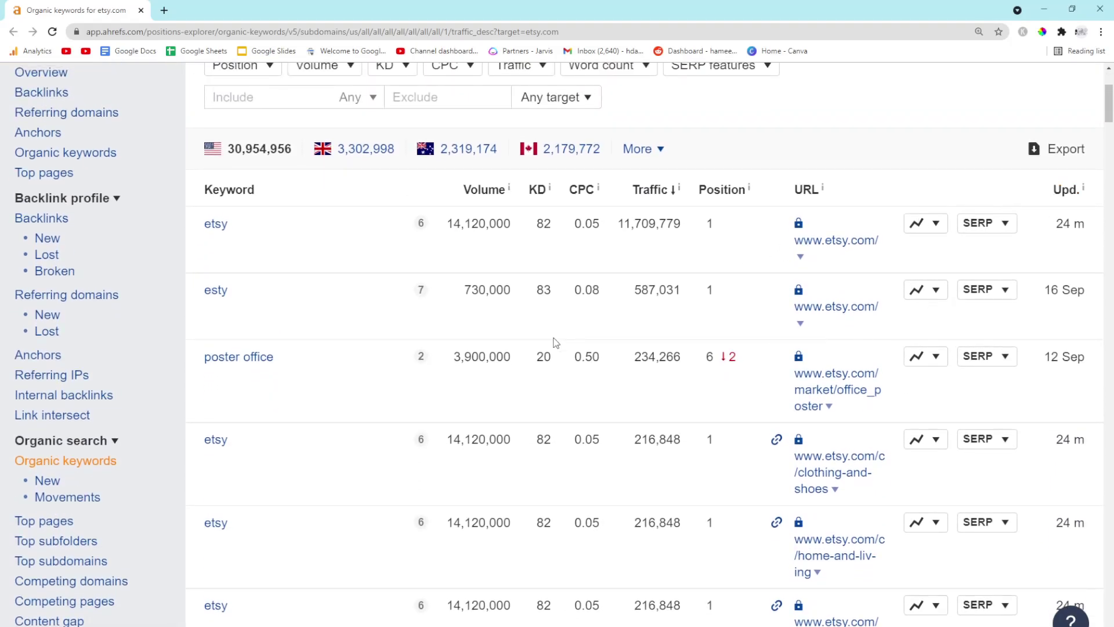
scroll(555, 342, up, 1)
scroll(549, 349, down, 1)
scroll(548, 353, up, 1)
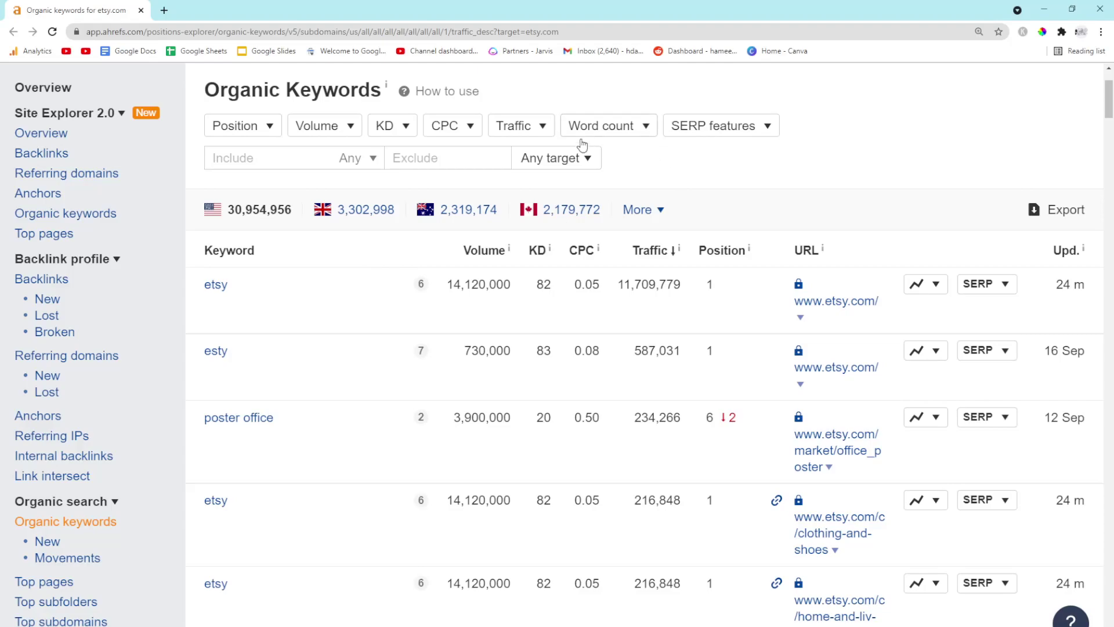
scroll(541, 307, up, 1)
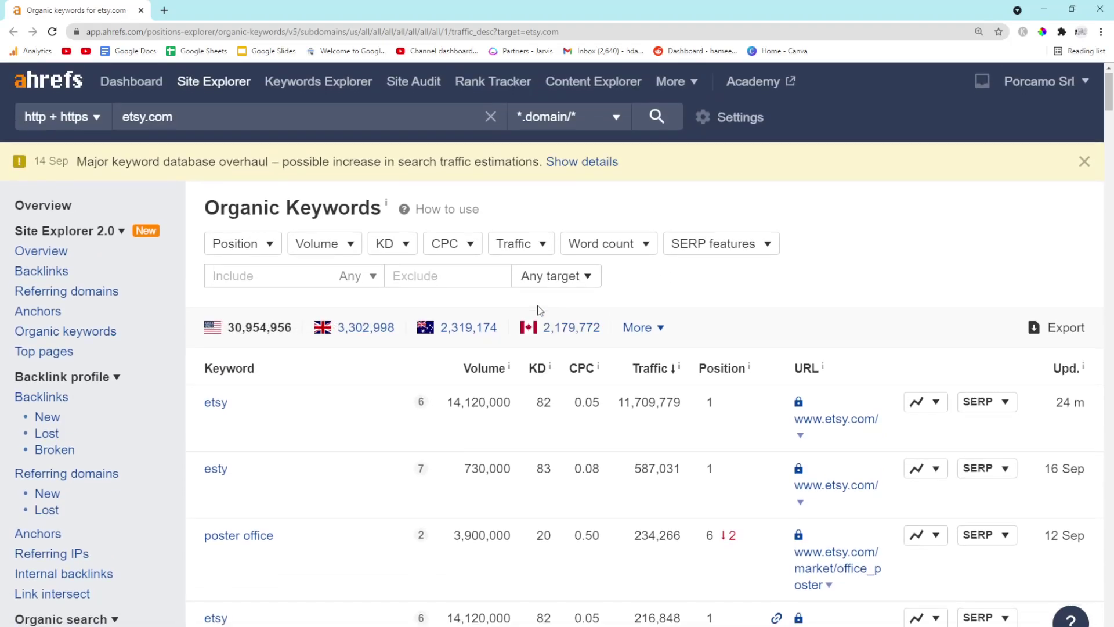
scroll(540, 309, down, 1)
scroll(540, 314, down, 1)
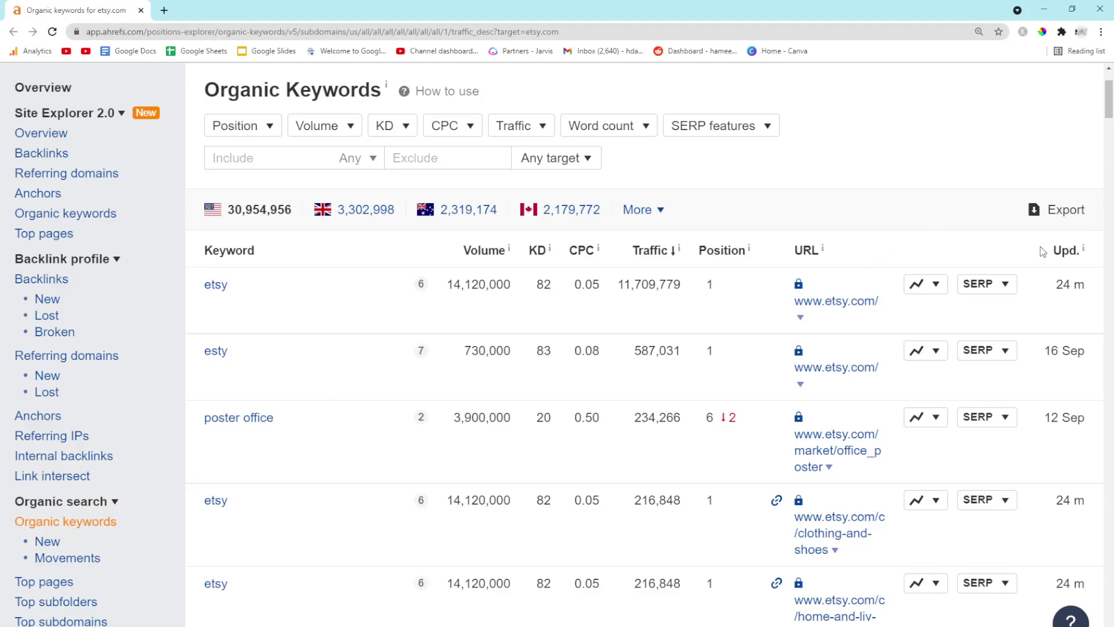
Sort the etsy.com organic keywords by last-update date
click(1065, 251)
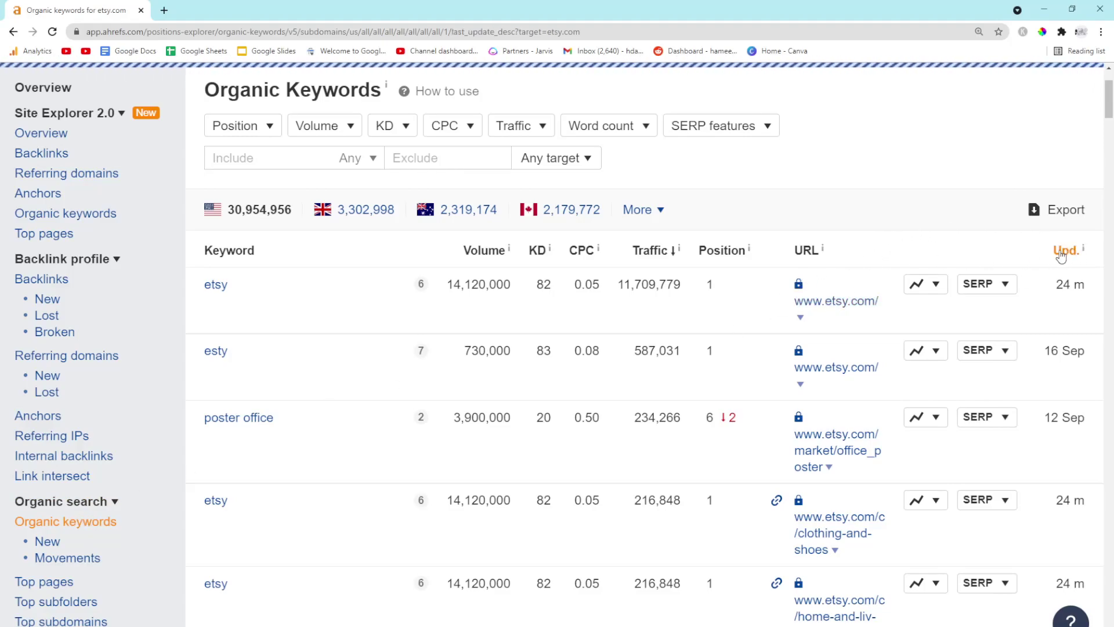
scroll(902, 359, up, 2)
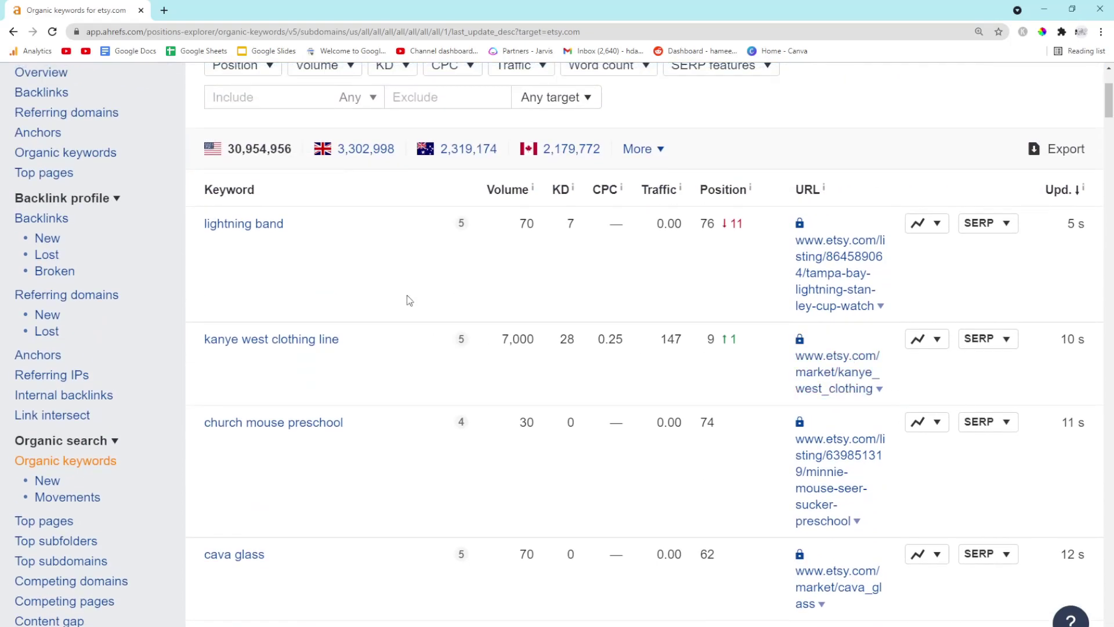
Review the freshest keyword update times (5 s, 10 s, 13 s) and open a new browser tab
drag(1061, 225, 1089, 229)
click(1088, 228)
drag(1063, 338, 1080, 339)
click(1082, 341)
scroll(1082, 348, down, 1)
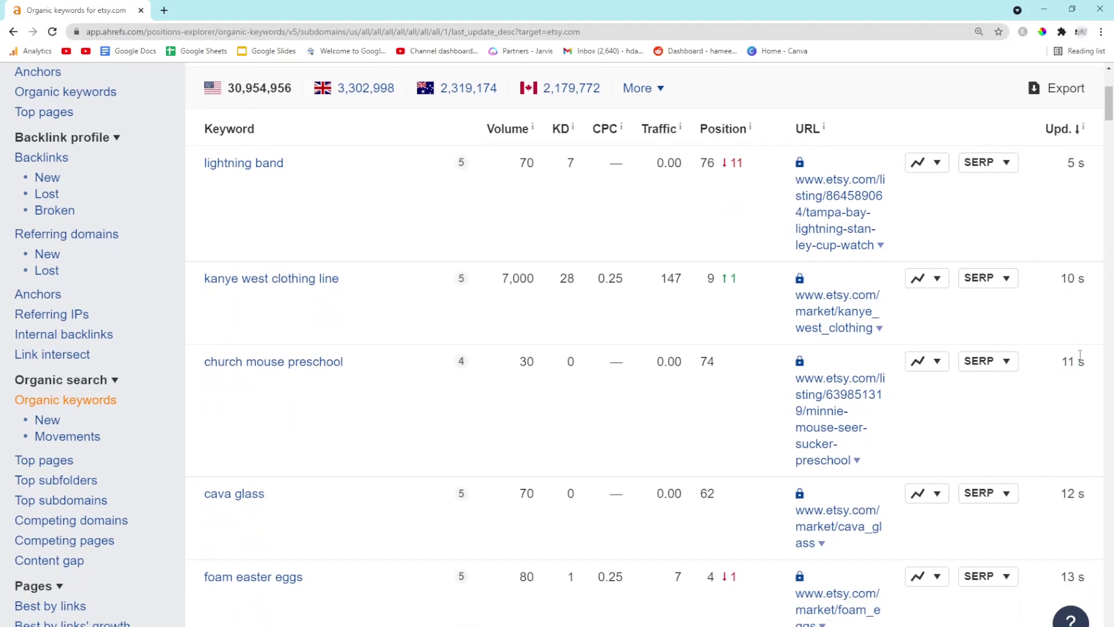
scroll(1081, 354, down, 1)
scroll(1082, 360, down, 1)
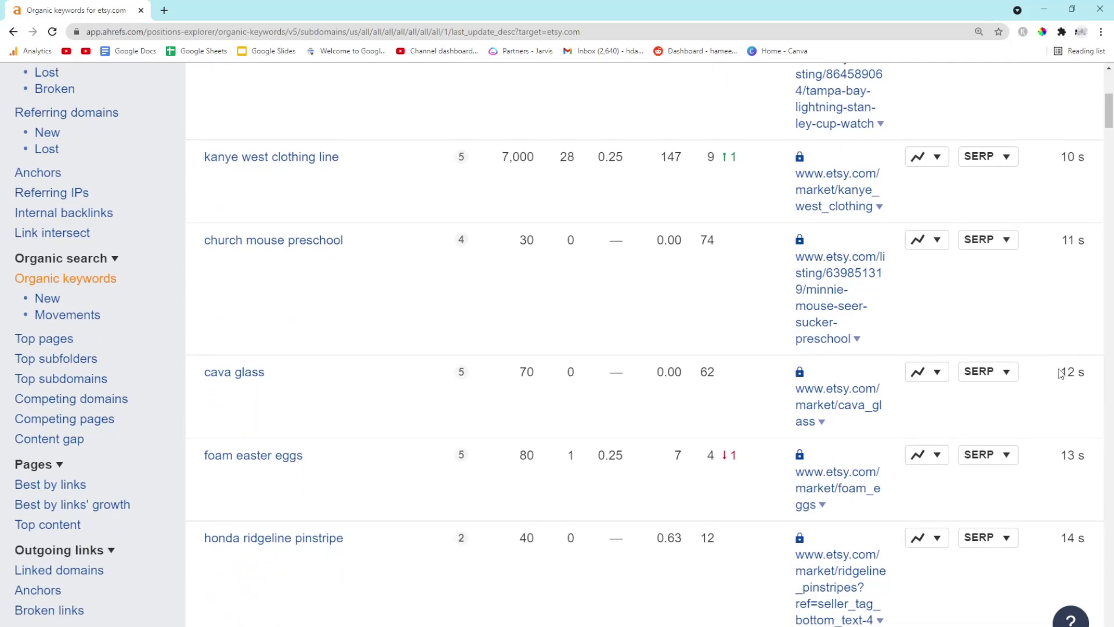
mouse_move(1062, 374)
mouse_down()
mouse_move(1084, 372)
mouse_move(1086, 395)
mouse_up()
scroll(1079, 373, down, 1)
click(1074, 394)
scroll(784, 392, down, 1)
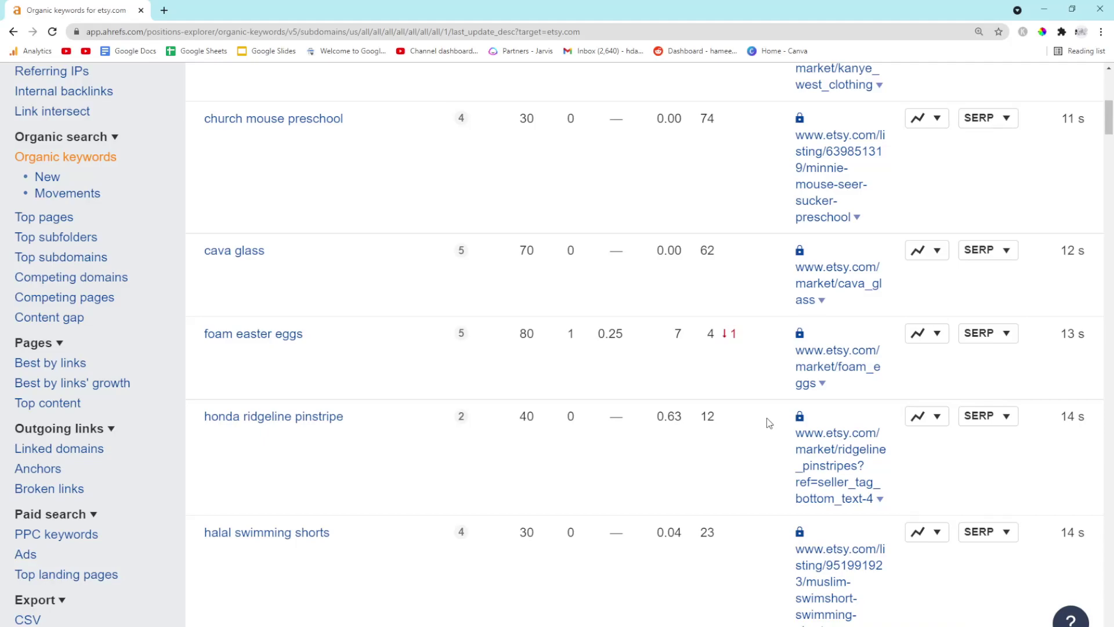
scroll(768, 424, down, 2)
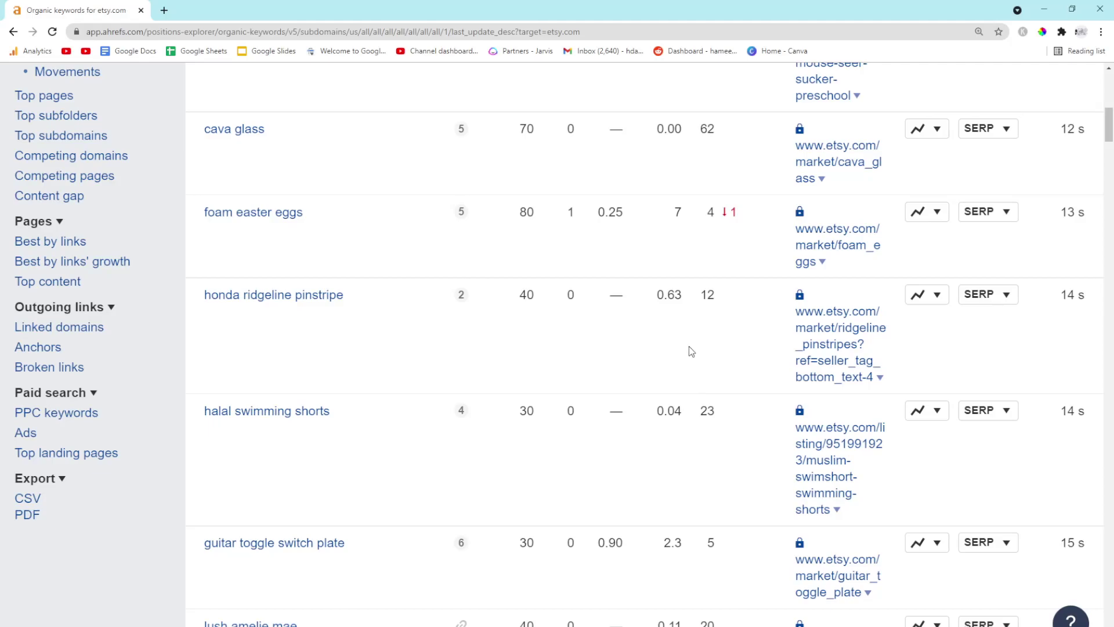
scroll(689, 346, up, 2)
scroll(689, 346, up, 2)
scroll(903, 270, up, 1)
scroll(902, 271, up, 1)
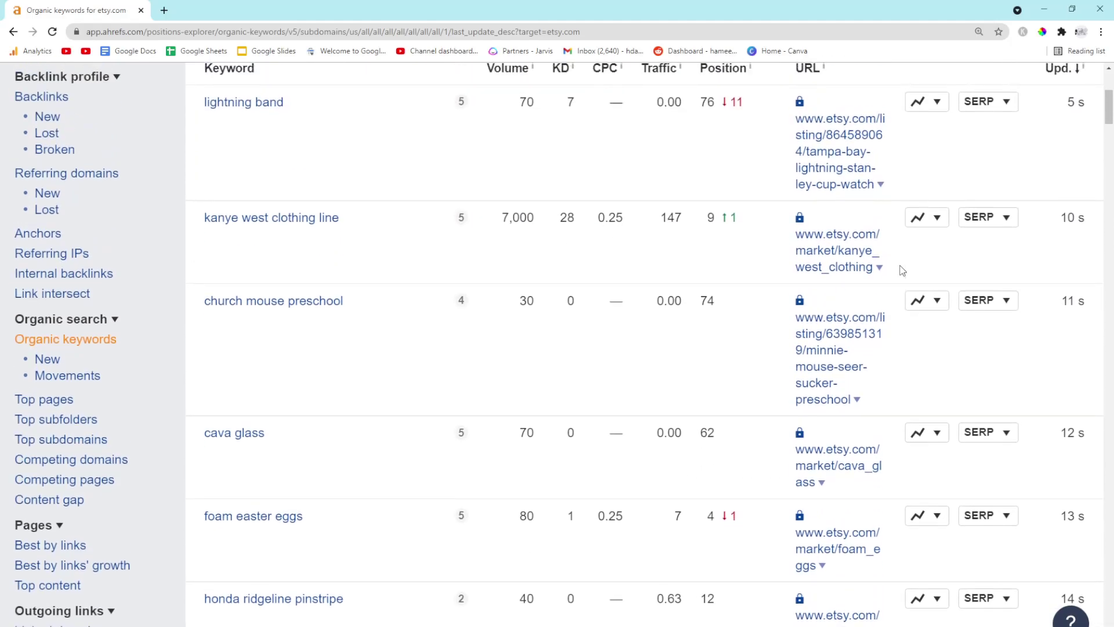
scroll(902, 270, up, 1)
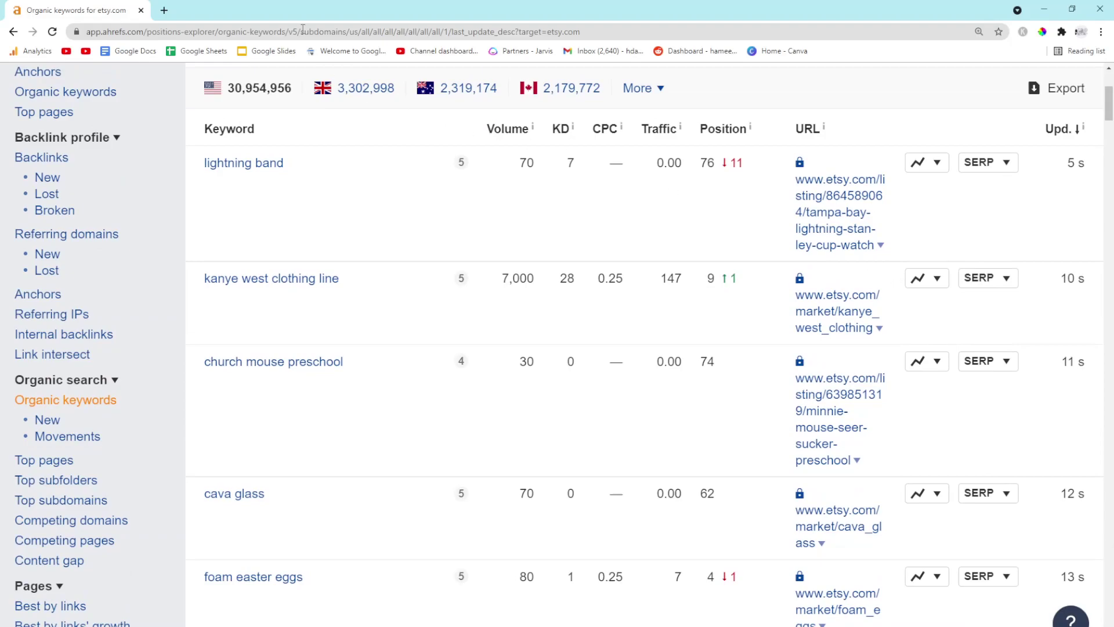
click(163, 11)
text(goo)
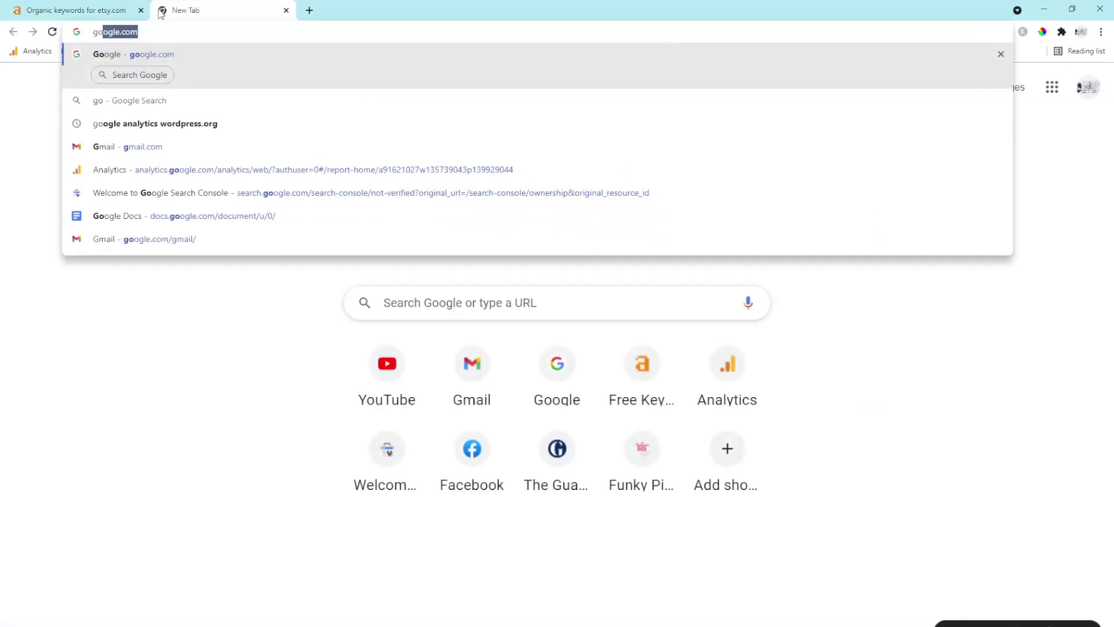
Rerun the earlier Google redbubble shop search, limited to the past hour
key(Return)
text(site:)
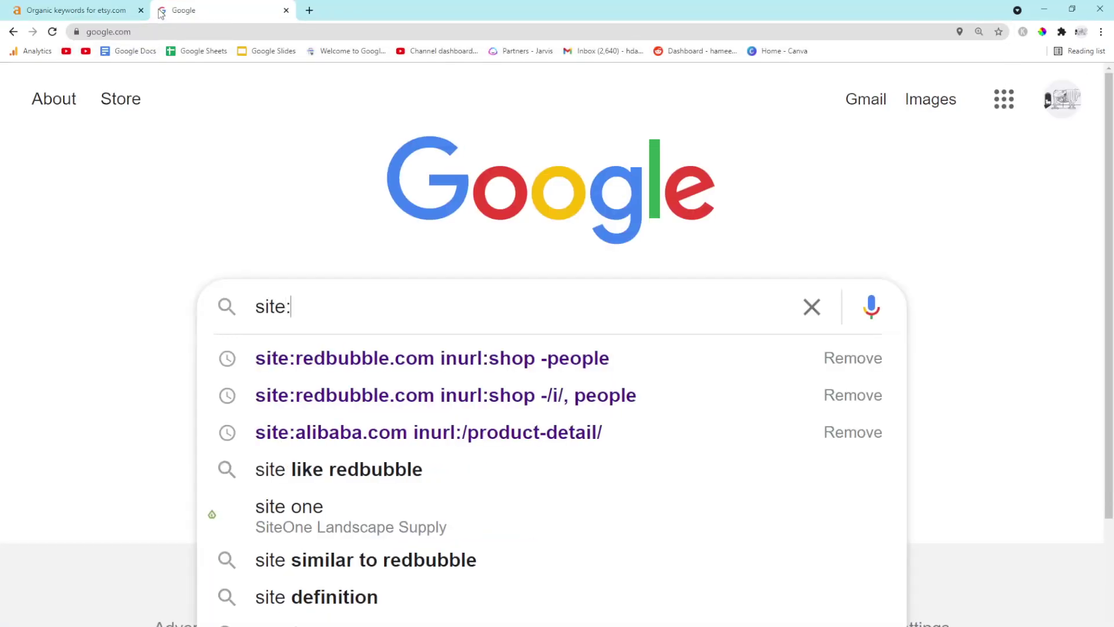
key(Down)
key(Return)
click(991, 195)
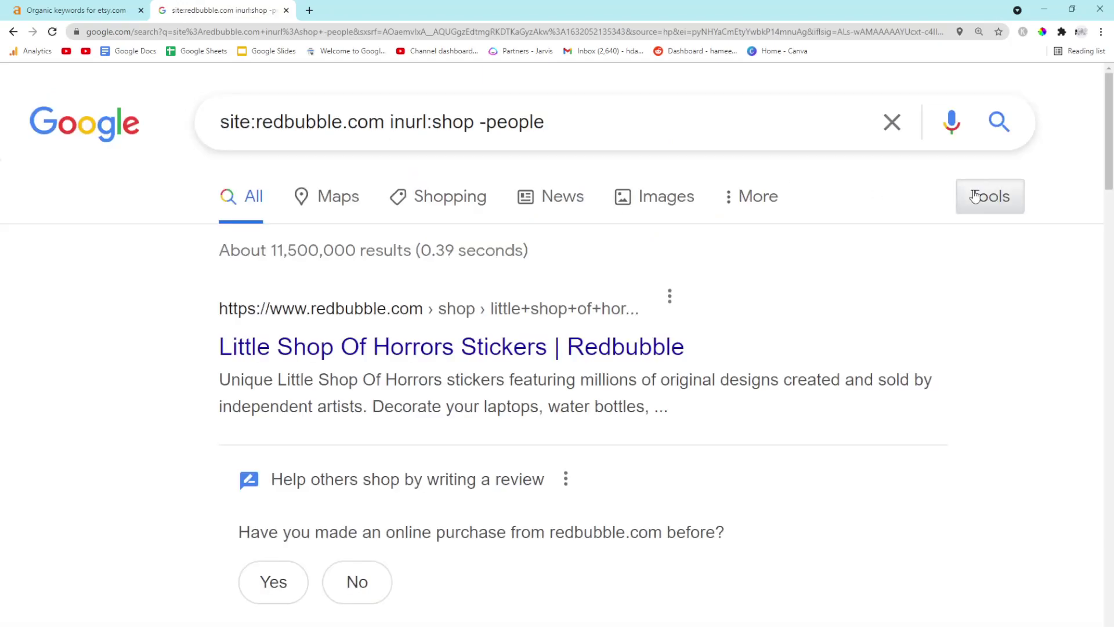
click(258, 252)
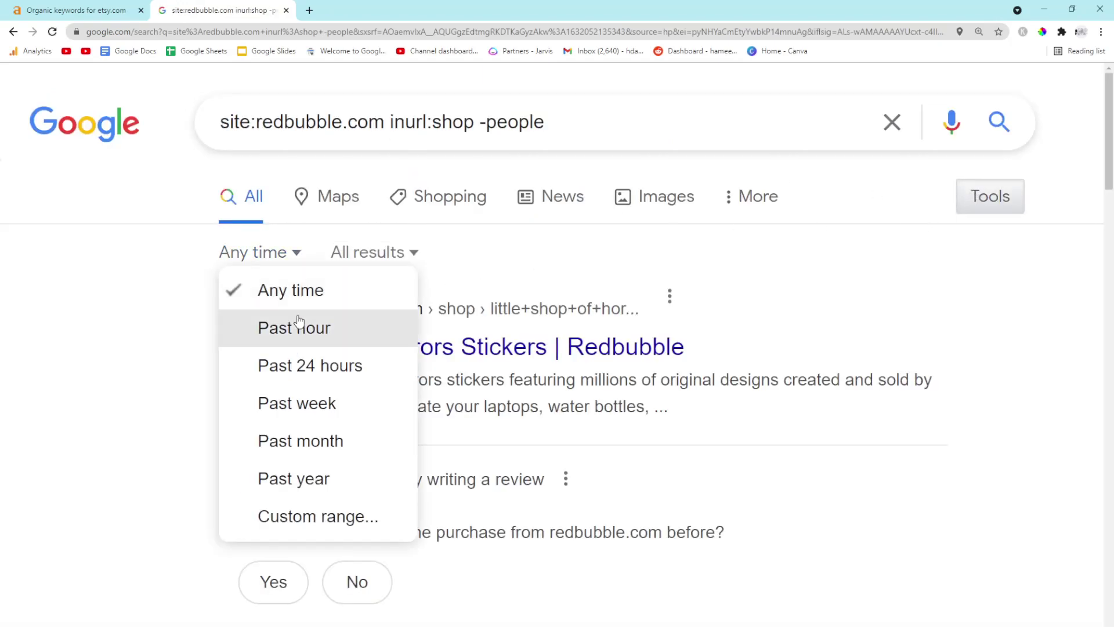
click(296, 325)
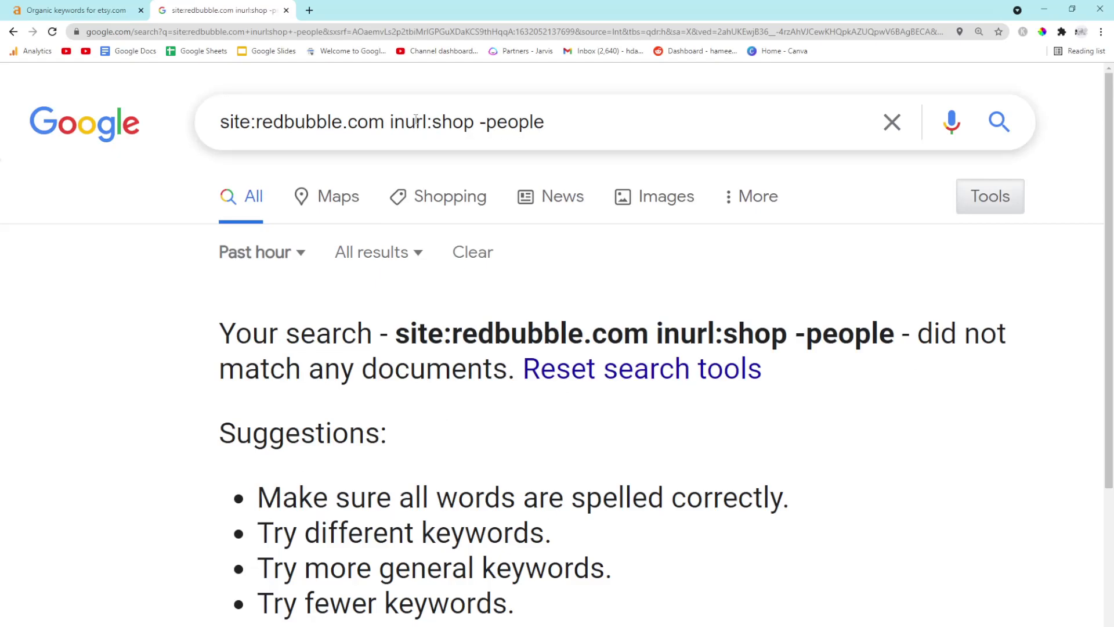
Change the query to site:etsy.com inurl:shop -people and return to Ahrefs
drag(388, 122, 258, 122)
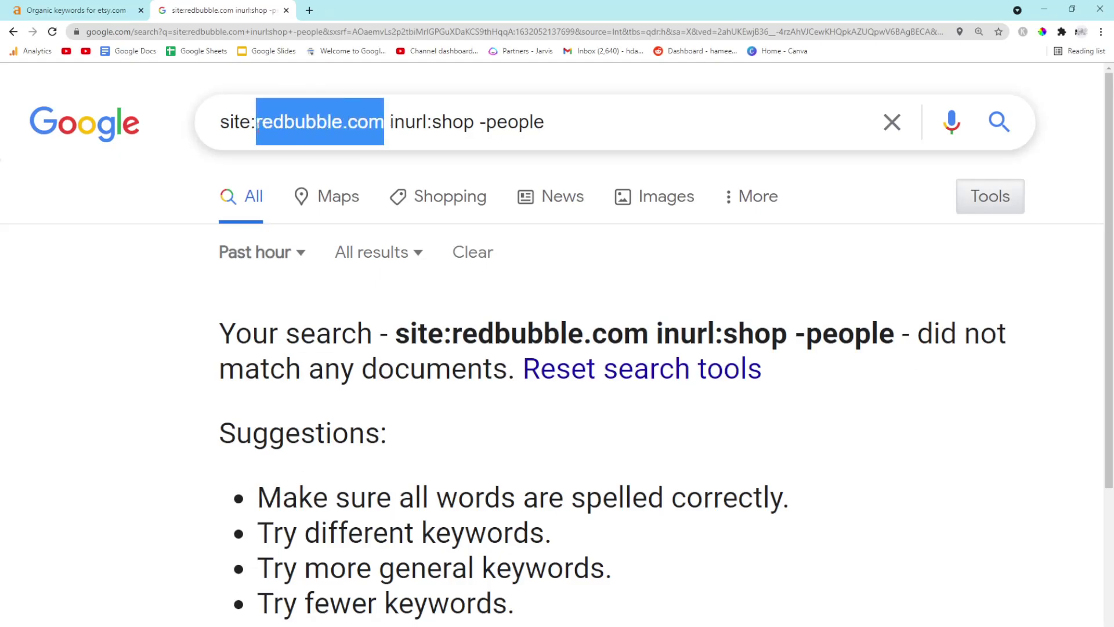
text(etsy.com)
key(Return)
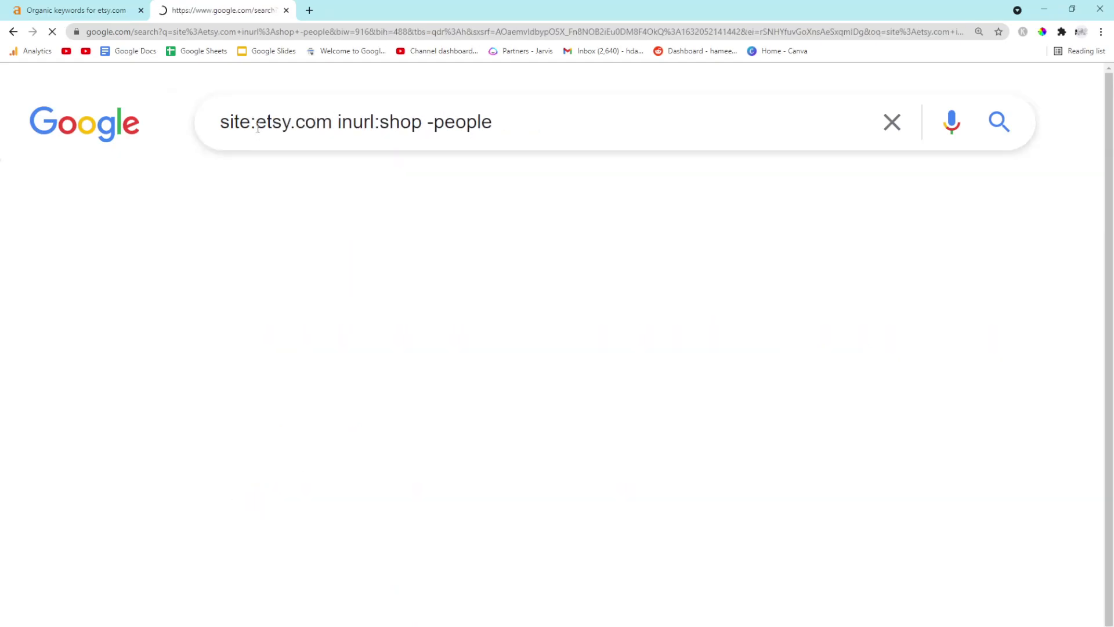
scroll(486, 223, down, 1)
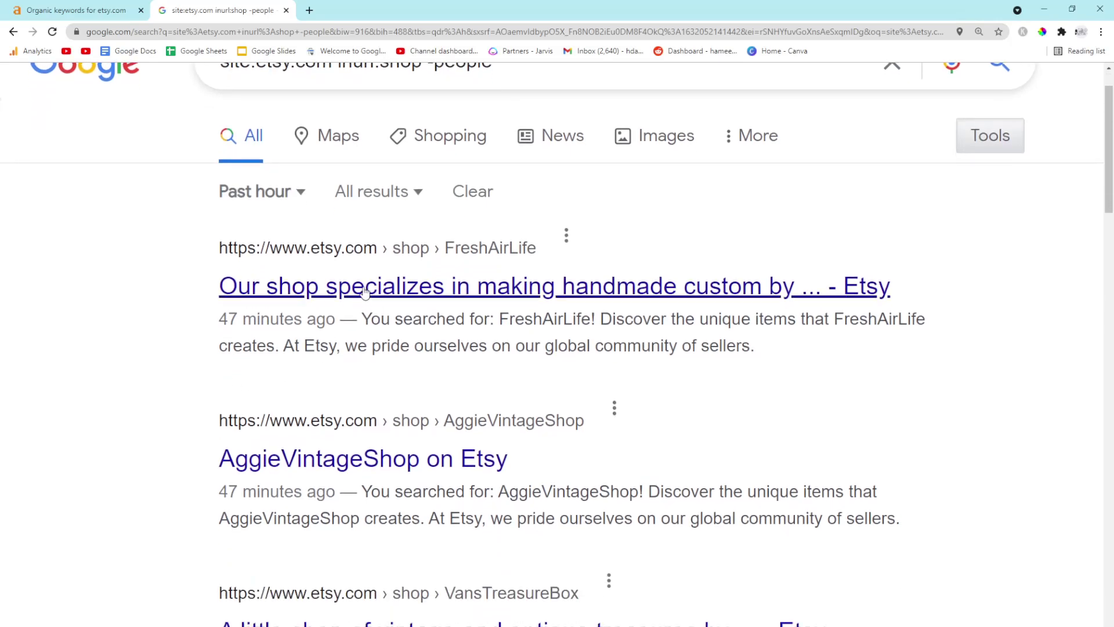
scroll(308, 315, down, 1)
scroll(308, 316, down, 2)
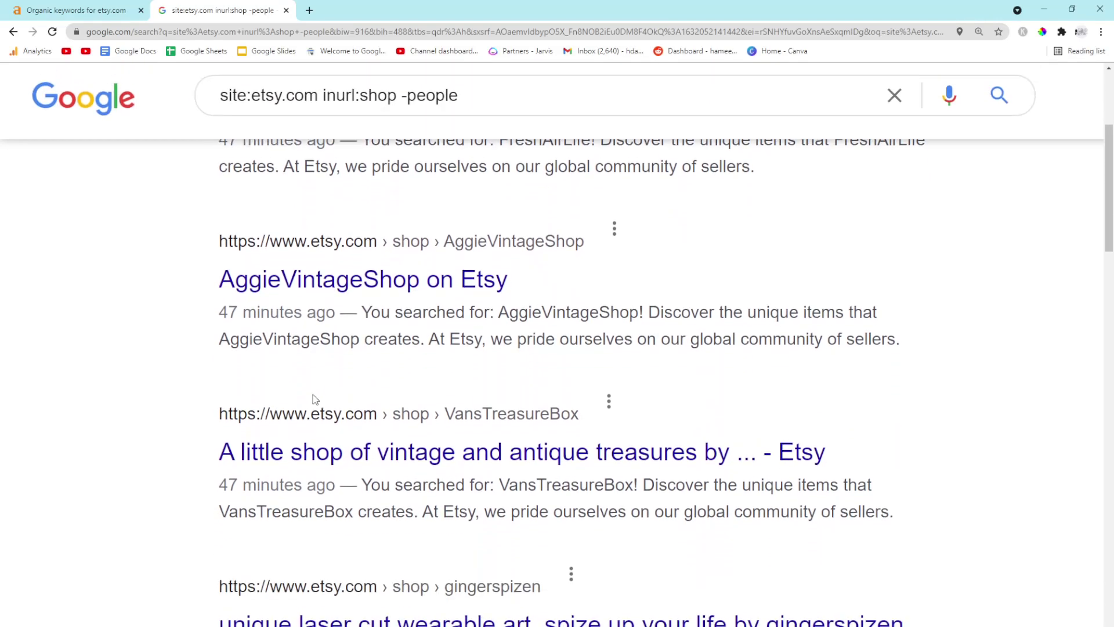
scroll(435, 435, down, 2)
scroll(462, 487, down, 2)
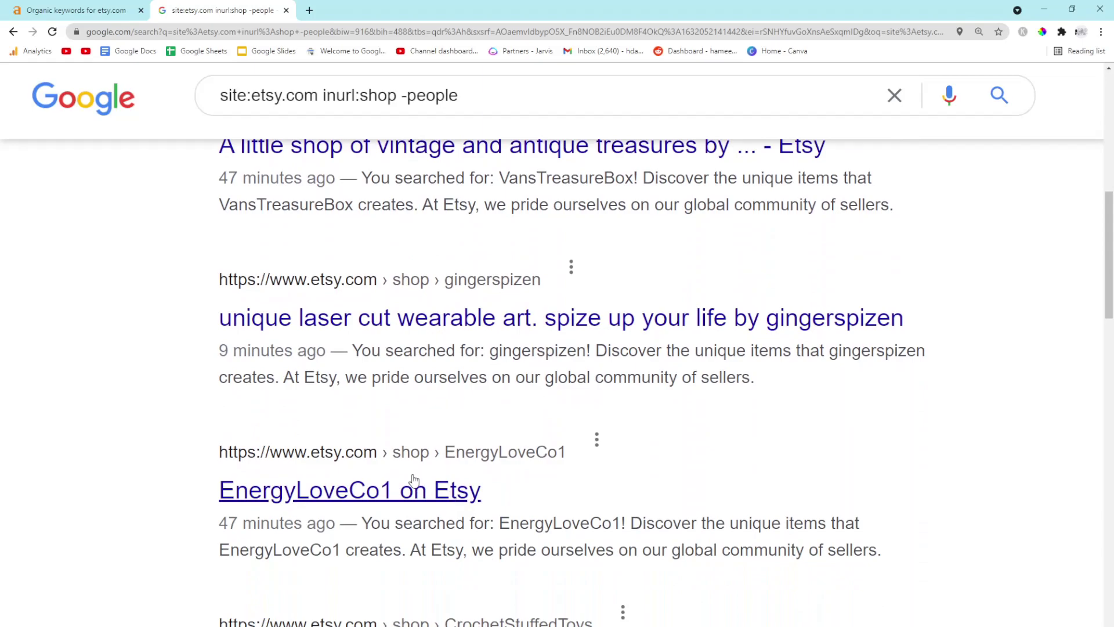
scroll(407, 455, down, 1)
click(87, 10)
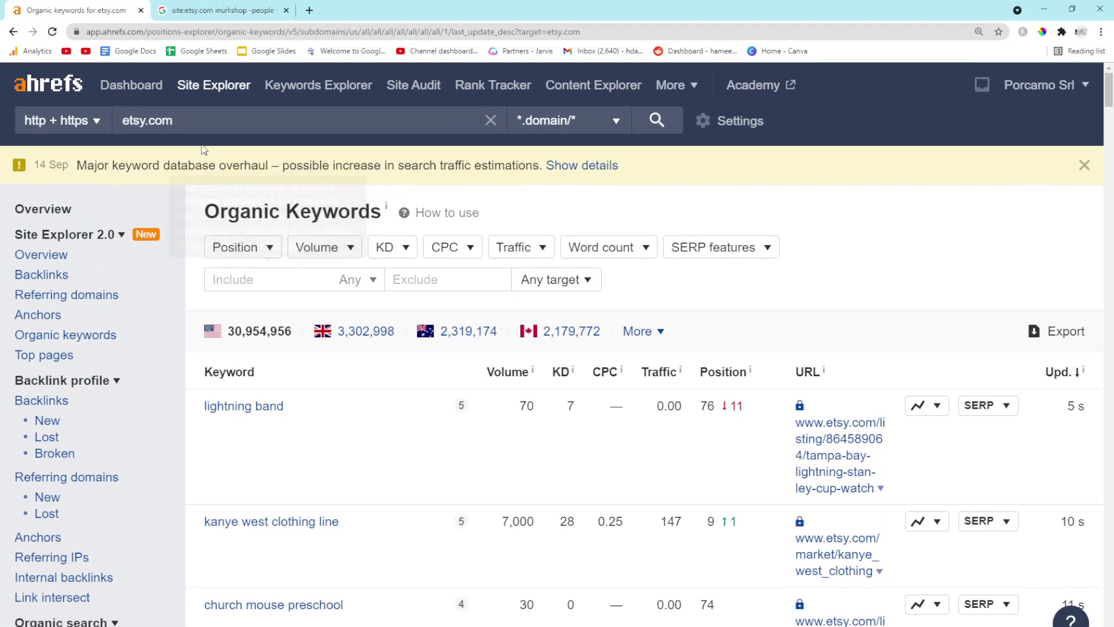
scroll(459, 344, down, 2)
scroll(458, 344, up, 5)
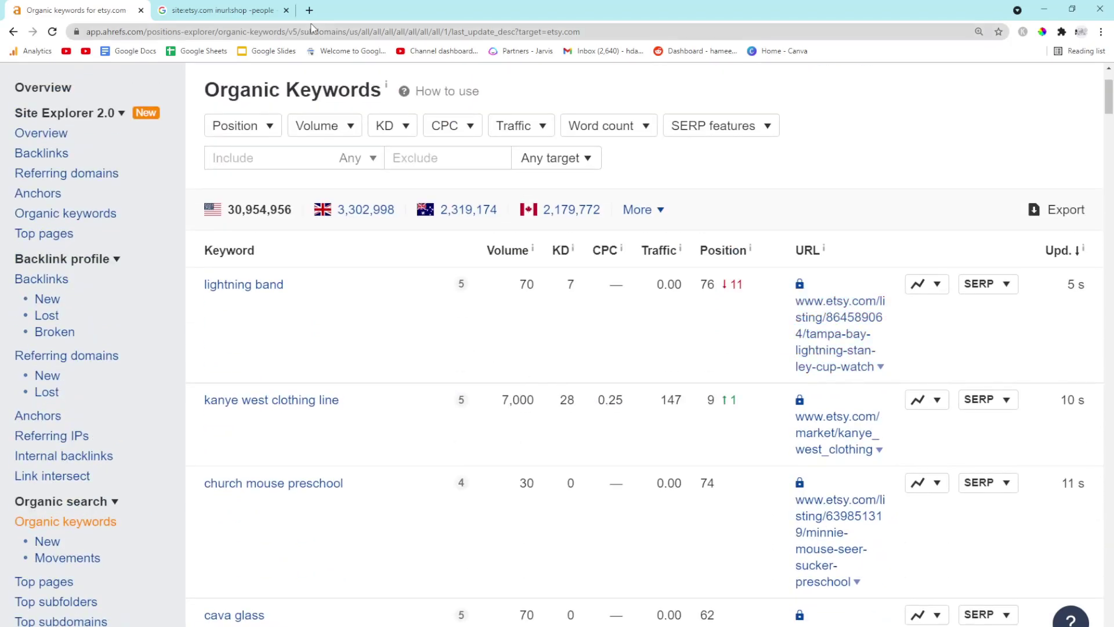
Open the AggieVintageShop result in a new tab placed beside Ahrefs
click(222, 9)
scroll(350, 345, up, 5)
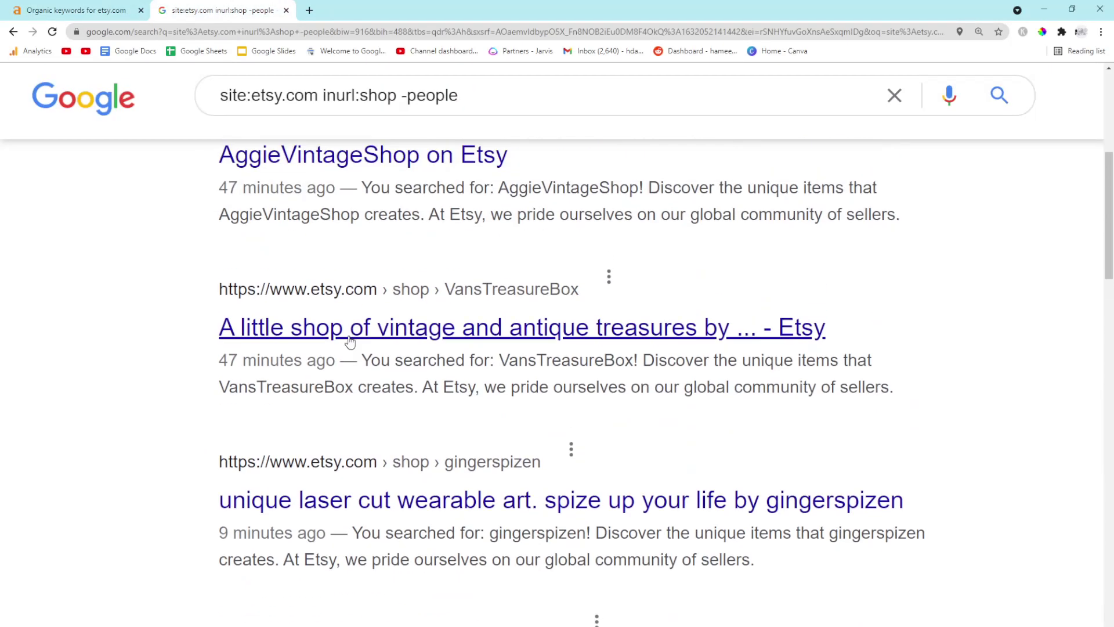
scroll(350, 345, up, 3)
ctrl+click(333, 401)
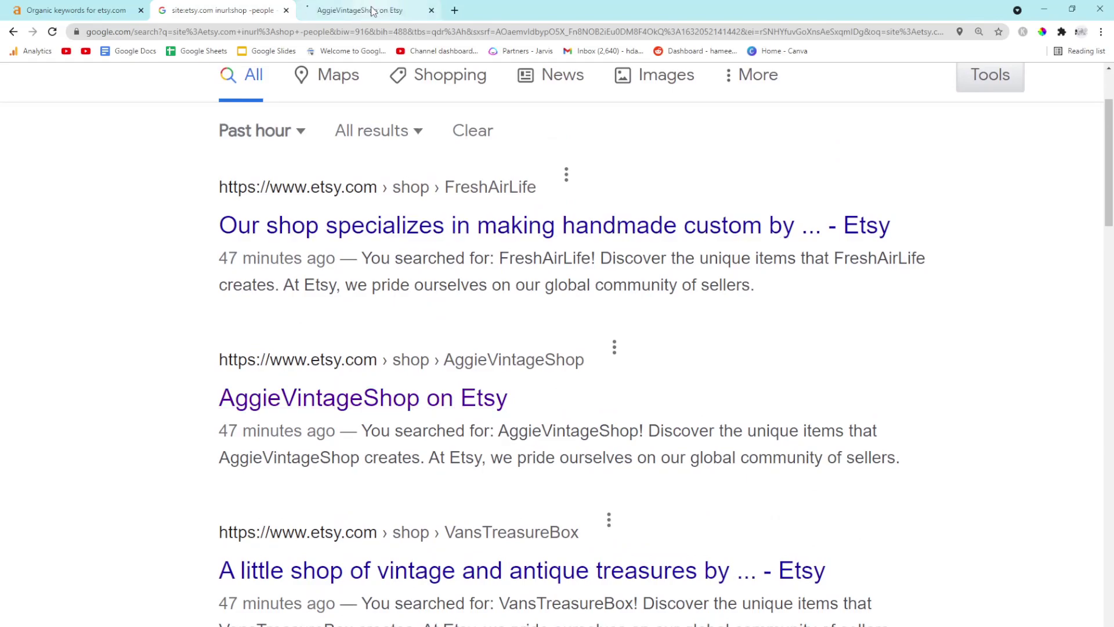
click(373, 10)
drag(373, 11, 221, 11)
click(77, 10)
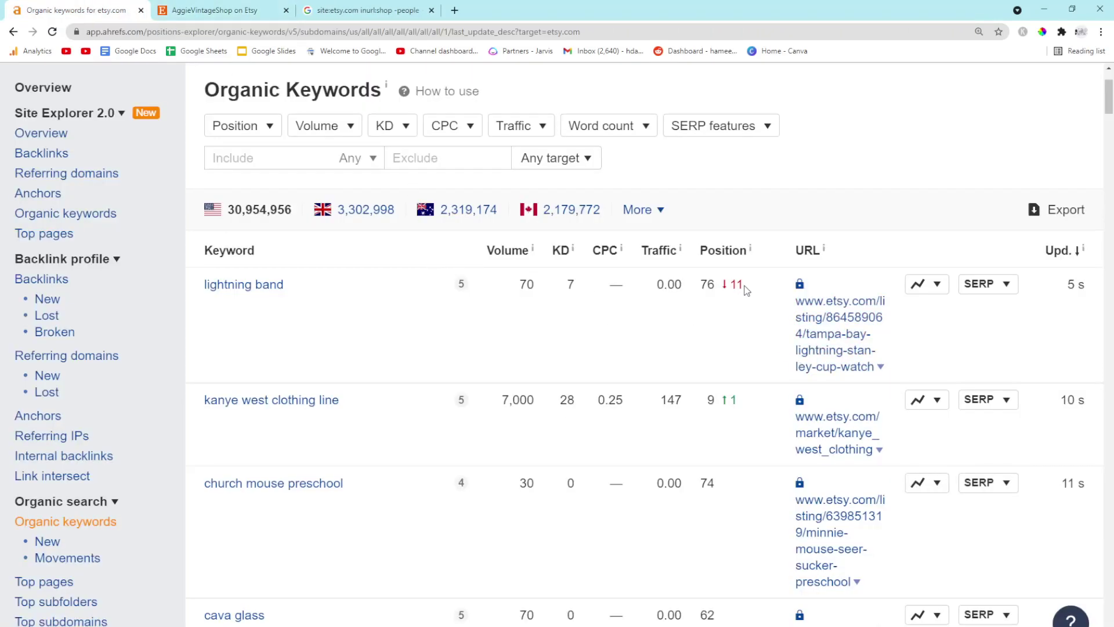
drag(796, 301, 1071, 400)
click(858, 216)
scroll(858, 216, down, 2)
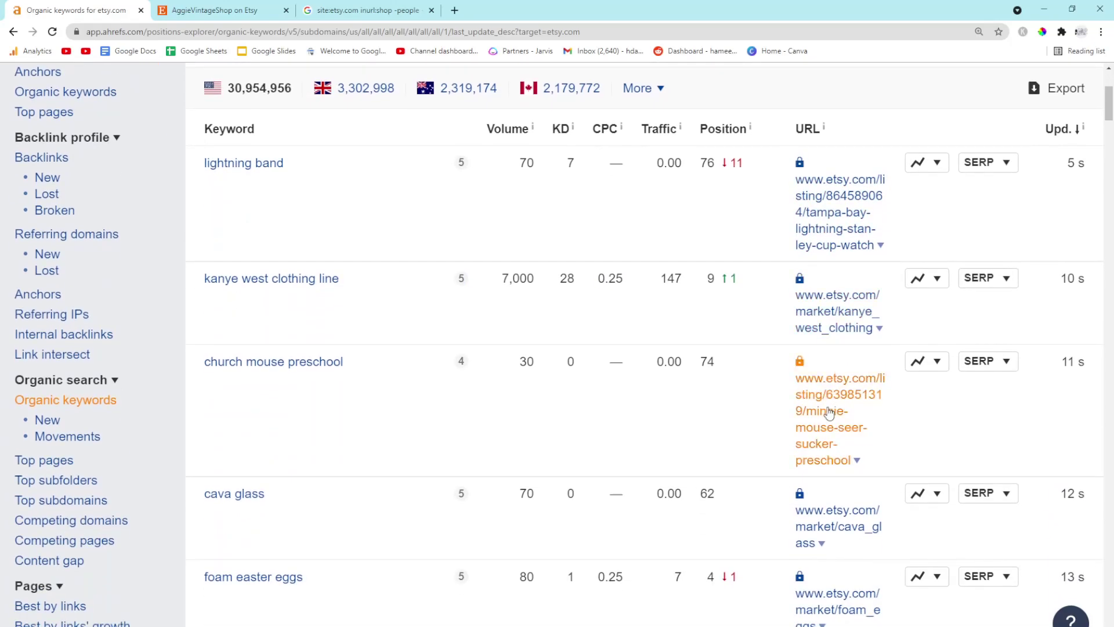
scroll(830, 412, down, 1)
scroll(871, 427, down, 2)
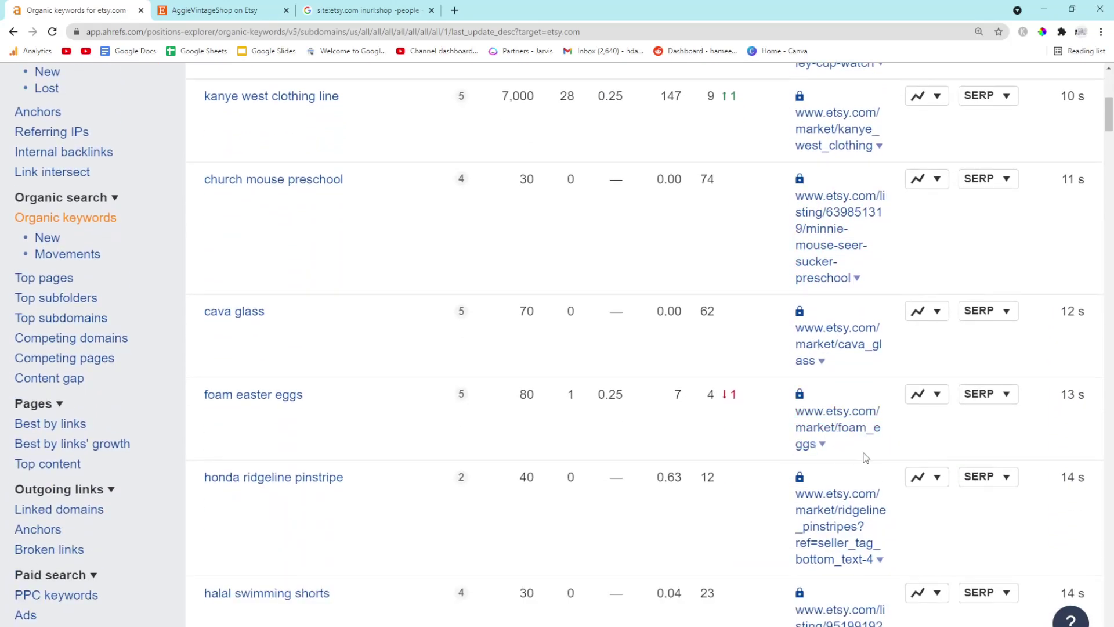
Accept Etsy's cookies and search Etsy for 'hello' (163,160 results)
click(214, 11)
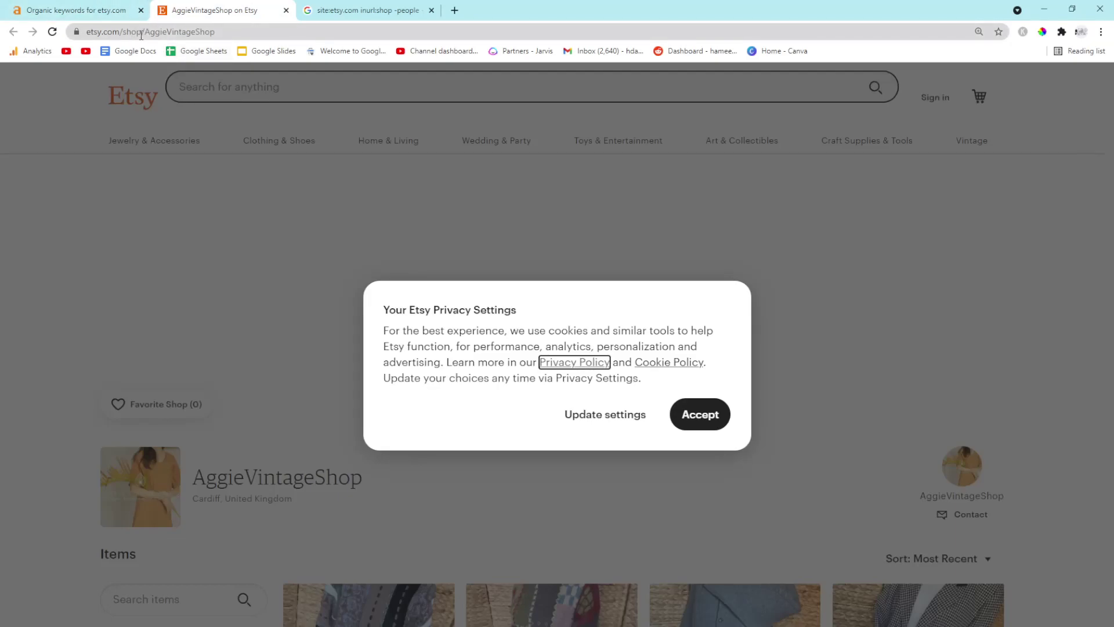
click(679, 416)
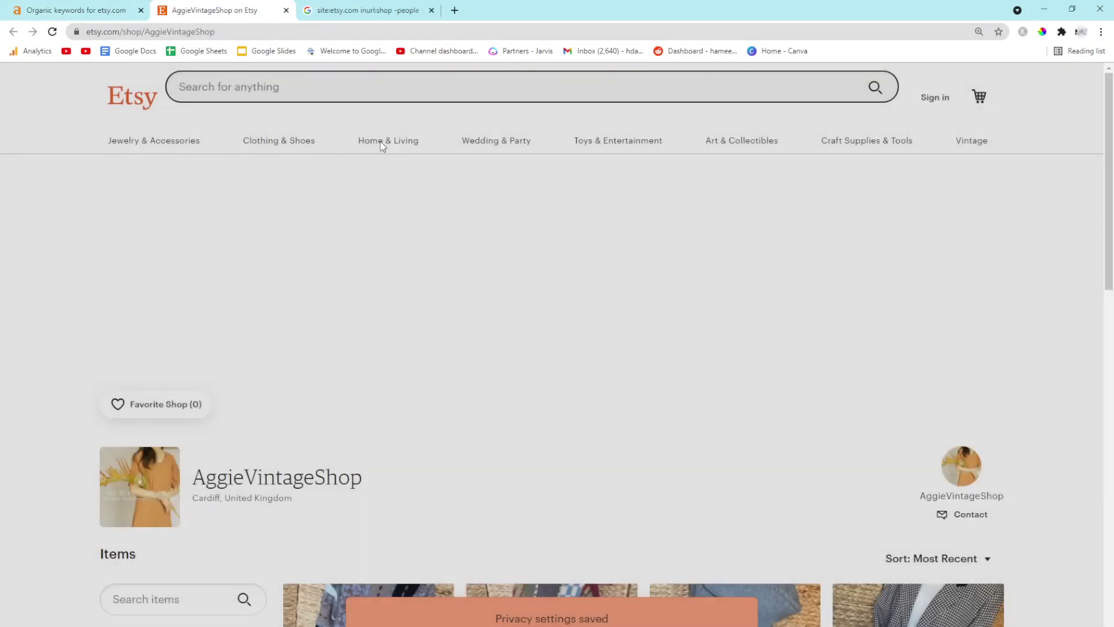
click(261, 86)
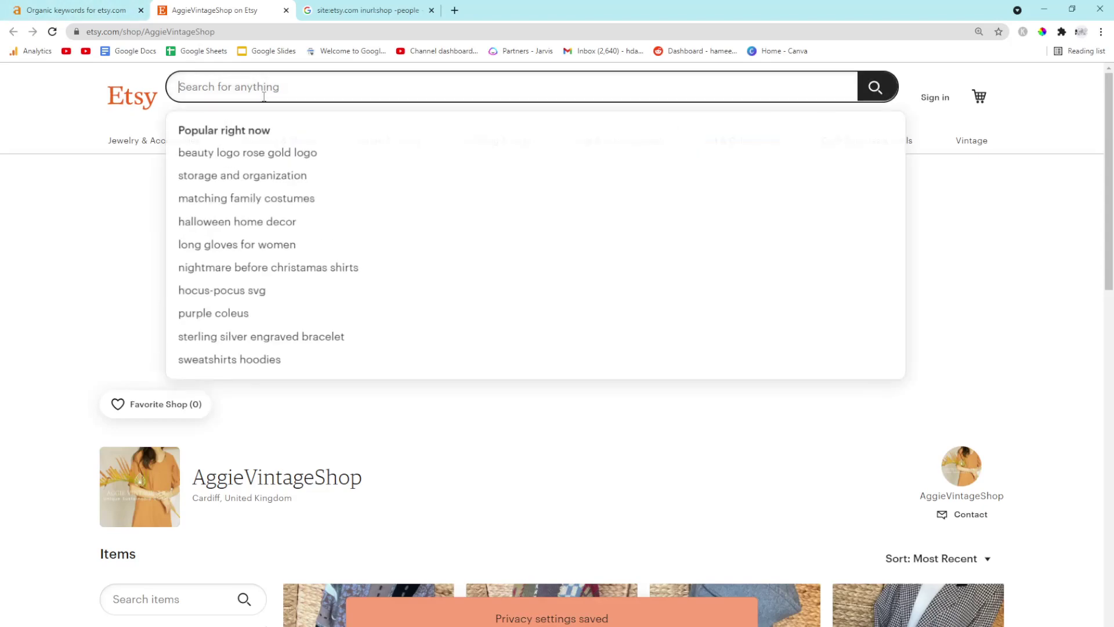
text(hello)
key(Return)
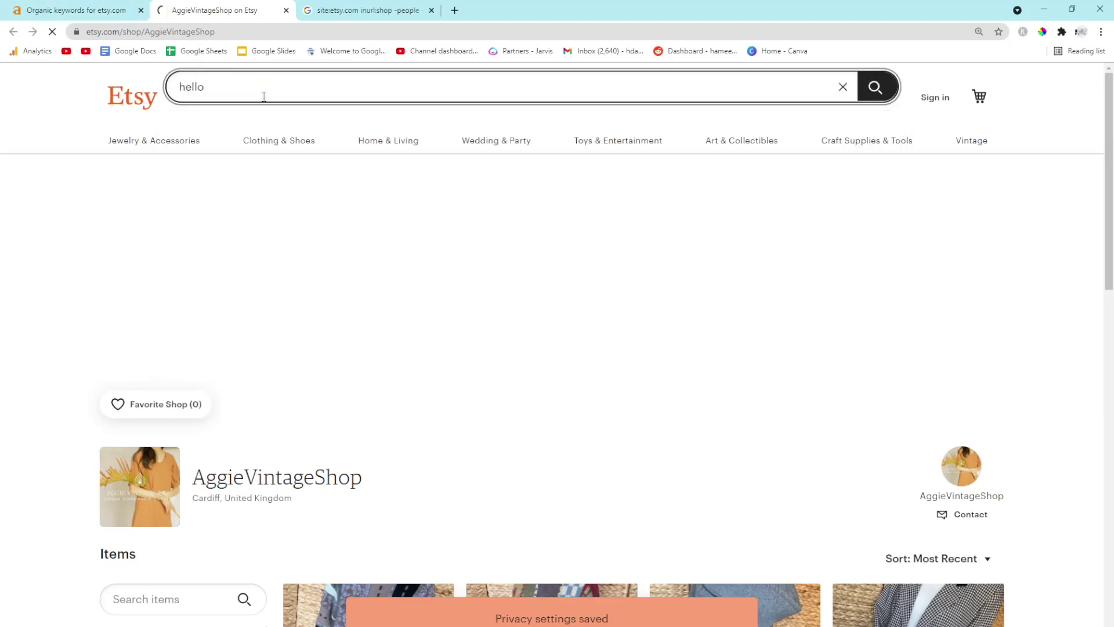
Select the /search?q part of the results URL and go back to Ahrefs
double_click(138, 31)
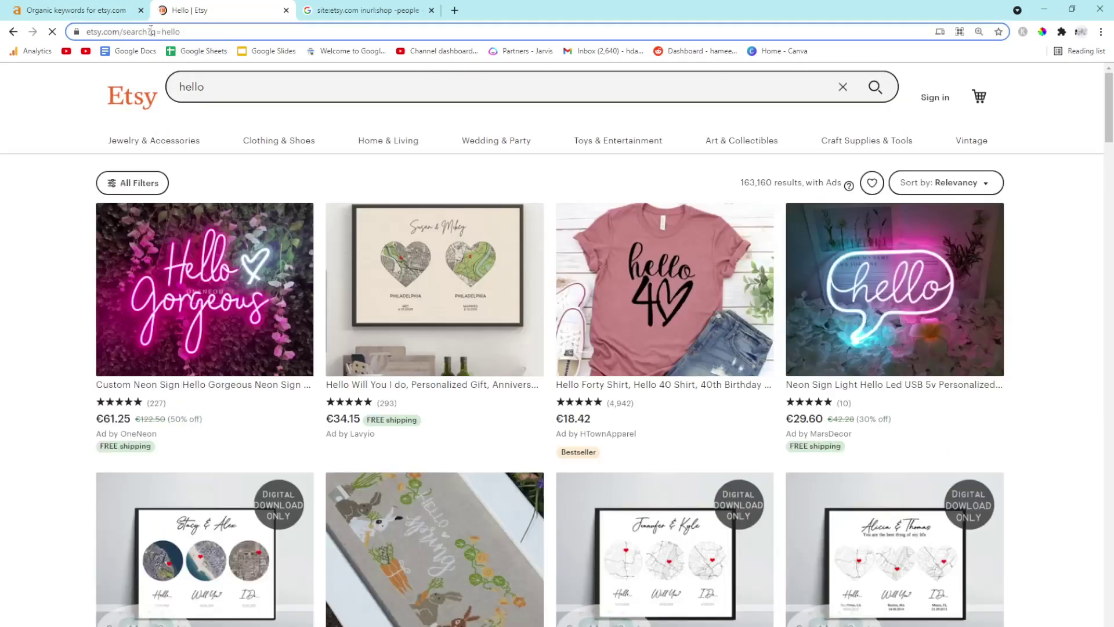
click(201, 32)
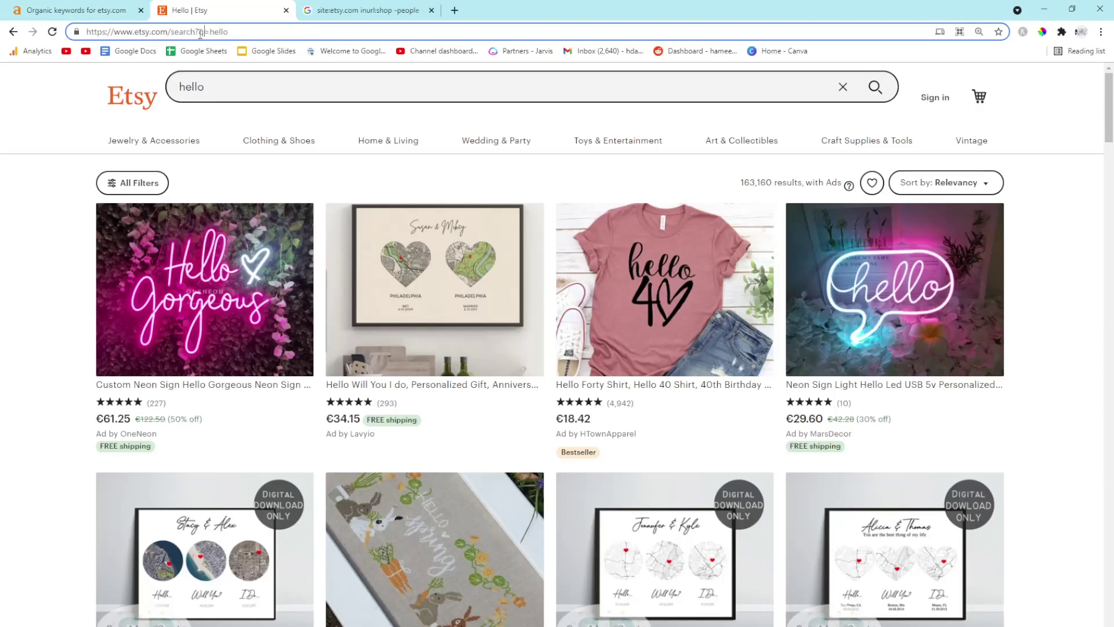
drag(204, 32, 169, 32)
click(76, 11)
scroll(595, 244, up, 5)
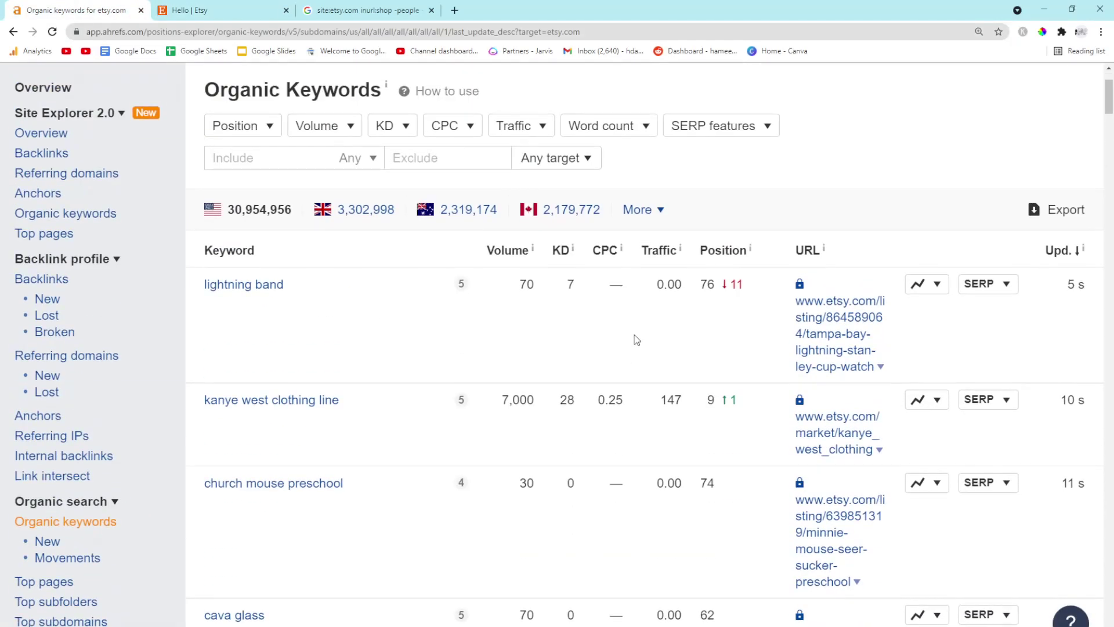
scroll(594, 244, up, 3)
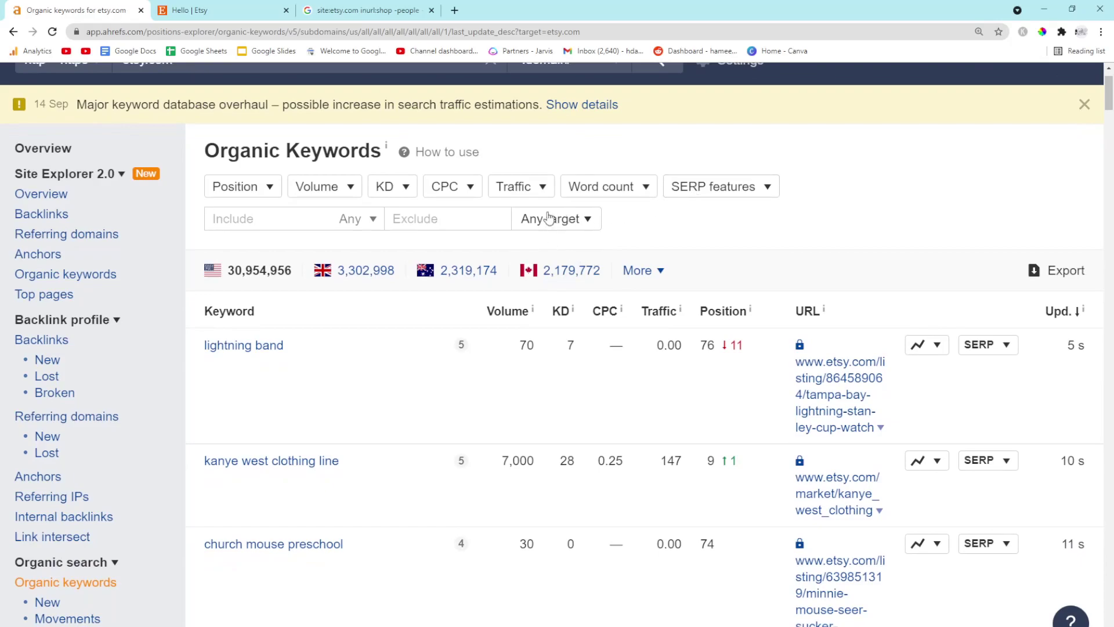
mouse_move(261, 158)
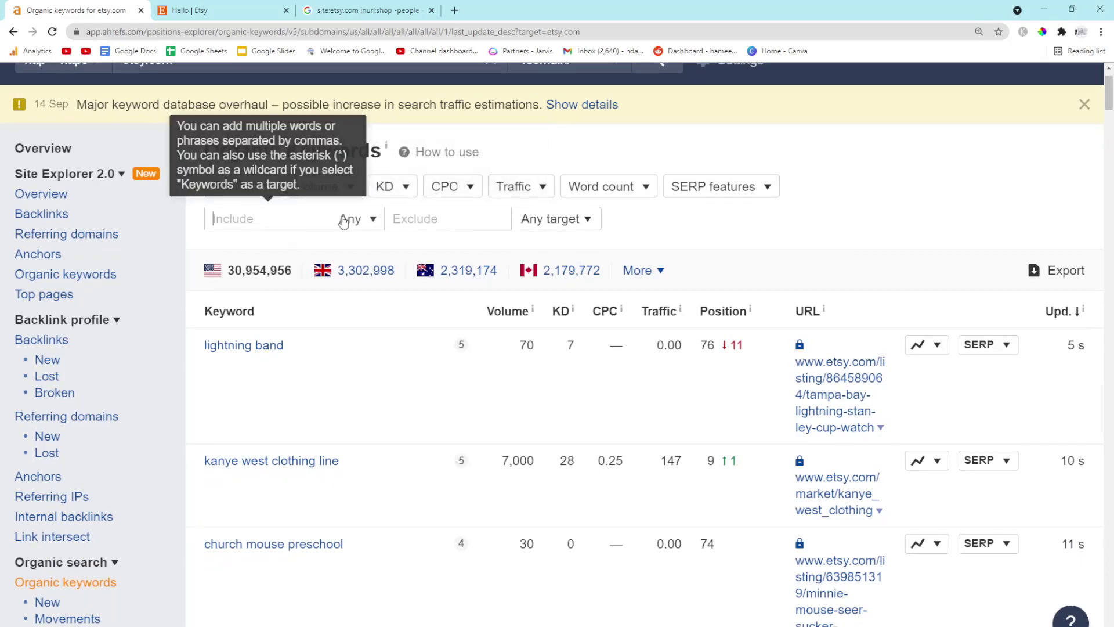
Filter the etsy.com keywords to URLs containing /search?q
click(564, 218)
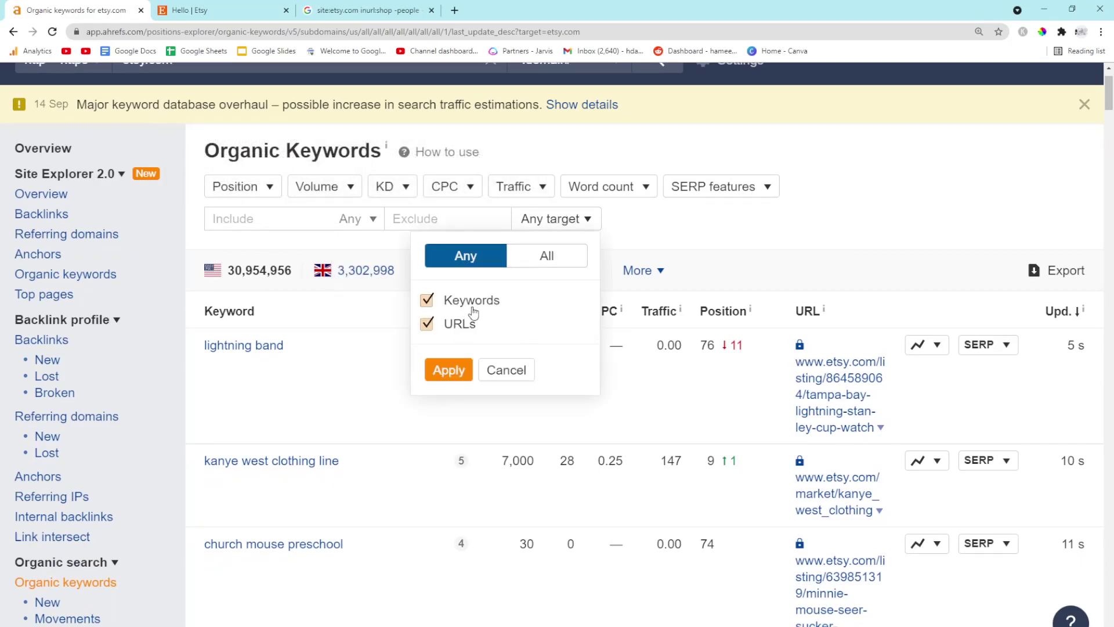
click(427, 299)
click(449, 369)
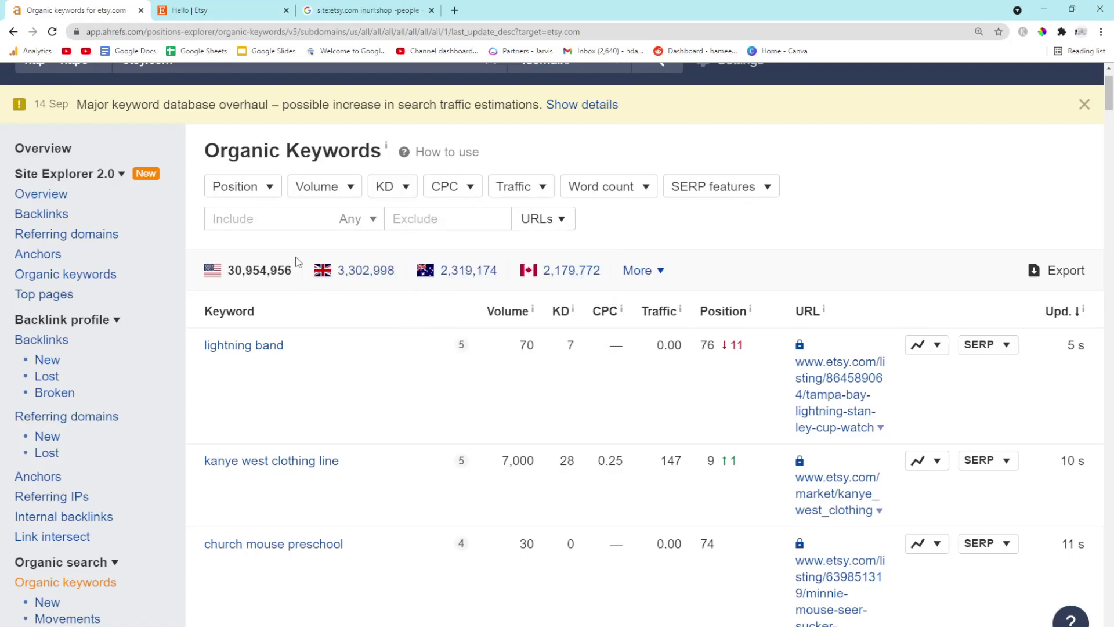
click(261, 219)
text(/search?q)
key(Return)
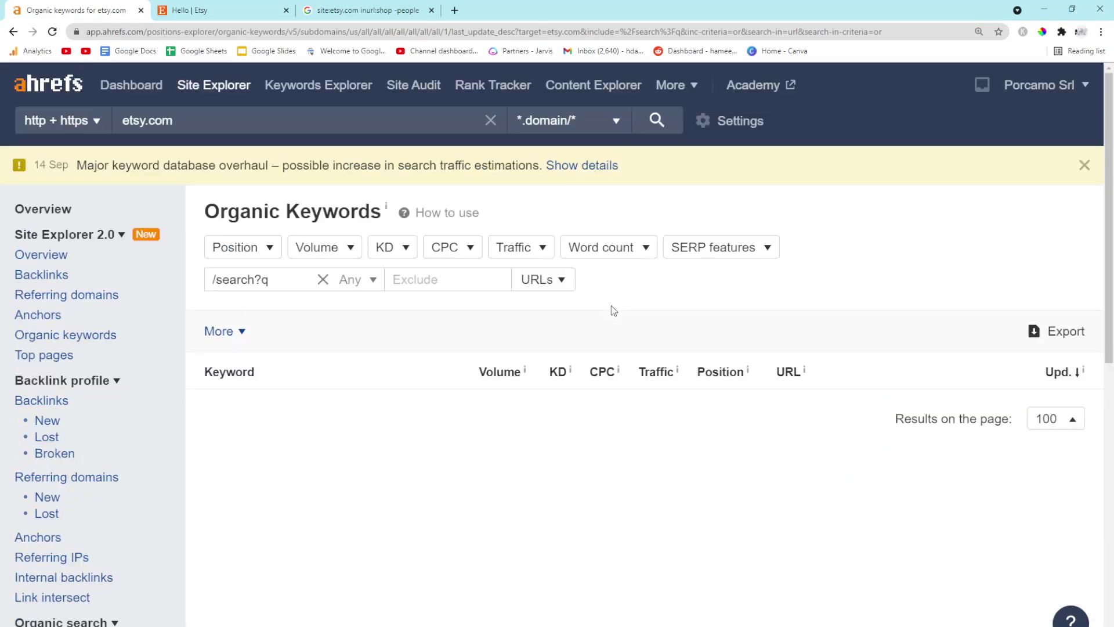
scroll(612, 306, down, 2)
scroll(611, 306, down, 1)
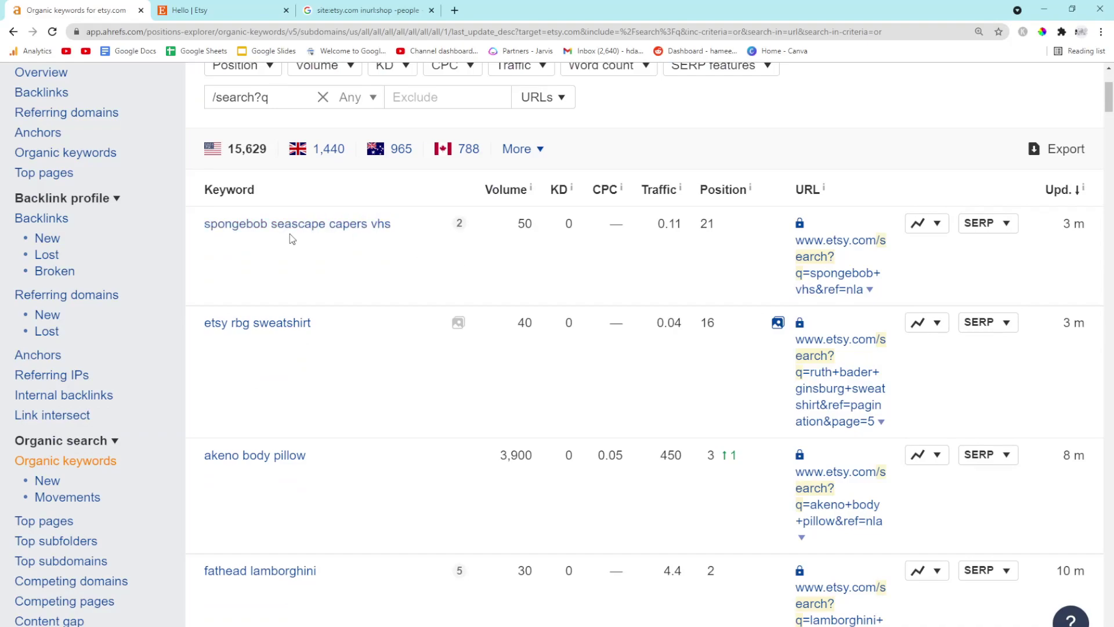
Inspect 'spongebob seascape capers vhs', then set the minimum search volume to 500
drag(392, 224, 209, 226)
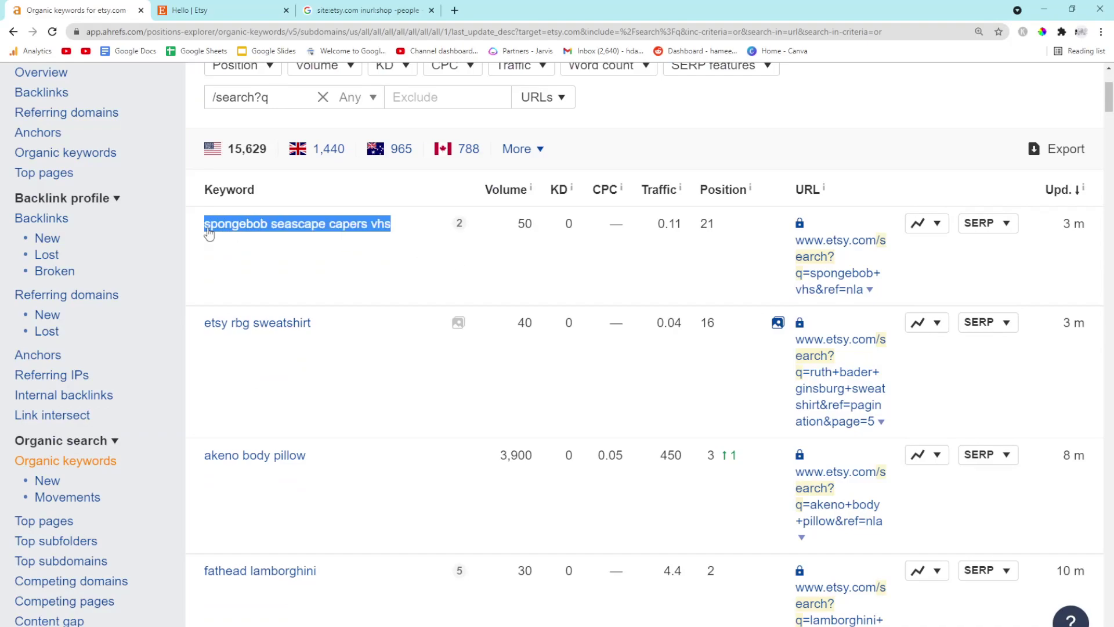
scroll(261, 261, down, 1)
click(355, 336)
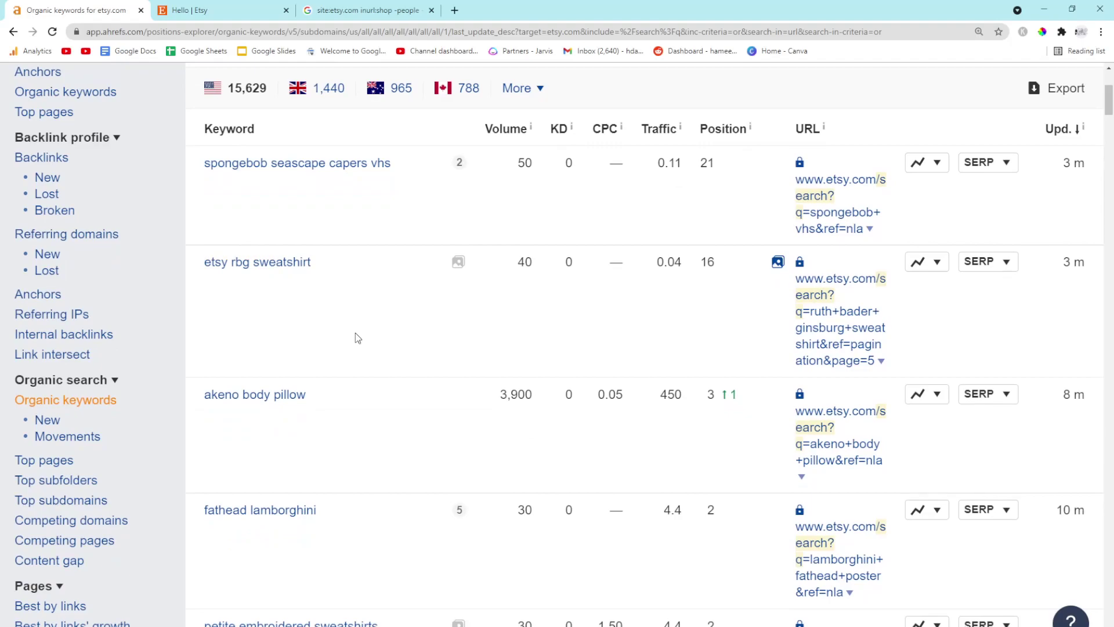
scroll(355, 336, down, 2)
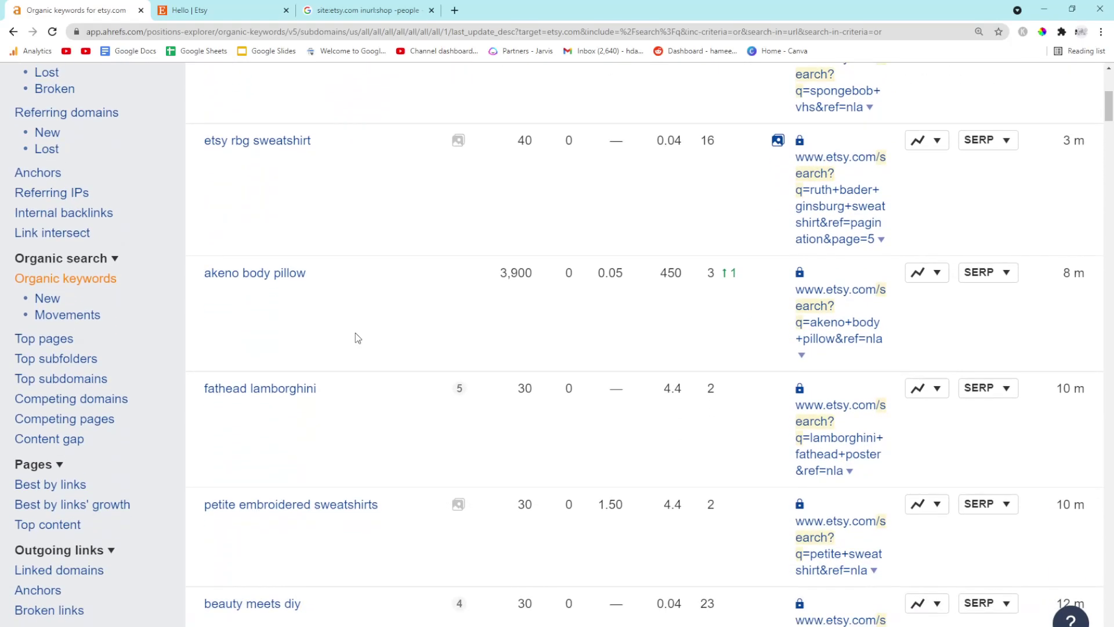
scroll(355, 336, up, 2)
scroll(355, 336, up, 1)
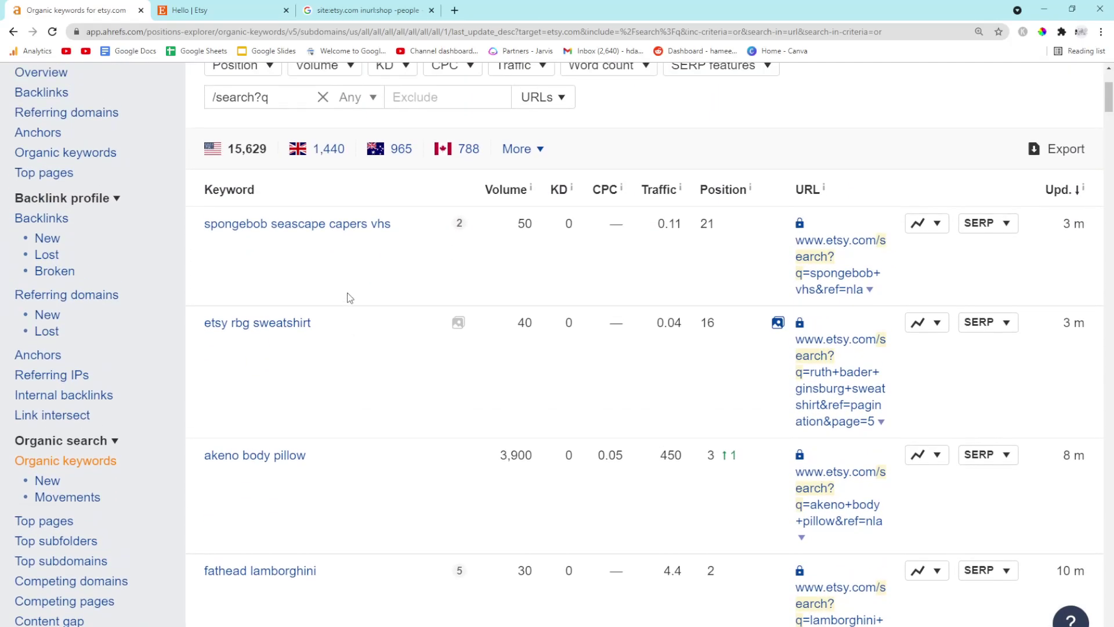
drag(392, 225, 242, 228)
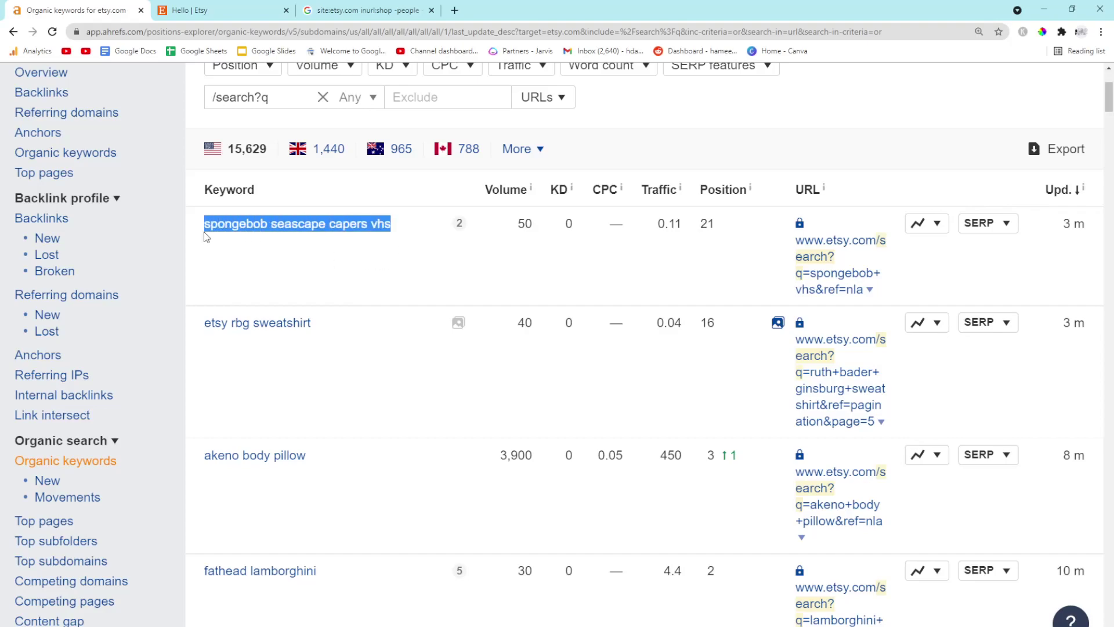
click(410, 214)
scroll(410, 215, up, 1)
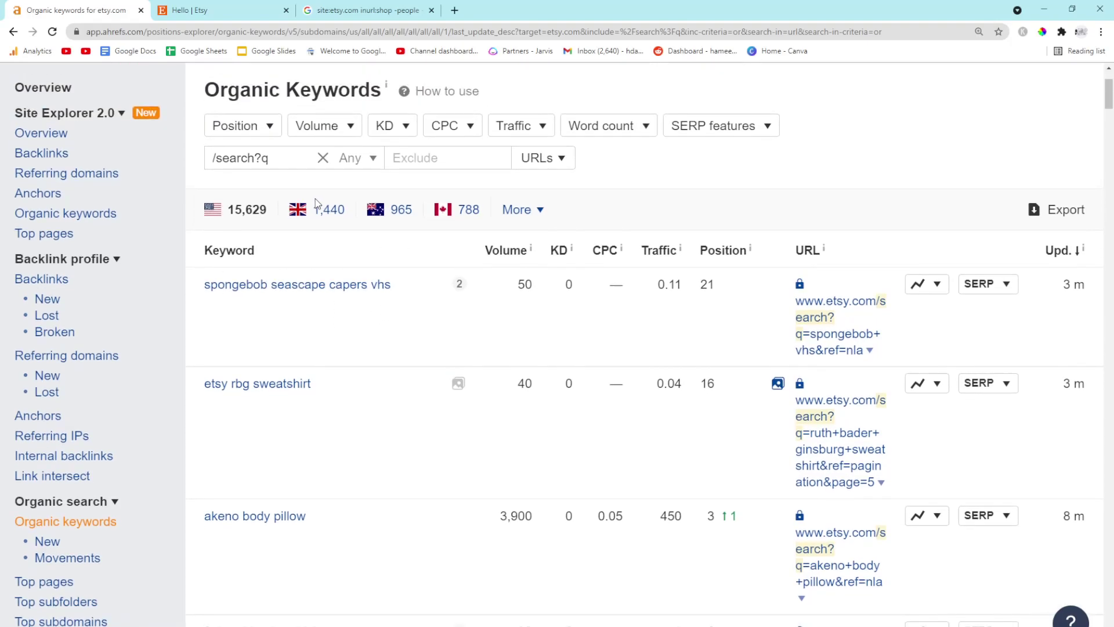
click(317, 130)
text(500)
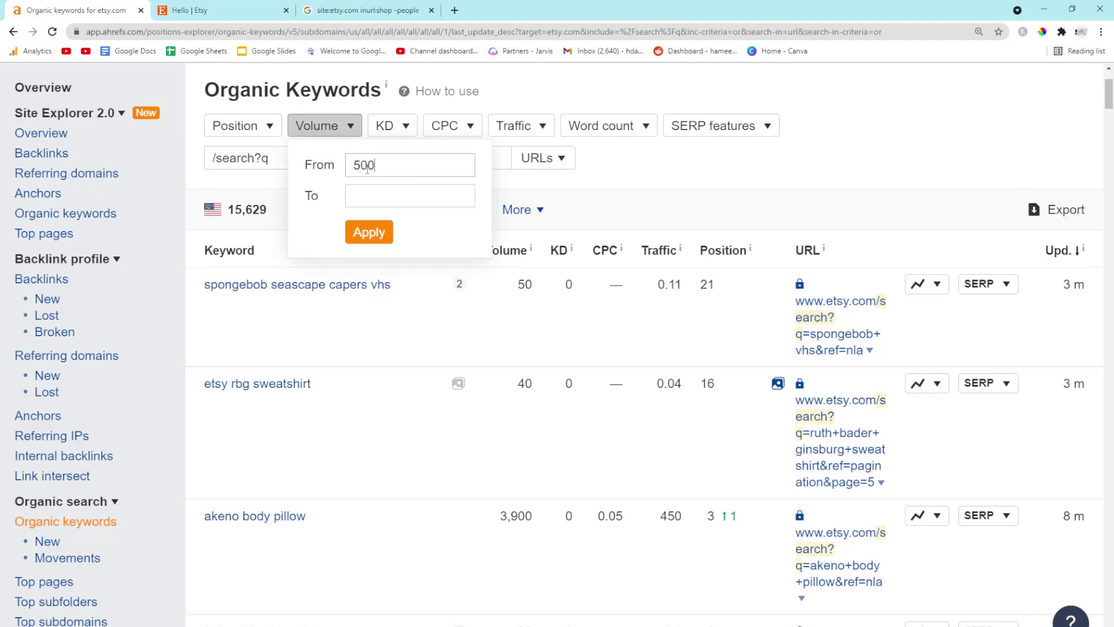
click(368, 232)
scroll(614, 337, down, 1)
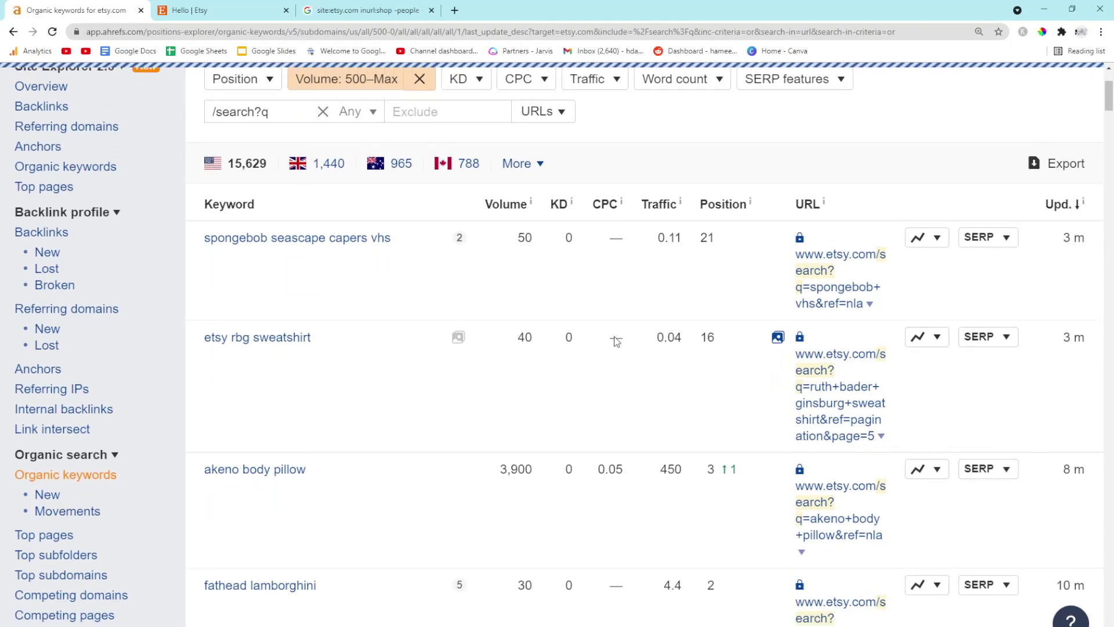
scroll(602, 328, down, 1)
scroll(602, 328, down, 1)
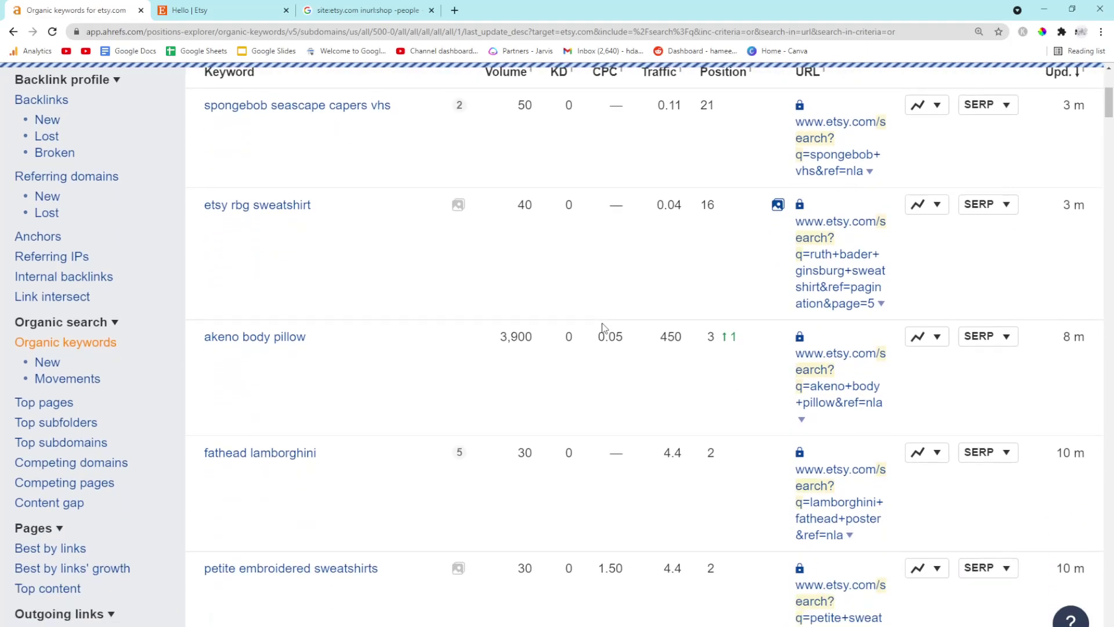
scroll(601, 328, down, 1)
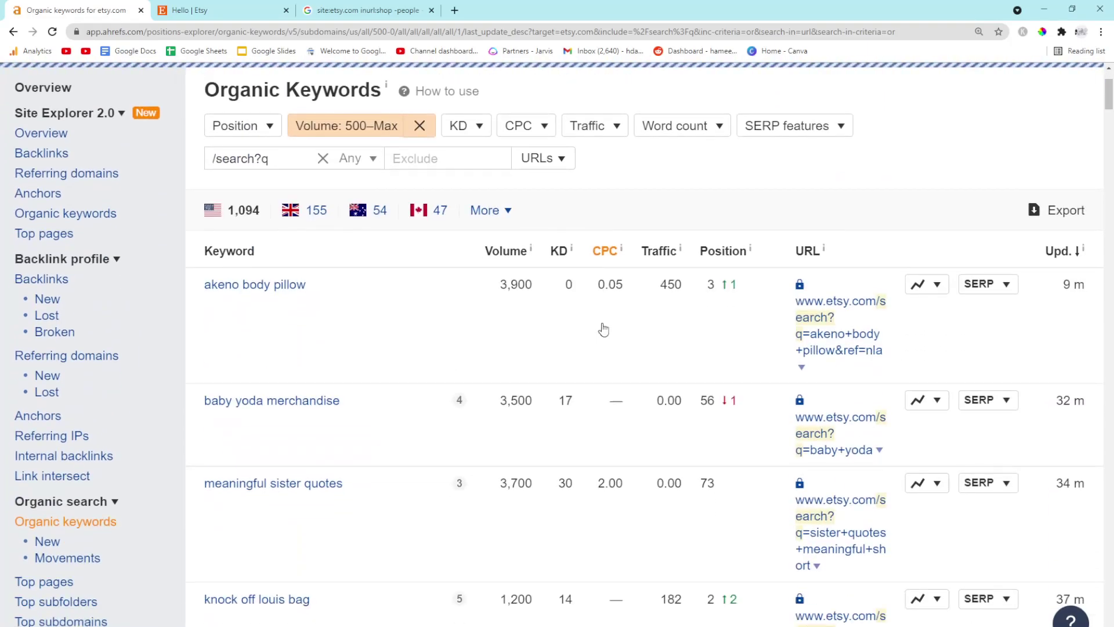
scroll(602, 328, down, 1)
scroll(602, 328, down, 1)
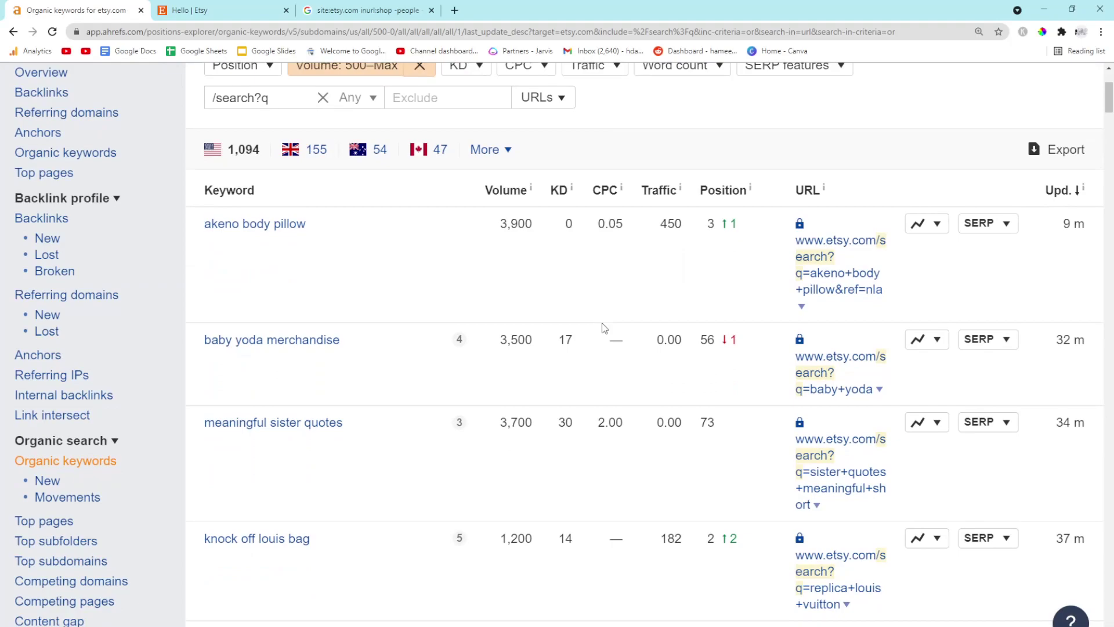
scroll(602, 328, down, 1)
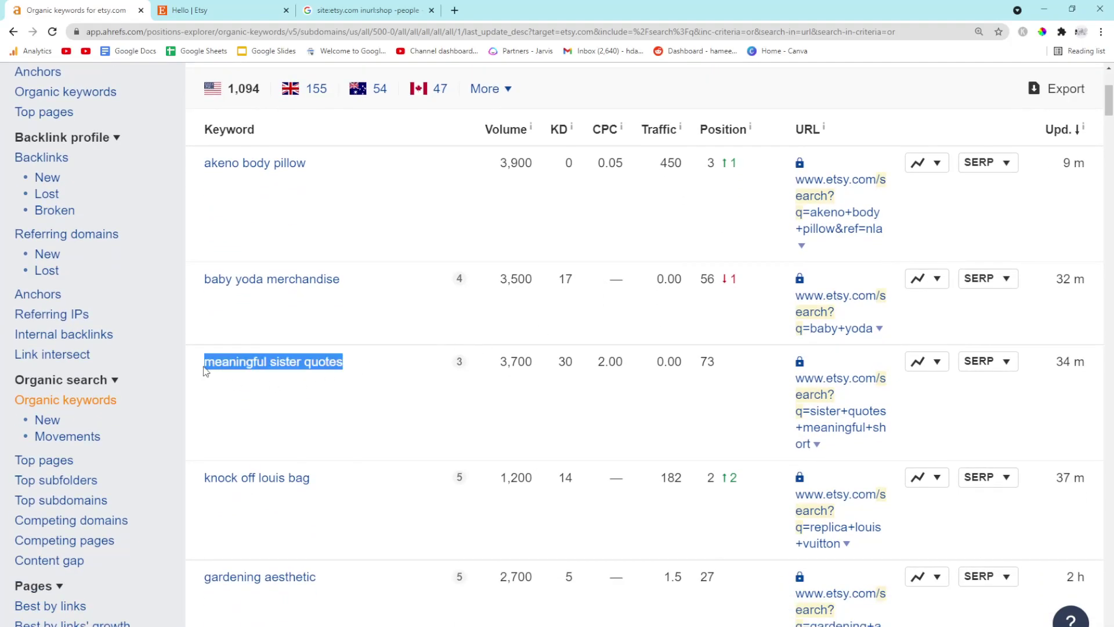
Load redbubble.com in the Etsy tab, then go back to Ahrefs
click(217, 10)
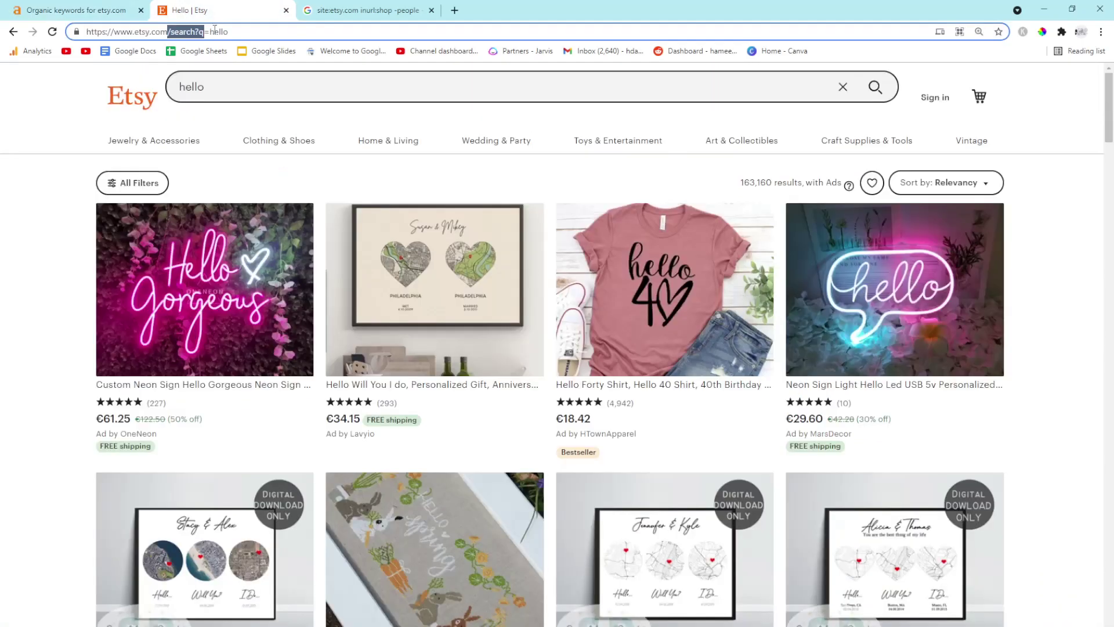
click(148, 32)
text(redb)
key(Return)
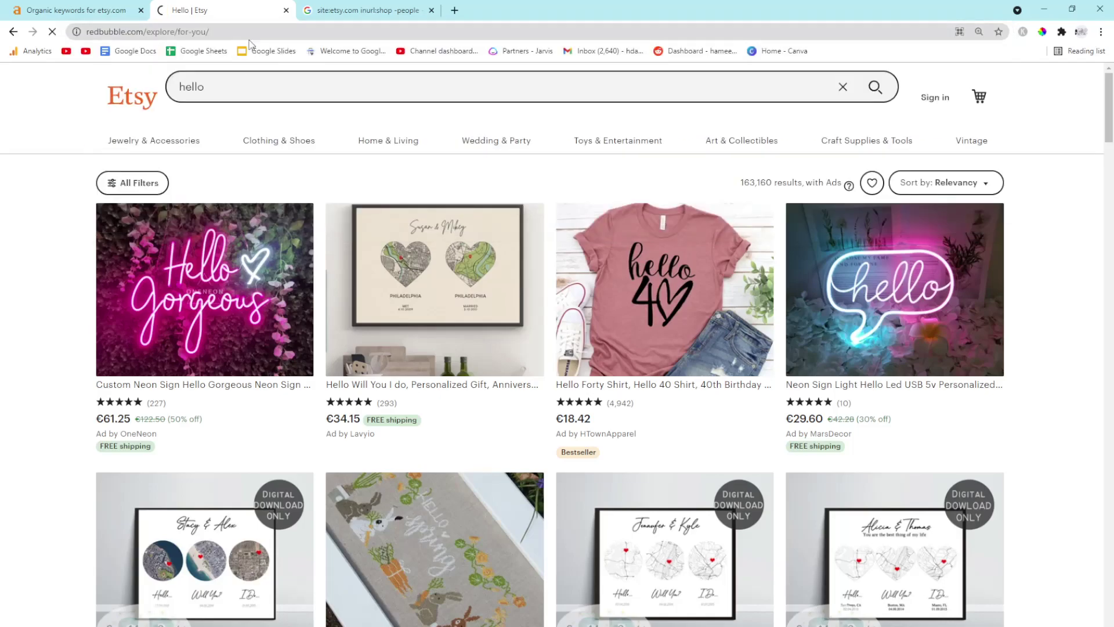
click(76, 10)
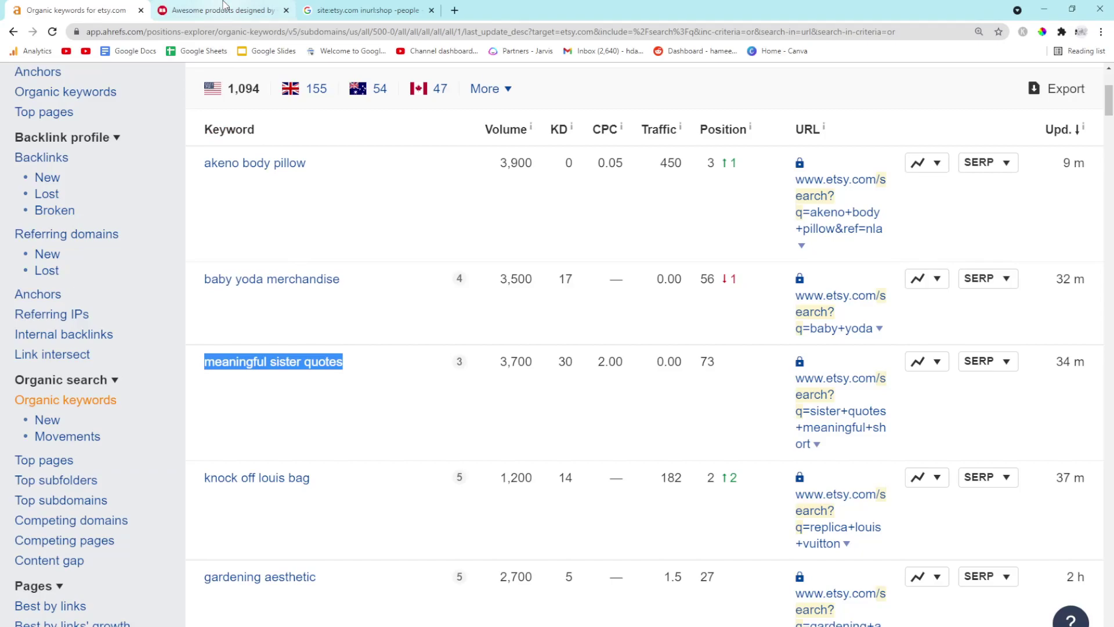
Search Redbubble for 'meaningful sister quotes' (162 results), then note its 3,700 volume in Ahrefs
click(224, 10)
click(365, 141)
text(meaningful sister quotes)
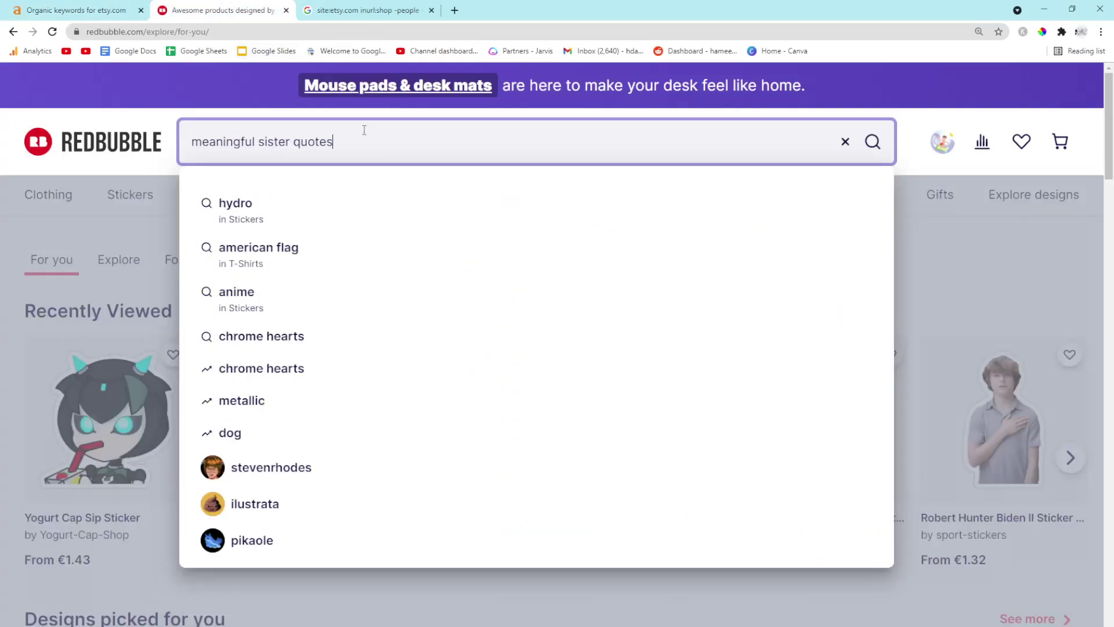
key(Return)
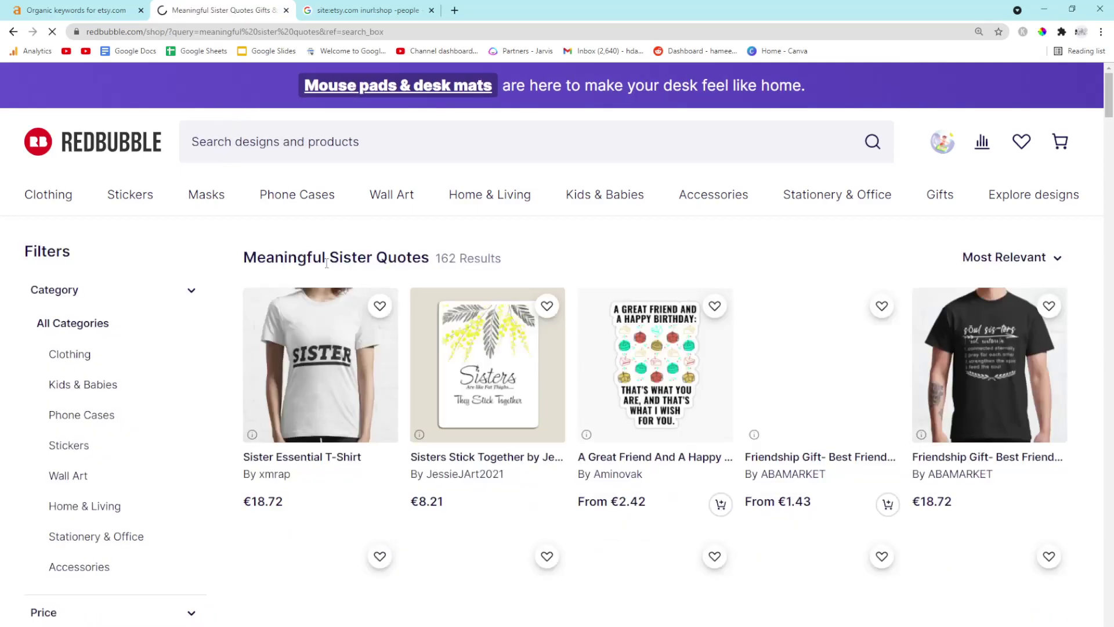
drag(430, 258, 243, 258)
click(76, 10)
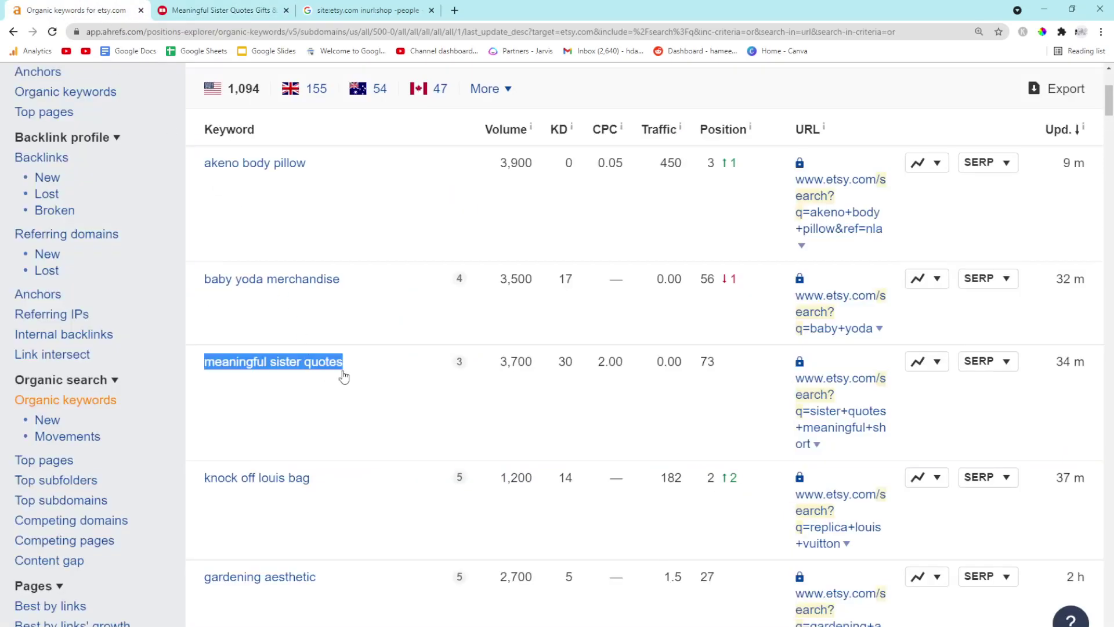
drag(498, 361, 550, 366)
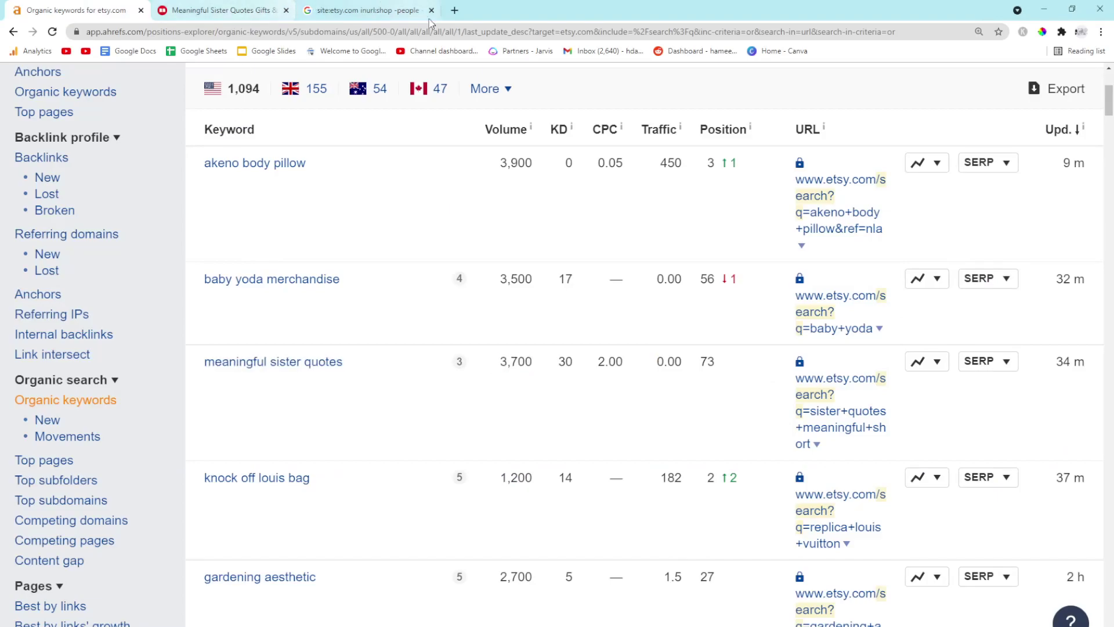
Widen the Google time range and search google.com for 'meaningful sister quotes'
click(366, 10)
scroll(367, 150, up, 2)
click(261, 252)
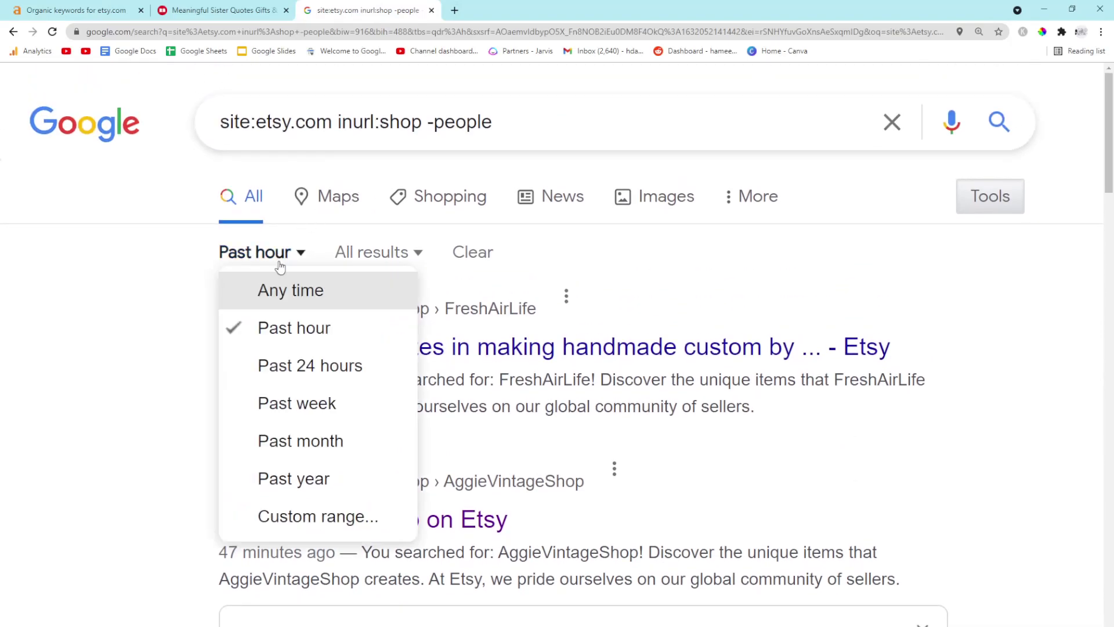
click(293, 479)
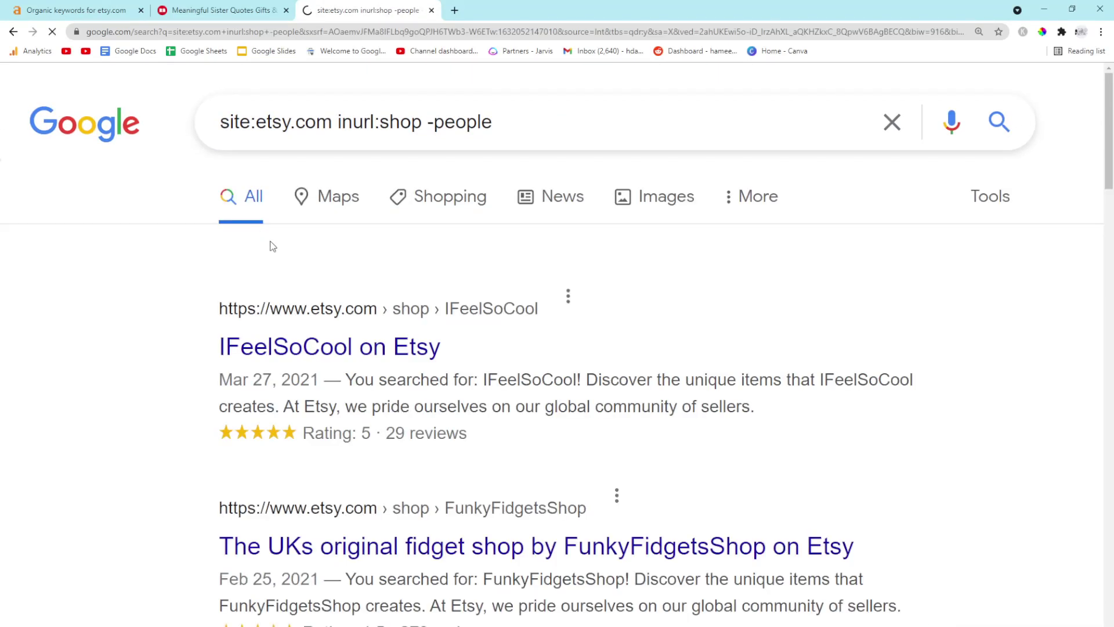
click(333, 32)
text(google)
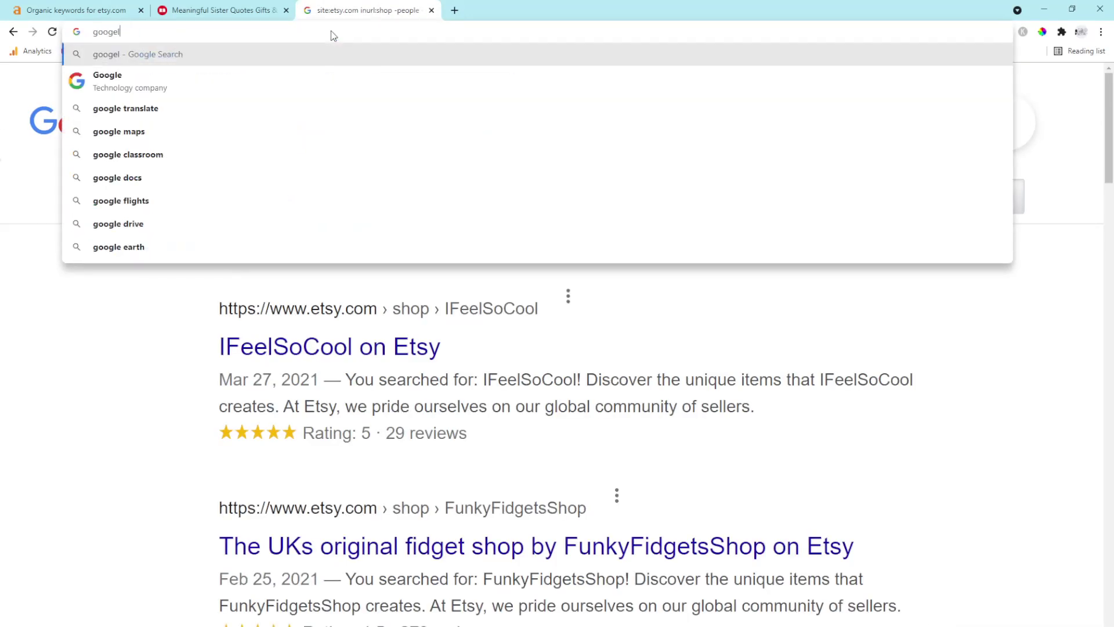
key(Return)
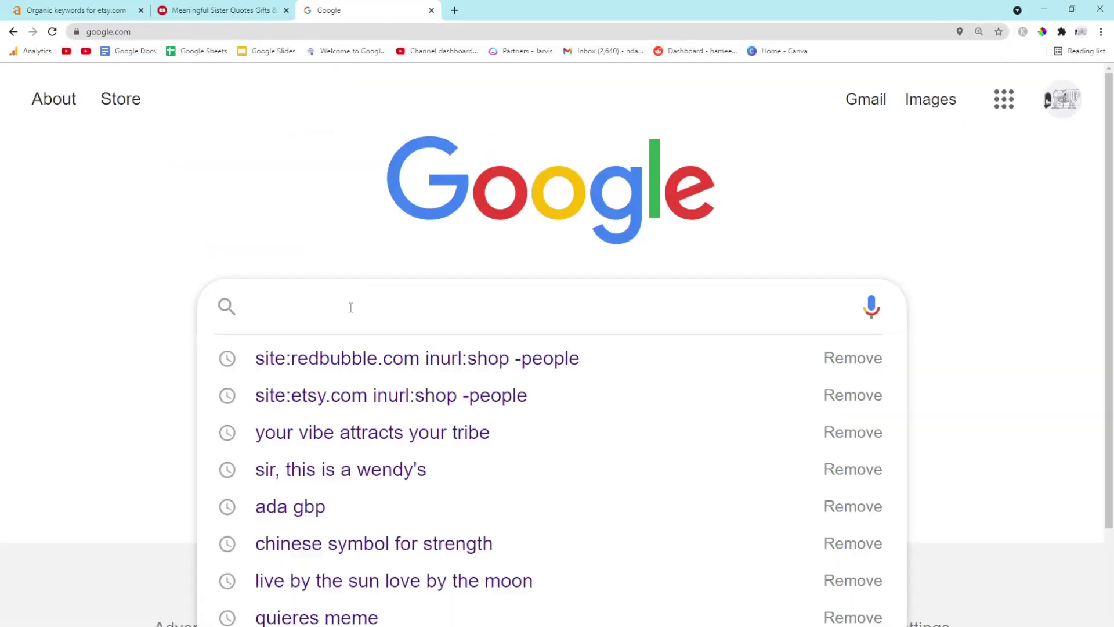
text(meaningful sister quotes)
key(Return)
scroll(161, 368, down, 4)
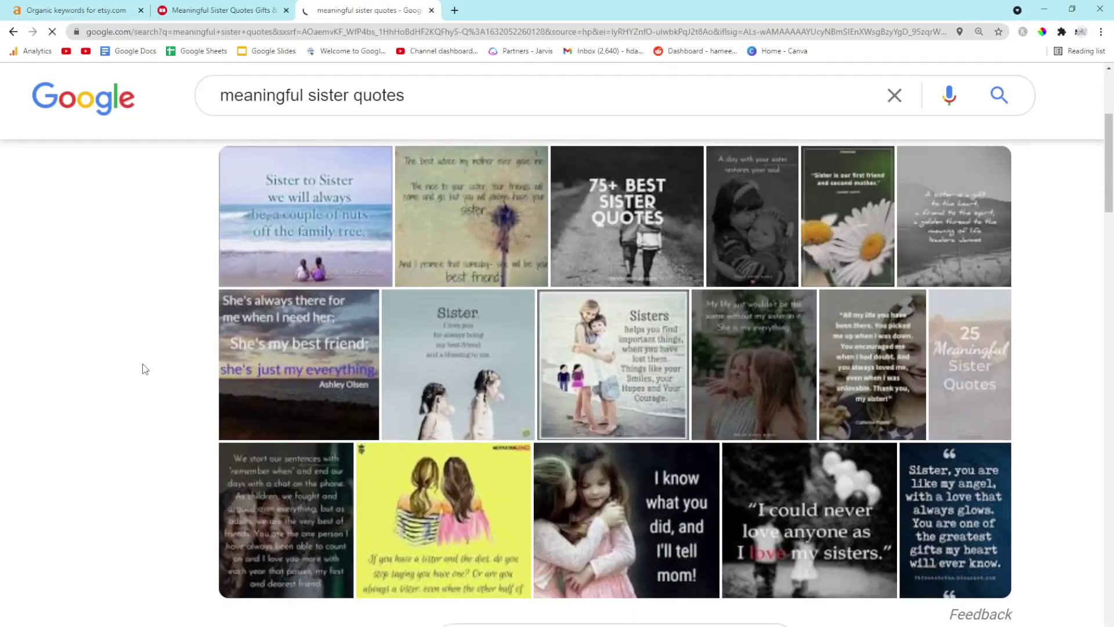
scroll(161, 367, down, 4)
scroll(160, 368, down, 3)
scroll(146, 364, down, 2)
scroll(145, 364, down, 2)
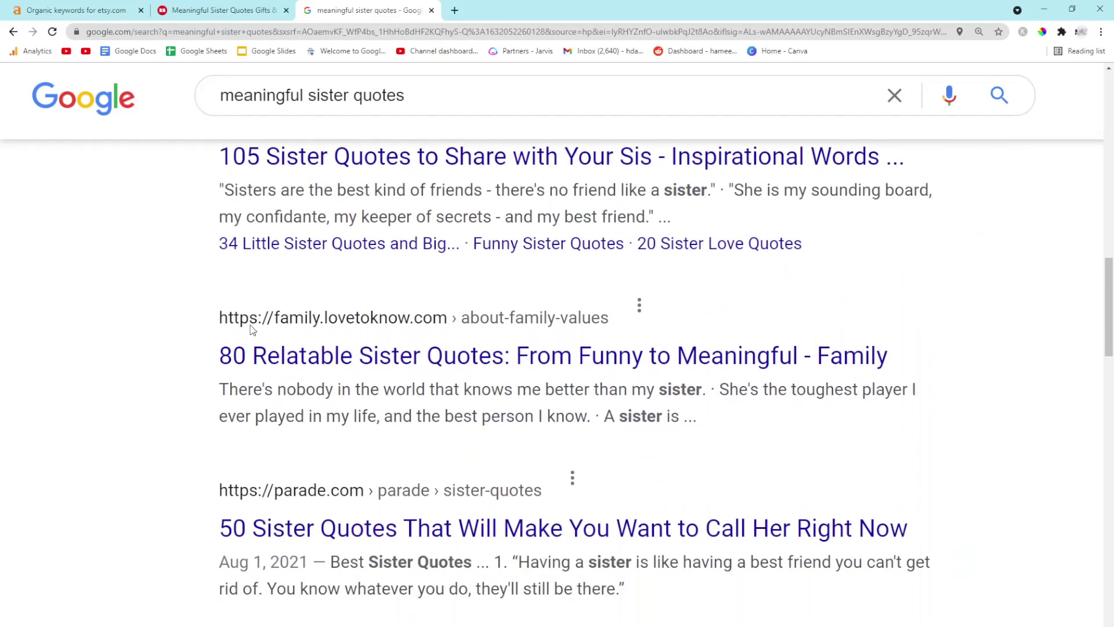
scroll(127, 317, down, 2)
scroll(126, 318, down, 2)
scroll(126, 317, down, 2)
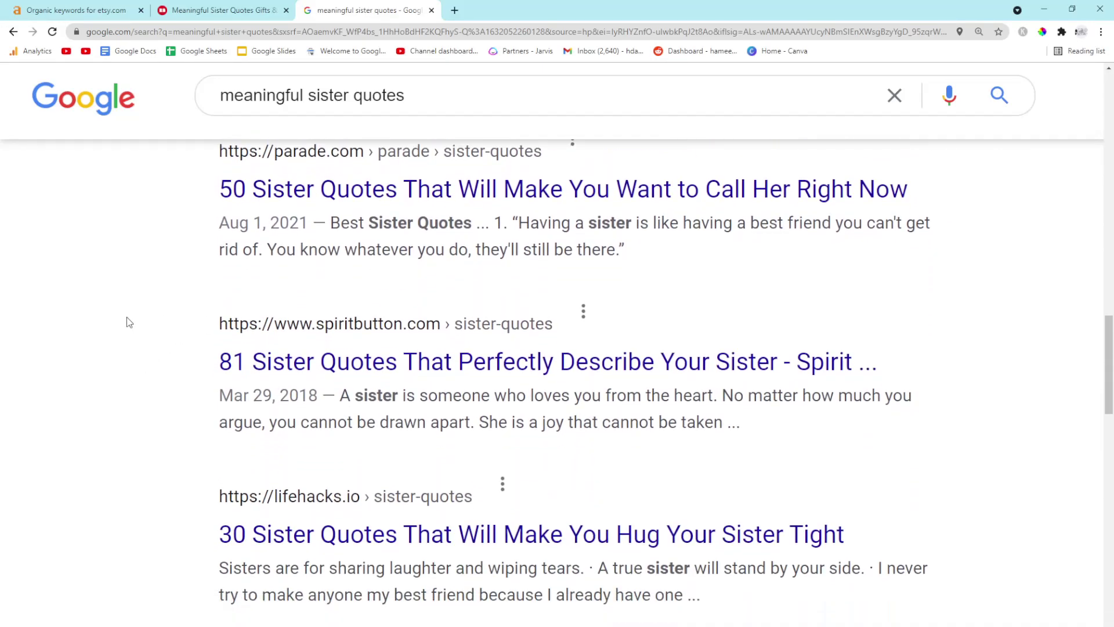
scroll(127, 317, down, 2)
scroll(127, 317, down, 2)
scroll(126, 317, down, 2)
scroll(127, 316, down, 2)
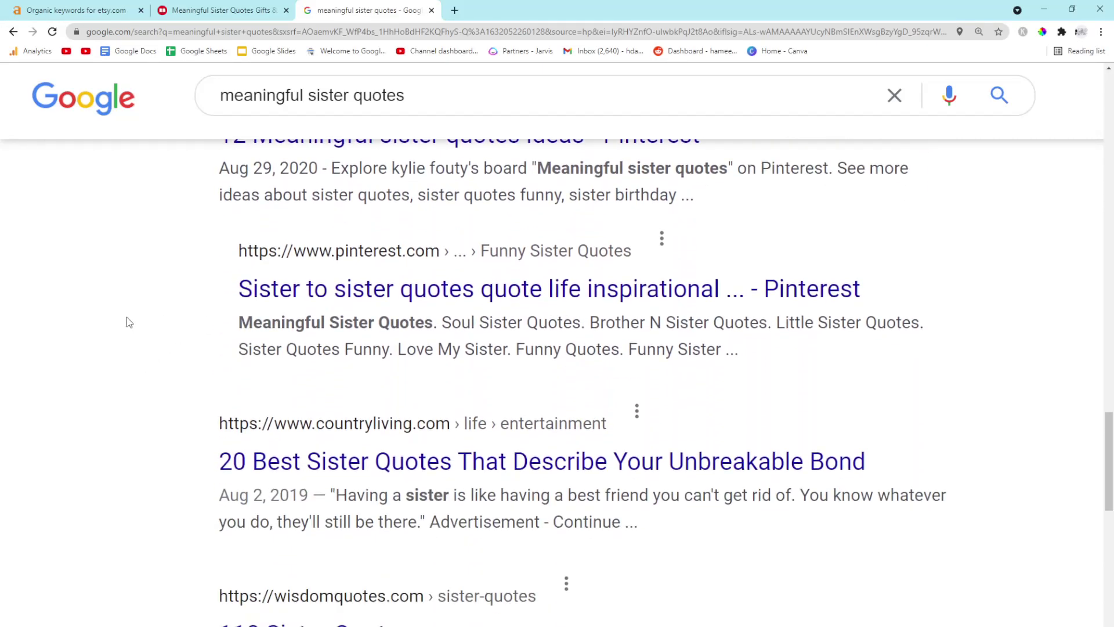
scroll(127, 317, down, 2)
scroll(126, 322, down, 3)
scroll(125, 323, down, 3)
scroll(296, 375, down, 2)
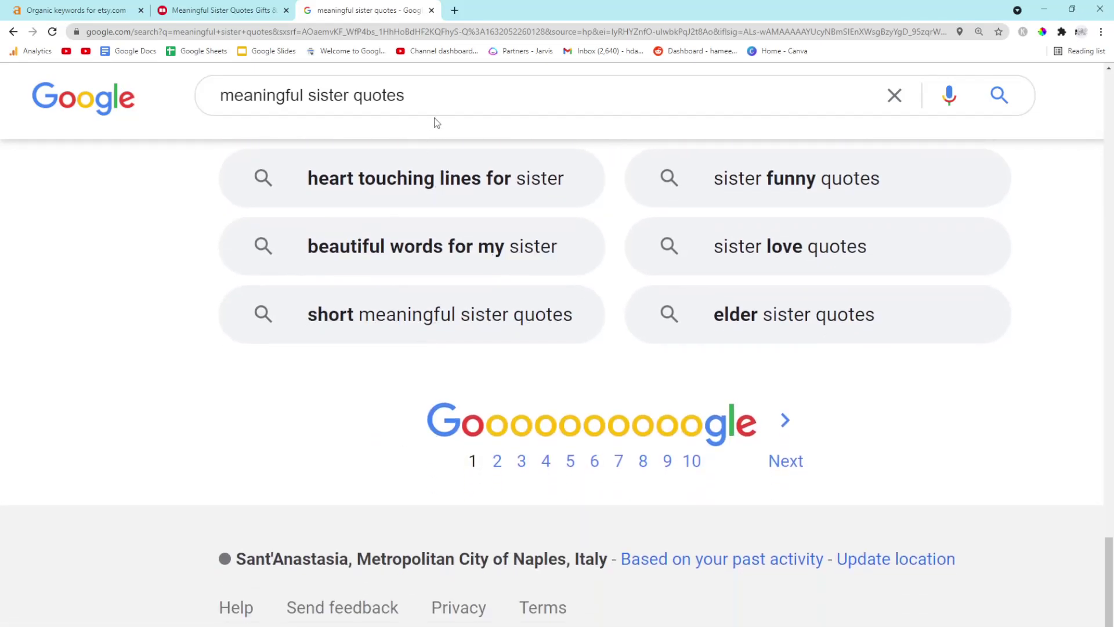
Search 'meaningful sister quotes shirt' and open the Redbubble Kids T-Shirt result separately
click(445, 95)
text(shirt)
key(Return)
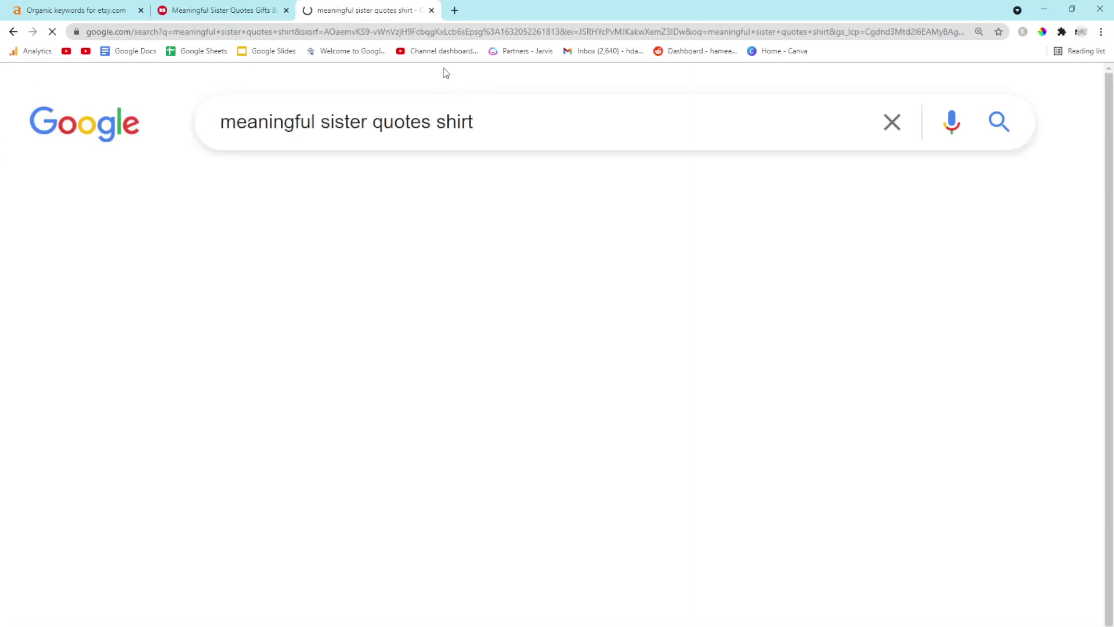
scroll(77, 299, down, 5)
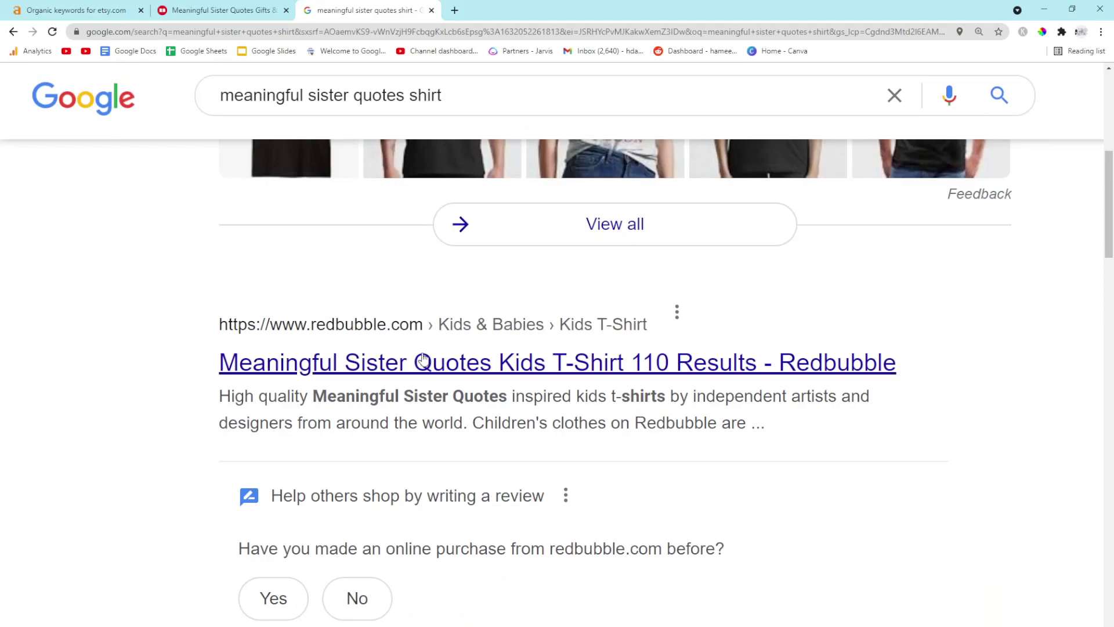
middle_click(352, 363)
View the Redbubble kids T-shirt results zoomed in, then review the 'meaningful sister quotes shirt' Google results
click(509, 10)
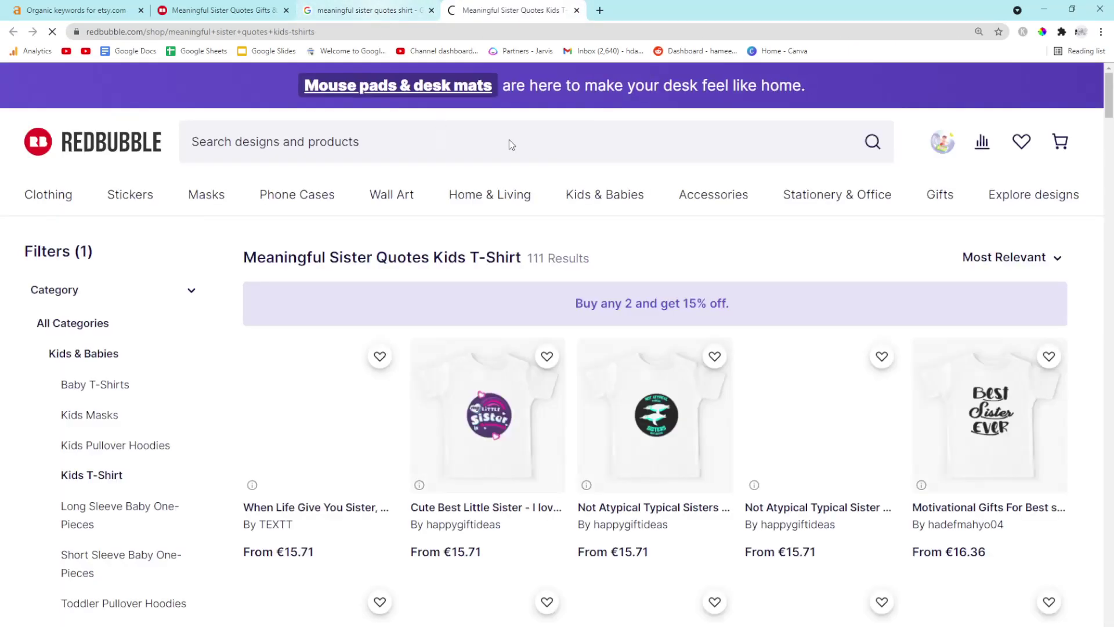
drag(245, 261, 506, 259)
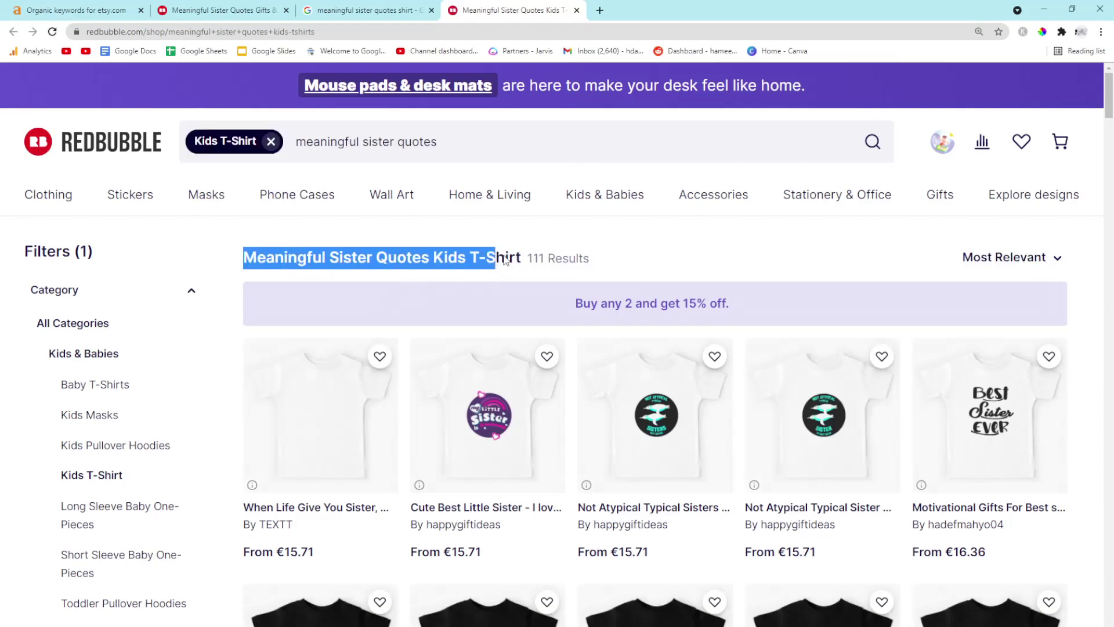
click(468, 318)
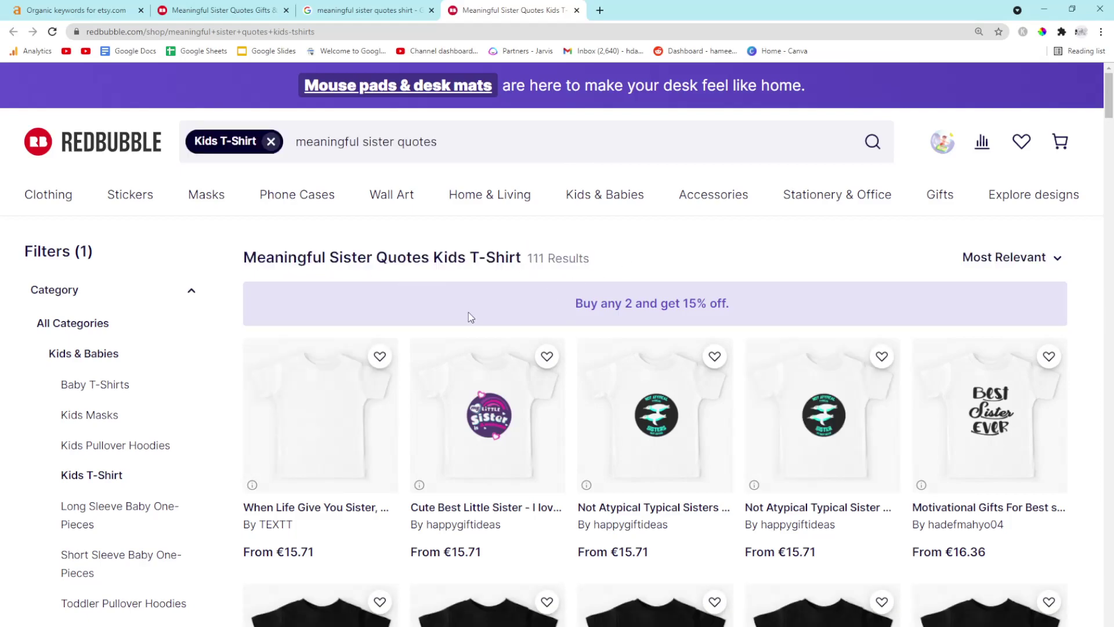
key(ctrl+plus)
key(ctrl+plus)
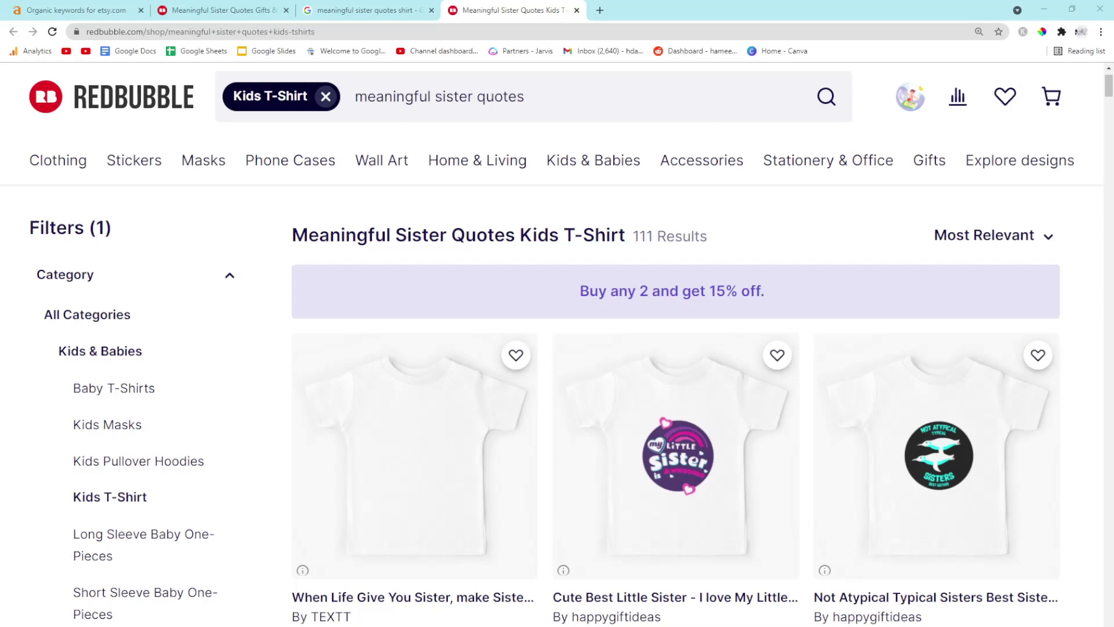
scroll(411, 353, down, 2)
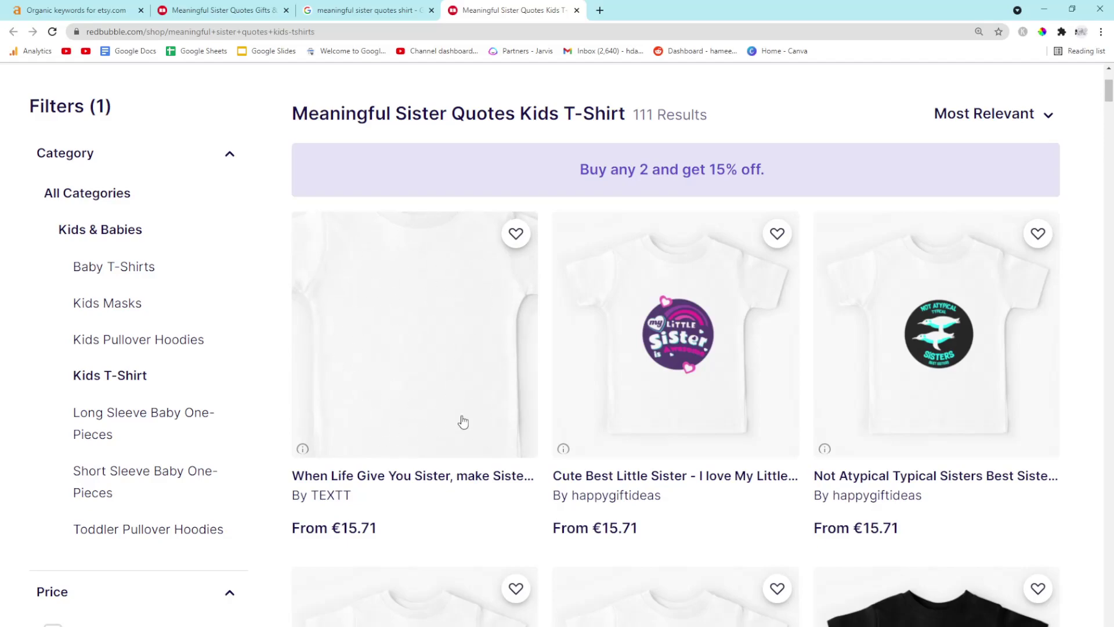
scroll(486, 375, down, 2)
scroll(486, 374, down, 1)
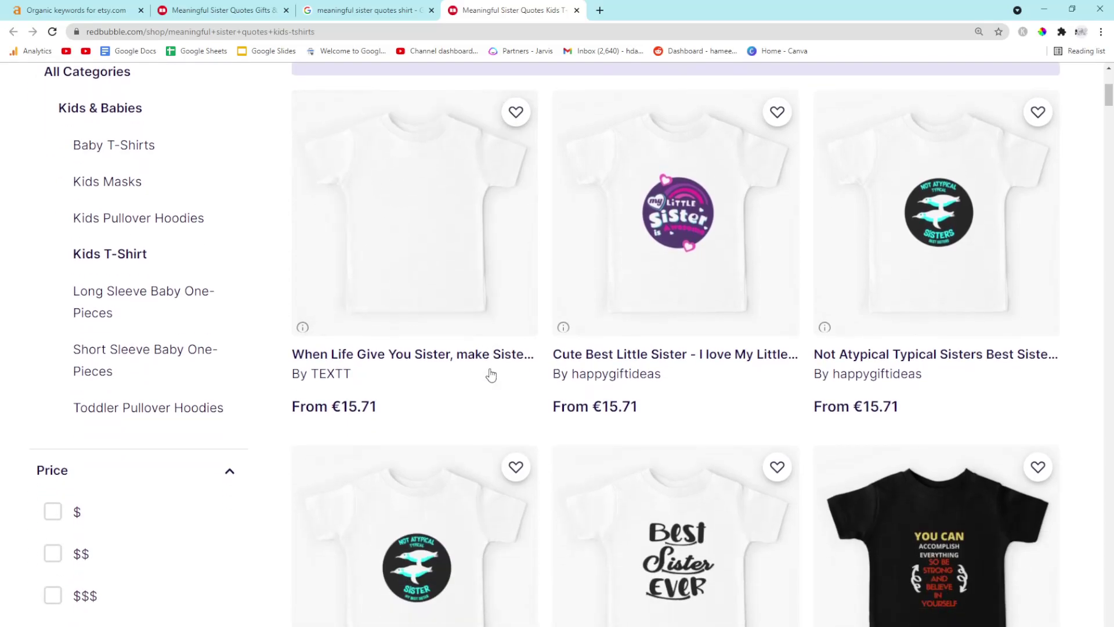
scroll(486, 403, down, 2)
scroll(392, 322, up, 5)
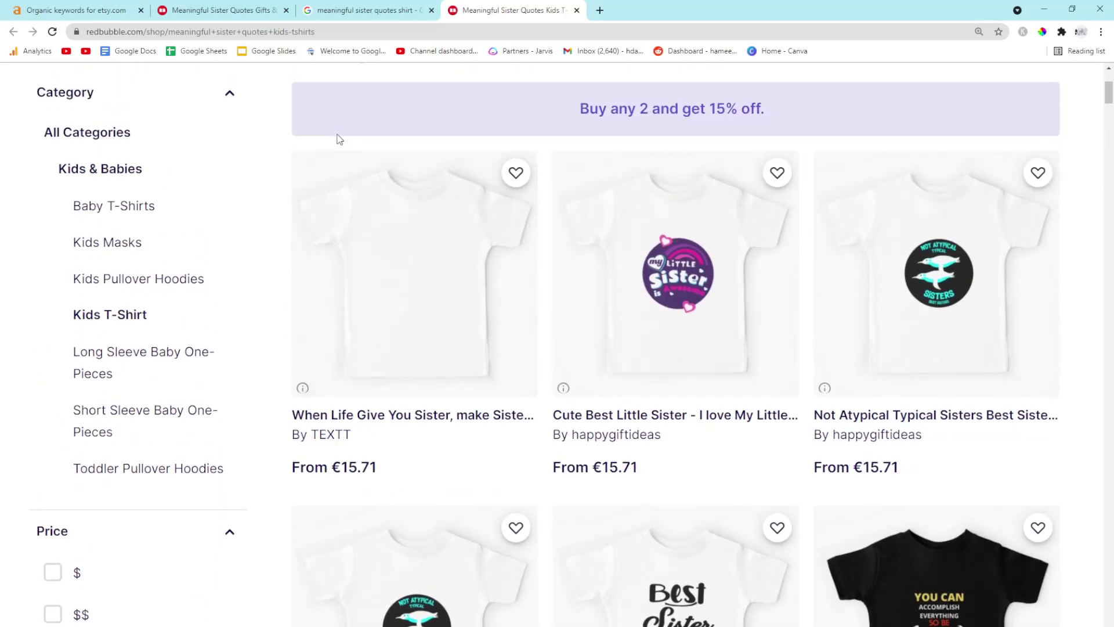
click(364, 10)
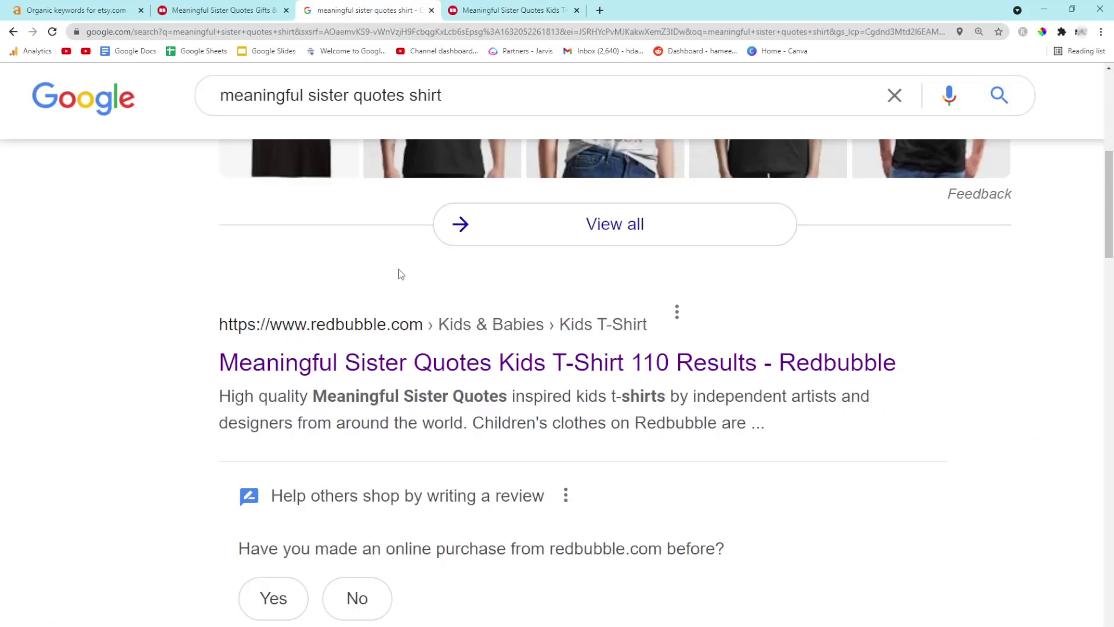
scroll(399, 274, down, 5)
scroll(348, 349, down, 2)
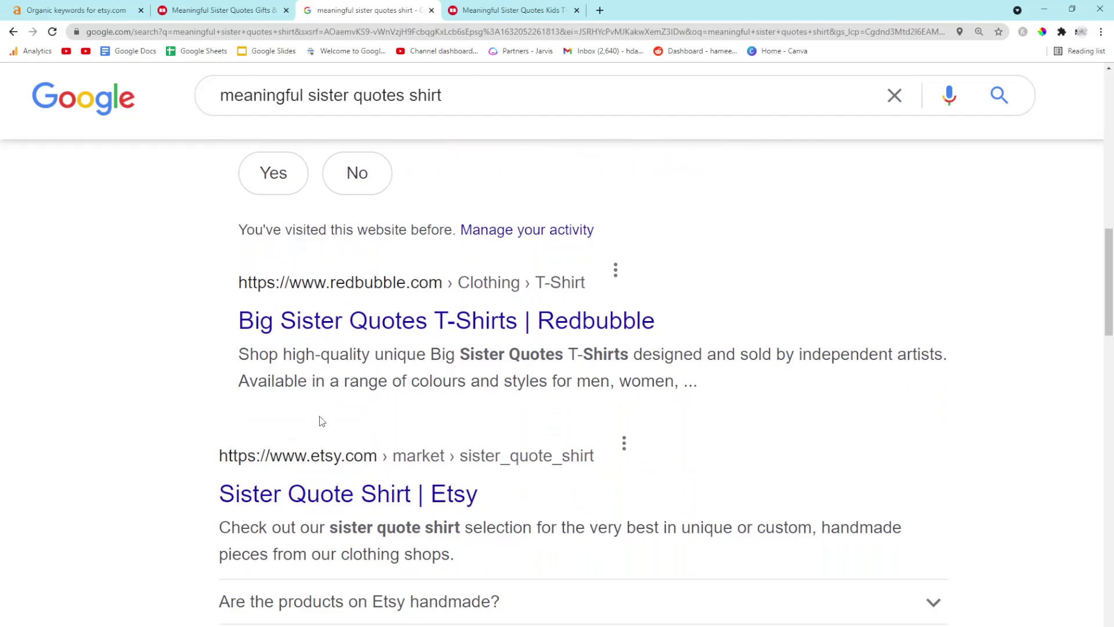
scroll(320, 422, down, 2)
scroll(327, 428, down, 5)
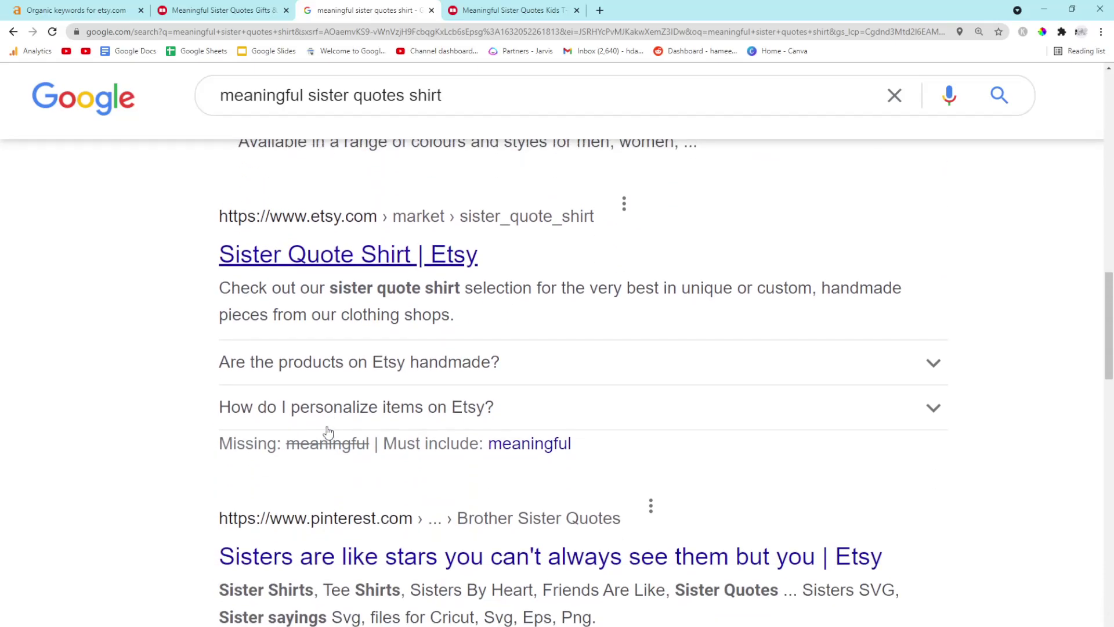
scroll(328, 430, up, 3)
scroll(328, 430, up, 2)
scroll(329, 430, up, 2)
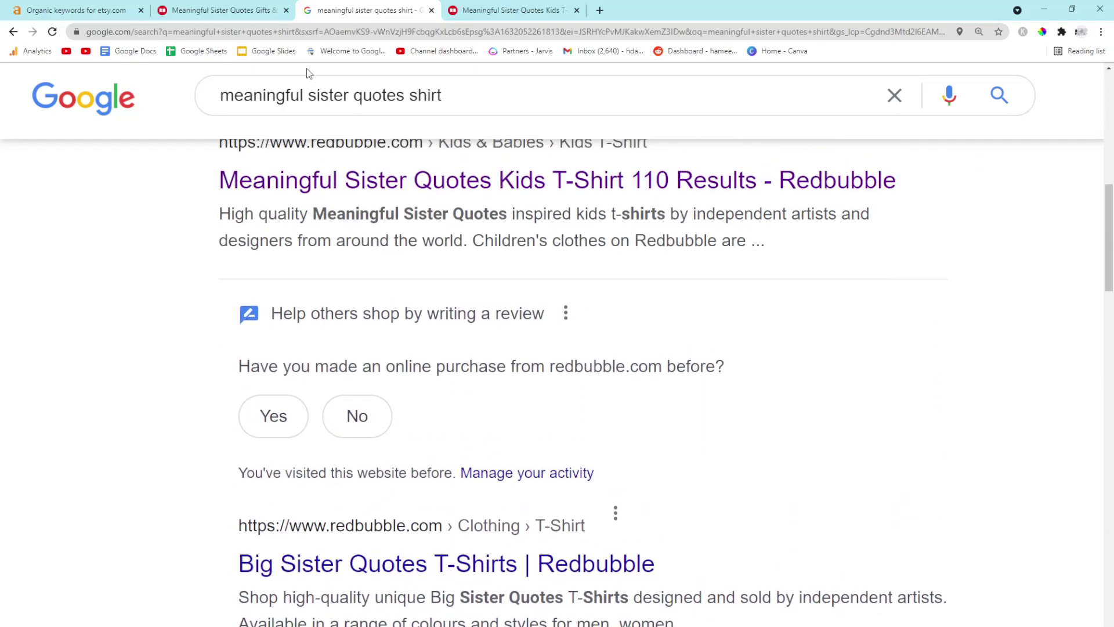
click(208, 9)
Copy the keyword 'on the go baby dome' from the Ahrefs list
click(83, 10)
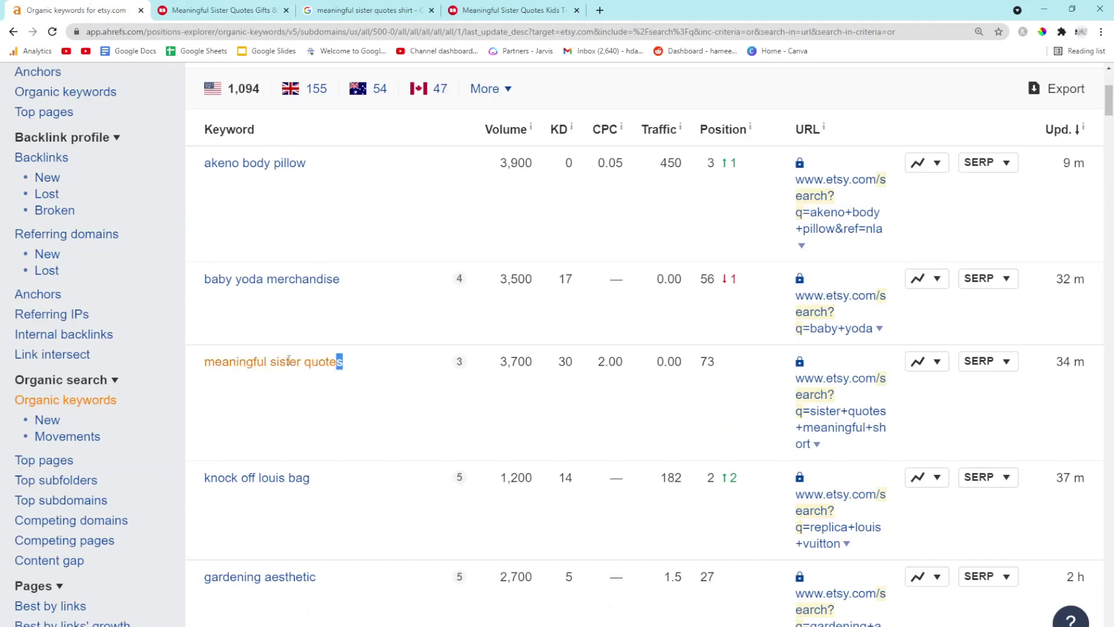
key(ctrl+a)
click(393, 419)
scroll(394, 419, down, 2)
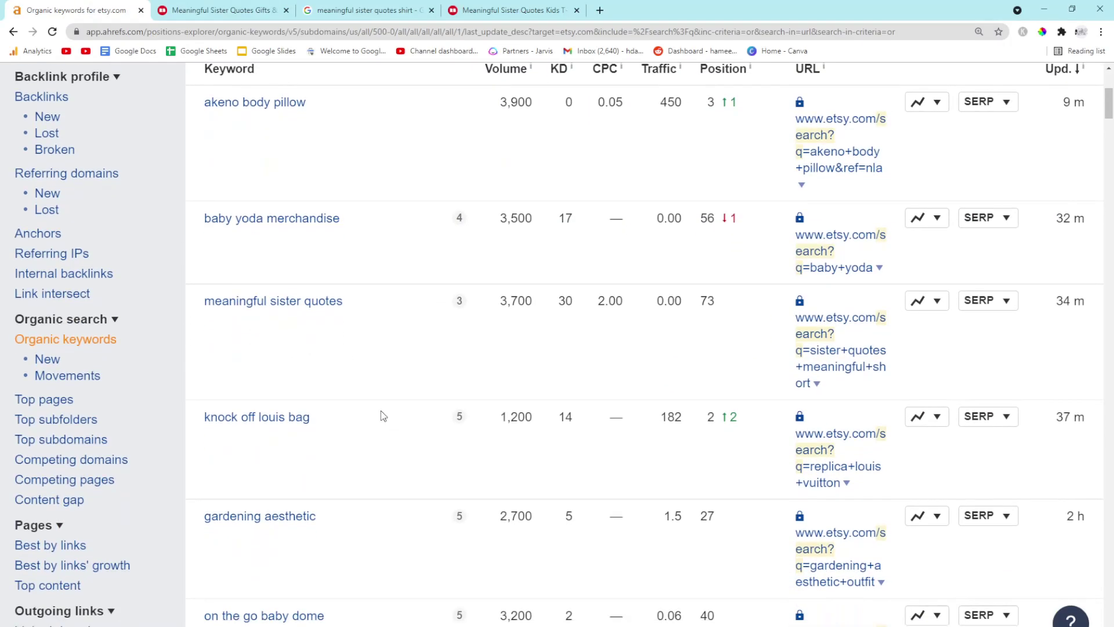
scroll(380, 410, down, 2)
scroll(380, 410, down, 1)
scroll(381, 411, down, 1)
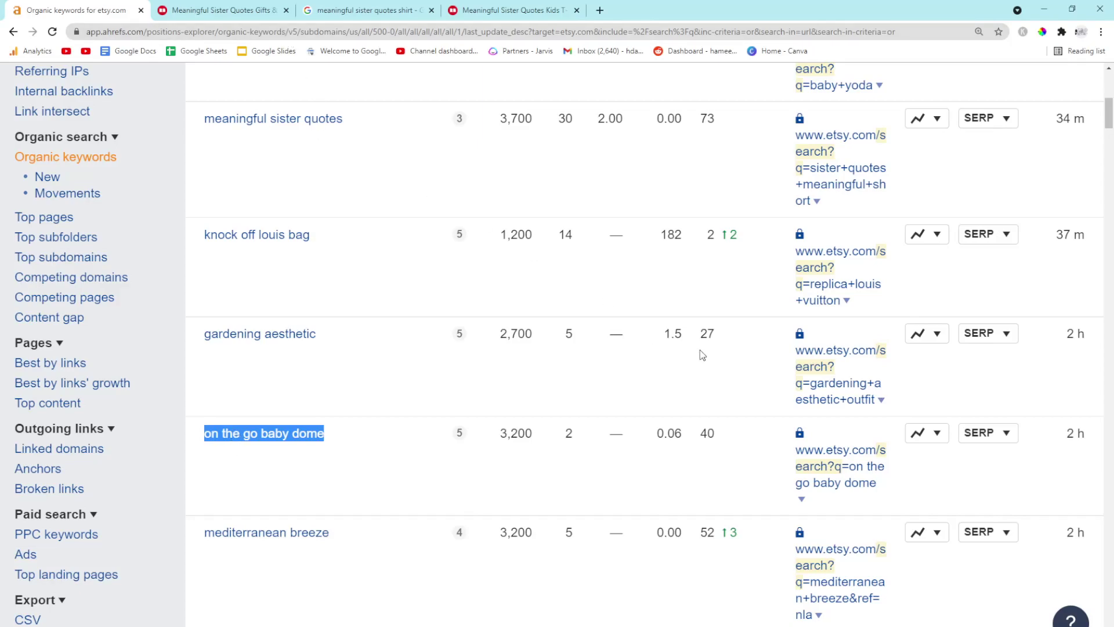
Load etsy.com in the other tab and search 'on the go baby dome'
click(220, 9)
click(275, 31)
text(etsy)
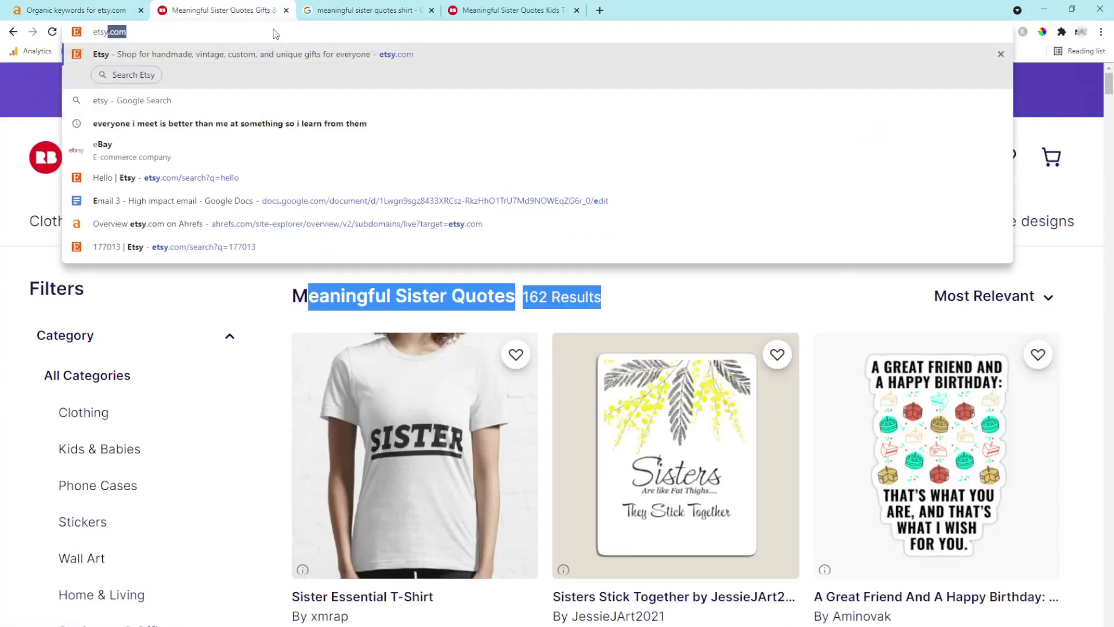
key(Return)
click(278, 87)
text(on the go baby dome)
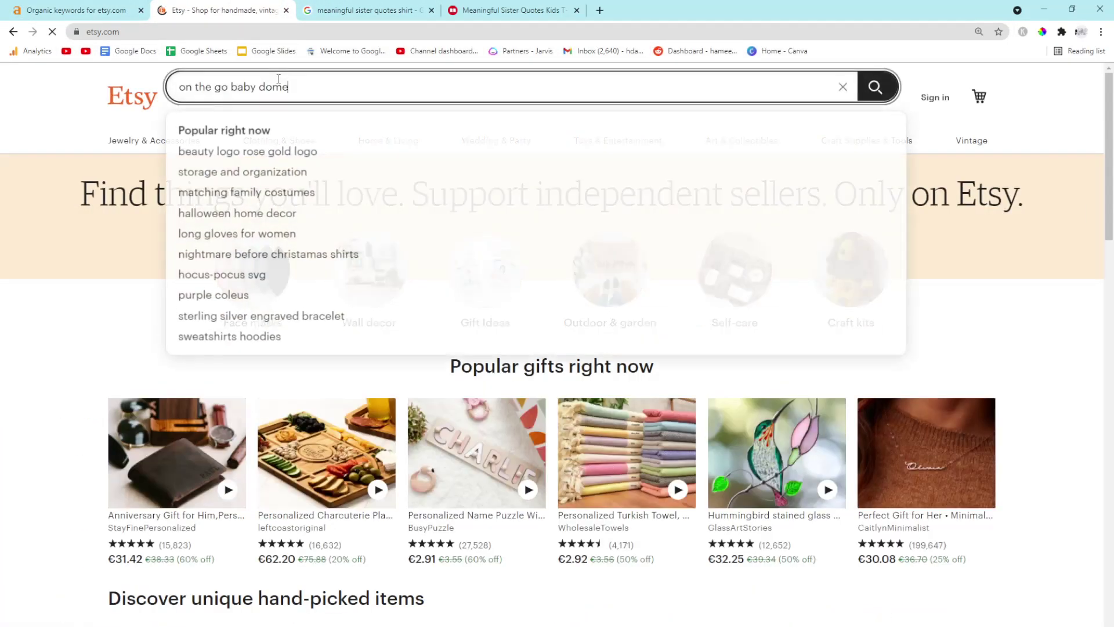
key(Return)
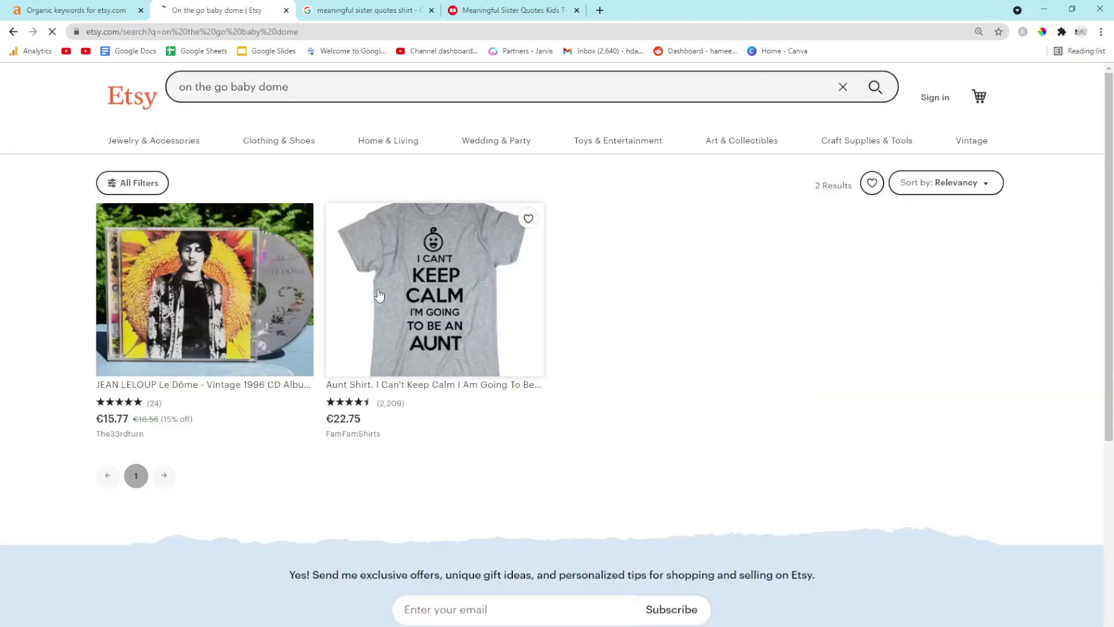
Search Google for 'on the go baby dome'
click(366, 9)
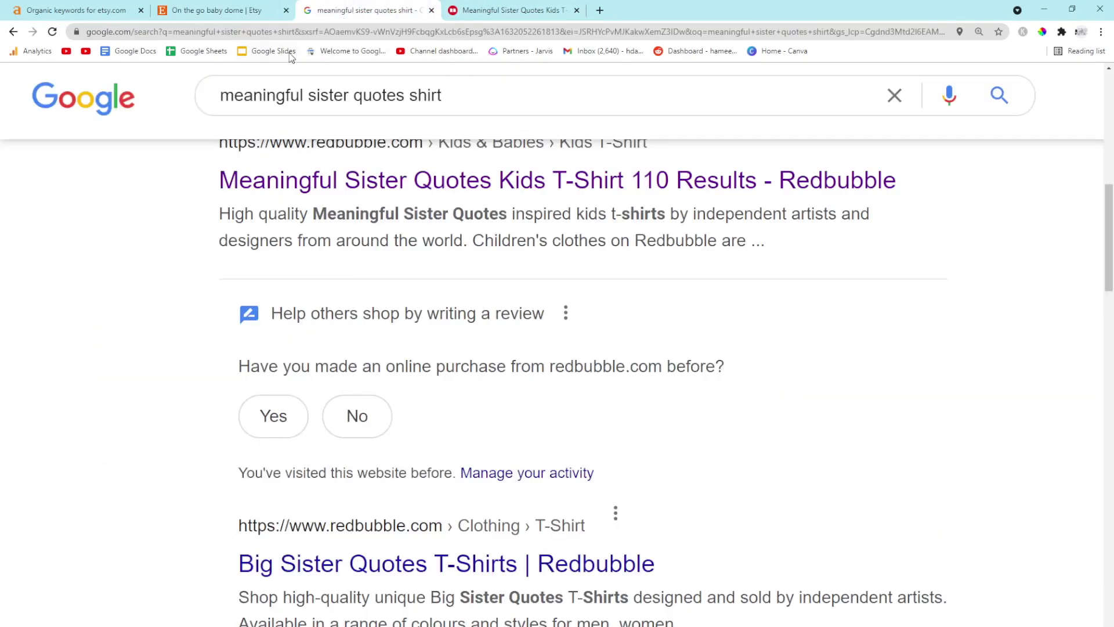
click(332, 96)
key(ctrl+a)
text(on the go baby dome)
key(Return)
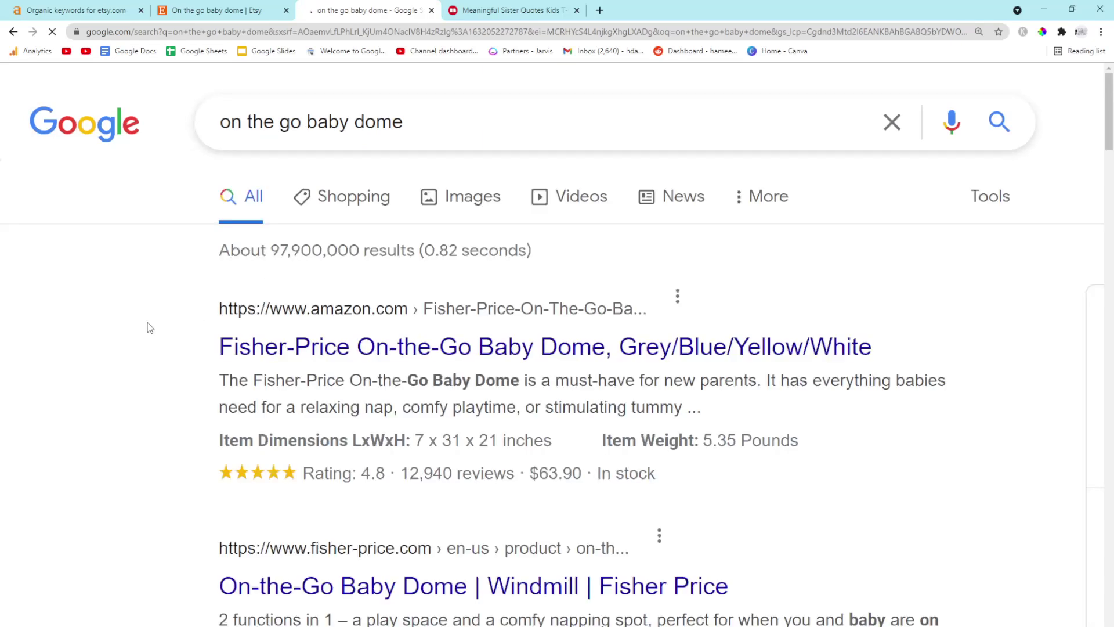
scroll(149, 328, down, 1)
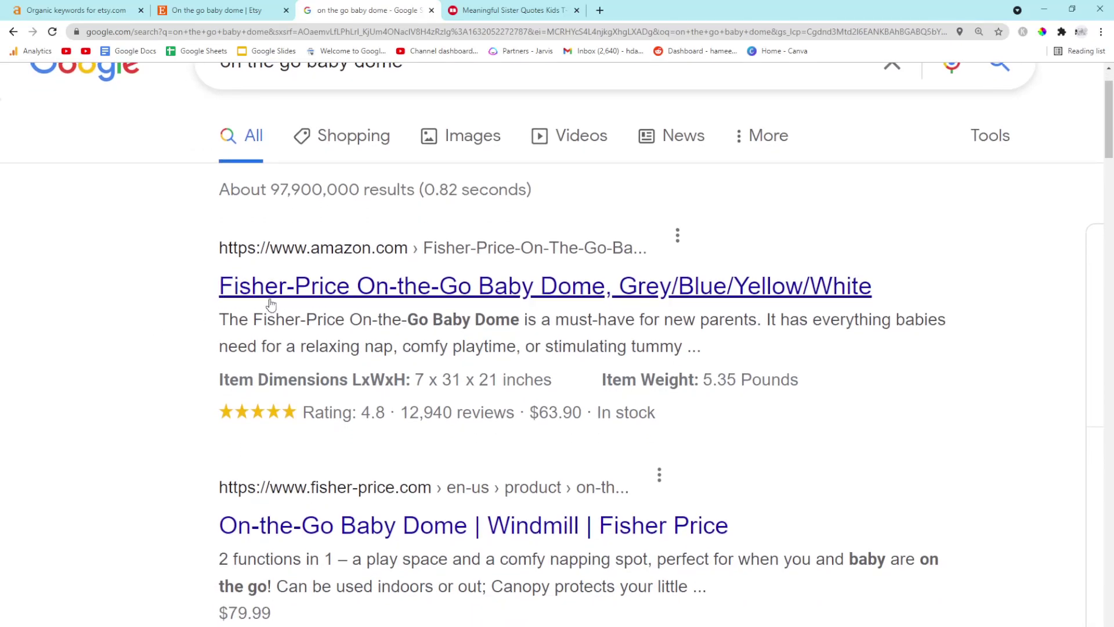
Check the Amazon Fisher-Price listing, then return to the Ahrefs keyword list
click(489, 16)
click(374, 11)
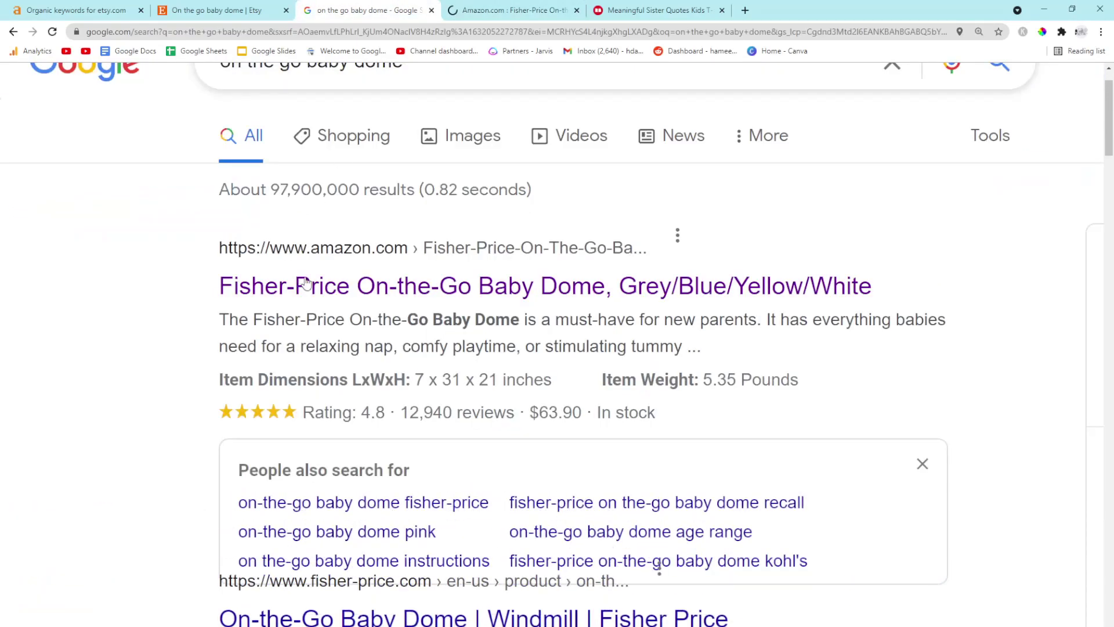
scroll(305, 280, down, 3)
scroll(261, 331, down, 3)
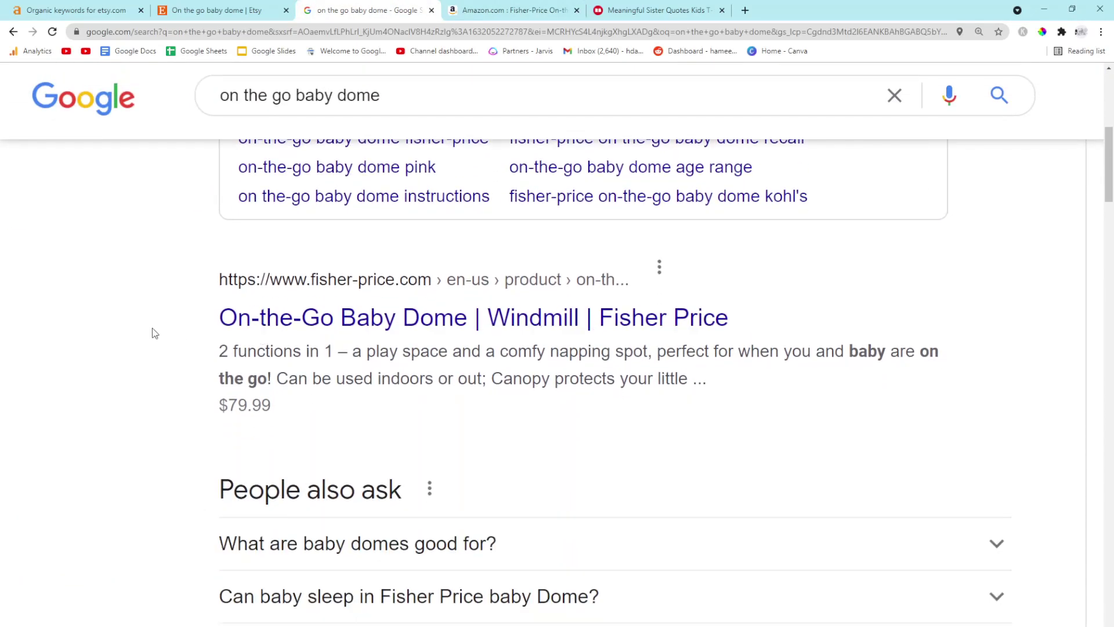
scroll(153, 333, down, 2)
scroll(152, 333, down, 2)
scroll(152, 333, down, 2)
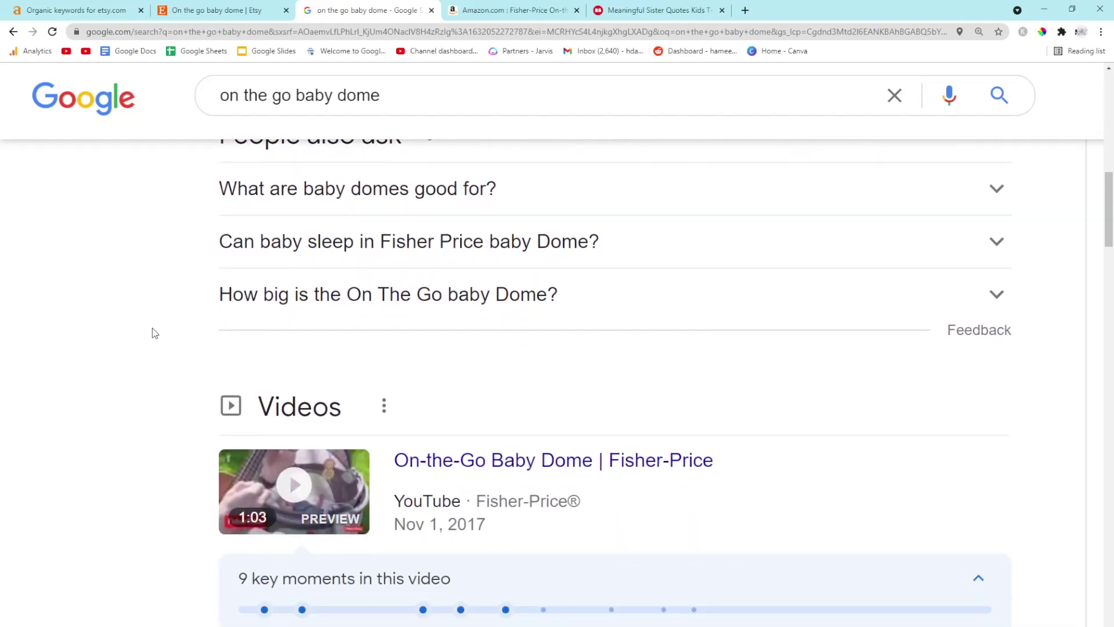
scroll(152, 334, down, 3)
scroll(153, 332, down, 4)
scroll(153, 333, down, 3)
scroll(152, 333, down, 3)
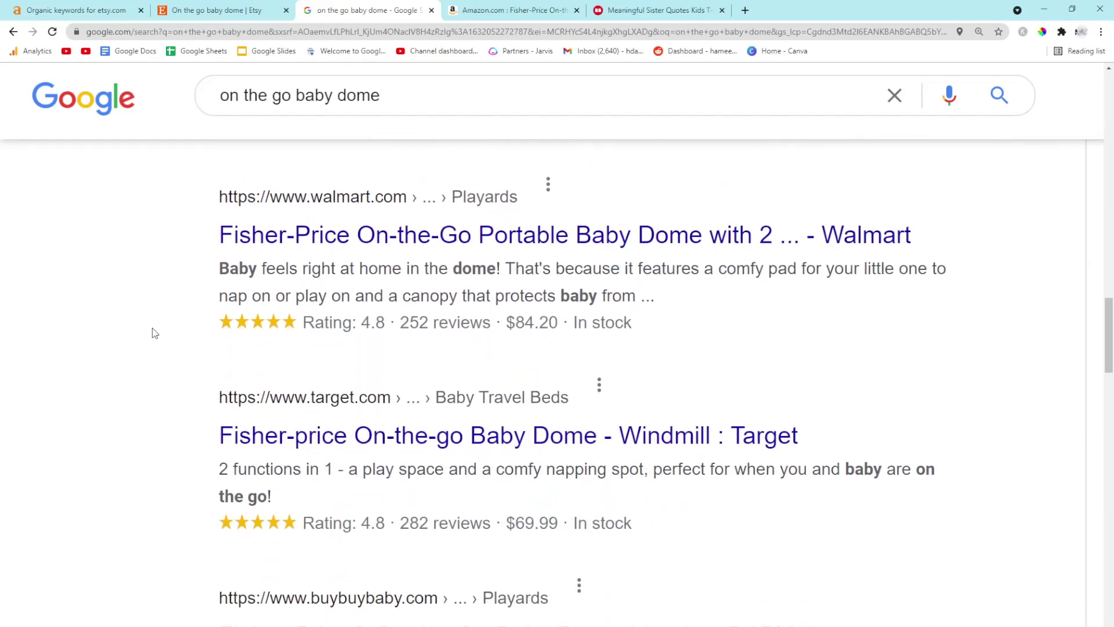
scroll(152, 333, down, 4)
scroll(152, 333, down, 1)
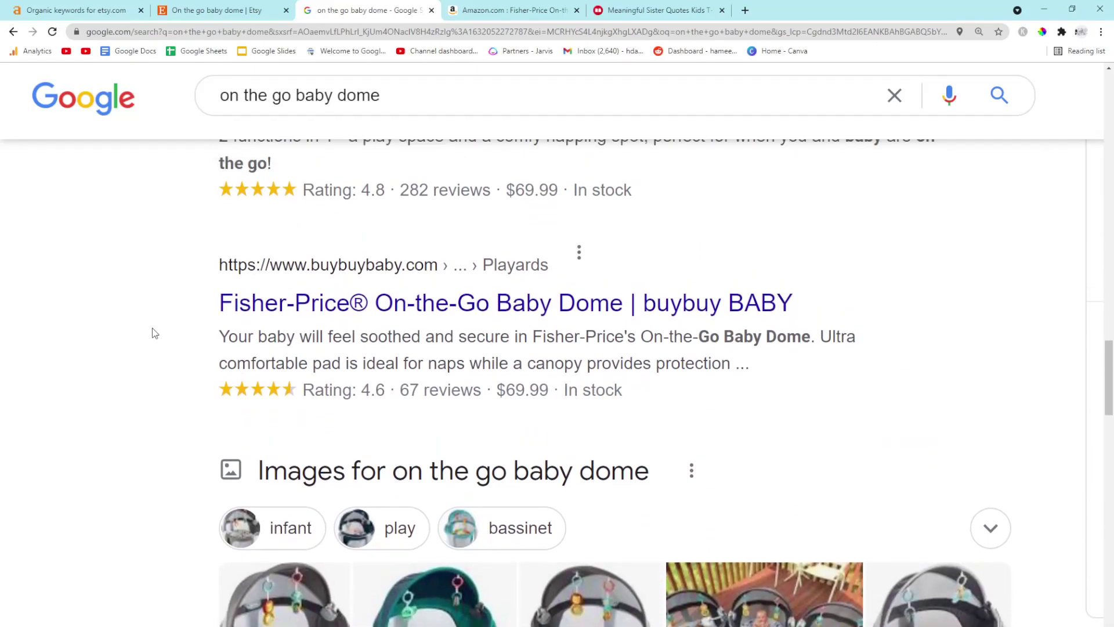
scroll(153, 333, down, 3)
scroll(153, 333, down, 3)
scroll(153, 333, down, 3)
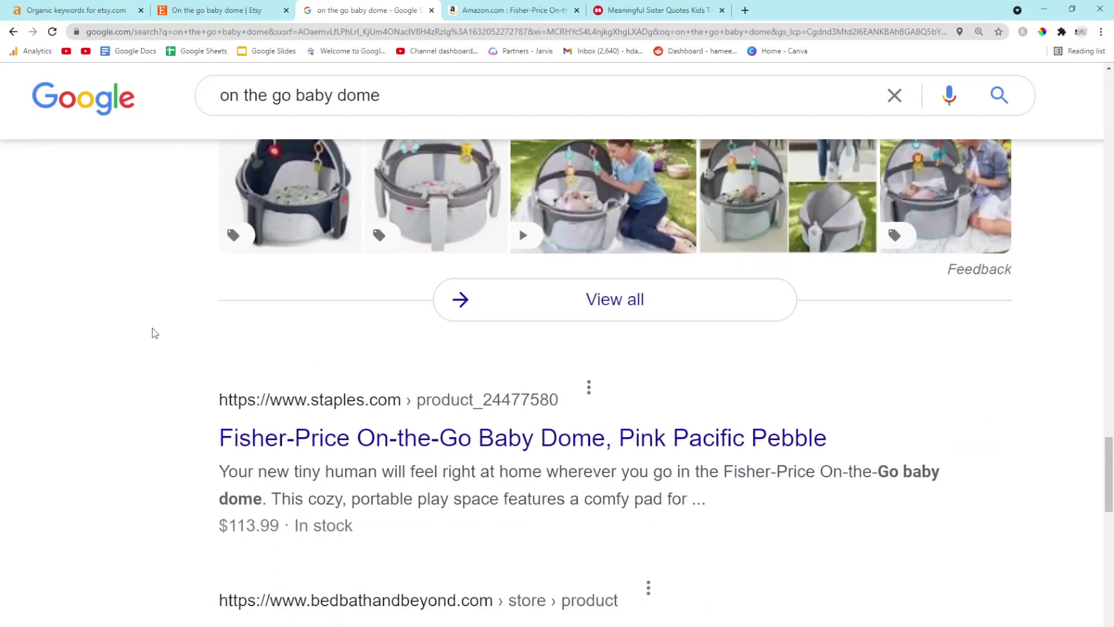
scroll(153, 333, down, 3)
scroll(153, 333, down, 2)
click(76, 10)
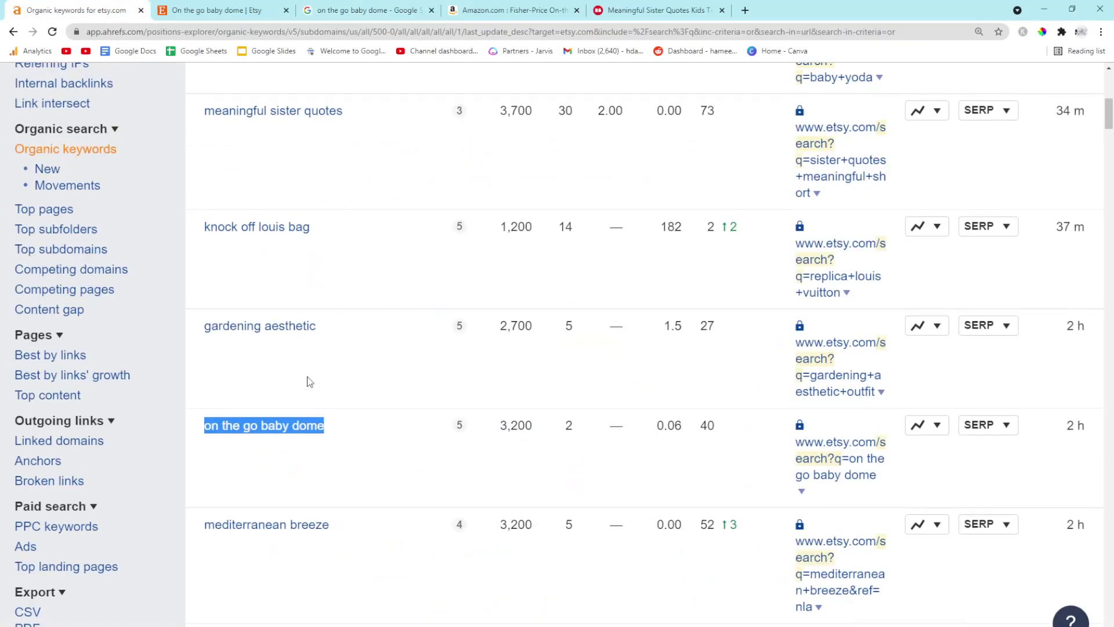
scroll(307, 381, down, 1)
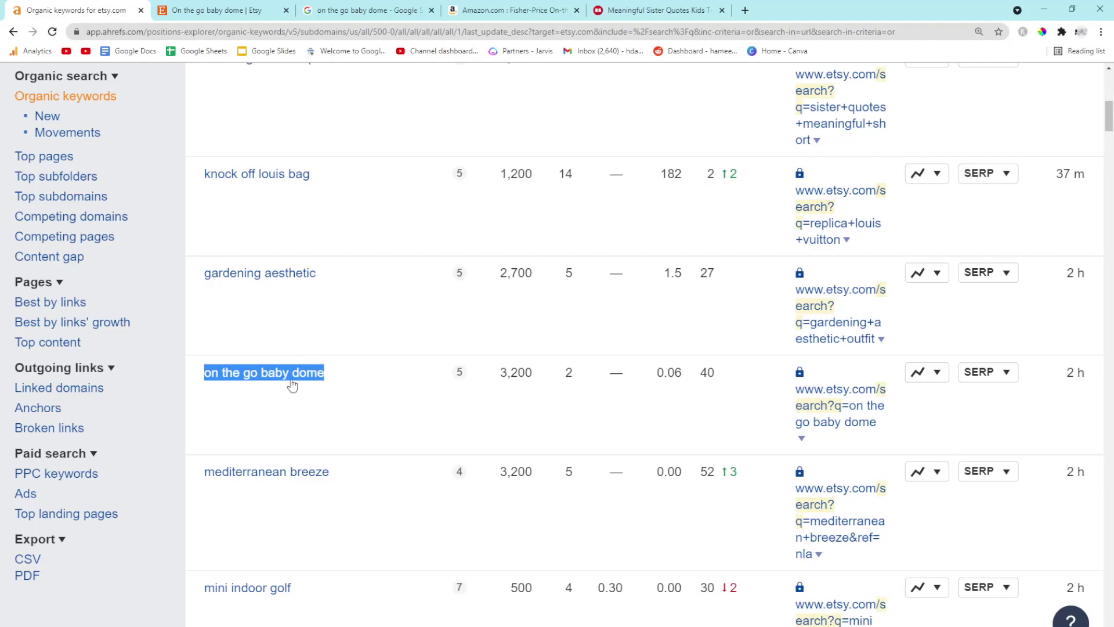
Note 'on the go baby dome' at 3,200 volume, KD 5, and open Keywords Explorer separately
mouse_move(534, 373)
mouse_down()
mouse_move(450, 376)
mouse_move(502, 383)
mouse_up()
click(405, 399)
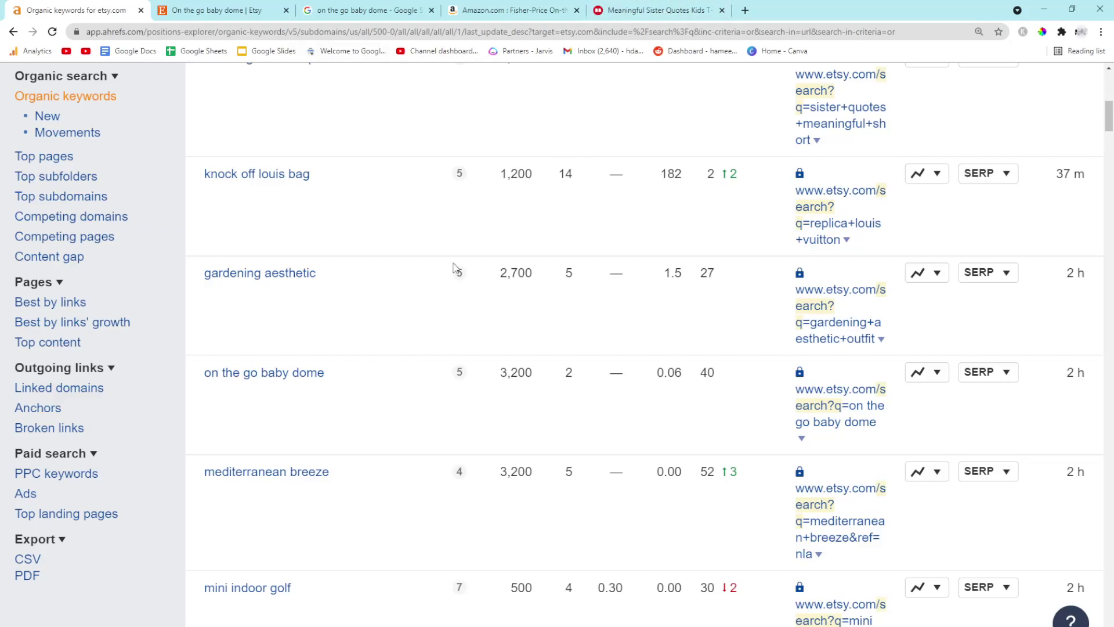
scroll(453, 267, up, 10)
middle_click(317, 84)
scroll(317, 261, down, 5)
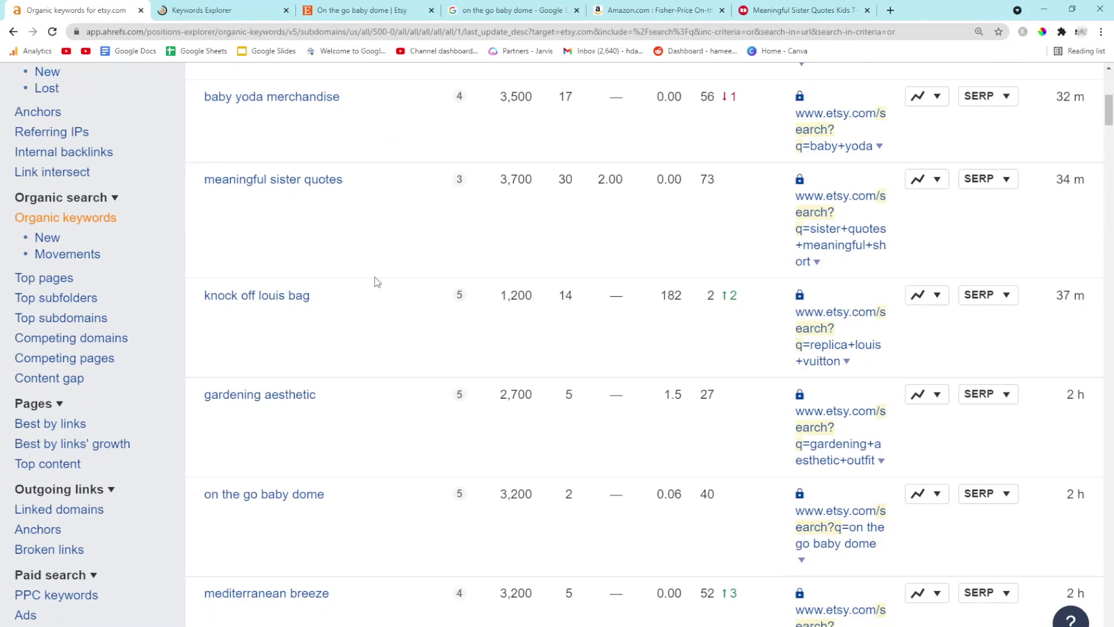
Review 'on the go baby dome' in Keywords Explorer (KD 2, 3.2K, 131 matching terms), then return
click(201, 11)
text(on the go baby dome)
key(Return)
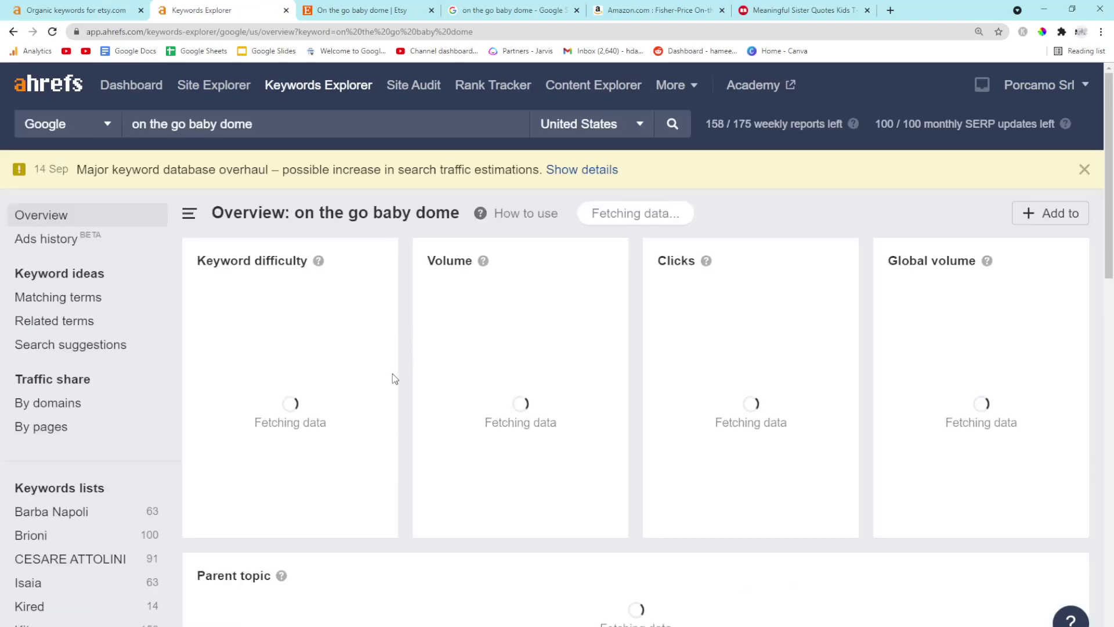
scroll(393, 374, down, 2)
double_click(493, 165)
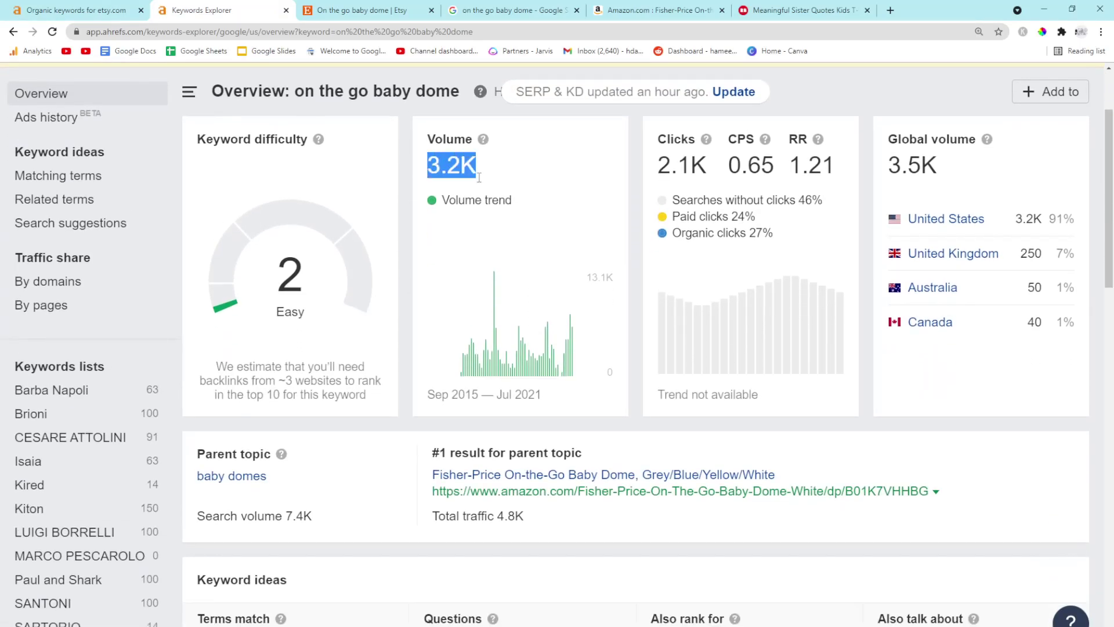
click(523, 261)
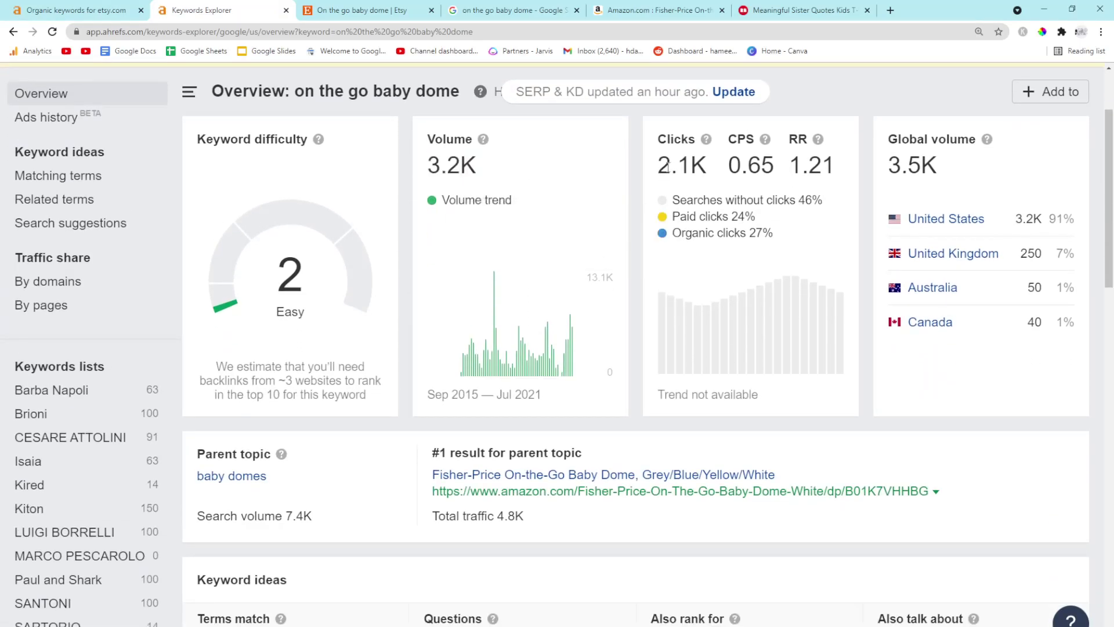
scroll(598, 190, down, 2)
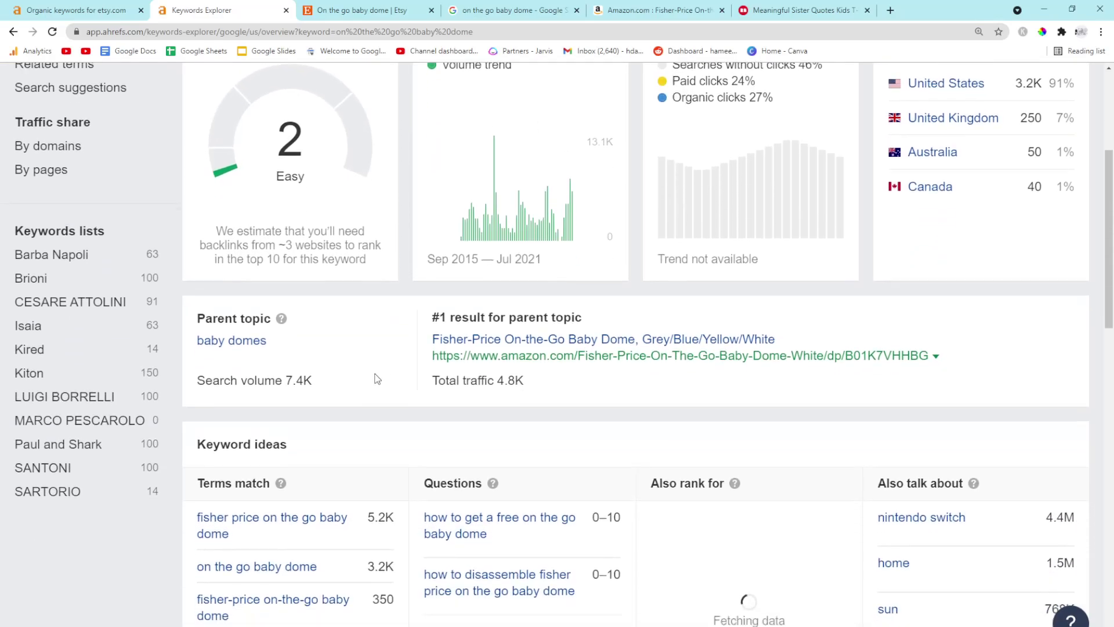
scroll(377, 379, down, 2)
scroll(377, 379, down, 1)
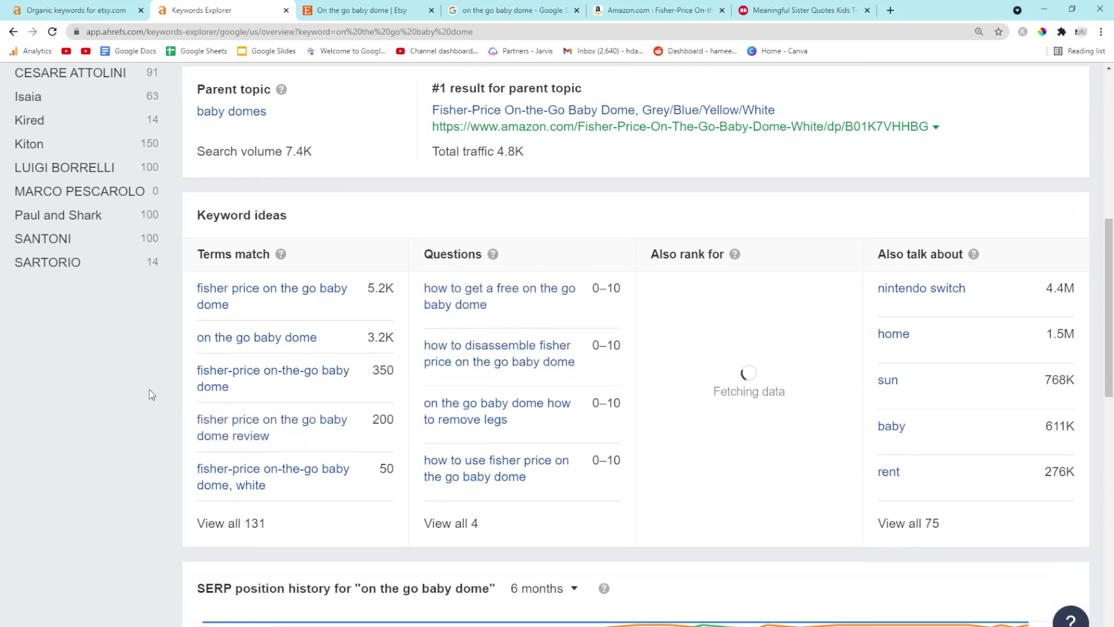
click(231, 524)
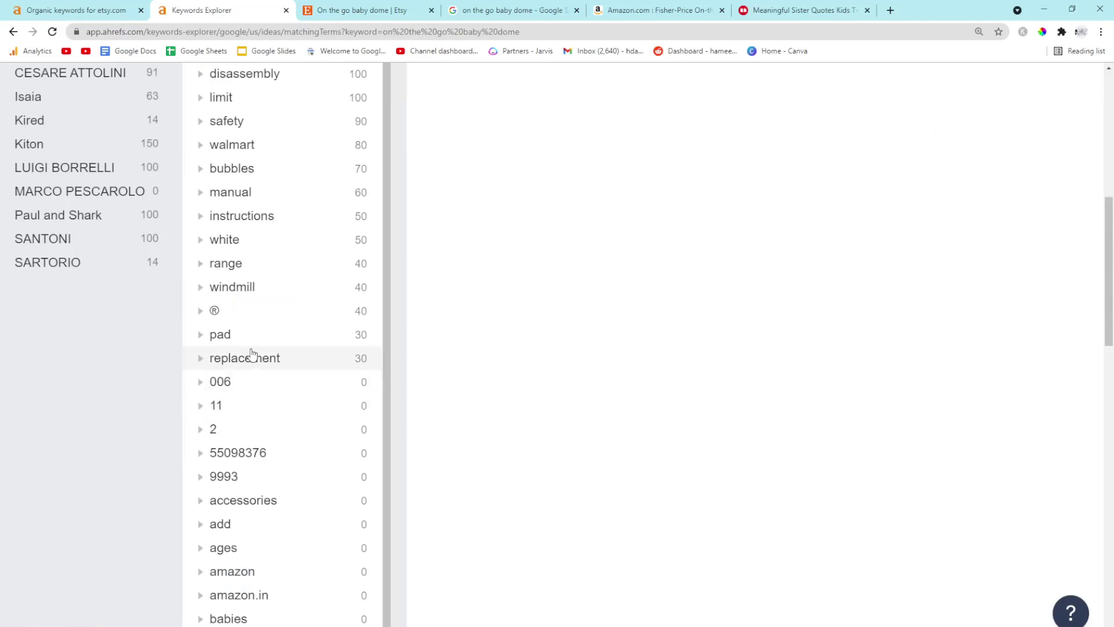
scroll(523, 300, down, 1)
scroll(523, 300, up, 2)
scroll(431, 296, up, 2)
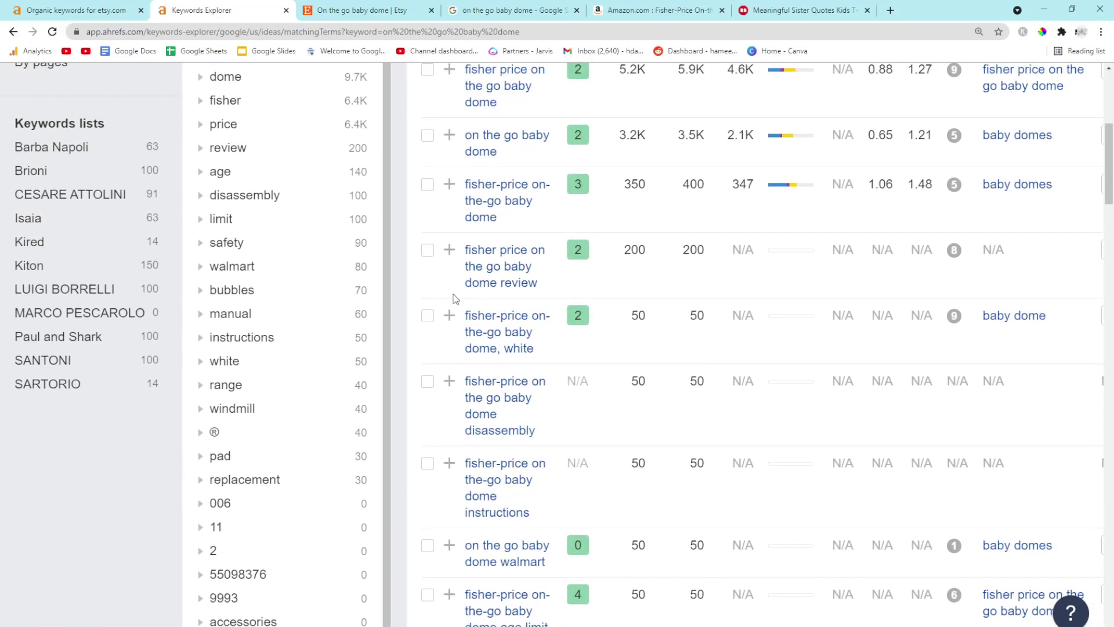
scroll(432, 297, up, 2)
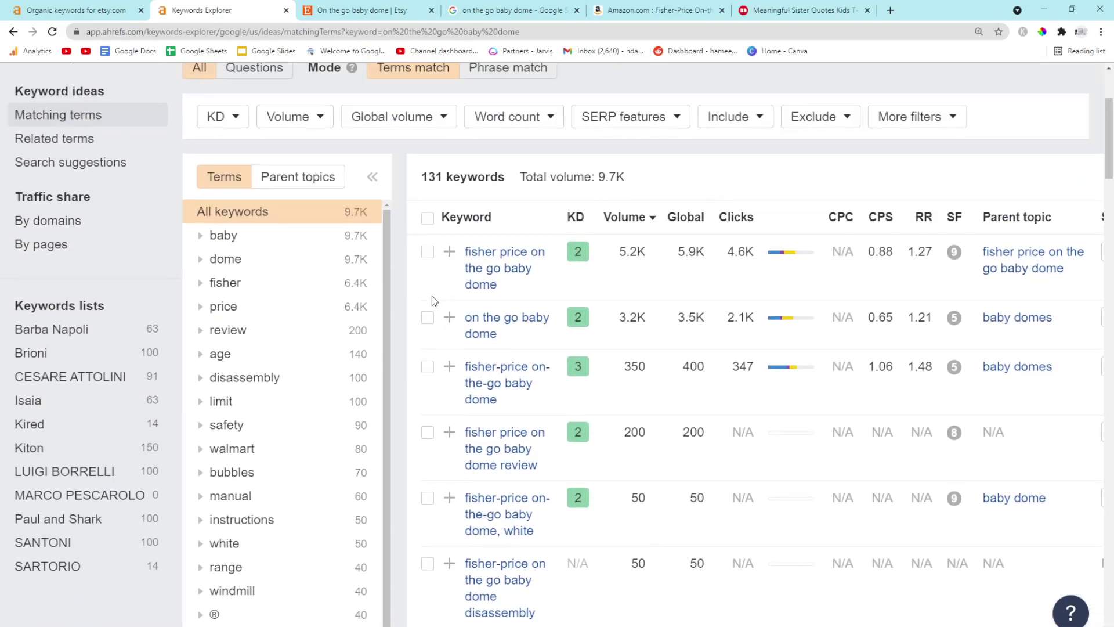
scroll(432, 295, down, 2)
scroll(431, 295, down, 2)
scroll(433, 295, down, 4)
scroll(431, 295, down, 2)
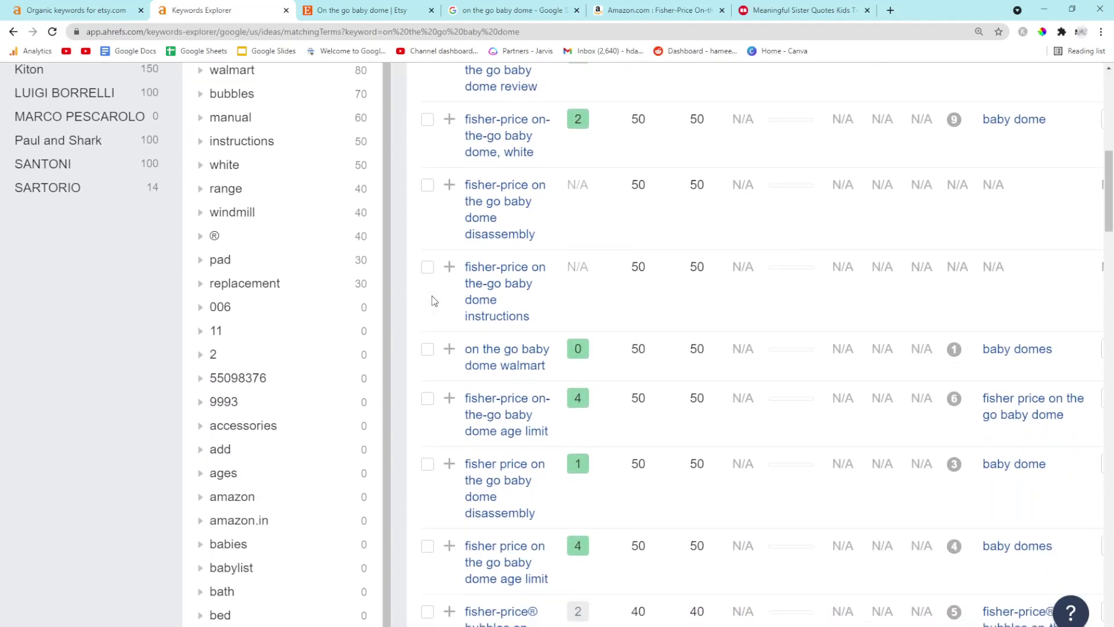
scroll(432, 296, down, 1)
click(78, 9)
scroll(399, 352, down, 1)
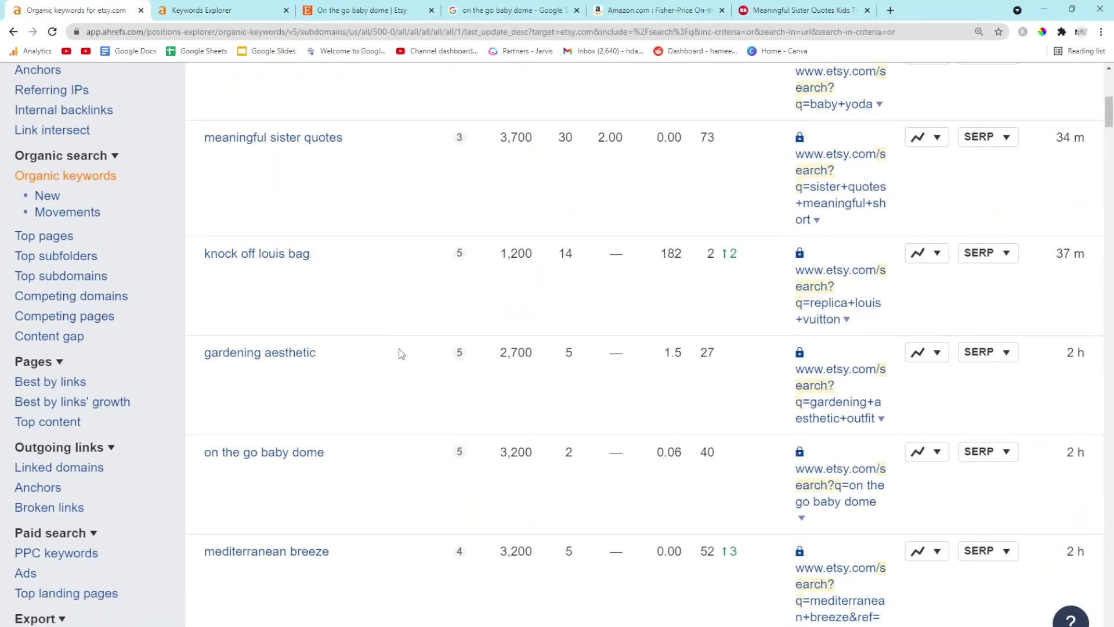
scroll(400, 352, down, 2)
scroll(399, 353, down, 1)
scroll(402, 352, down, 1)
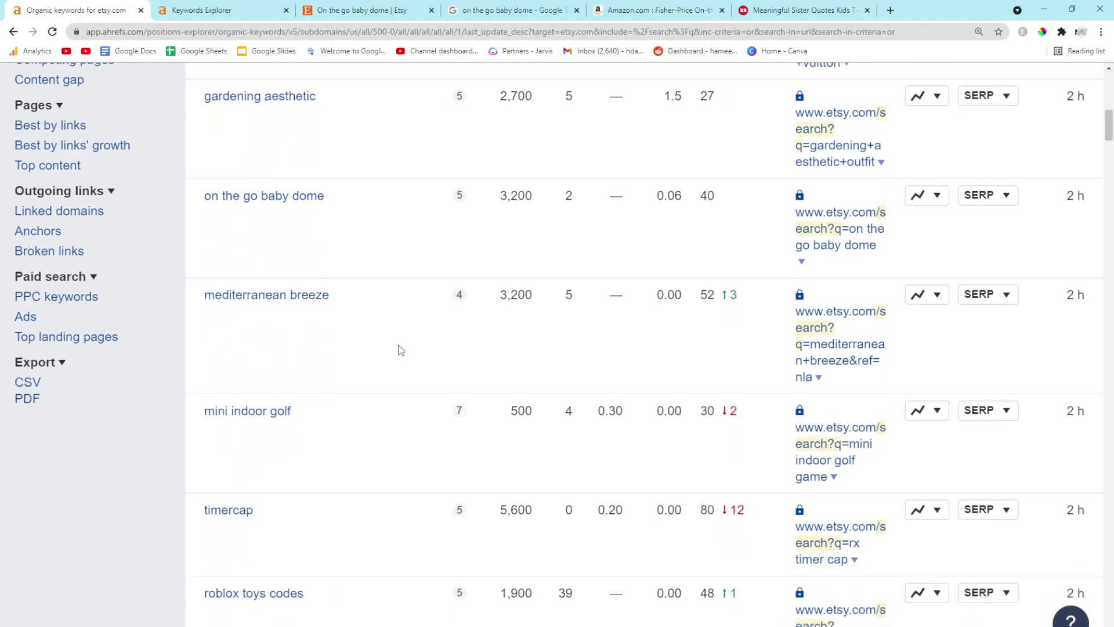
scroll(401, 352, down, 1)
Scan past 'mini indoor golf' and copy 'solar breeze' (700 volume, KD 3)
drag(295, 345, 199, 348)
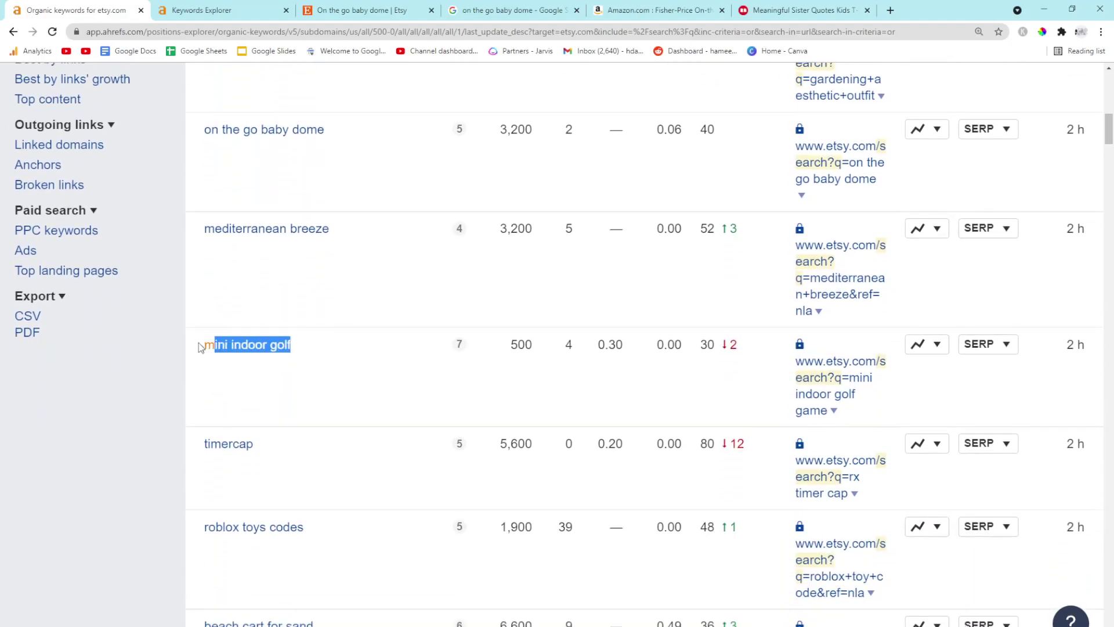
click(221, 396)
scroll(272, 394, down, 1)
scroll(294, 393, up, 3)
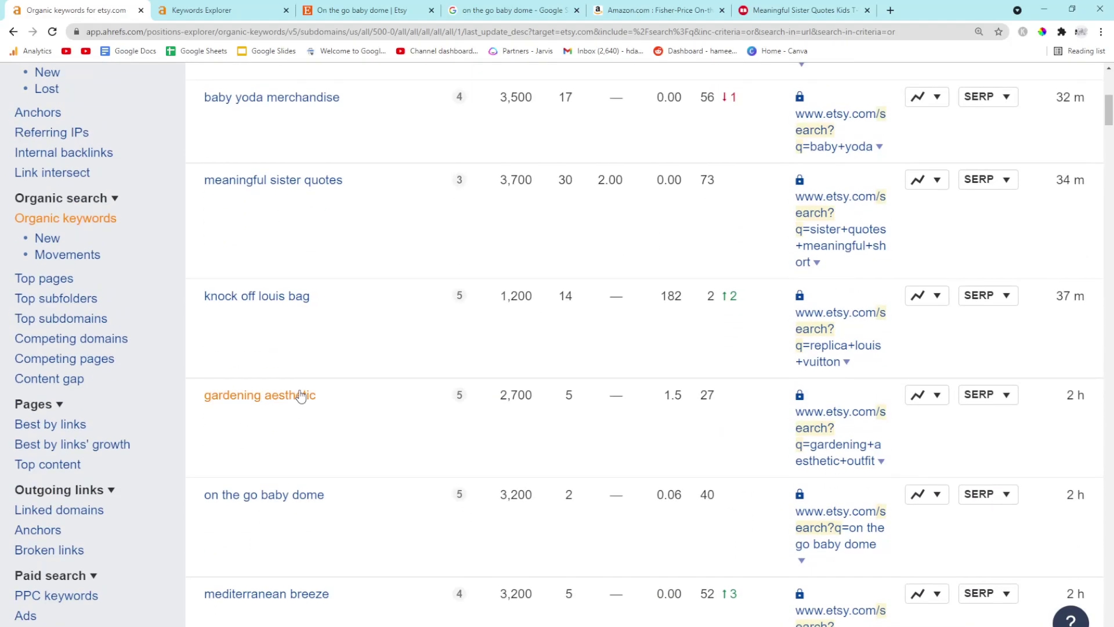
scroll(296, 395, down, 4)
scroll(301, 396, down, 2)
scroll(301, 396, down, 3)
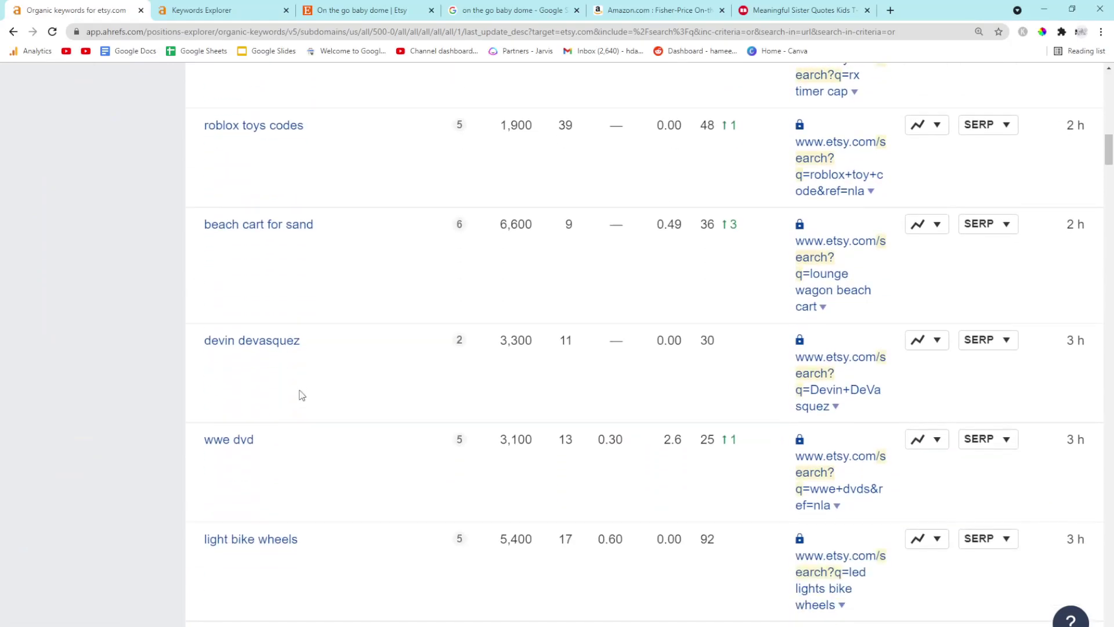
scroll(252, 418, down, 2)
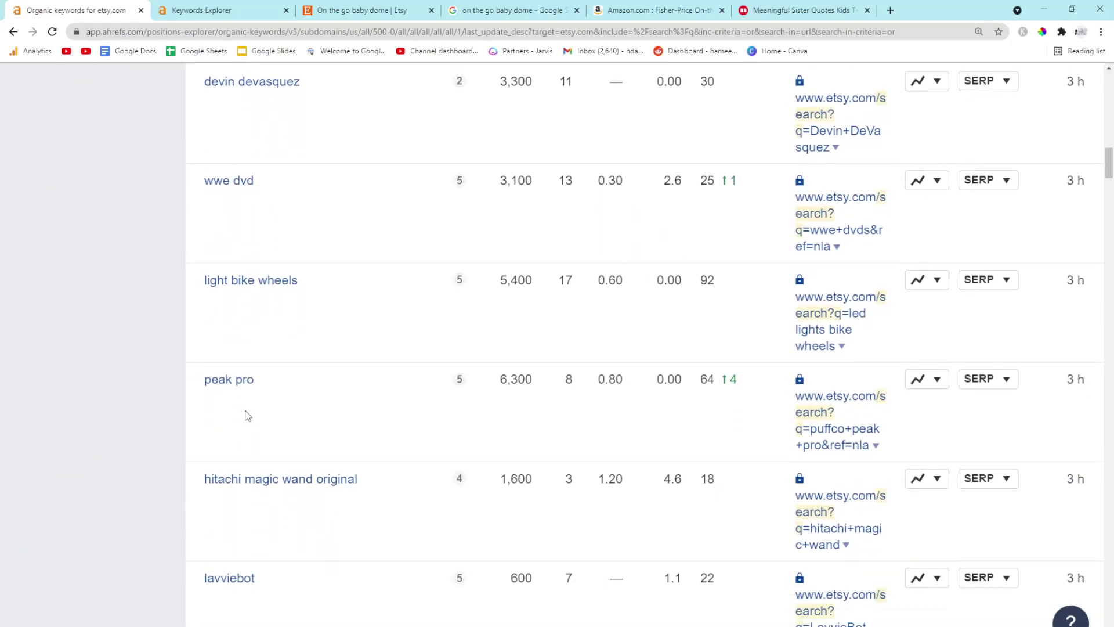
scroll(248, 422, down, 1)
scroll(245, 415, down, 1)
scroll(245, 416, down, 1)
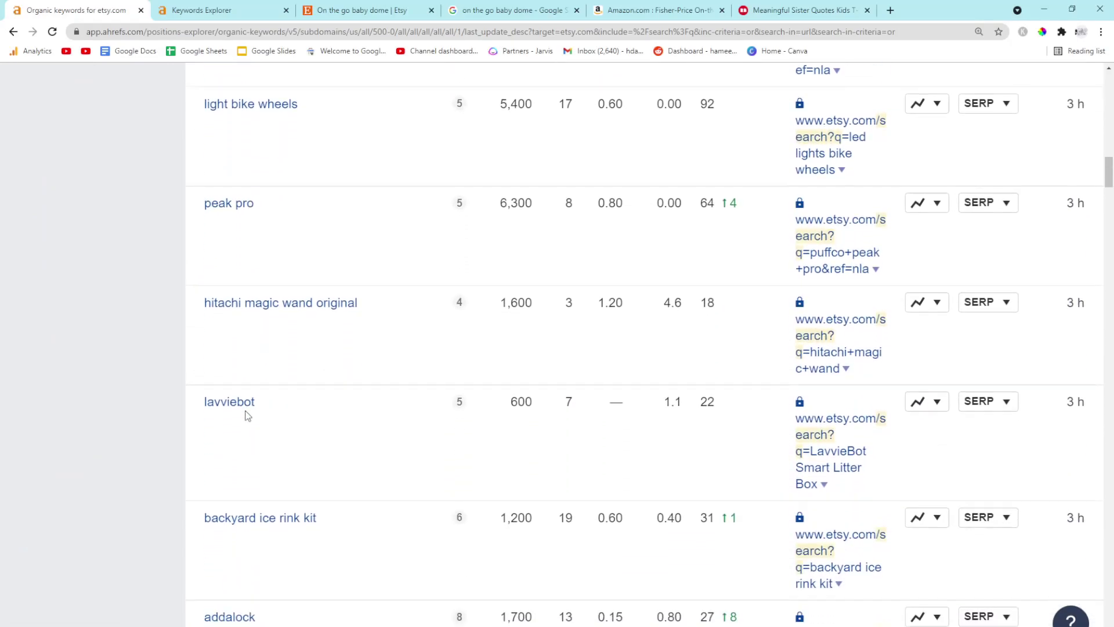
scroll(244, 415, down, 1)
scroll(245, 416, down, 1)
scroll(245, 415, down, 1)
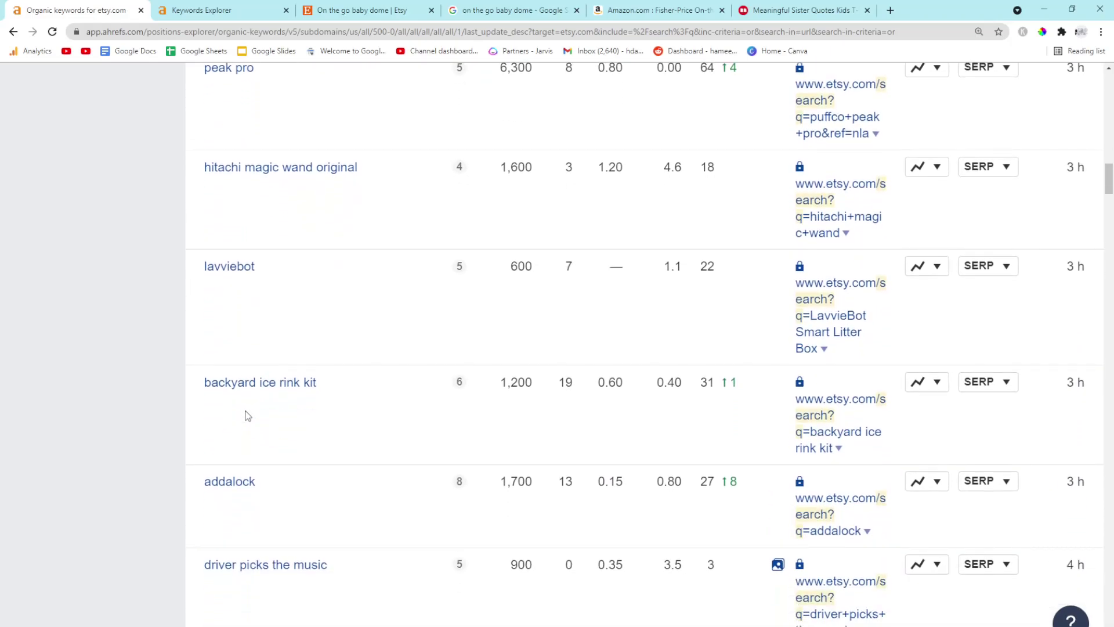
scroll(244, 415, down, 1)
scroll(245, 416, down, 1)
scroll(245, 411, down, 2)
scroll(245, 412, down, 2)
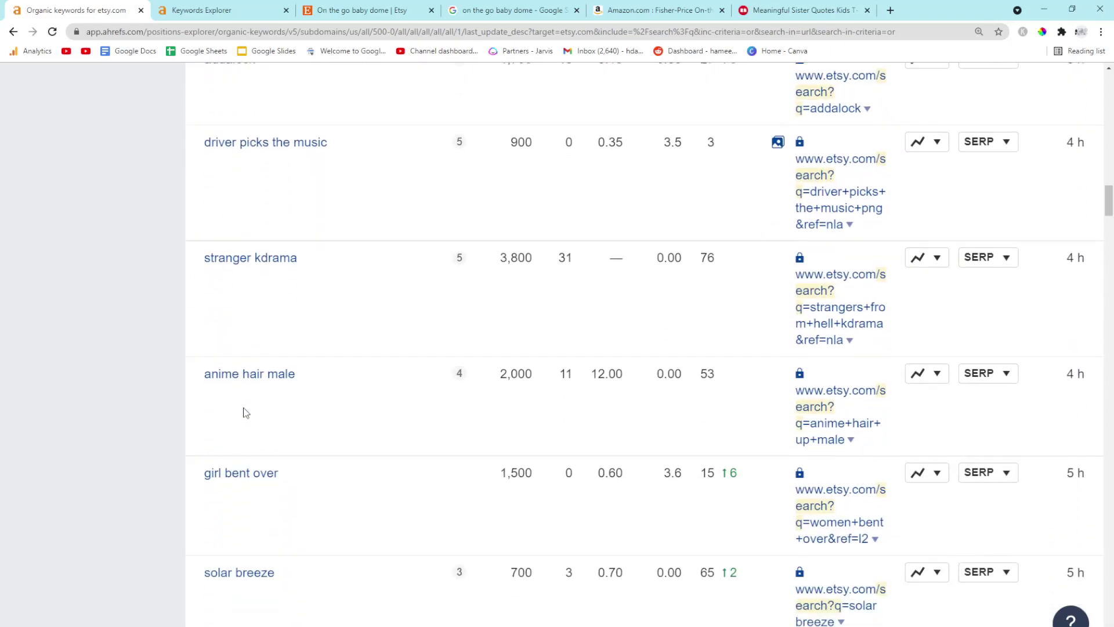
scroll(245, 412, down, 1)
scroll(257, 356, down, 2)
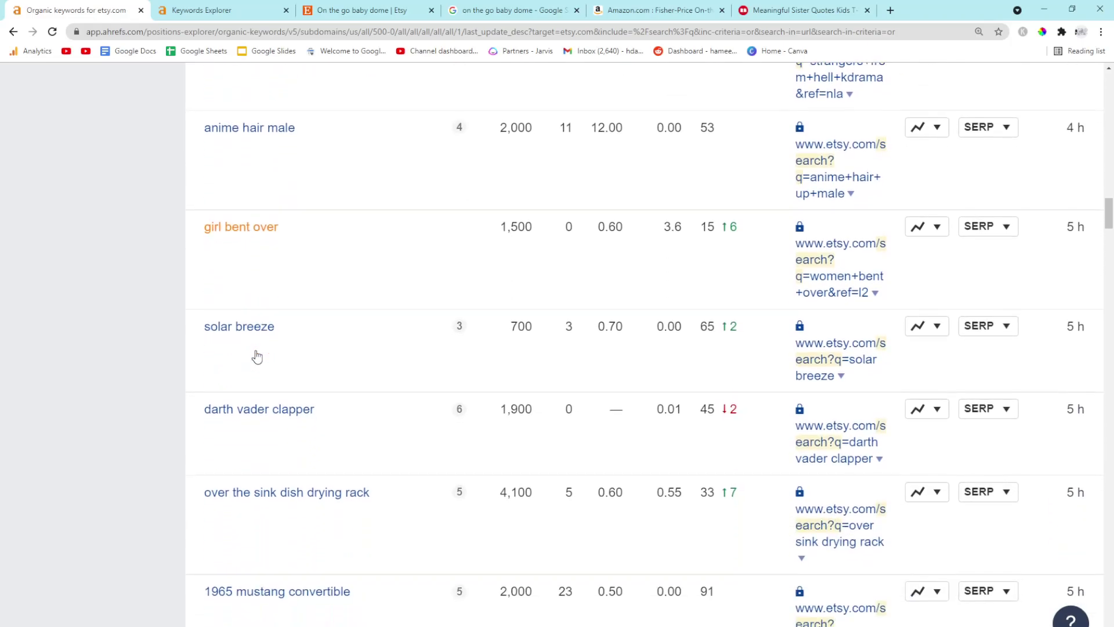
scroll(260, 248, down, 1)
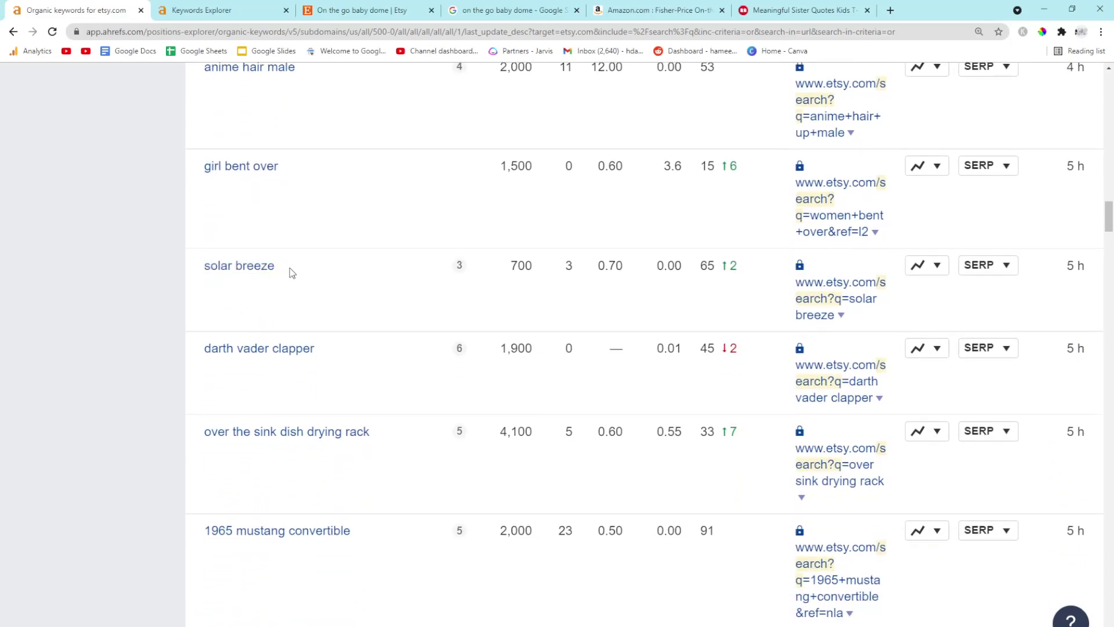
scroll(290, 267, down, 1)
drag(277, 204, 208, 205)
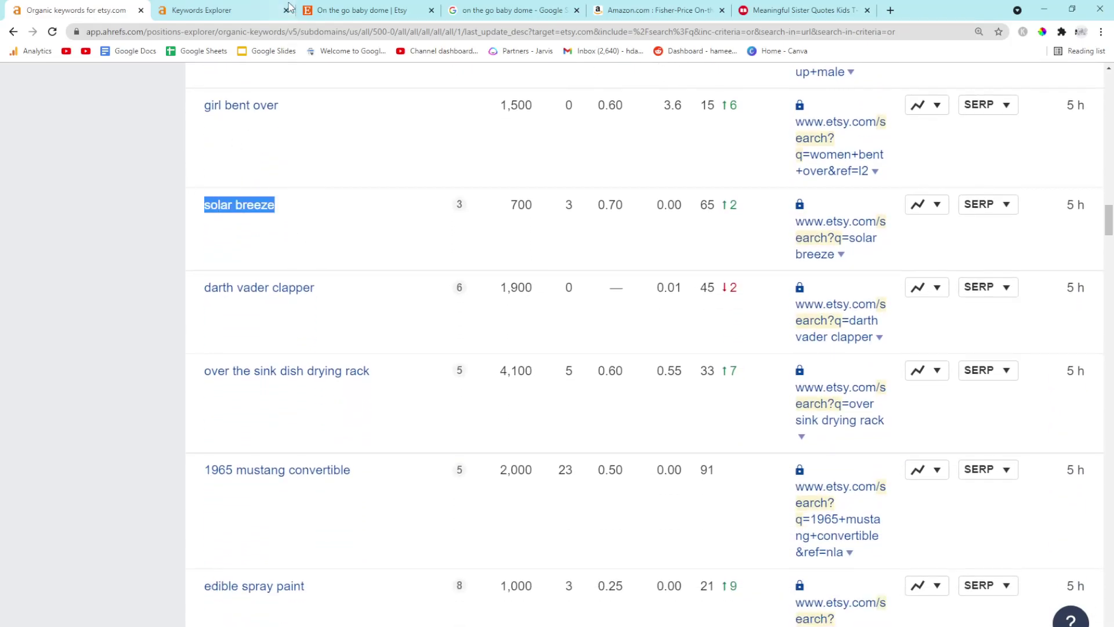
key(ctrl+c)
click(227, 10)
Google 'solar breeze', confirm it's a robotic pool cleaner, and go back to Ahrefs
click(262, 31)
key(ctrl+v)
key(Return)
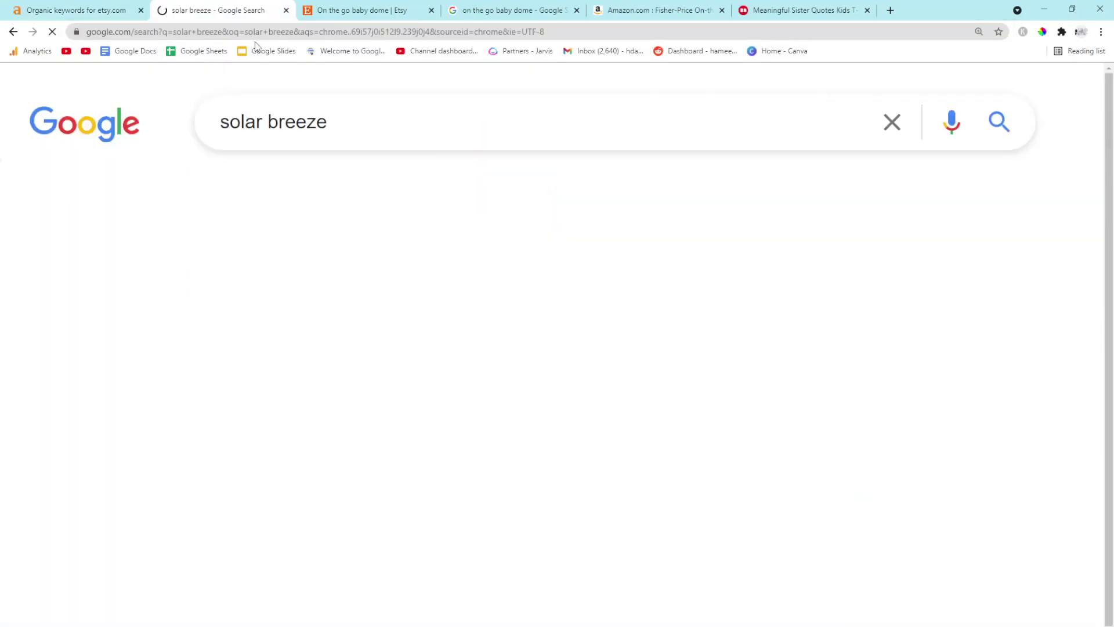
scroll(287, 237, down, 1)
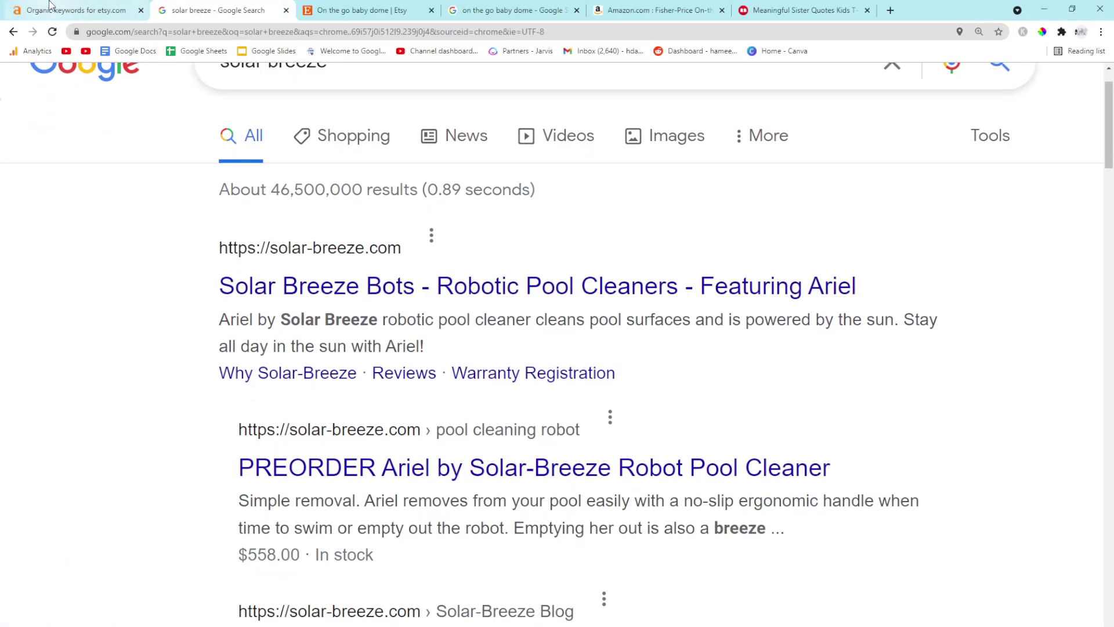
click(77, 10)
click(217, 10)
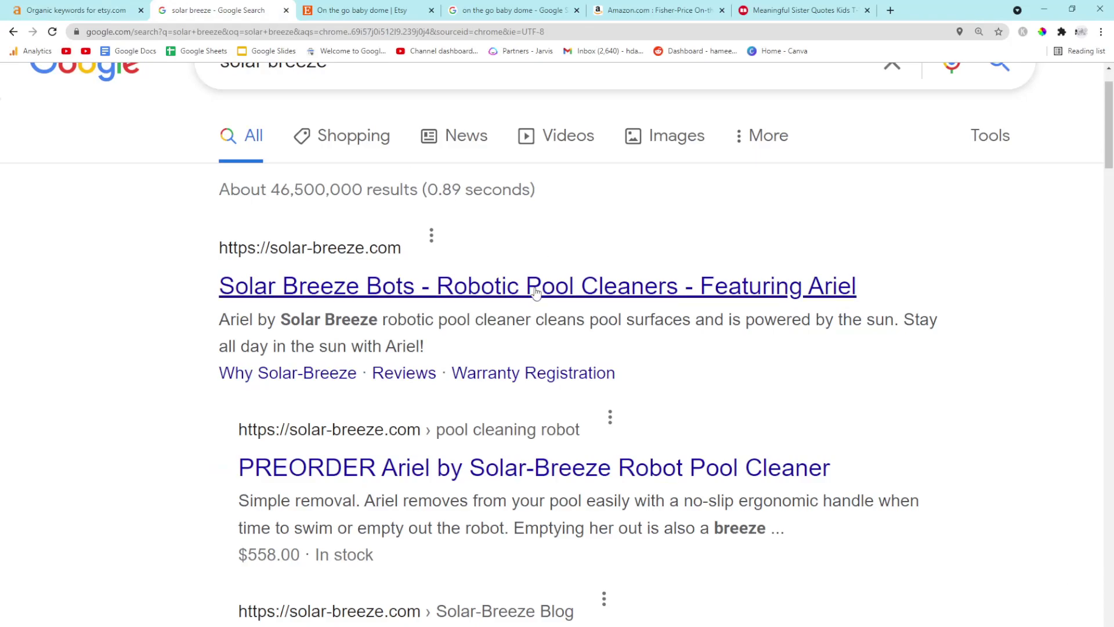
click(77, 10)
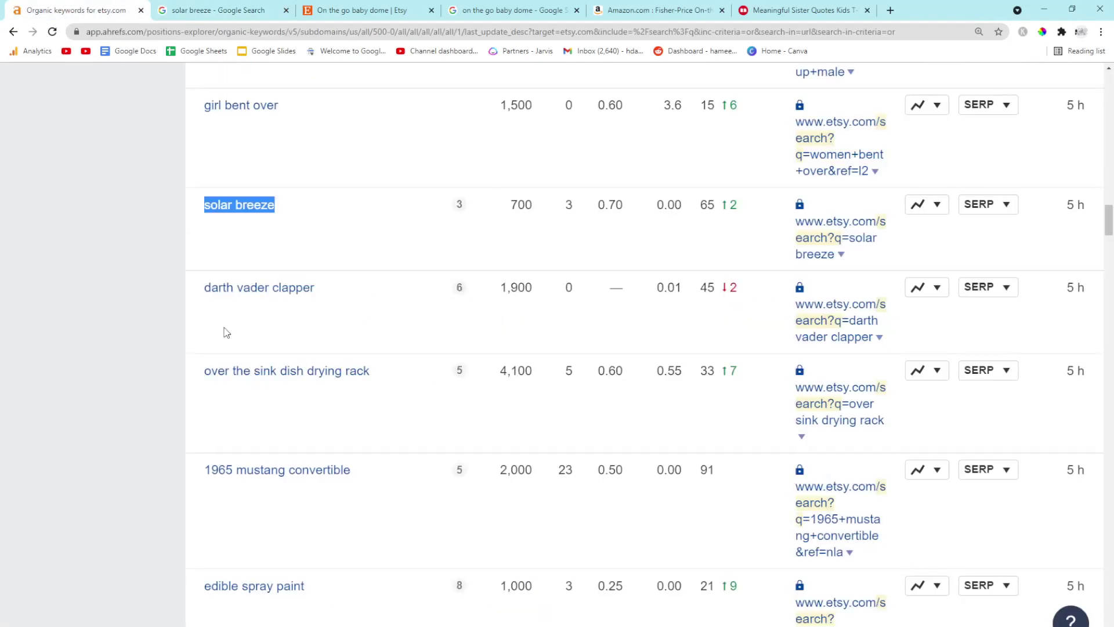
scroll(225, 333, down, 2)
scroll(224, 333, down, 1)
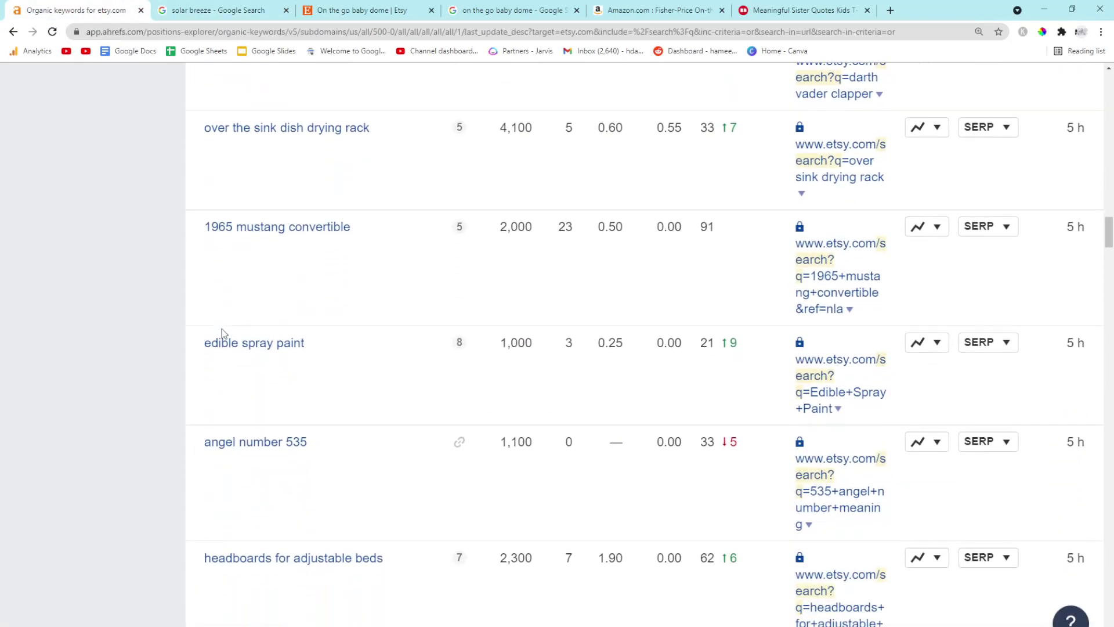
scroll(225, 332, down, 1)
scroll(225, 333, down, 1)
scroll(225, 333, down, 1)
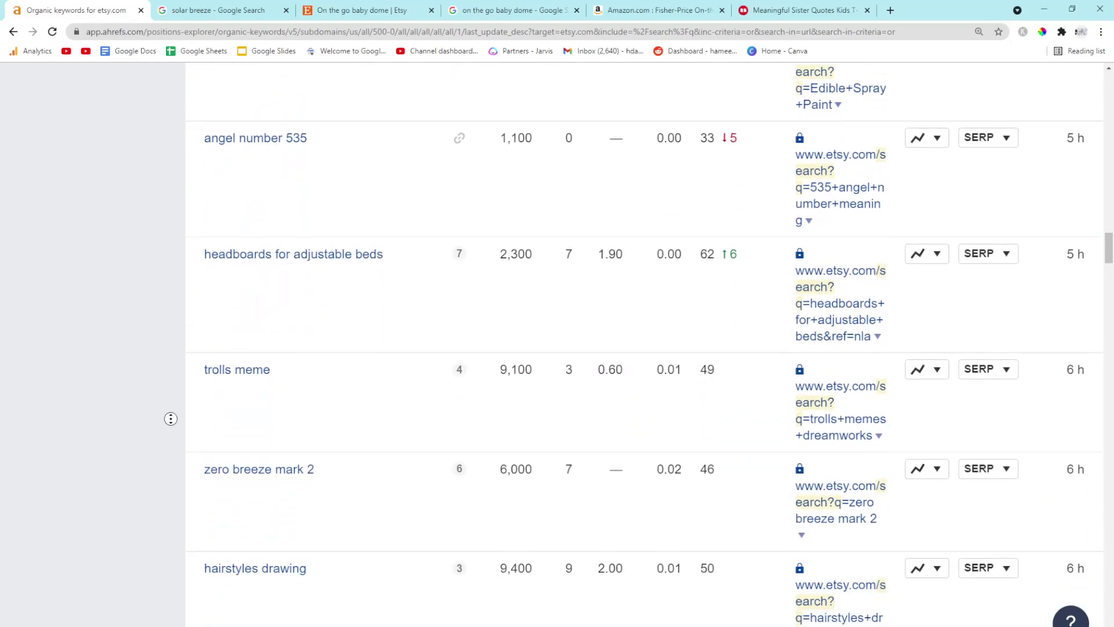
scroll(170, 419, up, 10)
text(red)
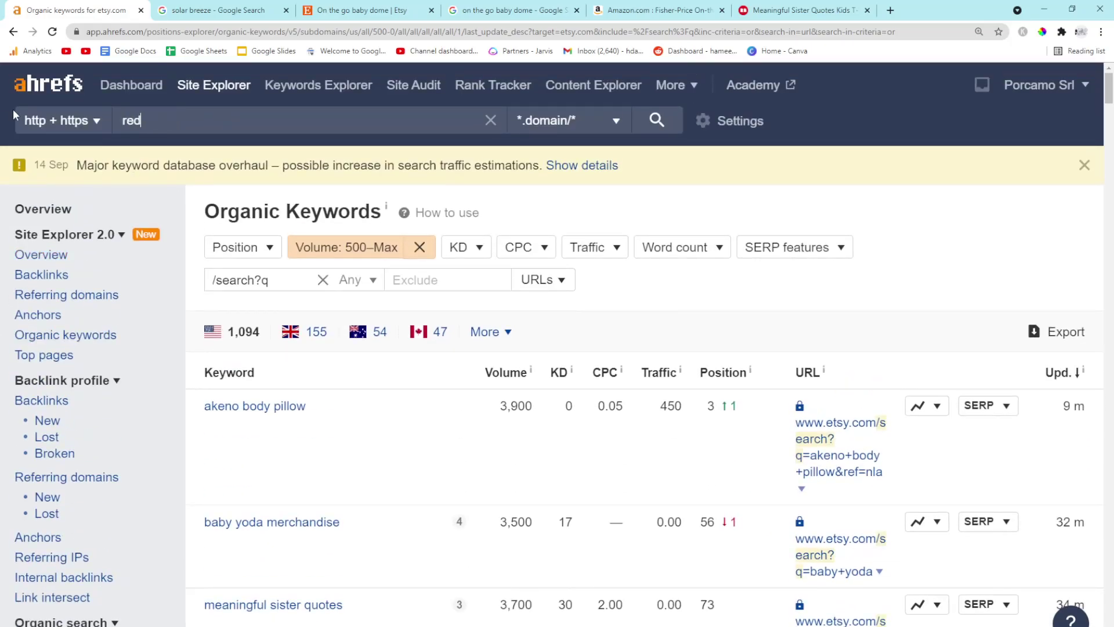
text(bi)
Load the organic keywords report for redbubble.com
key(BackSpace)
text(uib)
key(BackSpace)
key(BackSpace)
text(bble.com)
key(Return)
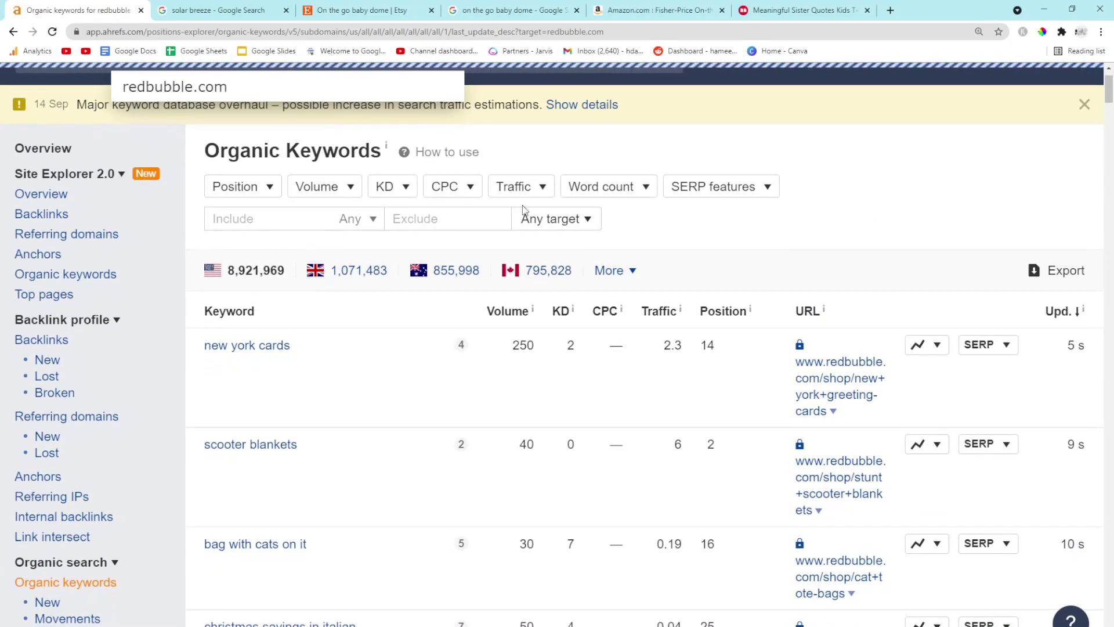
scroll(696, 261, down, 2)
scroll(784, 261, down, 2)
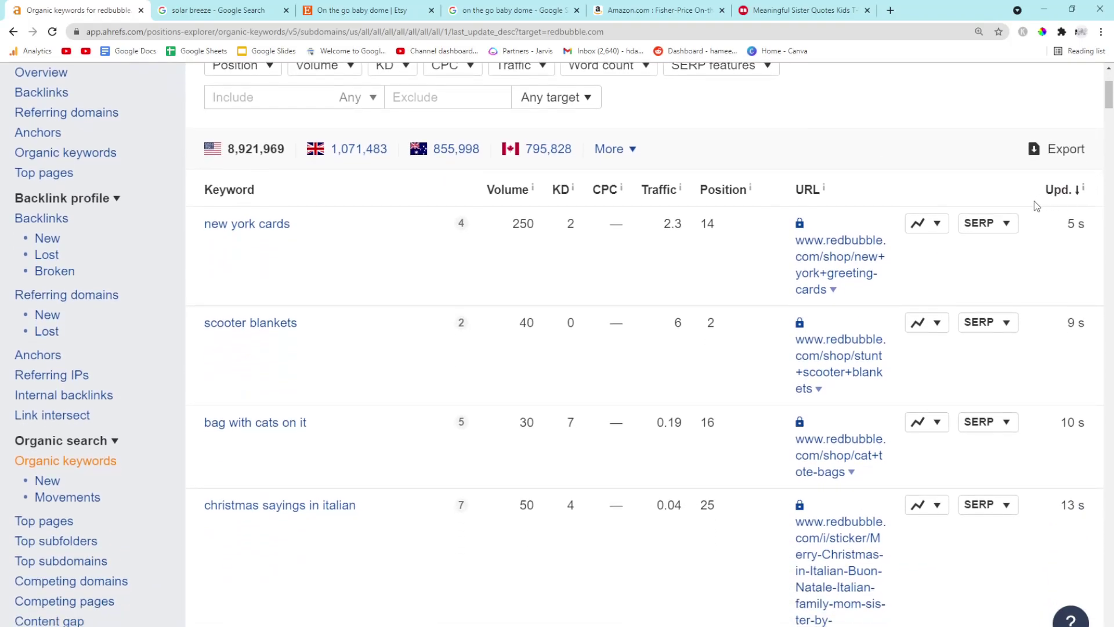
scroll(531, 270, down, 1)
scroll(436, 253, down, 1)
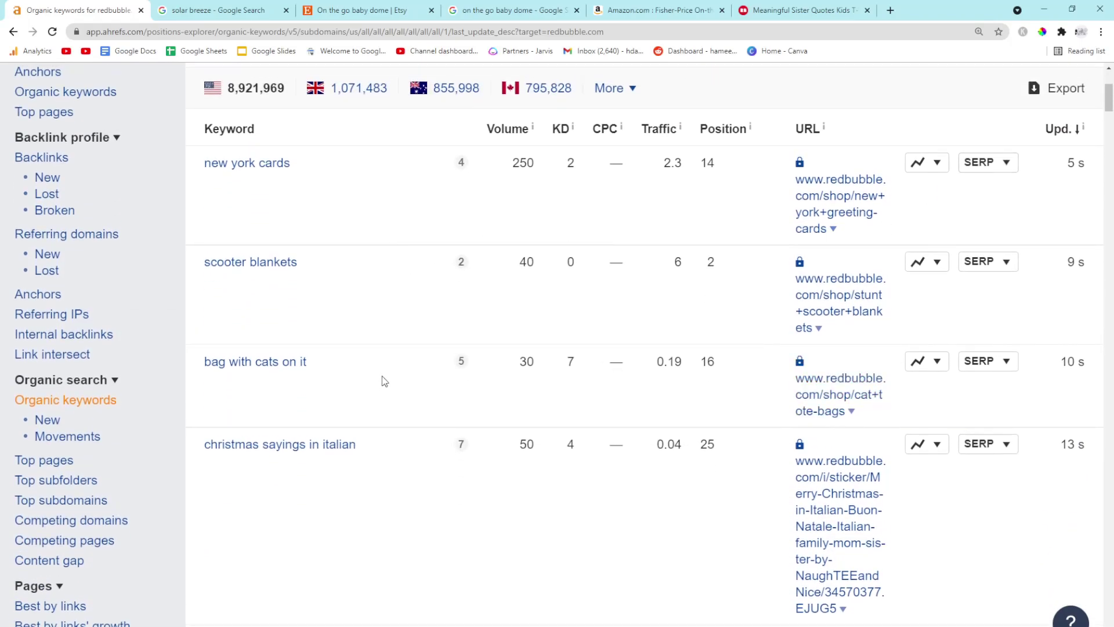
scroll(382, 380, down, 1)
Copy 'bag with cats on it' and search it on Google
drag(309, 302, 203, 301)
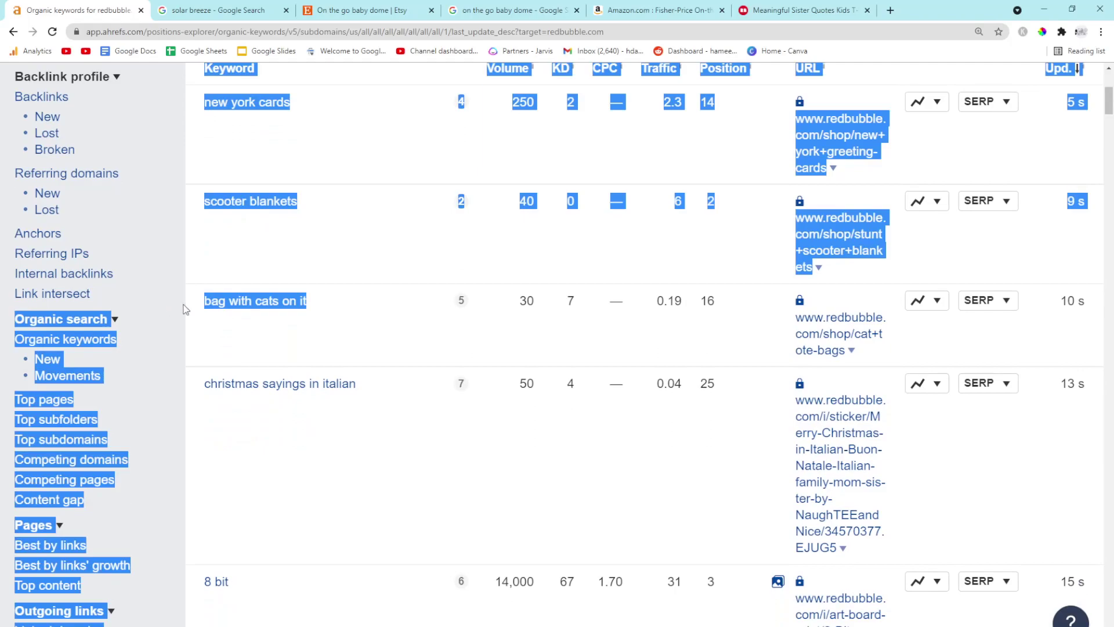
key(ctrl+c)
click(199, 11)
click(199, 31)
key(ctrl+v)
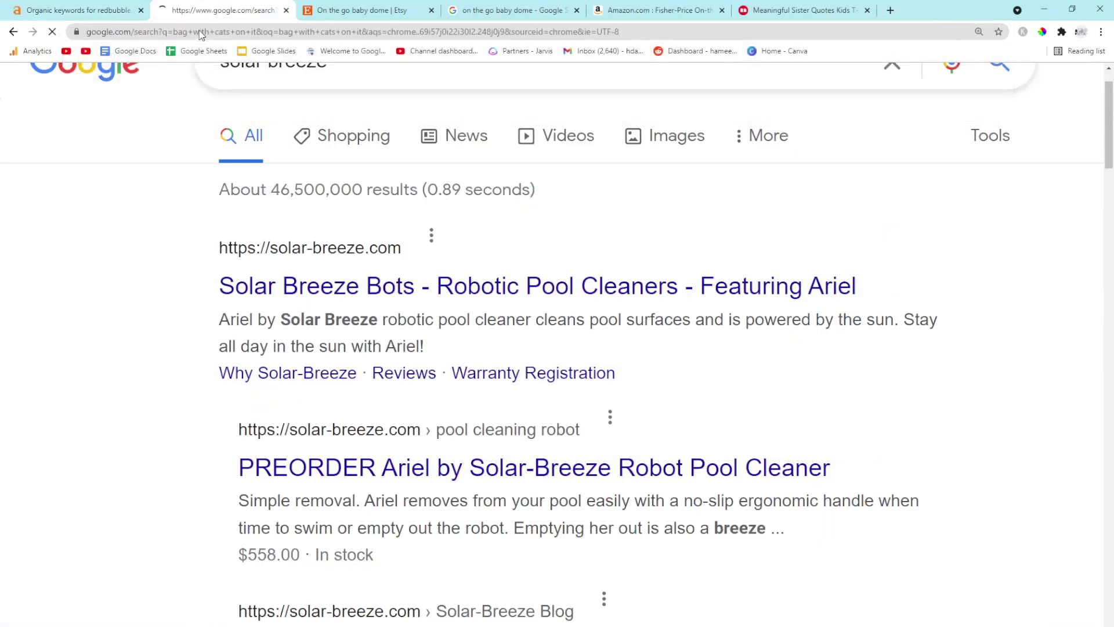
key(Return)
scroll(263, 274, down, 3)
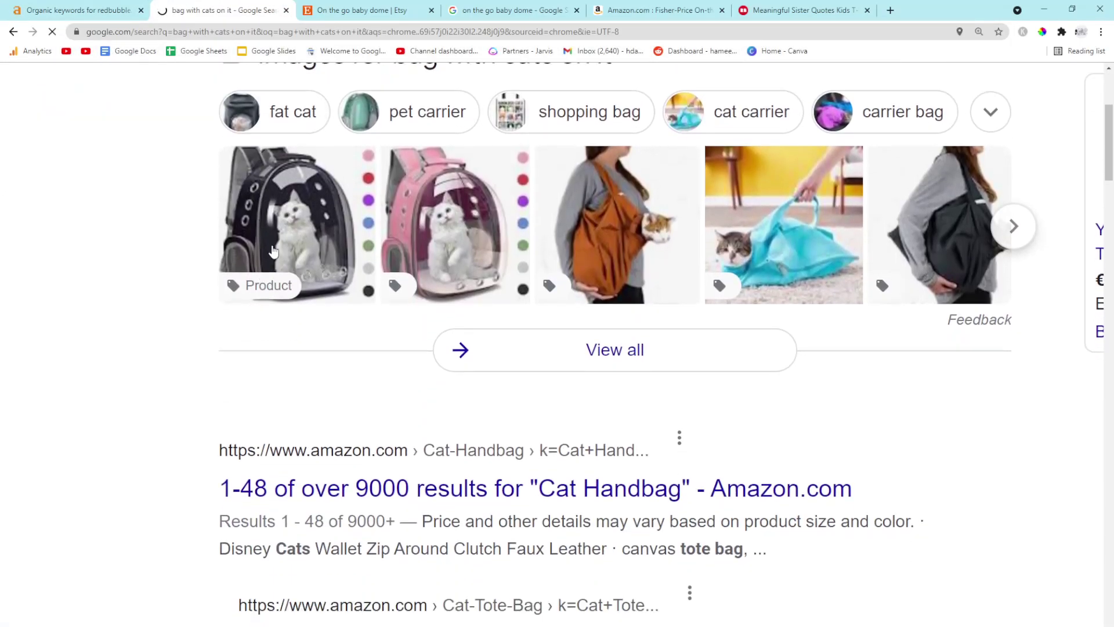
scroll(272, 251, down, 3)
scroll(306, 306, down, 3)
scroll(331, 349, down, 4)
scroll(371, 384, down, 4)
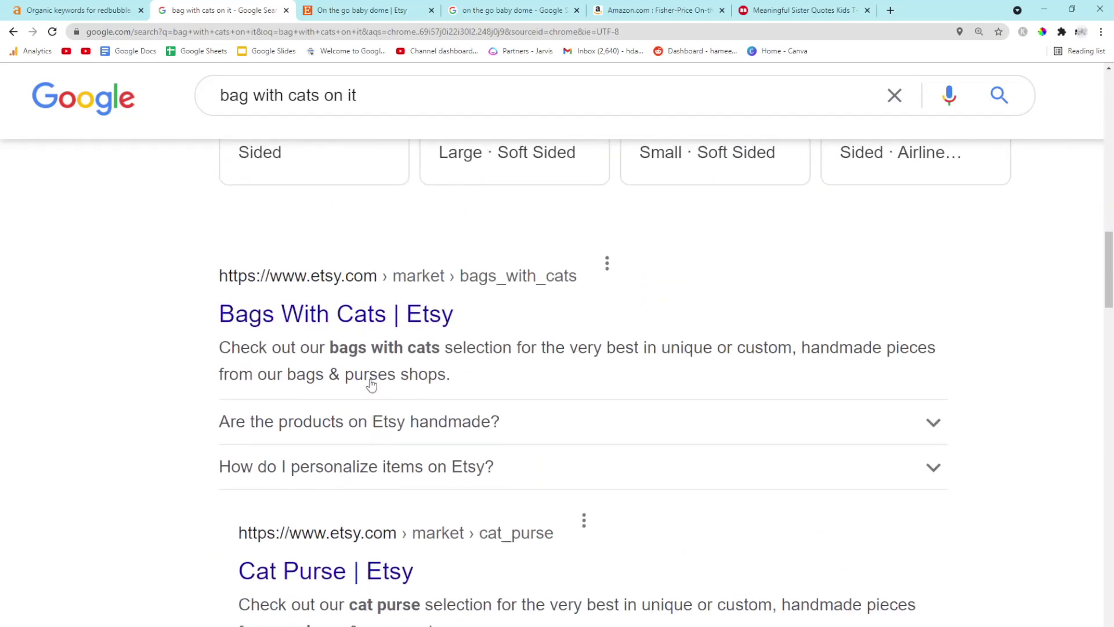
Check the Bags With Cats Etsy page, review the redbubble list, and return to Google
middle_click(342, 322)
click(331, 9)
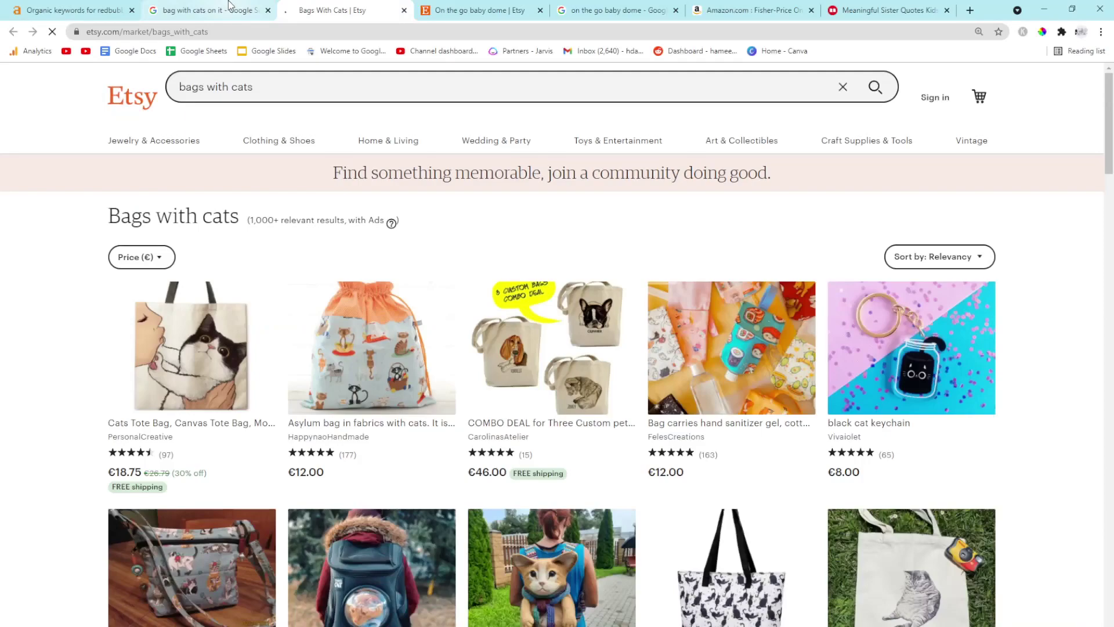
click(209, 10)
scroll(349, 305, down, 2)
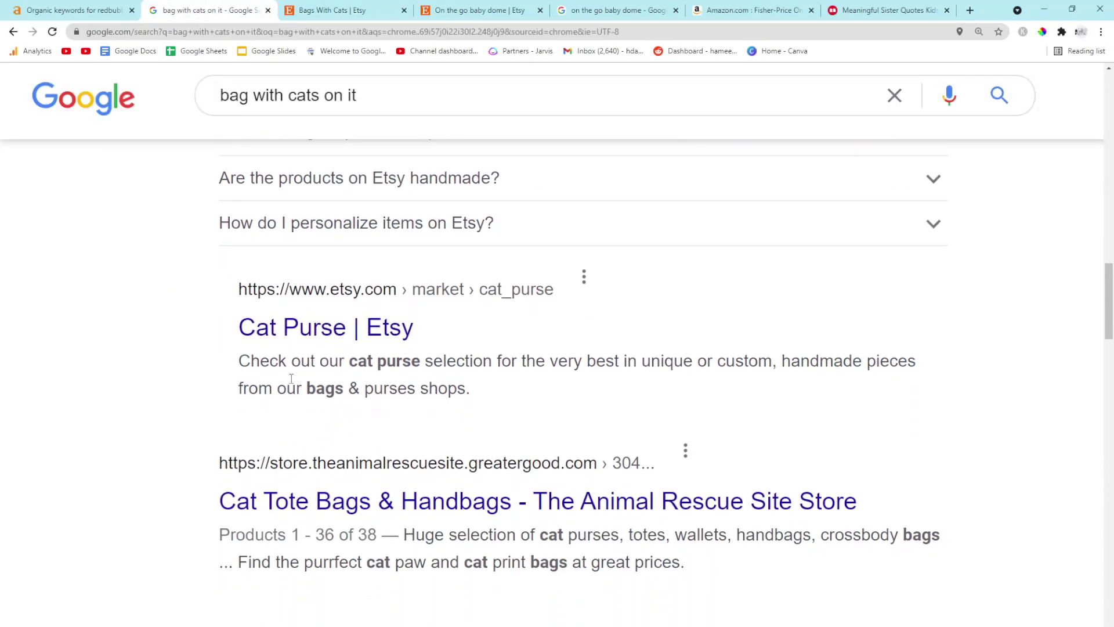
scroll(349, 304, down, 2)
click(74, 9)
click(262, 444)
scroll(315, 423, down, 1)
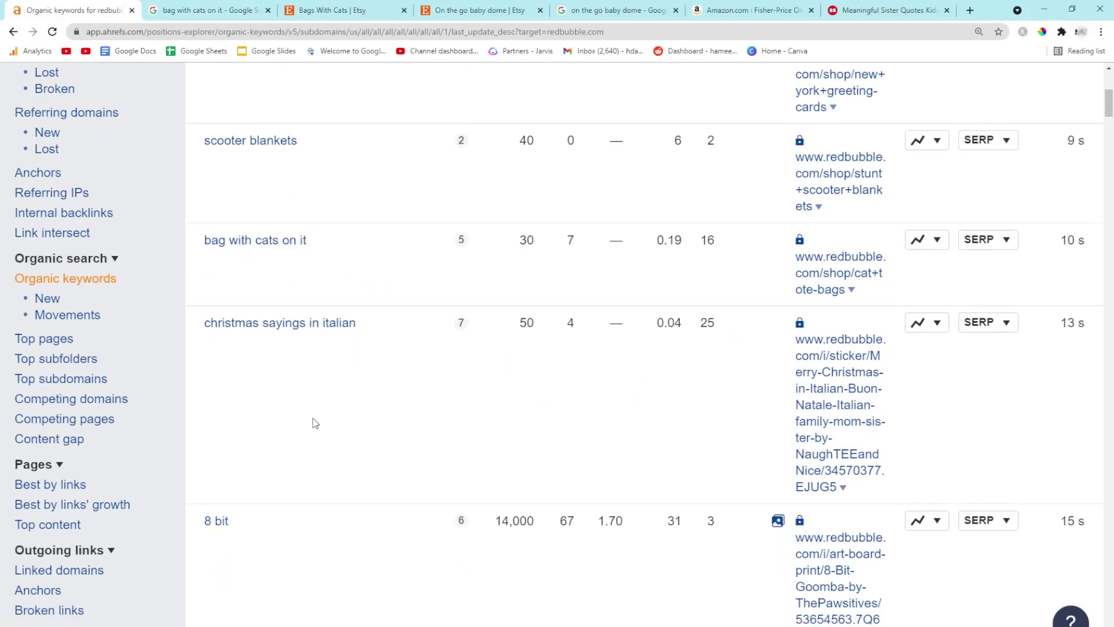
drag(369, 322, 203, 322)
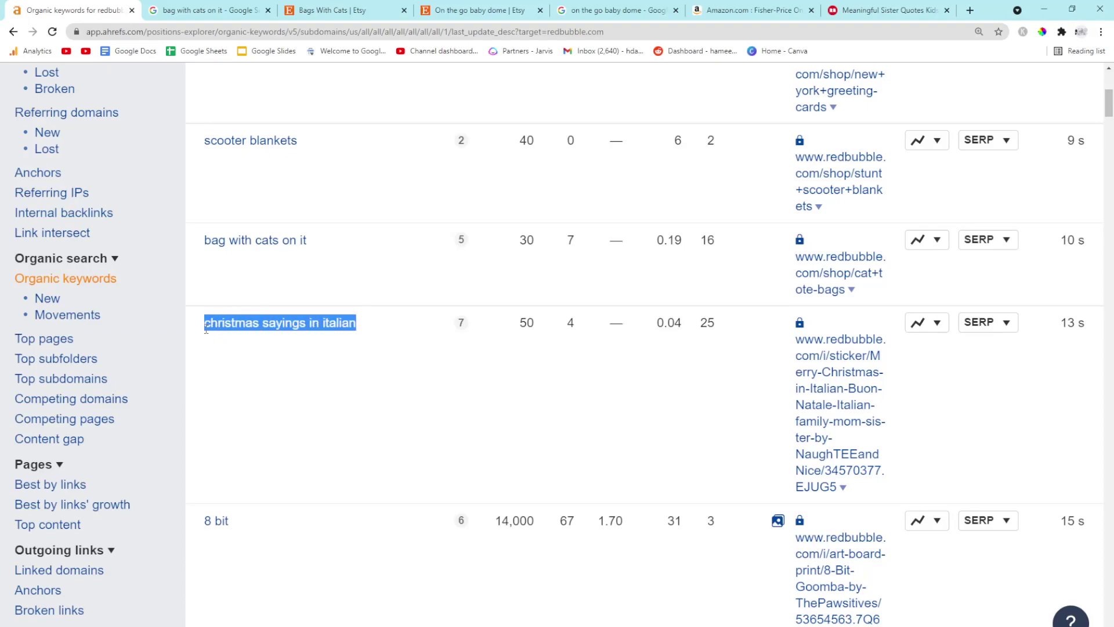
click(314, 414)
scroll(305, 402, down, 2)
scroll(294, 401, down, 2)
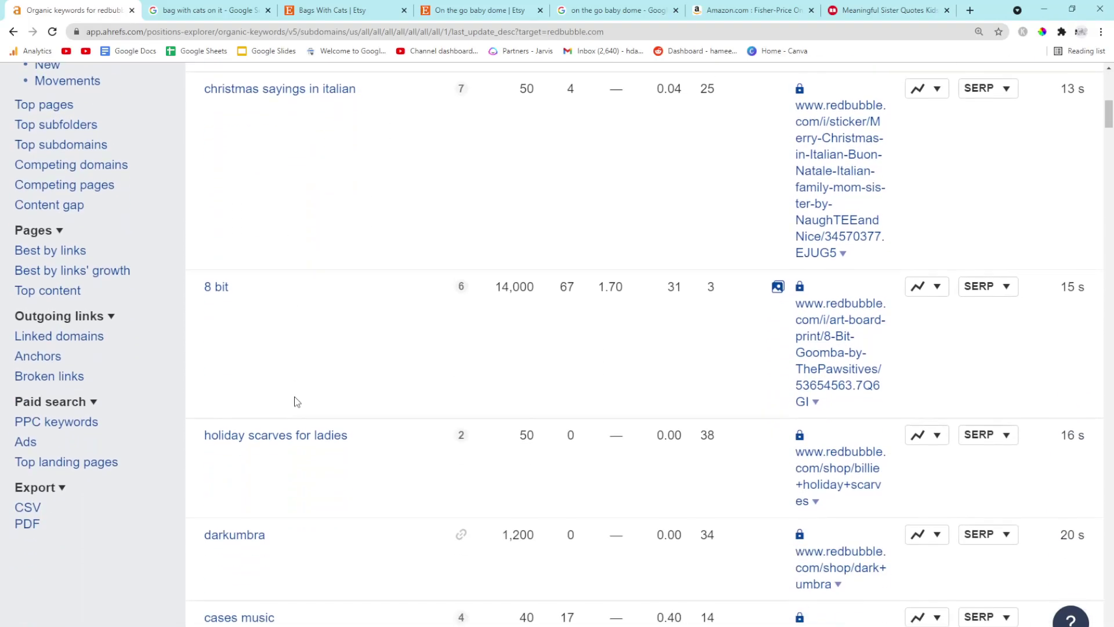
scroll(295, 400, down, 1)
scroll(295, 401, down, 1)
scroll(294, 400, up, 5)
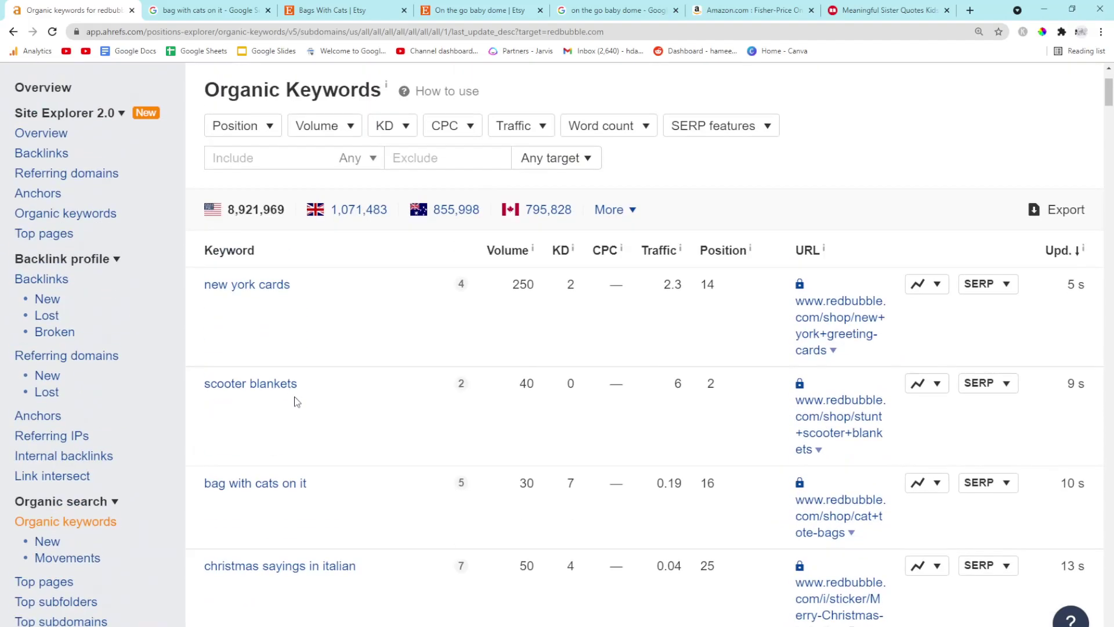
scroll(295, 401, up, 2)
scroll(295, 401, down, 1)
click(209, 10)
Search Google for redbubble.com and bring up the Redbubble site
triple_click(288, 95)
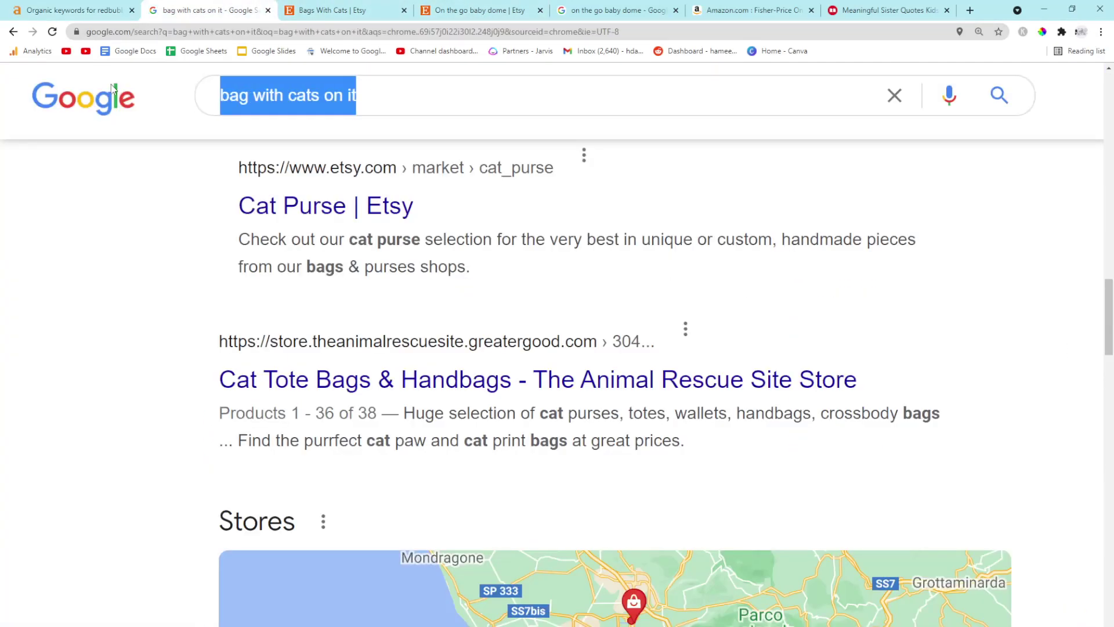
text(redbubble.com)
key(Return)
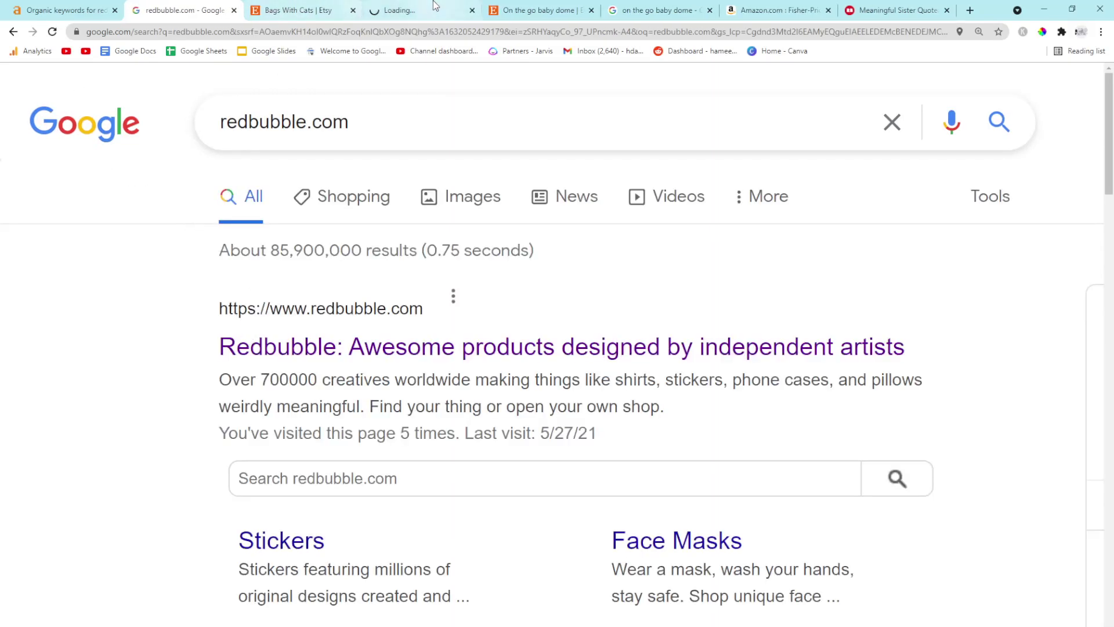
click(391, 9)
drag(418, 9, 296, 10)
click(195, 9)
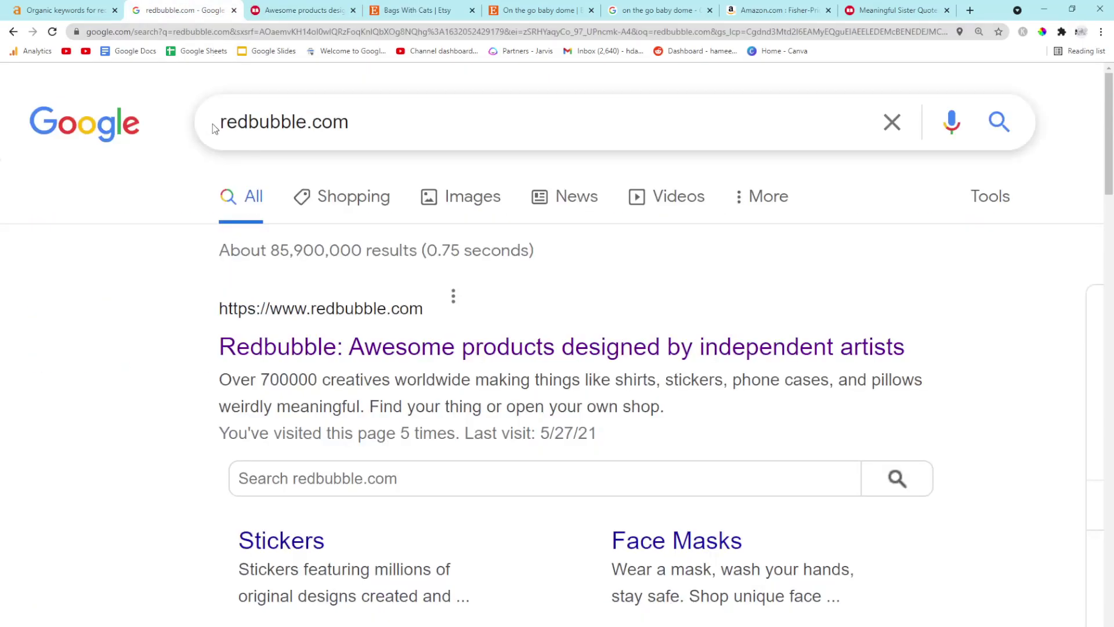
click(296, 10)
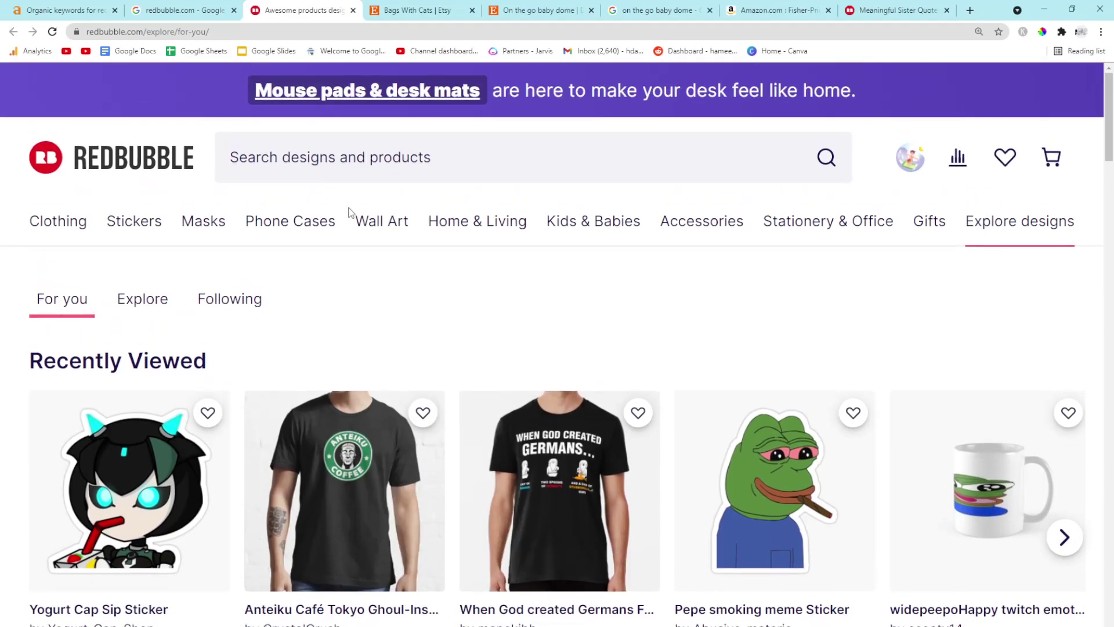
Search Redbubble for 'hello' and check the /shop/ part of the URL
click(339, 157)
text(hello)
key(Return)
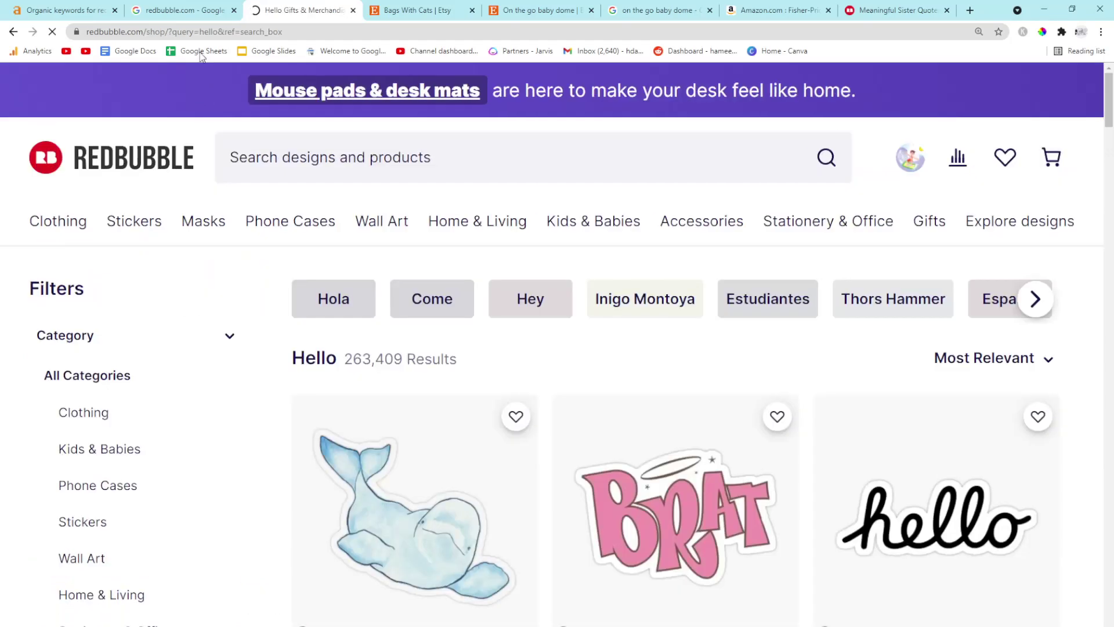
click(175, 32)
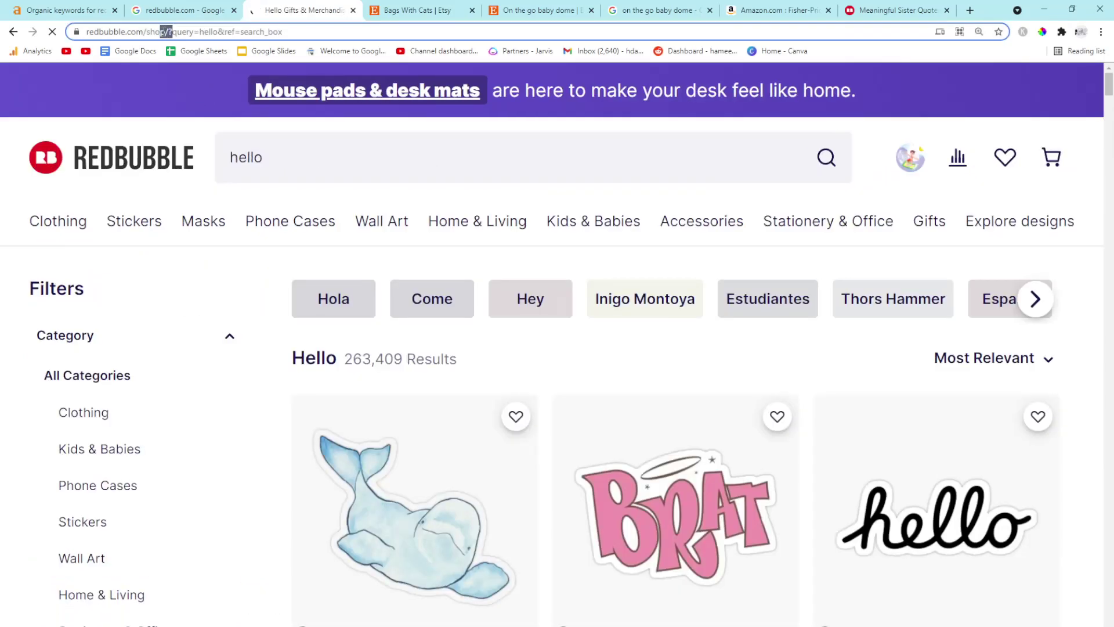
drag(212, 31, 217, 32)
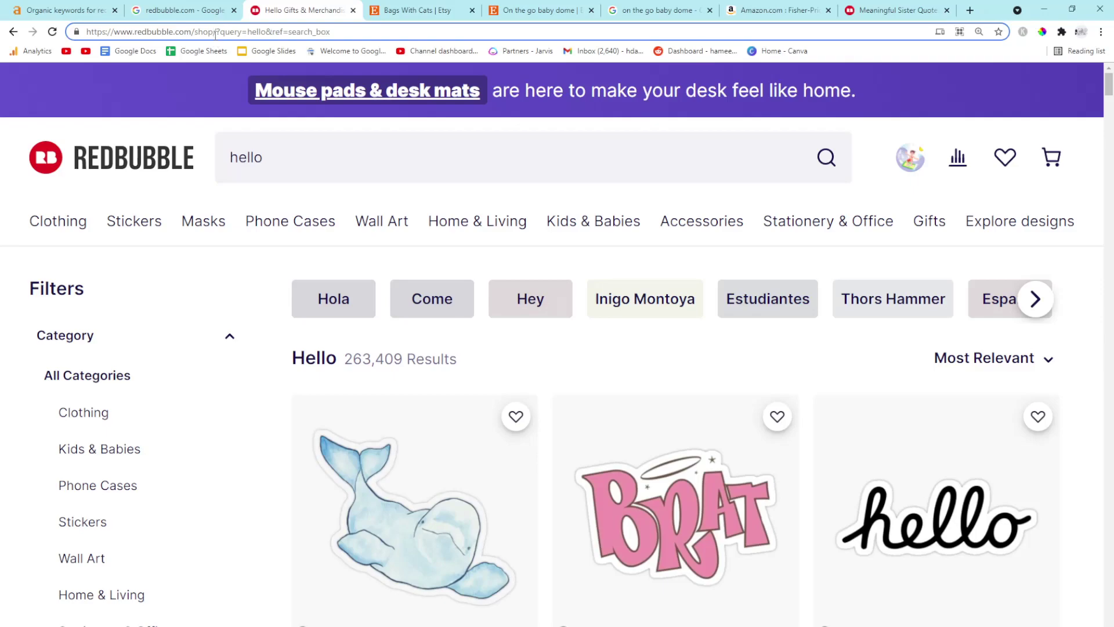
Google 'hello redbubble' and inspect the Hello Stickers page address
click(655, 9)
triple_click(348, 95)
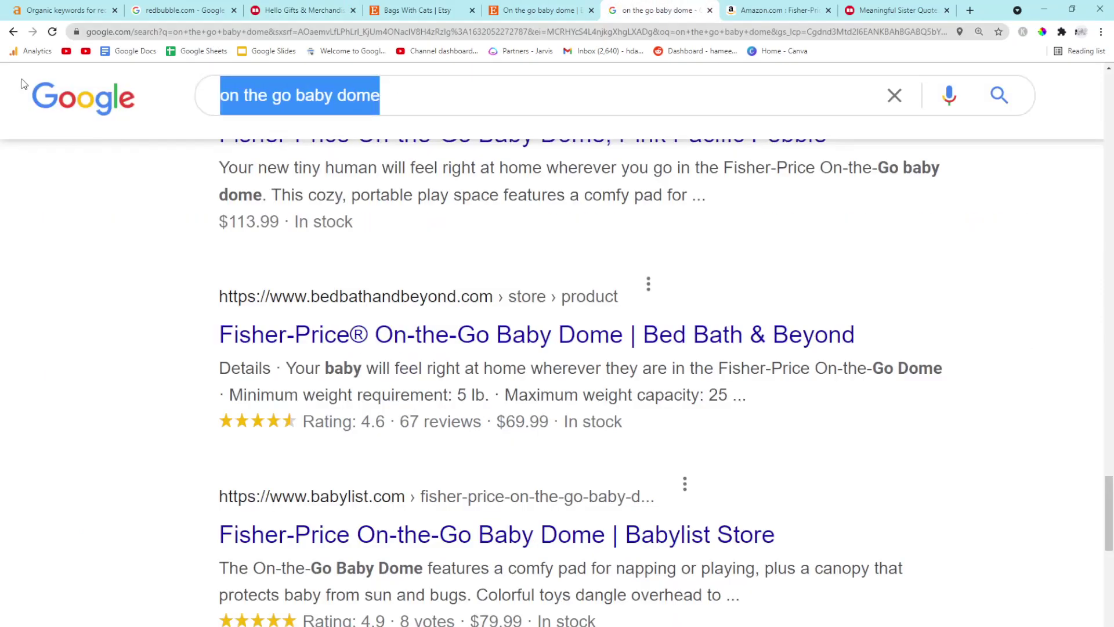
text(hello redbubble)
key(Return)
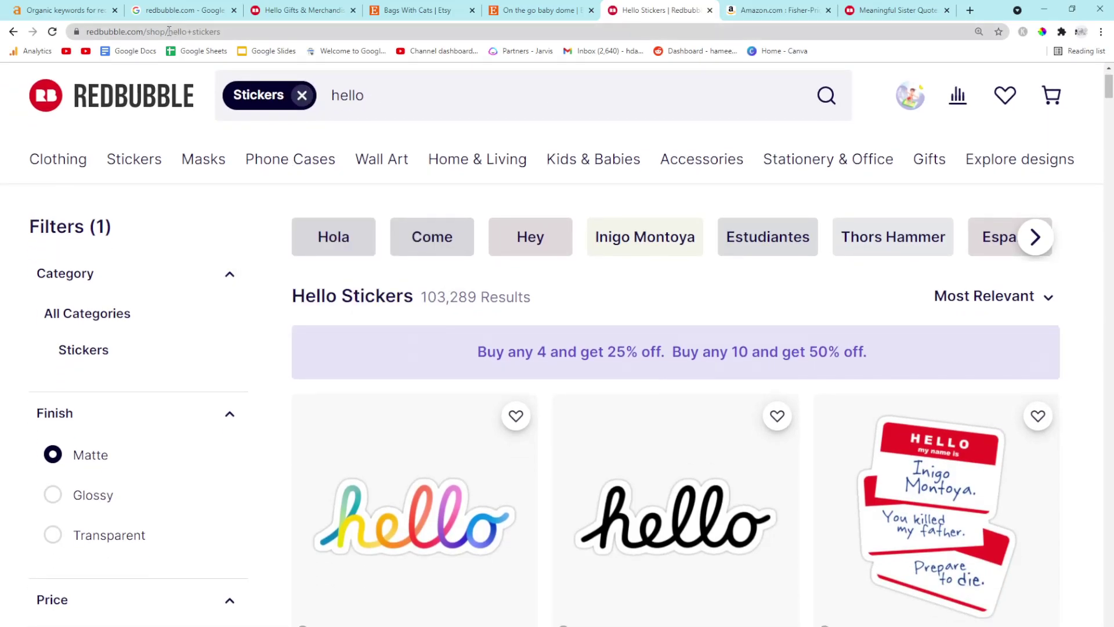
click(166, 32)
double_click(157, 32)
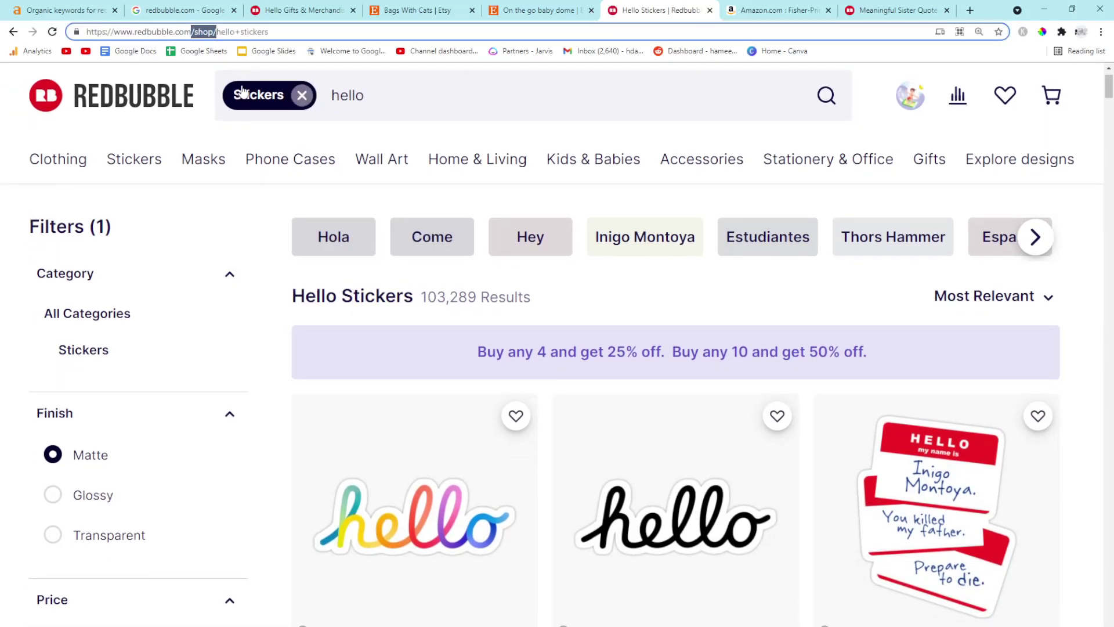
scroll(418, 326, down, 2)
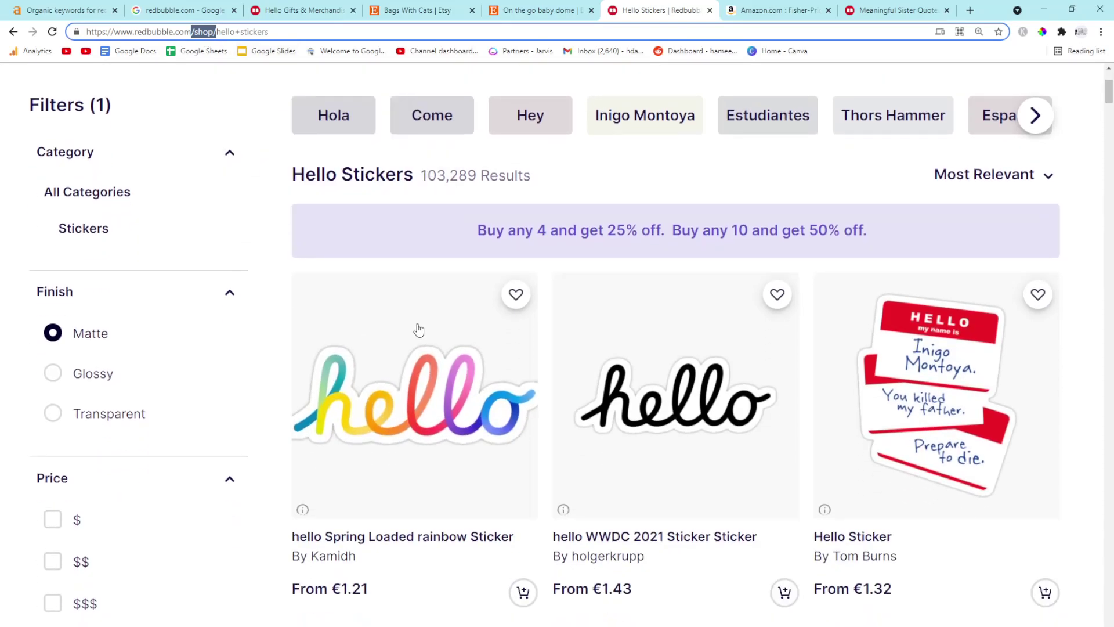
Open the €2.42 hello Spring Loaded rainbow Sticker page, then return to Google
middle_click(418, 452)
click(693, 10)
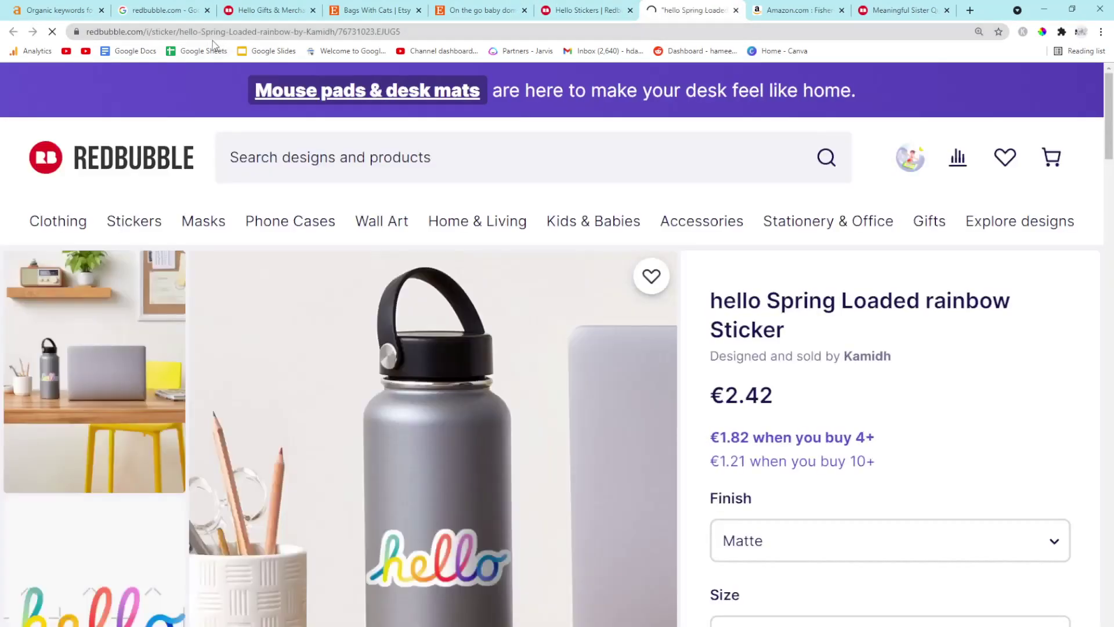
double_click(155, 31)
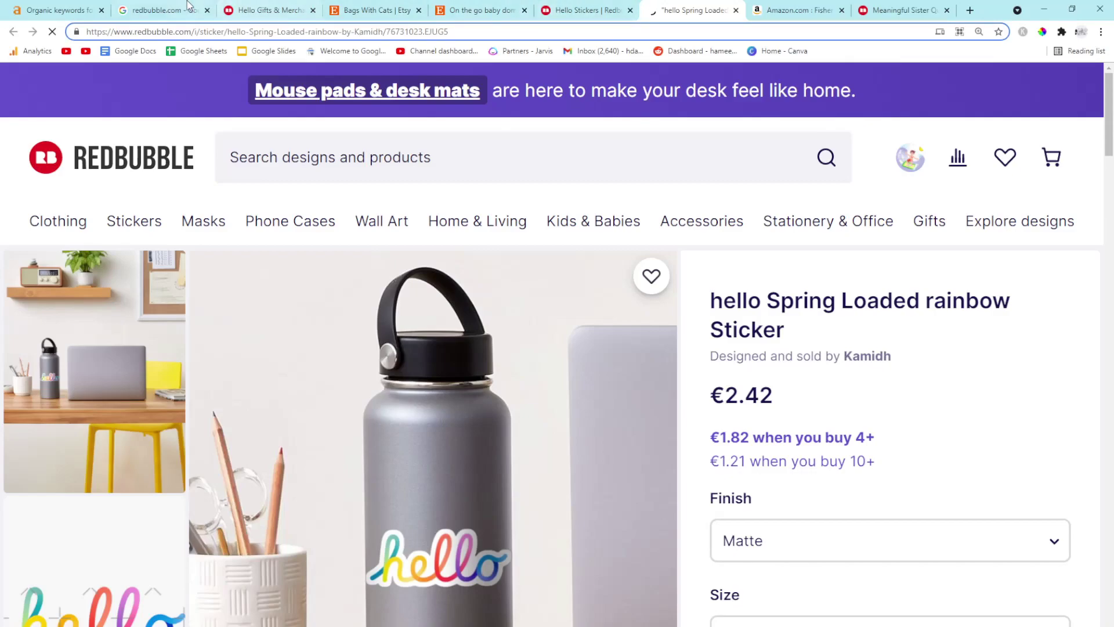
click(162, 10)
Search 'site:redbubble.com inurl:/shop/ -people' (about 9,510,000 results) and select '/shop/'
click(375, 122)
key(ctrl+a)
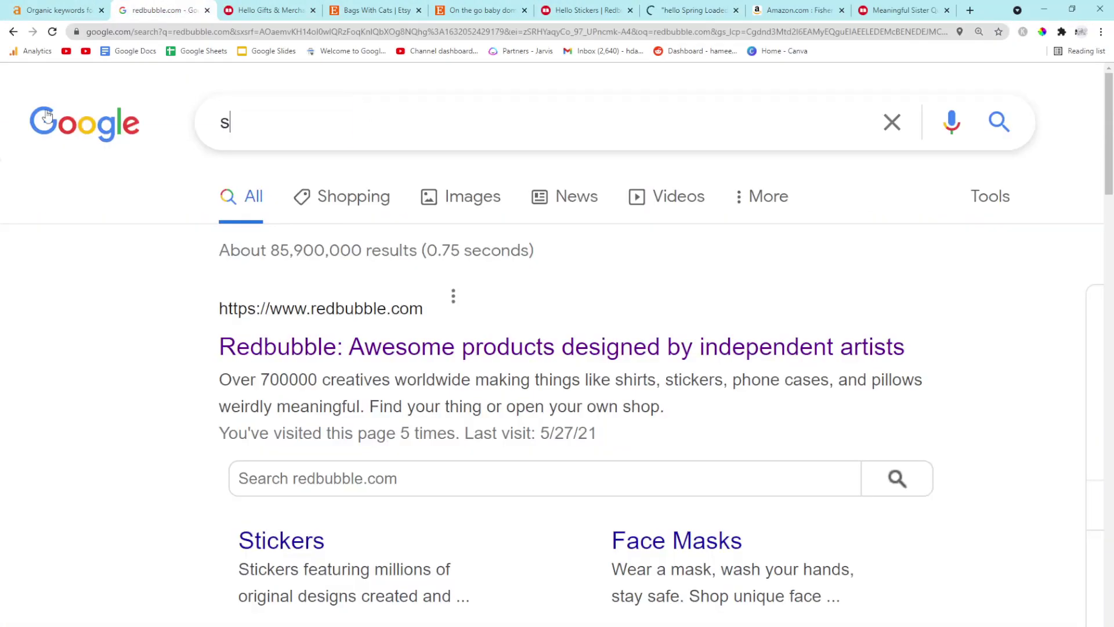
text(site:redbubble.c)
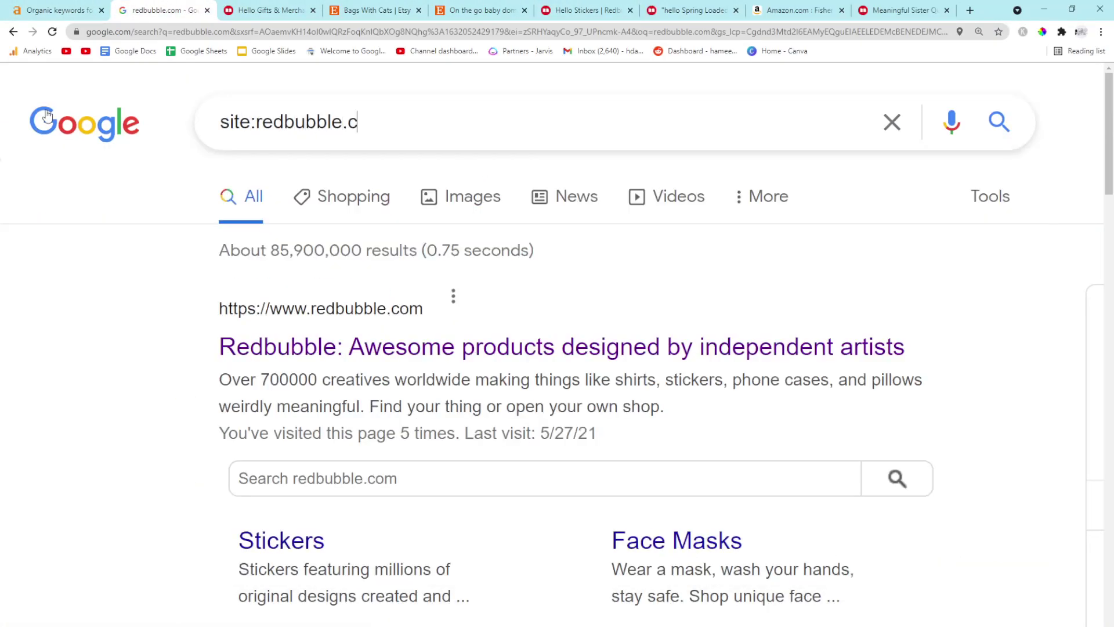
text(om inurl:)
text(/shop/)
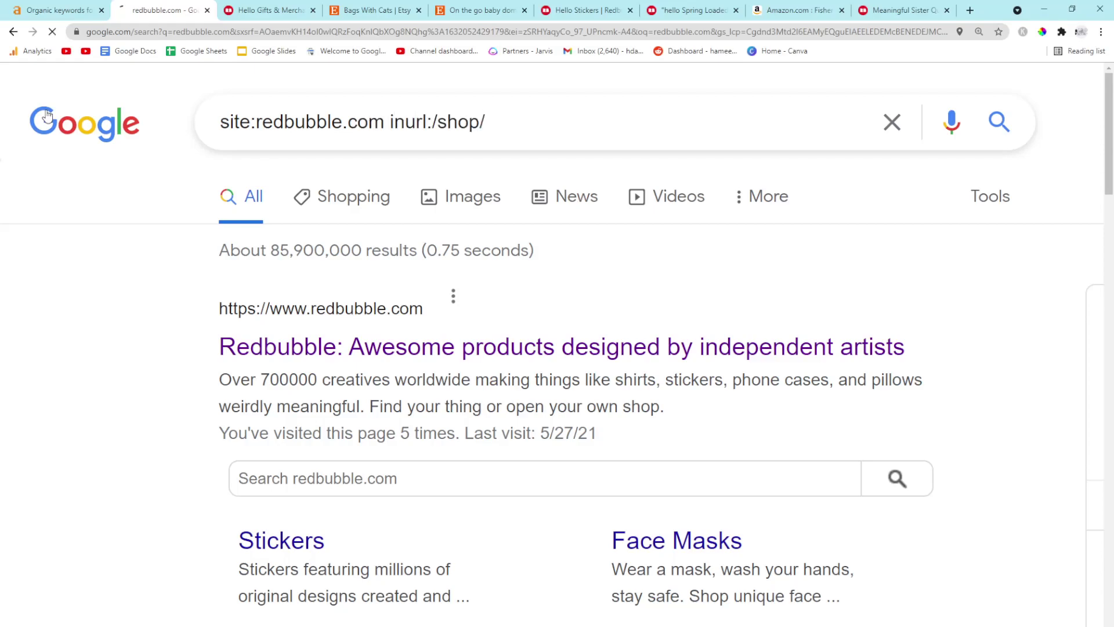
scroll(217, 323, down, 1)
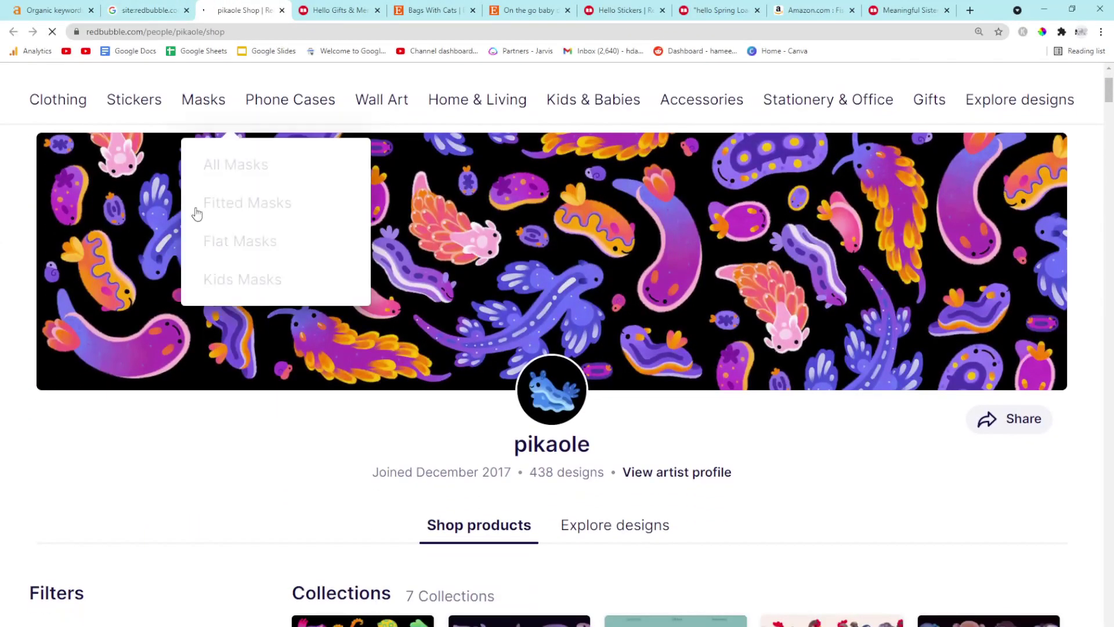
click(148, 10)
scroll(467, 149, up, 2)
click(529, 121)
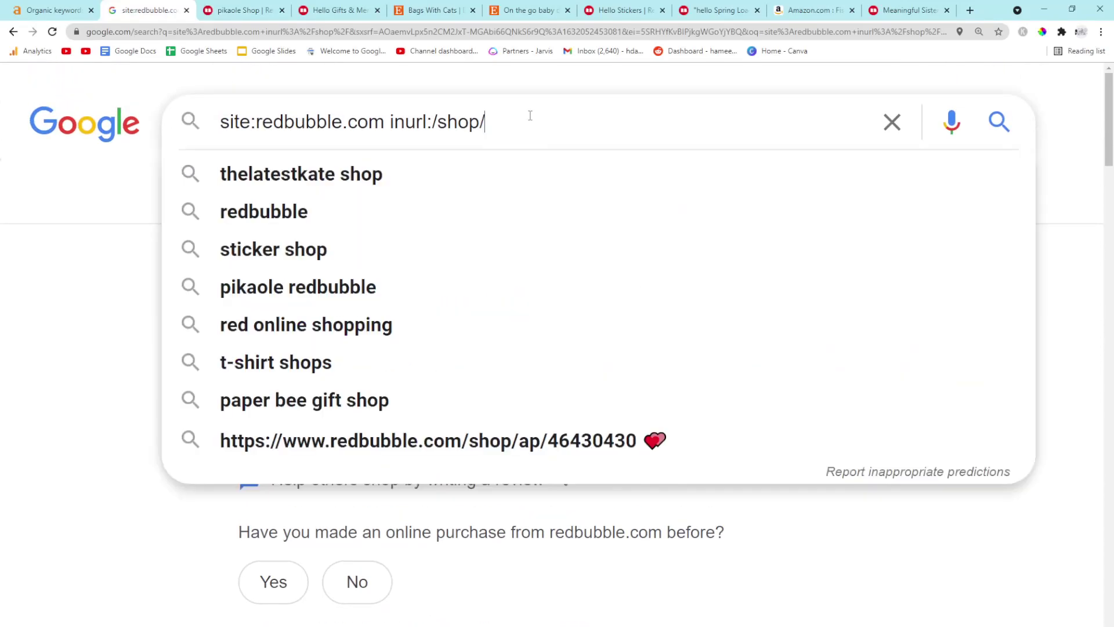
text(-people)
key(Return)
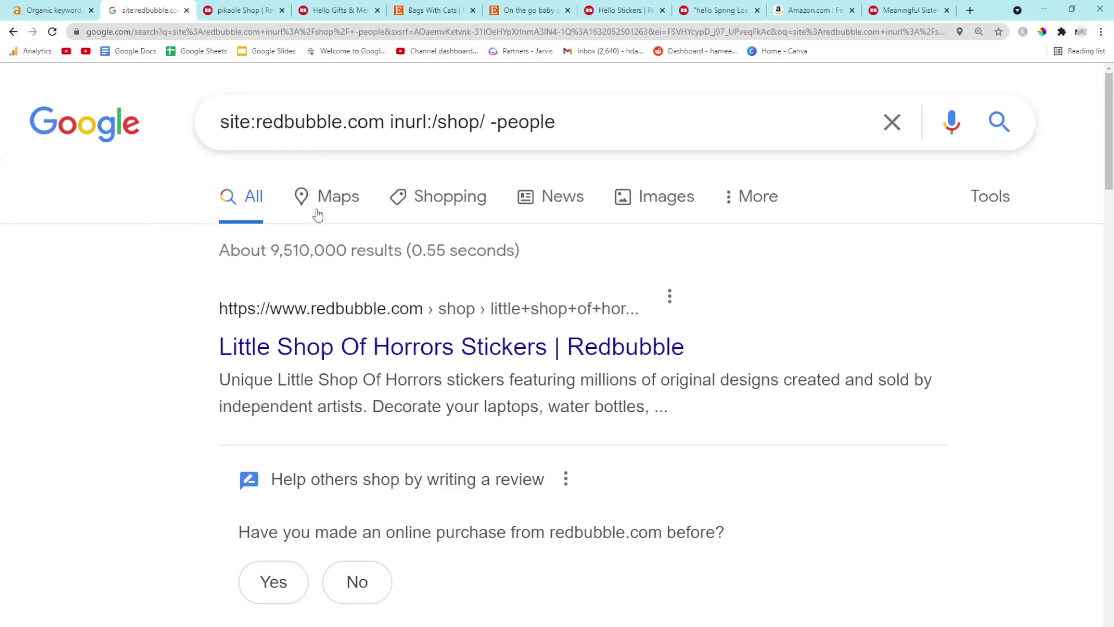
drag(432, 122, 487, 131)
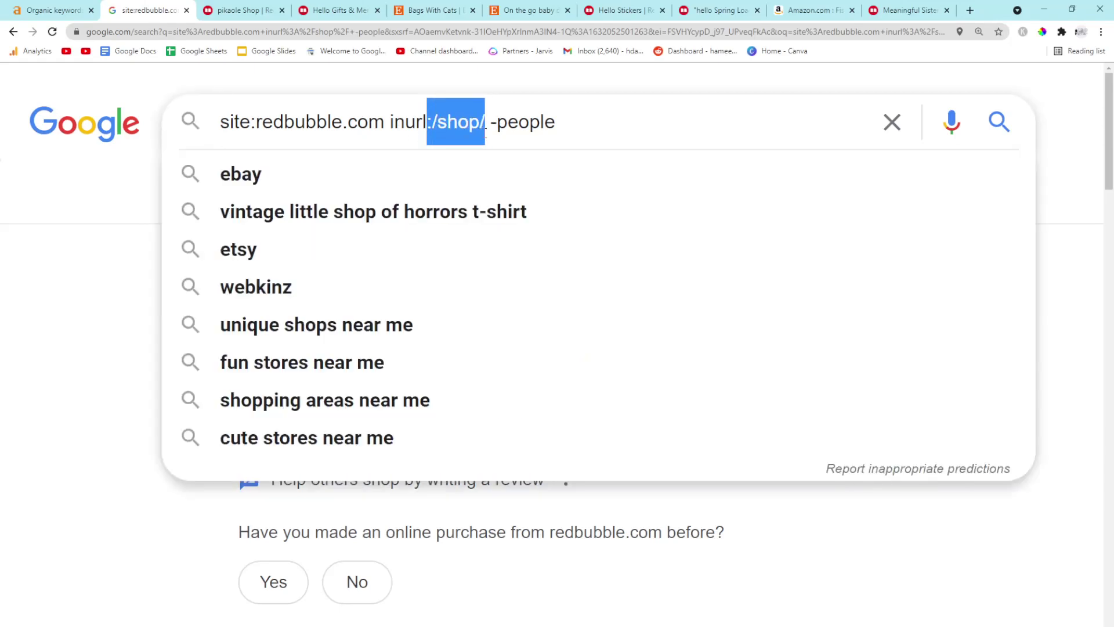
Put '/shop/' in Ahrefs' Include filter and copy 'people' from the Google query
click(52, 9)
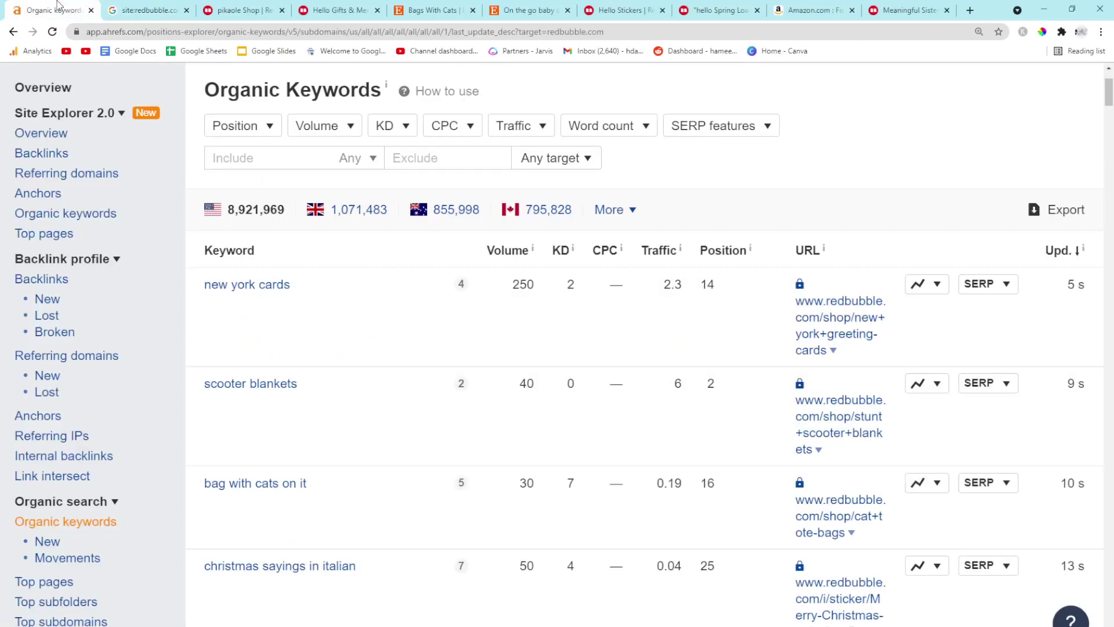
click(256, 158)
text(:/shop/)
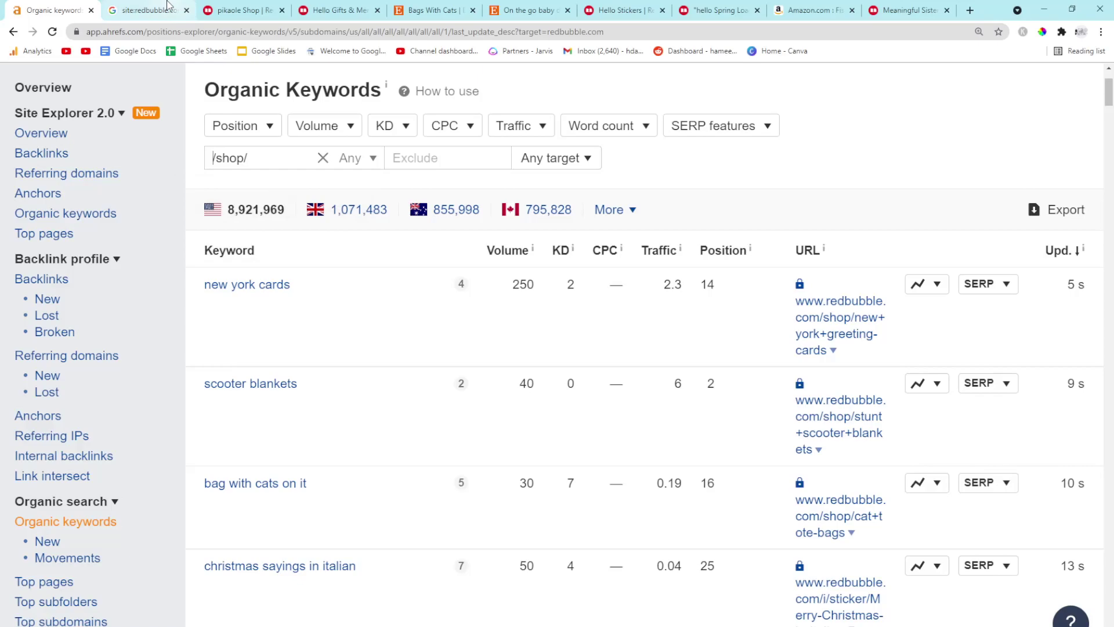
click(148, 10)
click(567, 121)
drag(558, 122, 492, 121)
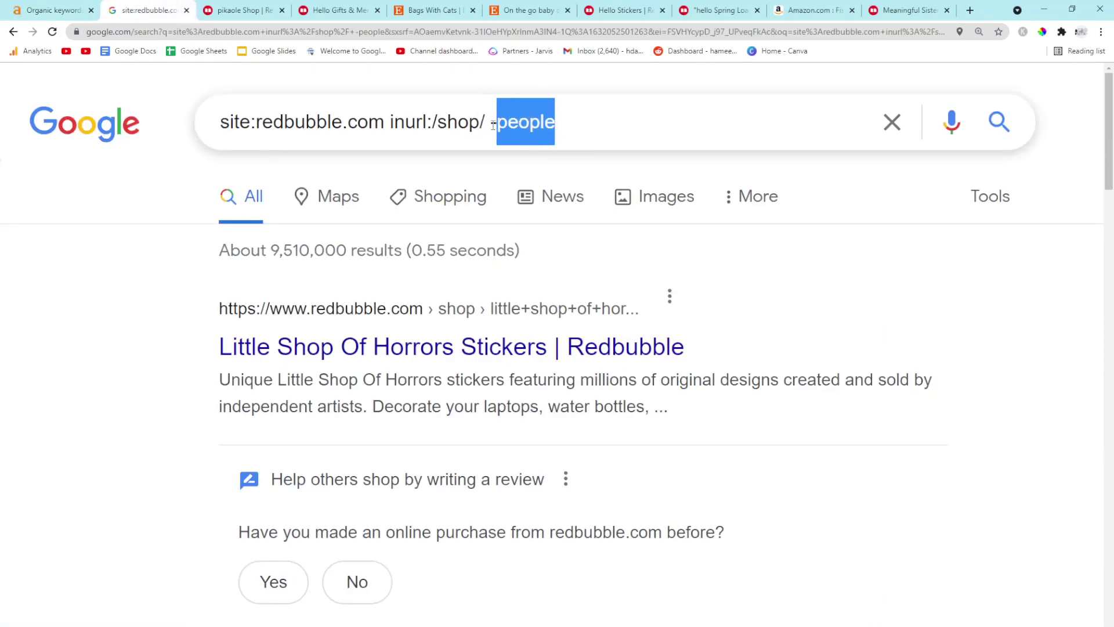
key(ctrl+c)
Exclude 'people', match against URLs only, and apply, leaving 5,770,065 keywords
click(52, 9)
click(415, 158)
key(ctrl+v)
click(556, 158)
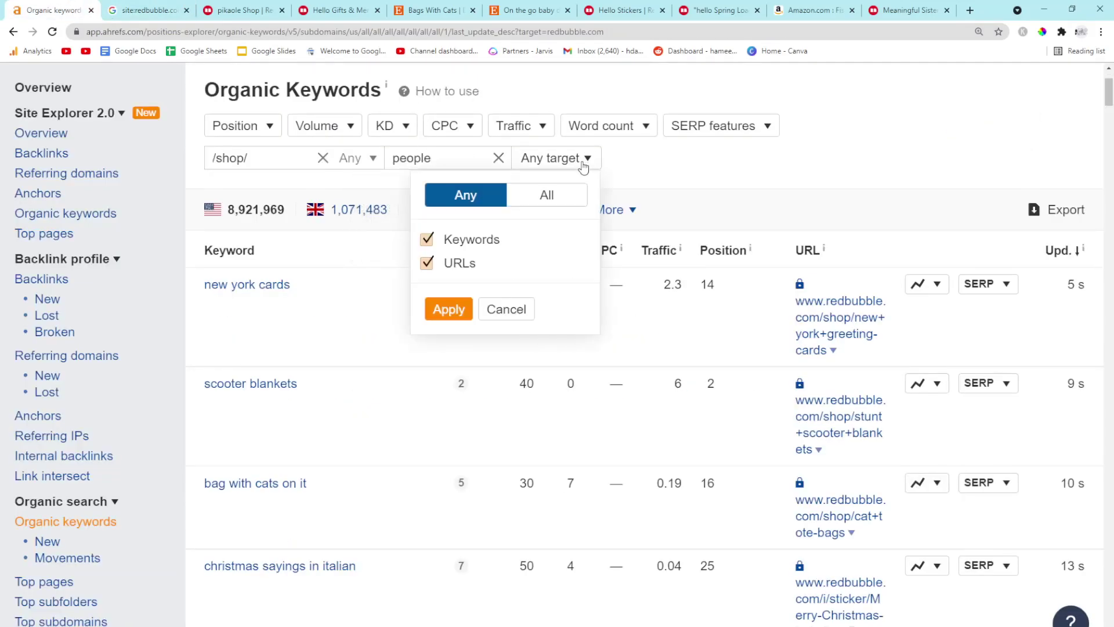
click(427, 240)
click(448, 310)
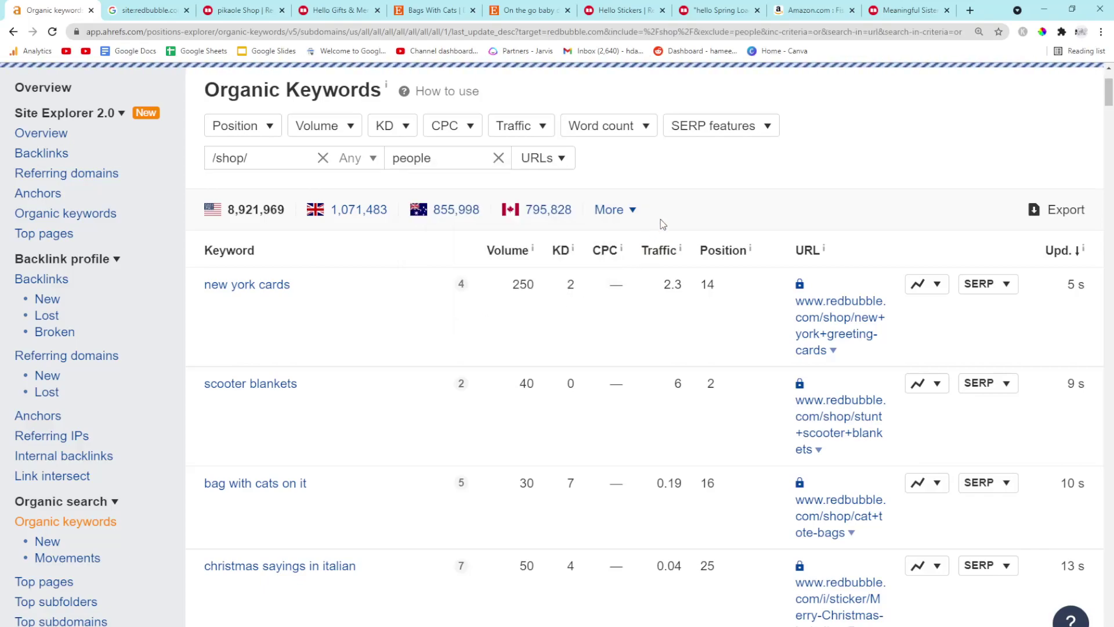
scroll(599, 316, down, 1)
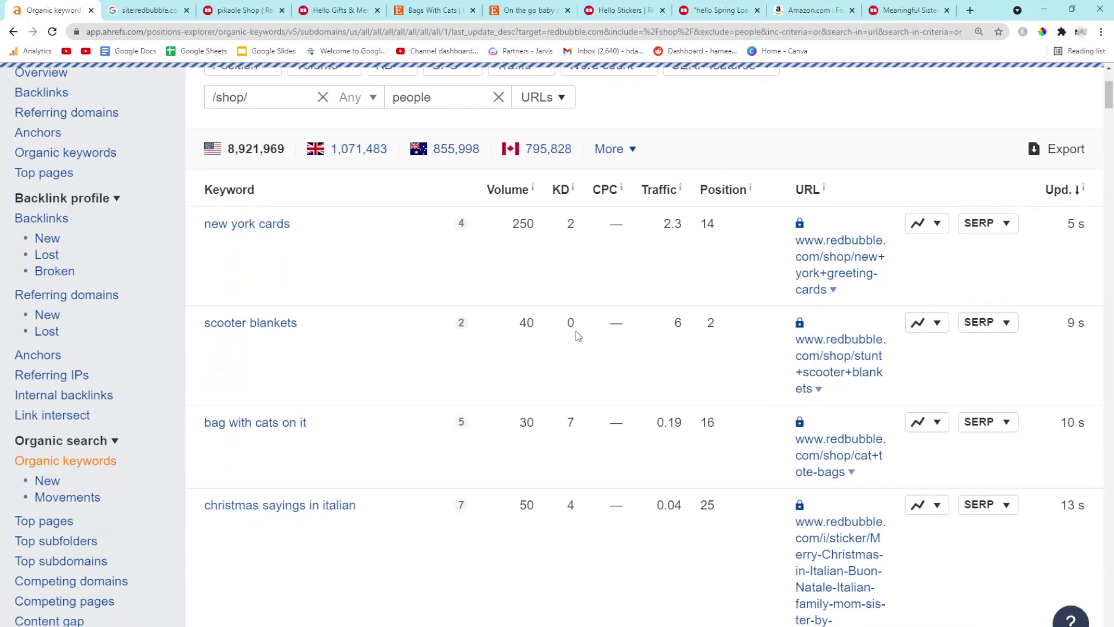
scroll(576, 331, down, 1)
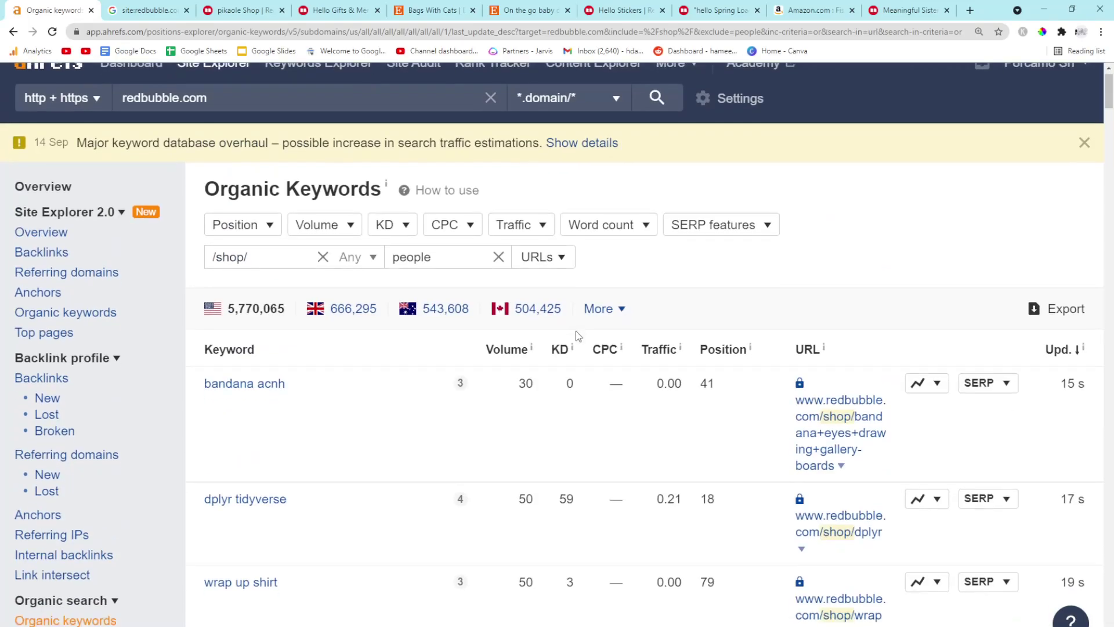
scroll(576, 331, down, 2)
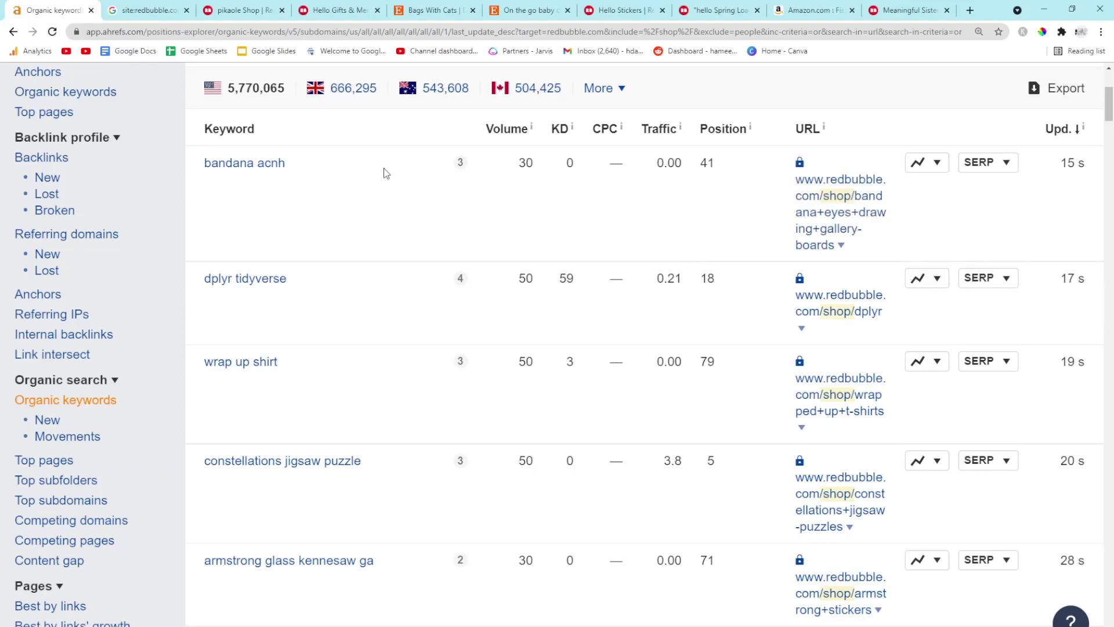
Google 'bandana acnh' from the Ahrefs list and open the Reddit bandana-pattern thread
triple_click(217, 166)
key(ctrl+c)
click(148, 10)
click(302, 121)
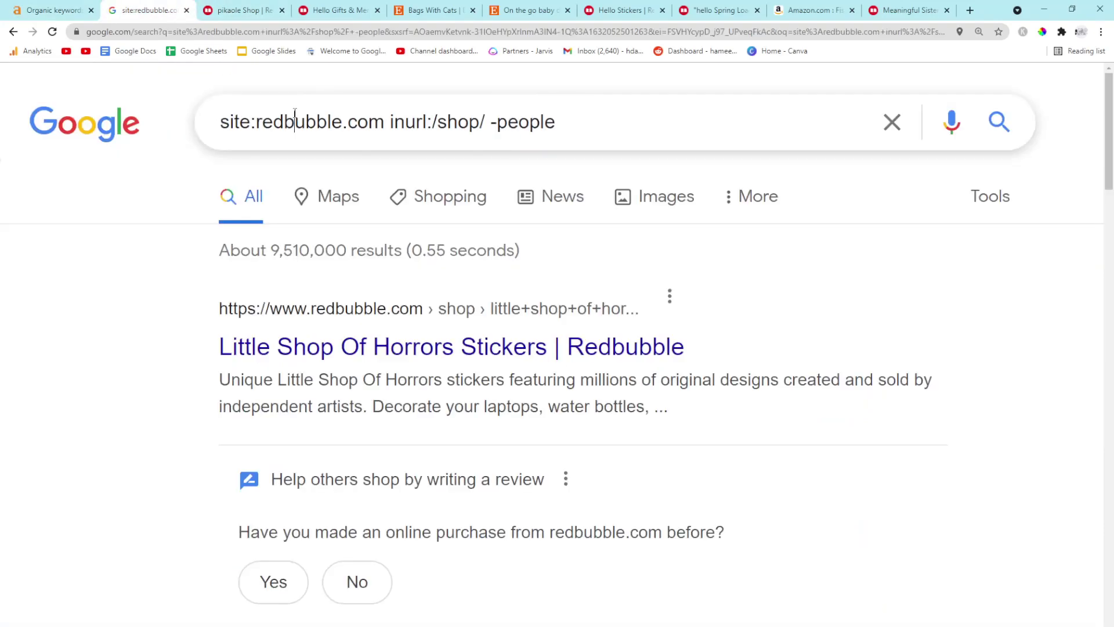
key(ctrl+a)
key(ctrl+v)
key(Return)
scroll(361, 327, down, 3)
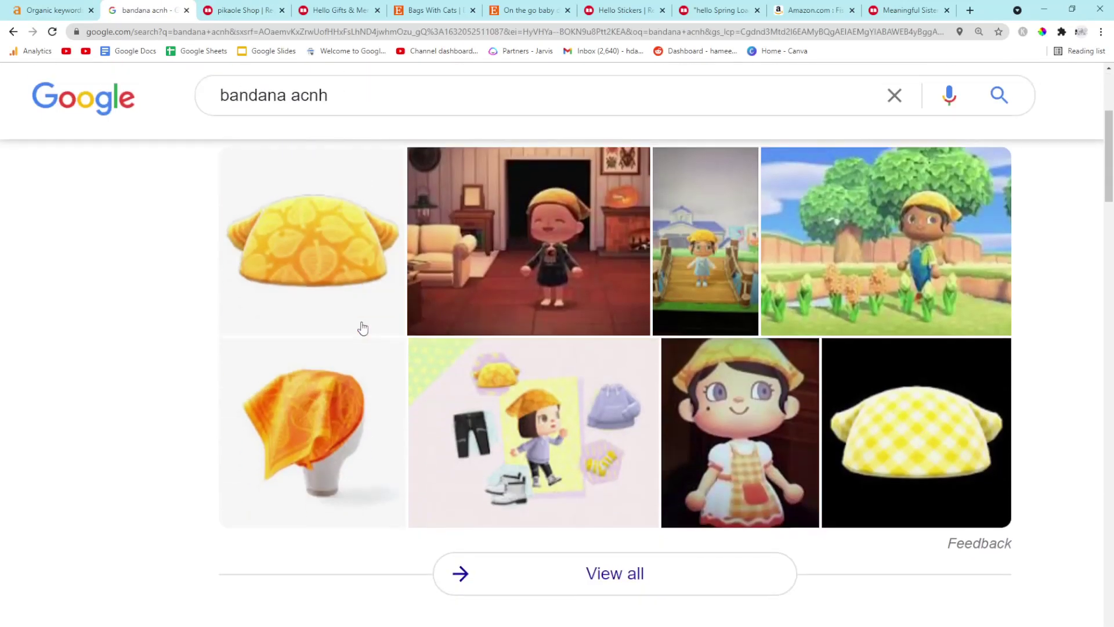
scroll(361, 327, down, 3)
scroll(362, 327, down, 2)
scroll(364, 327, down, 3)
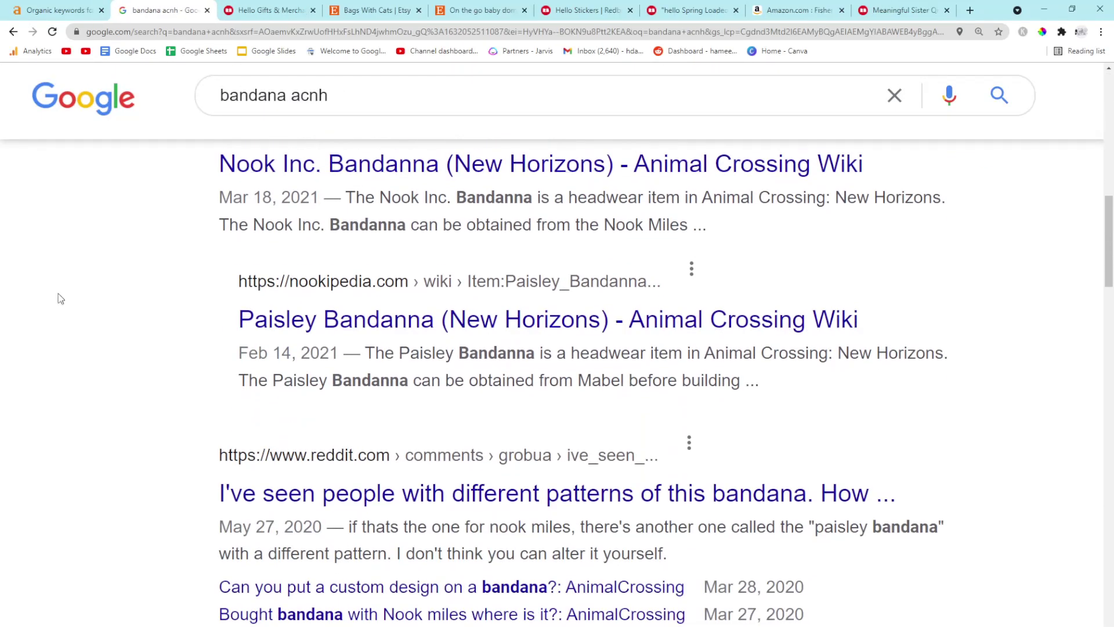
click(409, 498)
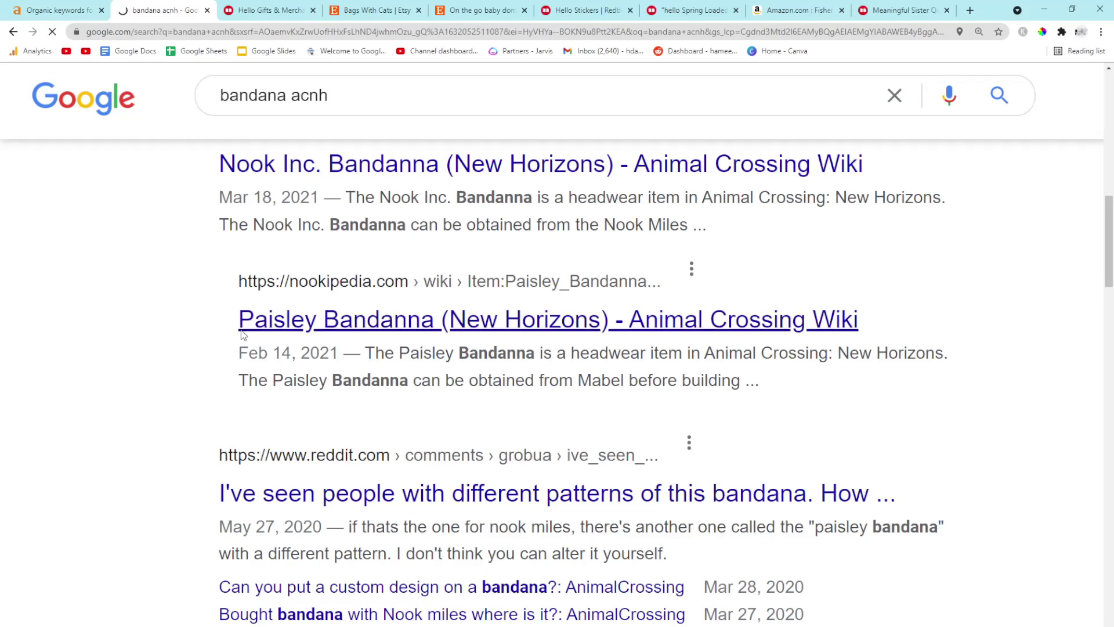
scroll(241, 330, down, 2)
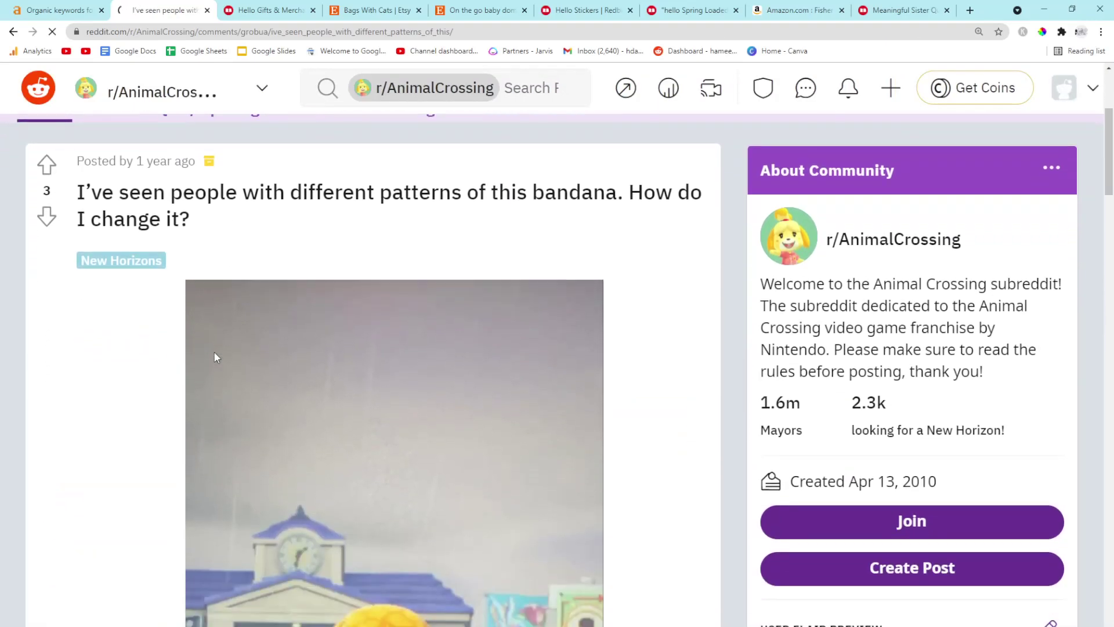
scroll(213, 351, down, 3)
scroll(214, 352, down, 3)
scroll(215, 358, down, 4)
scroll(217, 361, up, 4)
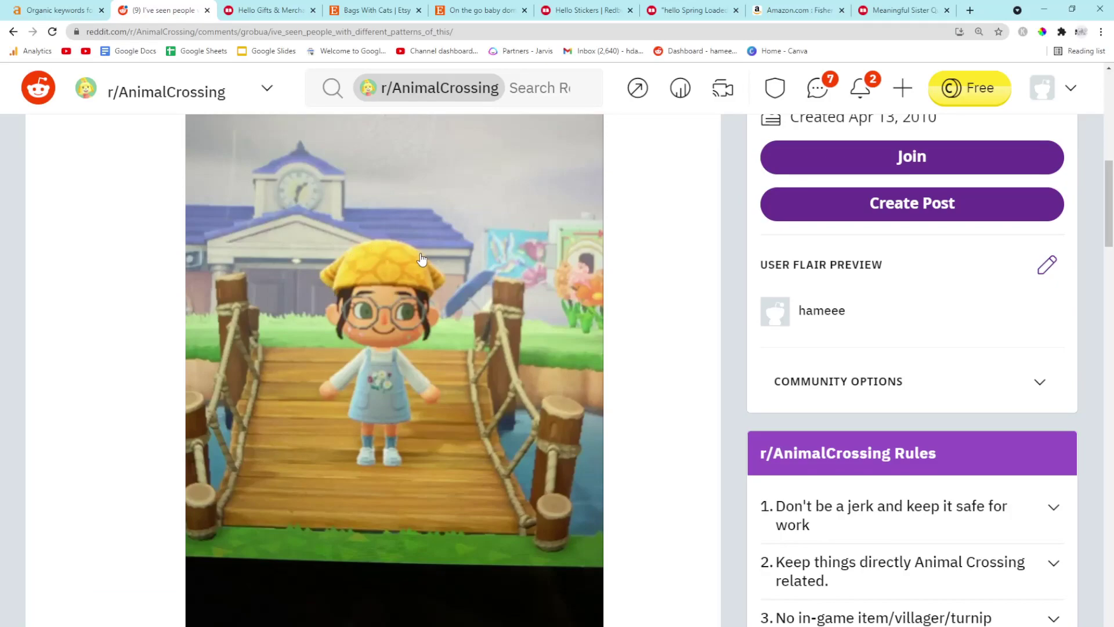
scroll(421, 259, down, 3)
scroll(434, 299, down, 3)
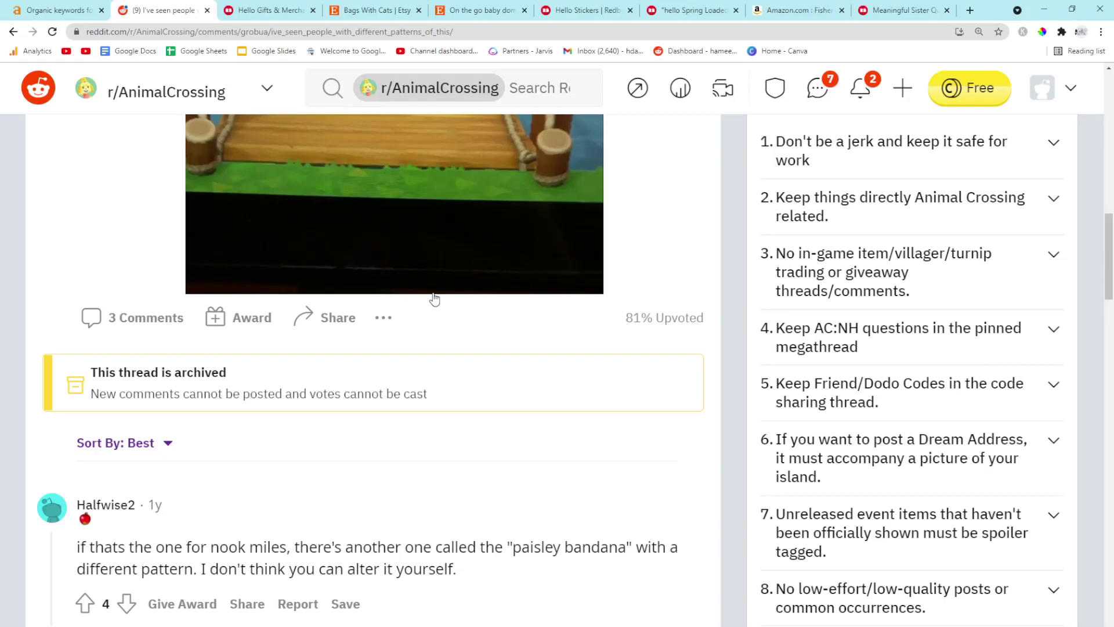
scroll(435, 299, down, 3)
scroll(434, 298, up, 5)
Close the Reddit tab and select 'constellations jigsaw puzzle' (volume 50, position 5) in Ahrefs
click(56, 10)
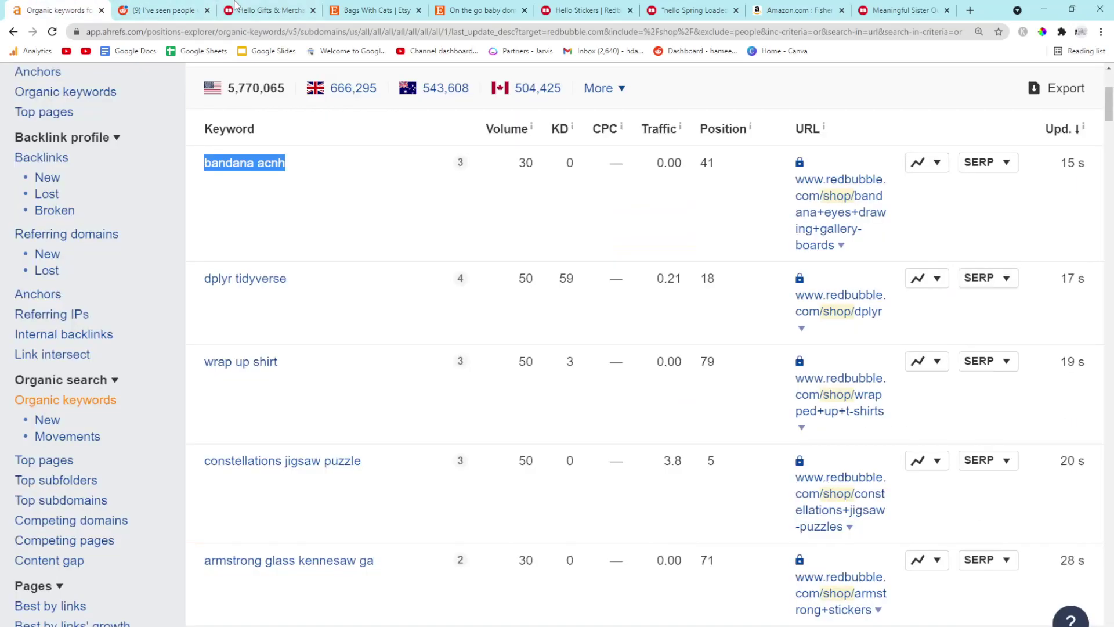
click(207, 9)
click(301, 189)
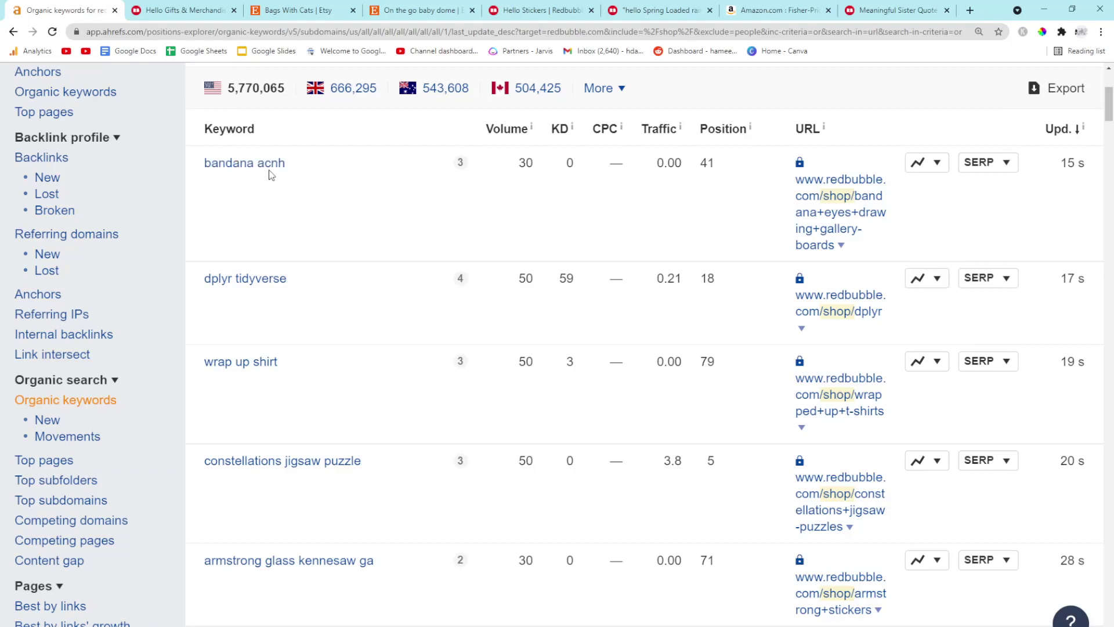
scroll(287, 262, down, 2)
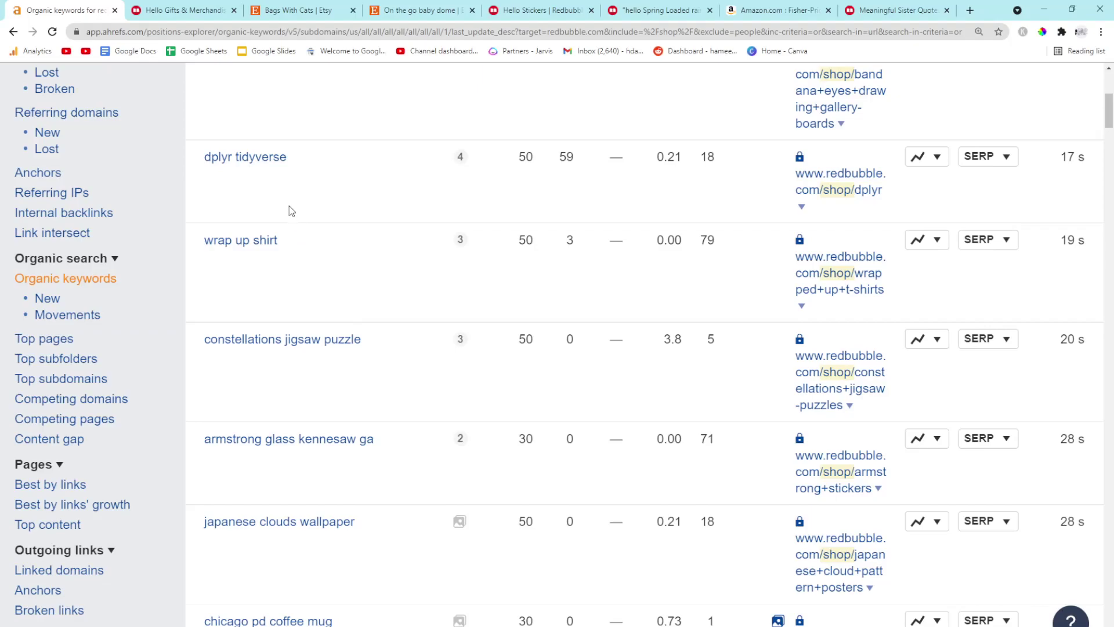
drag(361, 339, 276, 339)
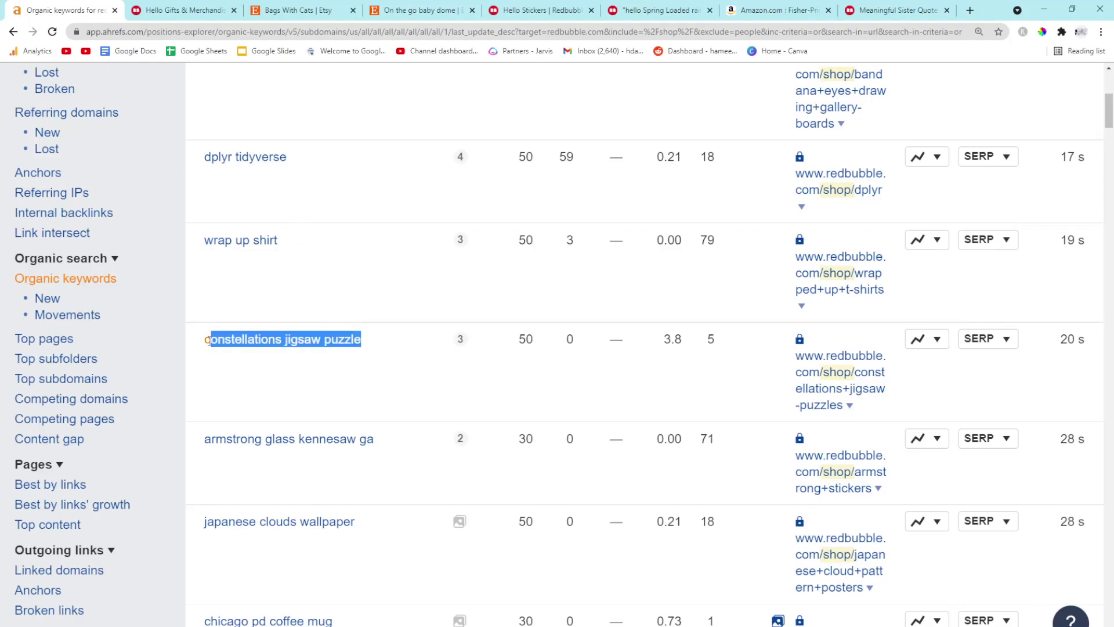
click(366, 353)
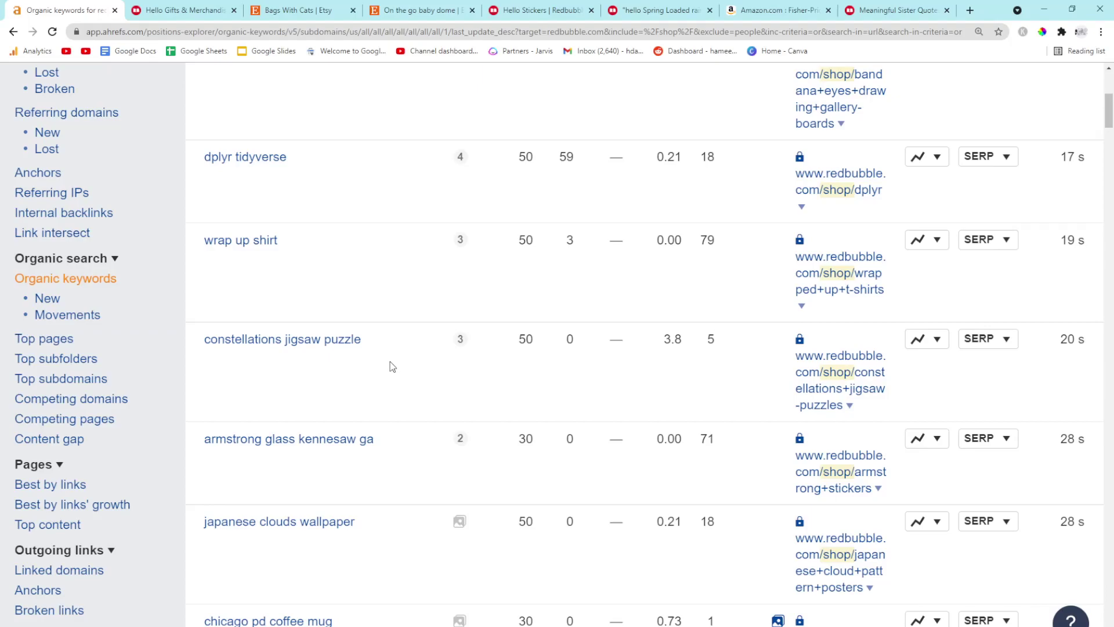
drag(363, 338, 203, 353)
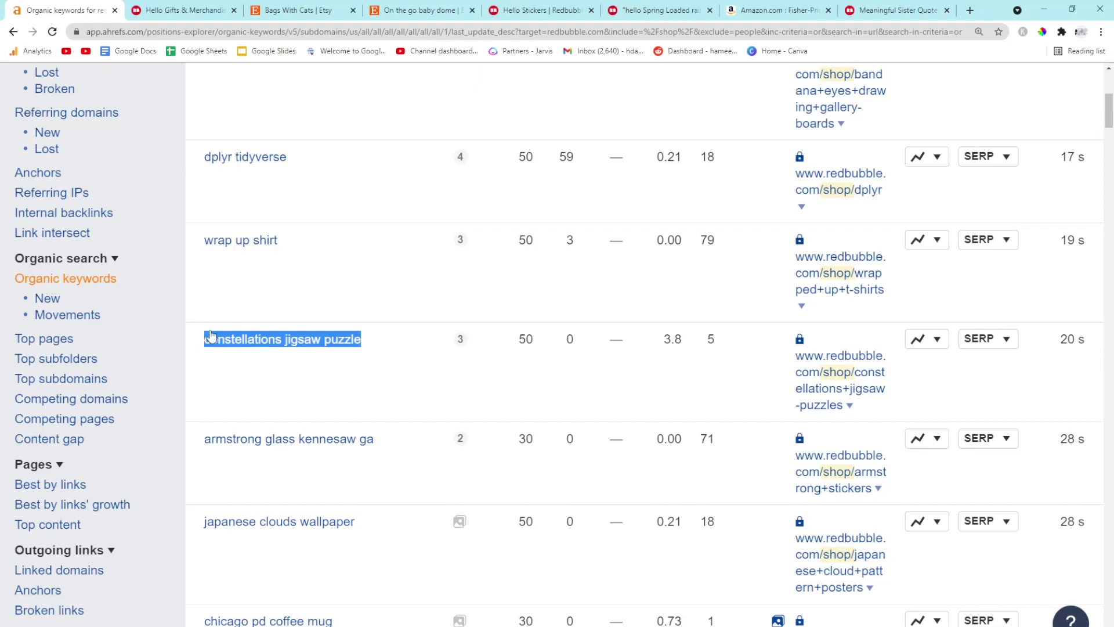
click(179, 16)
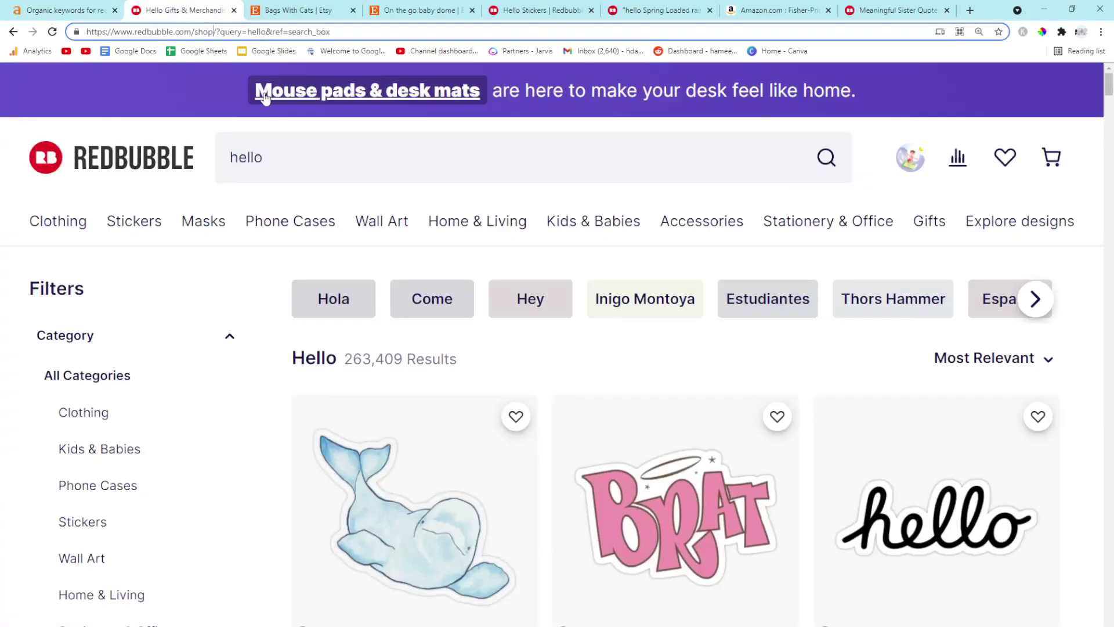
Search Google for the pasted keyword 'constellations jigsaw puzzle'
click(203, 32)
key(ctrl+v)
key(Return)
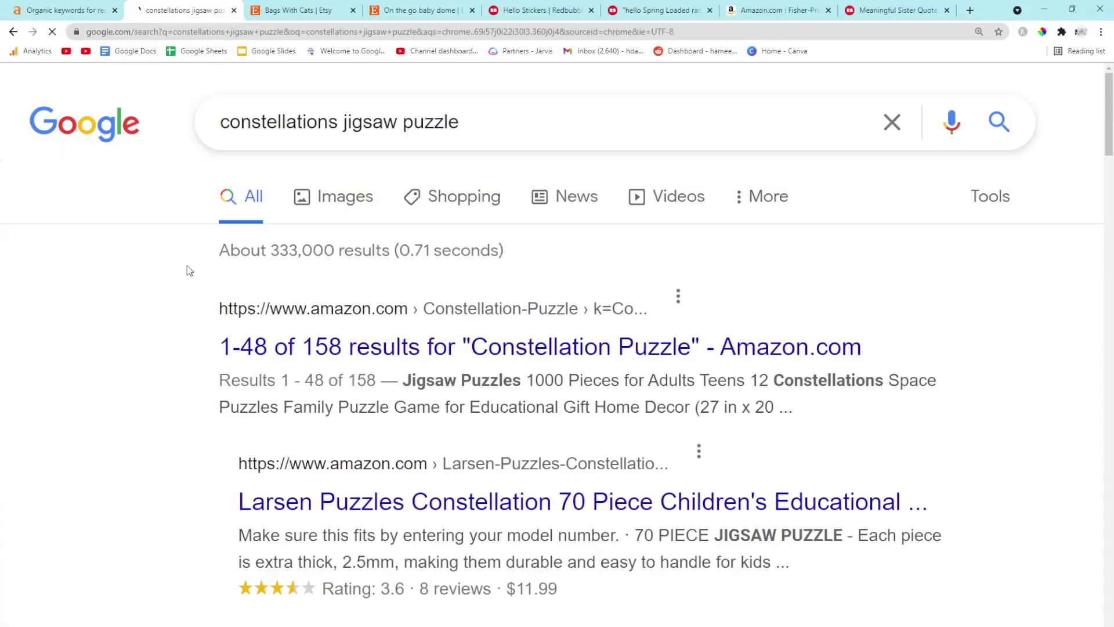
scroll(187, 265, down, 3)
scroll(187, 265, down, 3)
scroll(186, 266, down, 2)
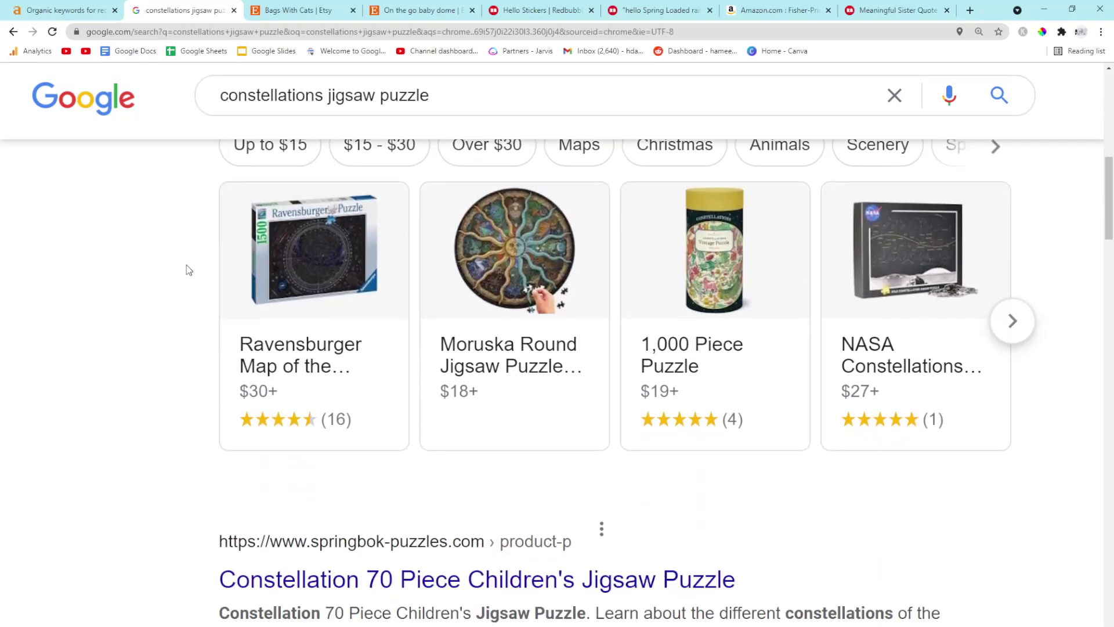
scroll(187, 265, down, 2)
scroll(187, 265, down, 2)
scroll(187, 264, down, 2)
scroll(186, 264, down, 4)
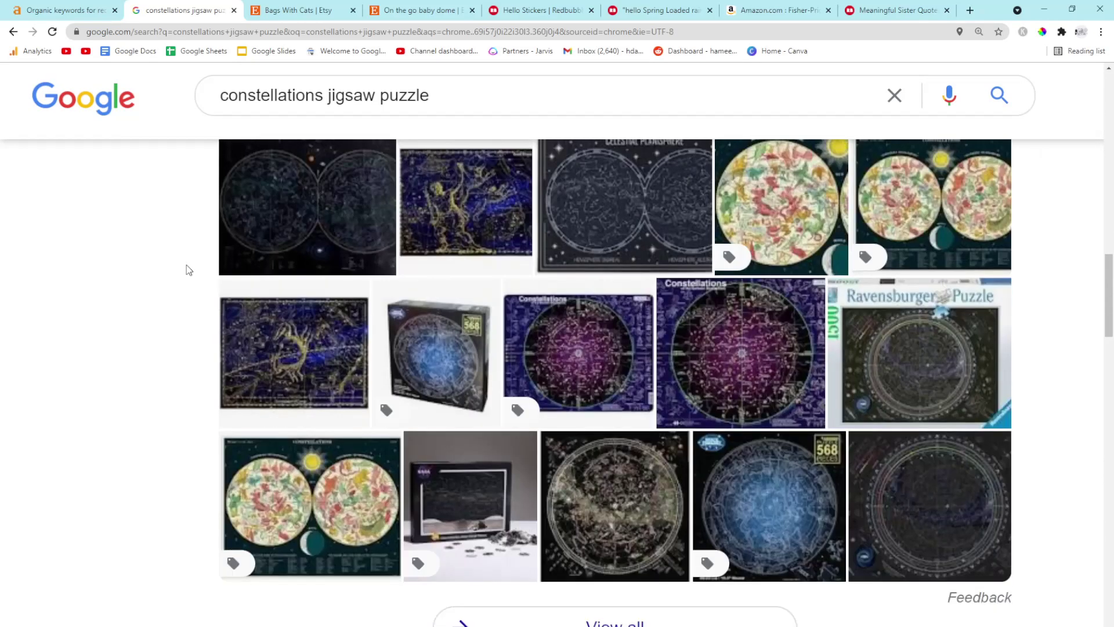
scroll(187, 264, down, 3)
scroll(186, 265, down, 2)
Review the Zazzle, Redbubble and Amazon results, then close them and return to Ahrefs
middle_click(300, 157)
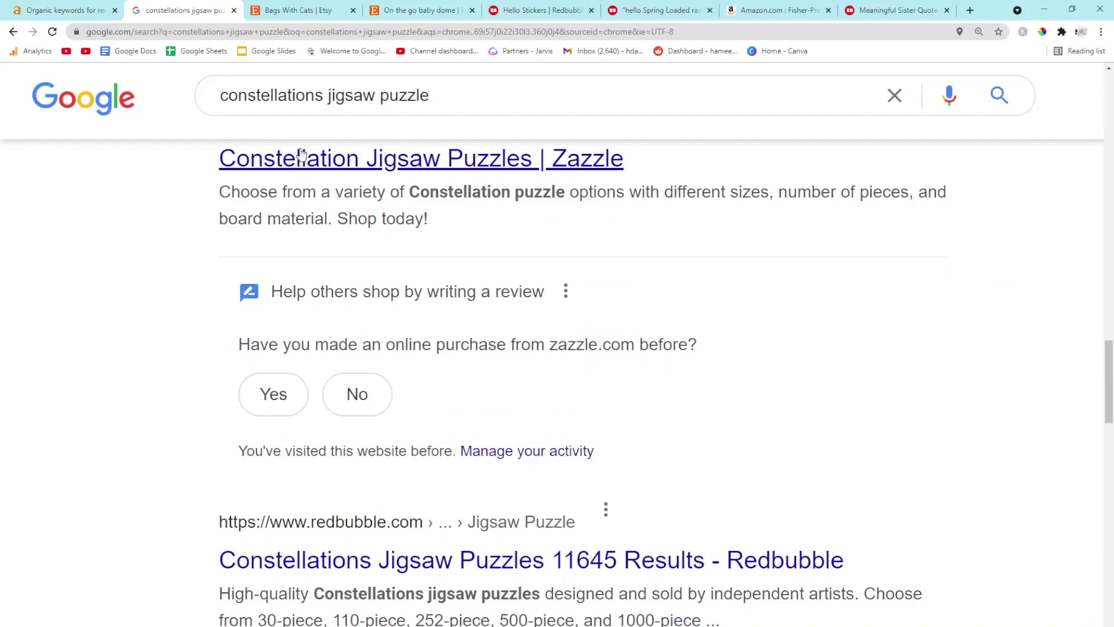
click(261, 10)
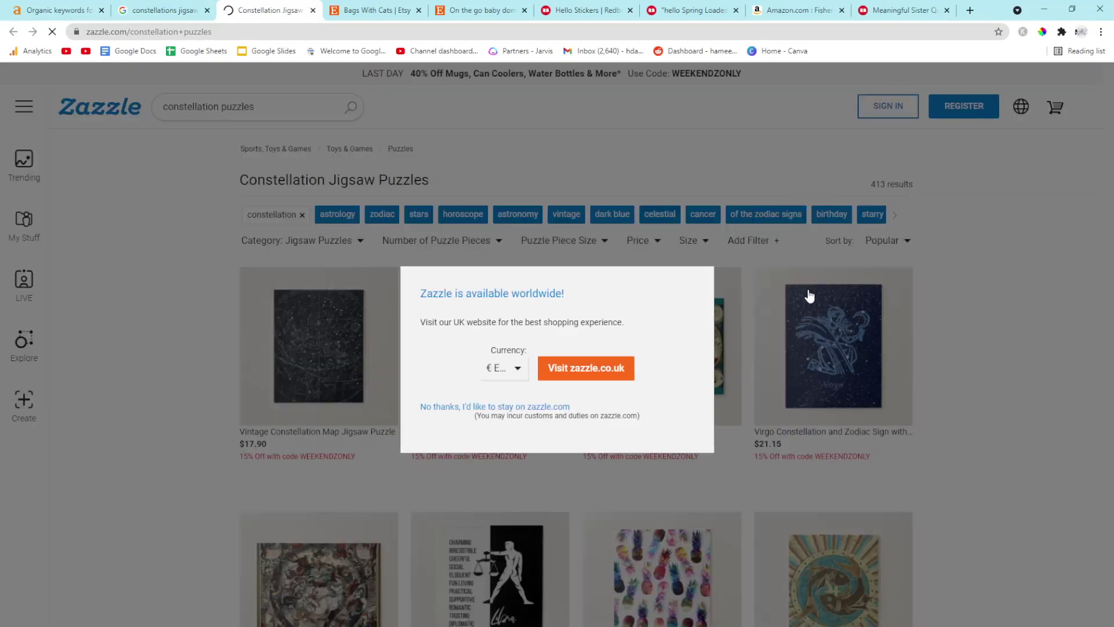
click(166, 9)
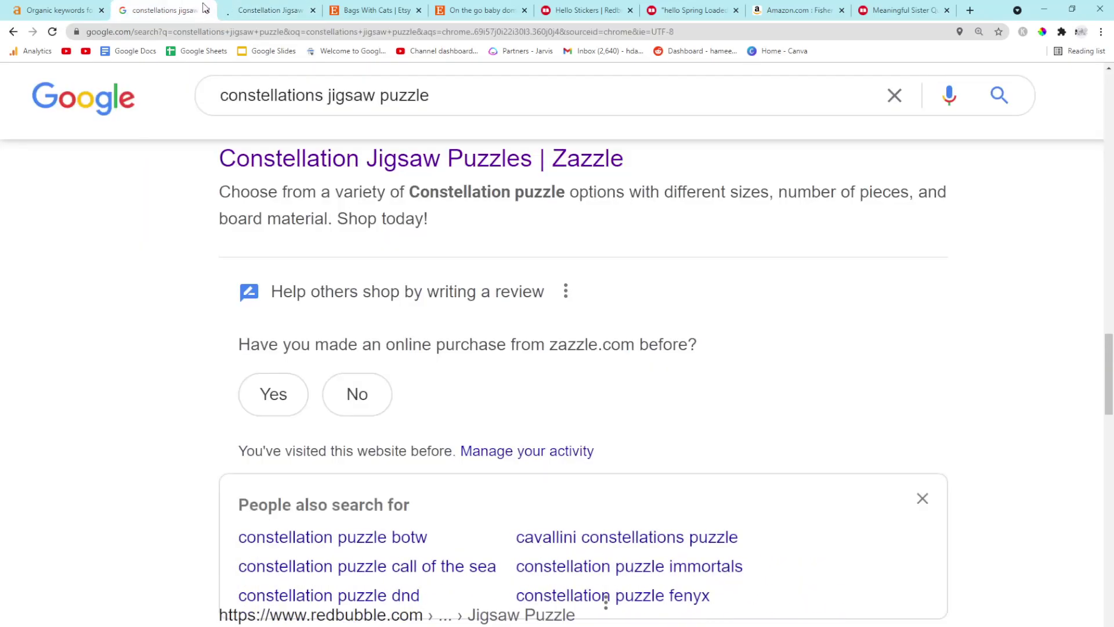
scroll(293, 366, down, 3)
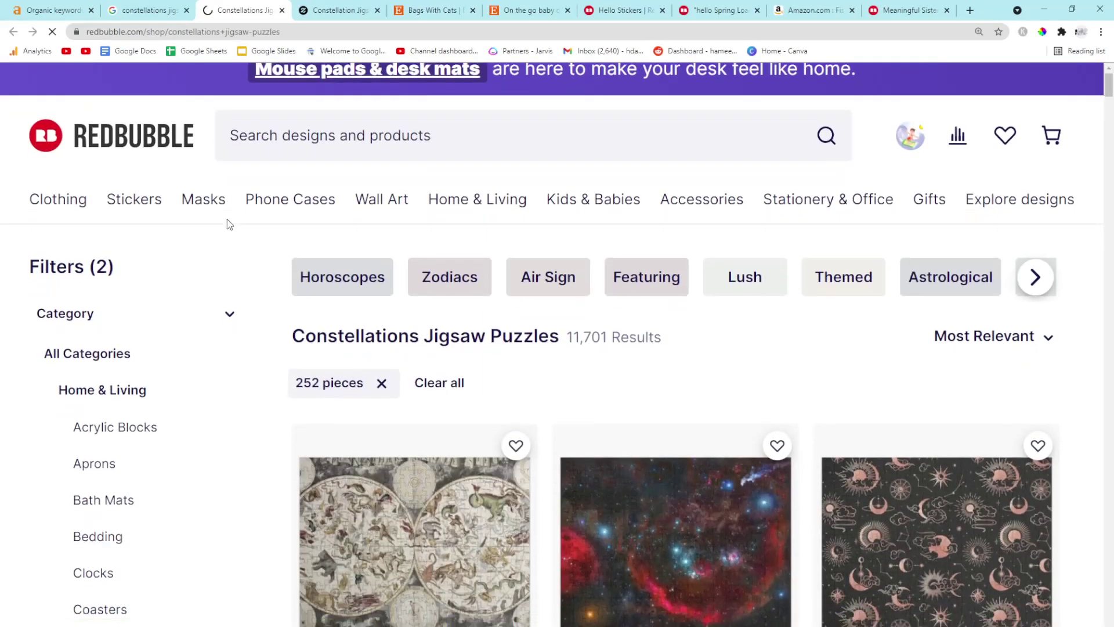
click(149, 10)
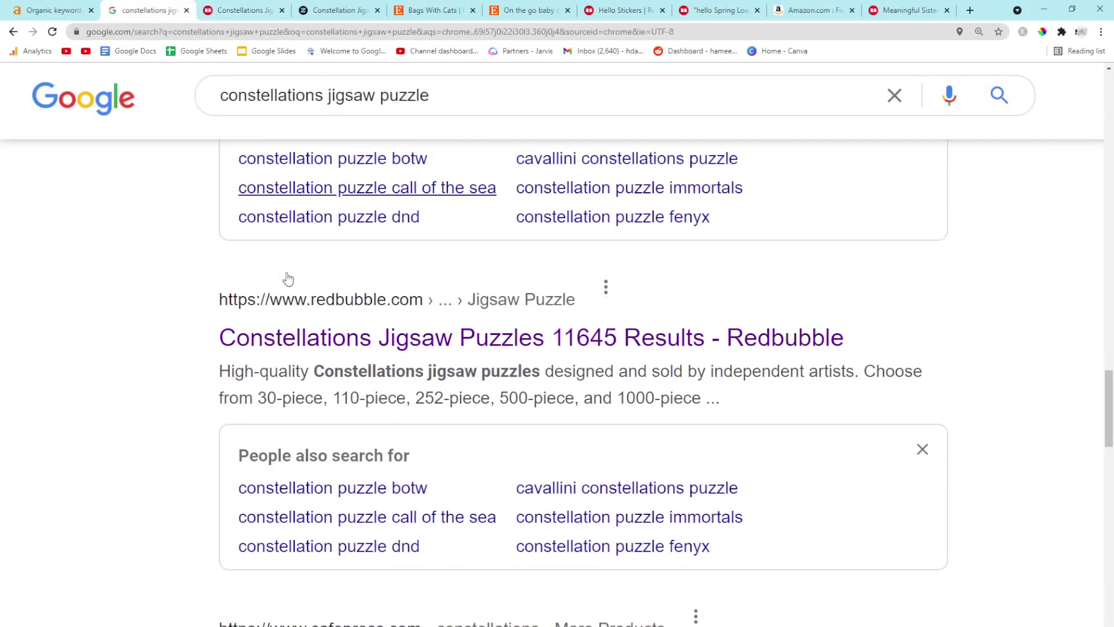
scroll(288, 267, down, 3)
scroll(287, 268, down, 1)
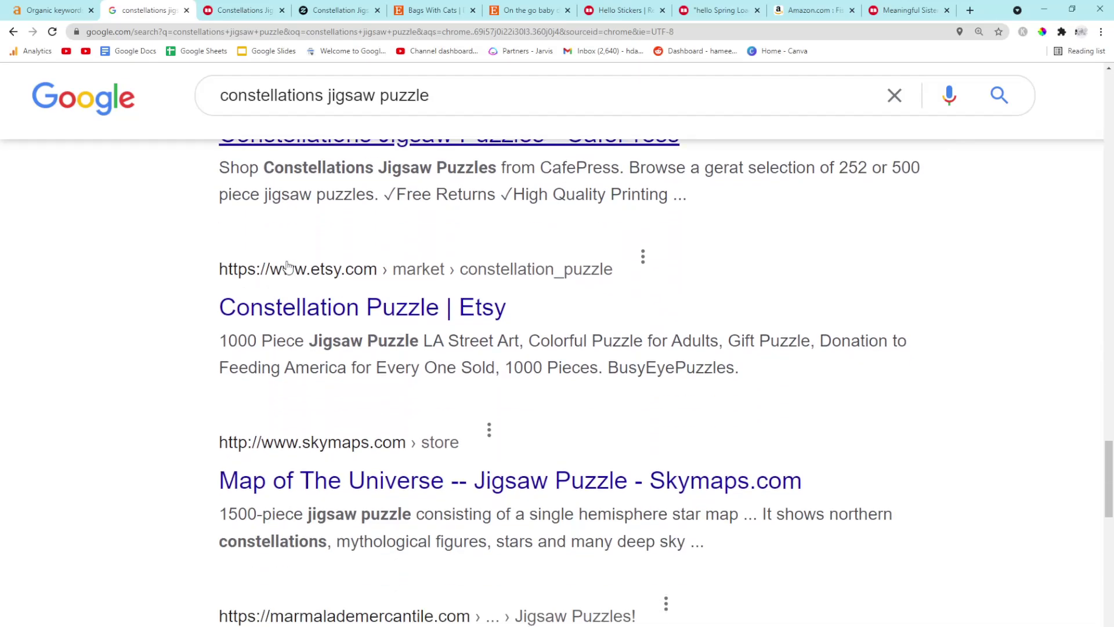
scroll(308, 471, down, 3)
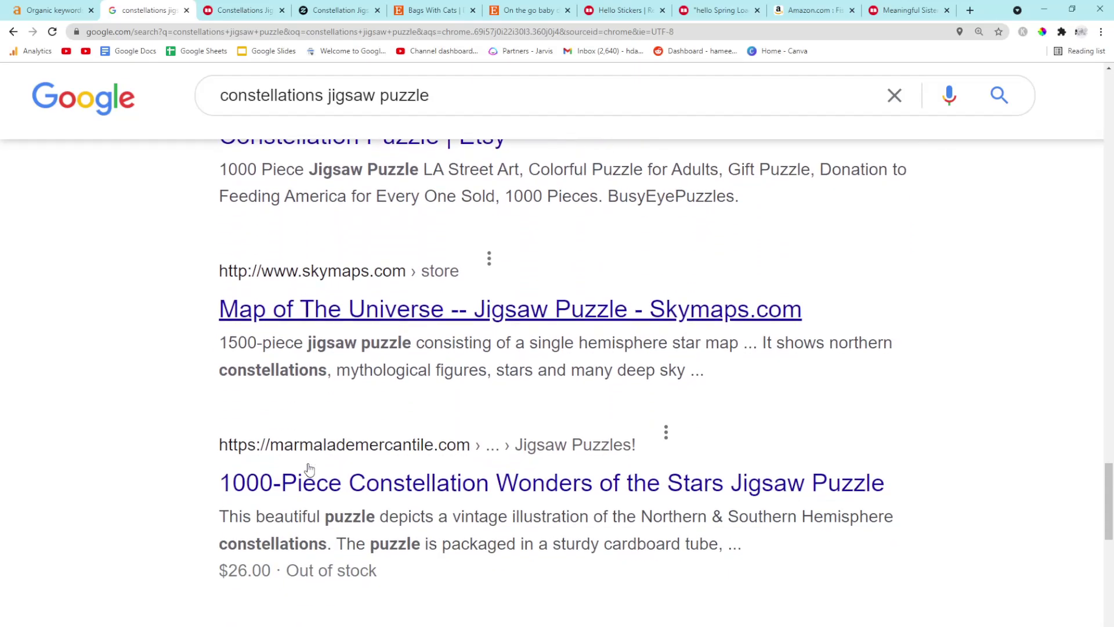
scroll(319, 363, up, 5)
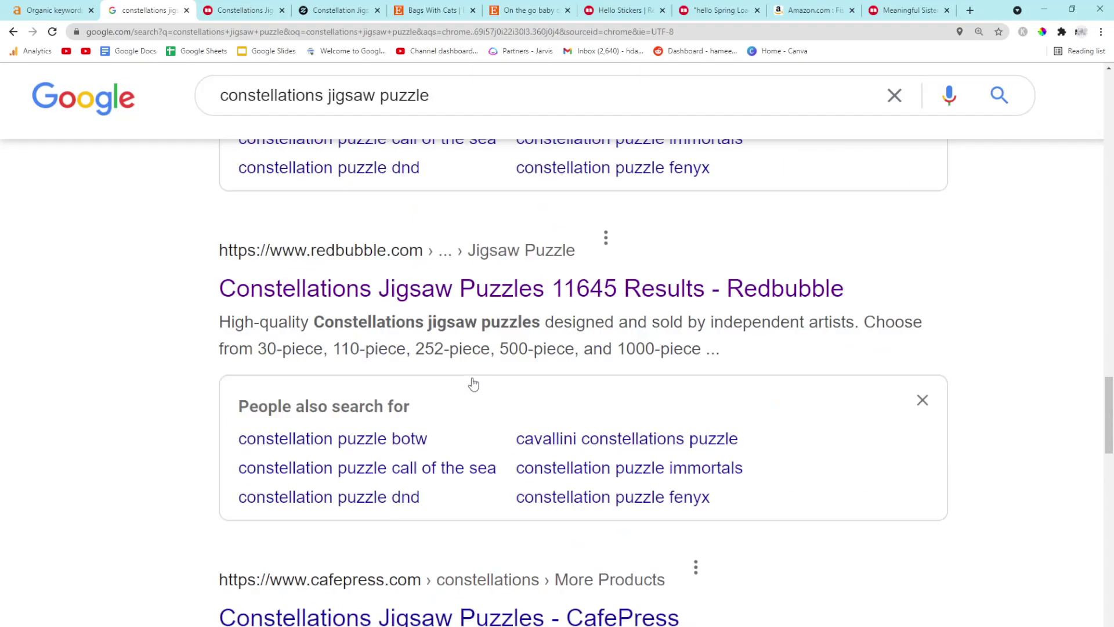
scroll(463, 394, up, 5)
scroll(462, 394, up, 5)
scroll(463, 394, up, 3)
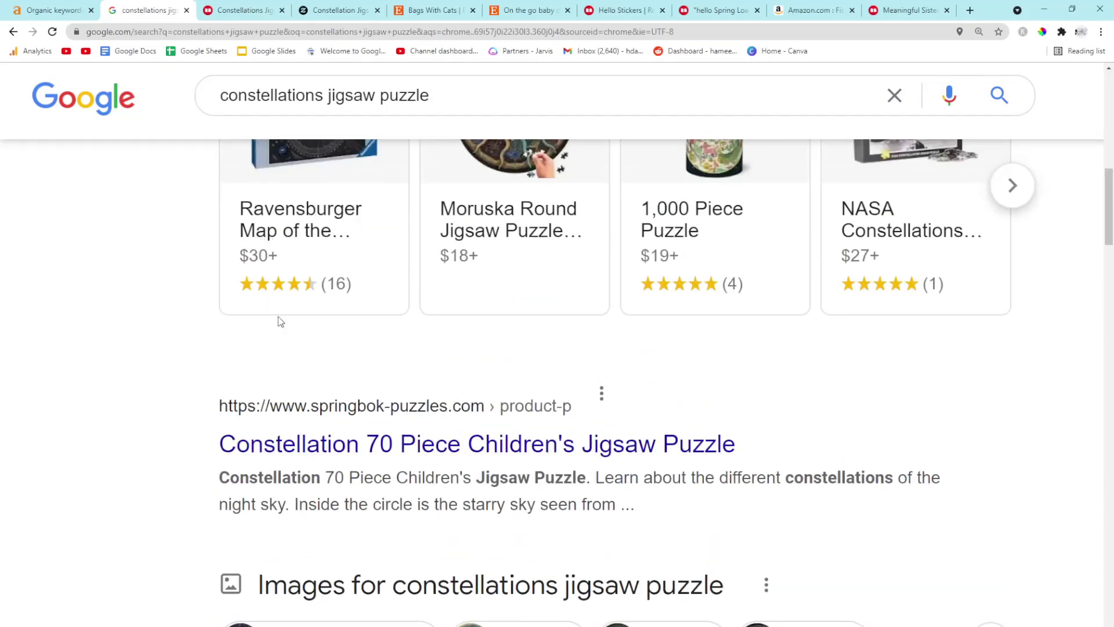
scroll(278, 316, up, 4)
scroll(225, 280, up, 4)
scroll(225, 280, up, 2)
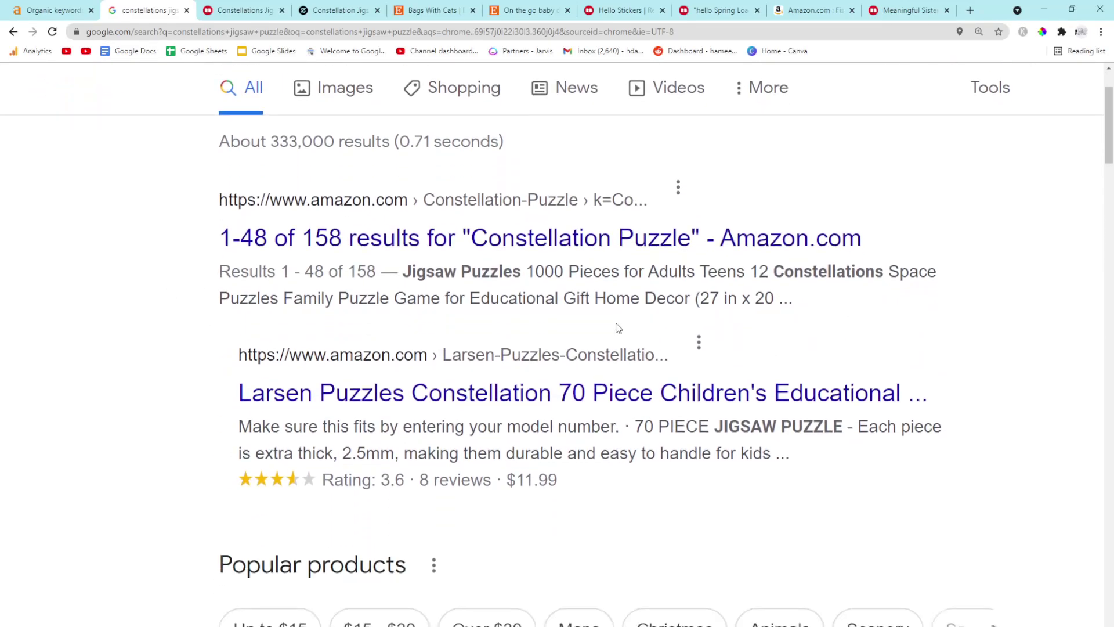
scroll(617, 327, down, 1)
click(331, 228)
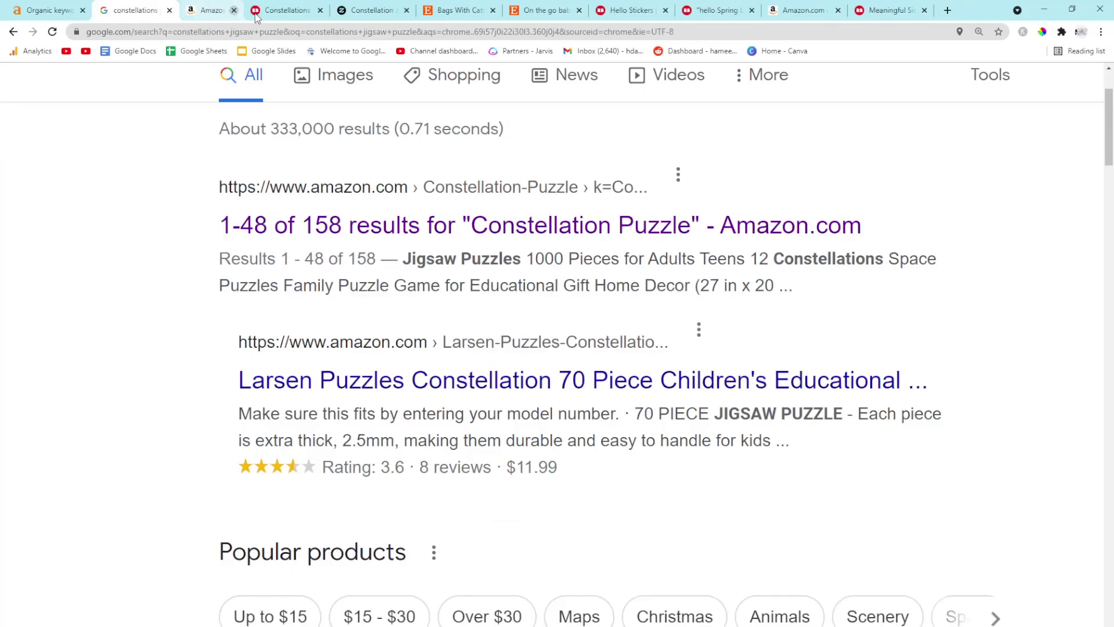
click(169, 12)
click(48, 11)
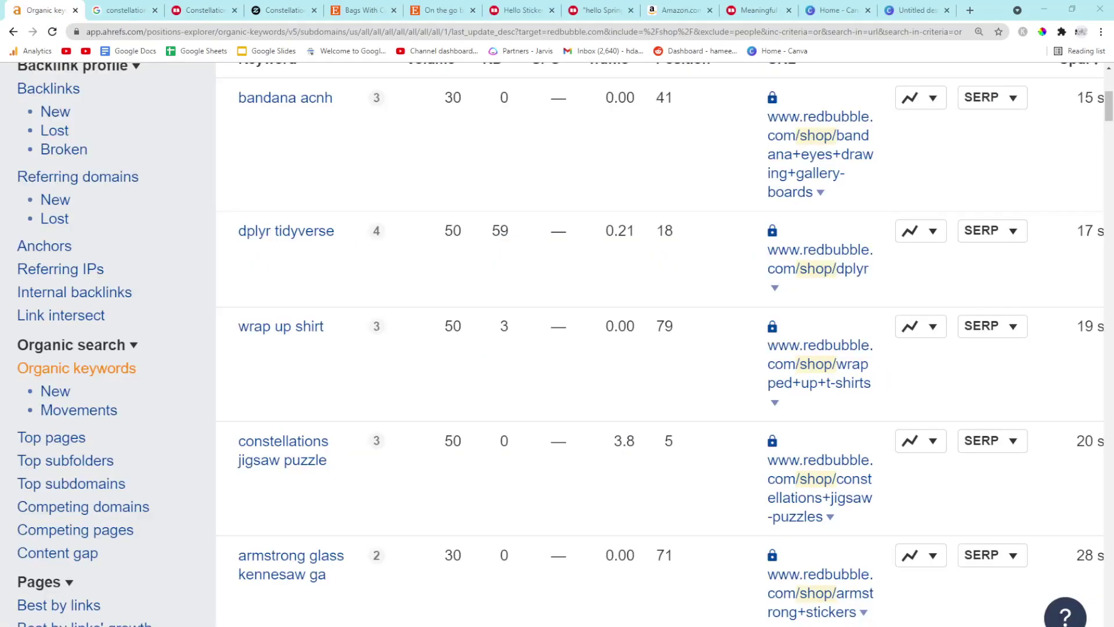
scroll(647, 366, down, 1)
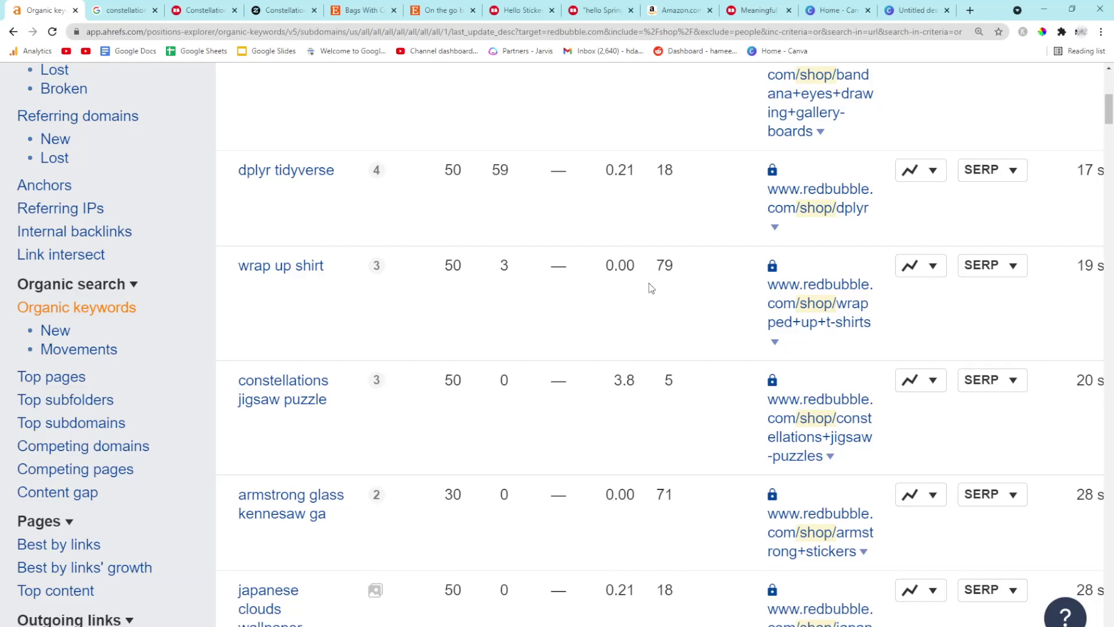
scroll(649, 284, down, 2)
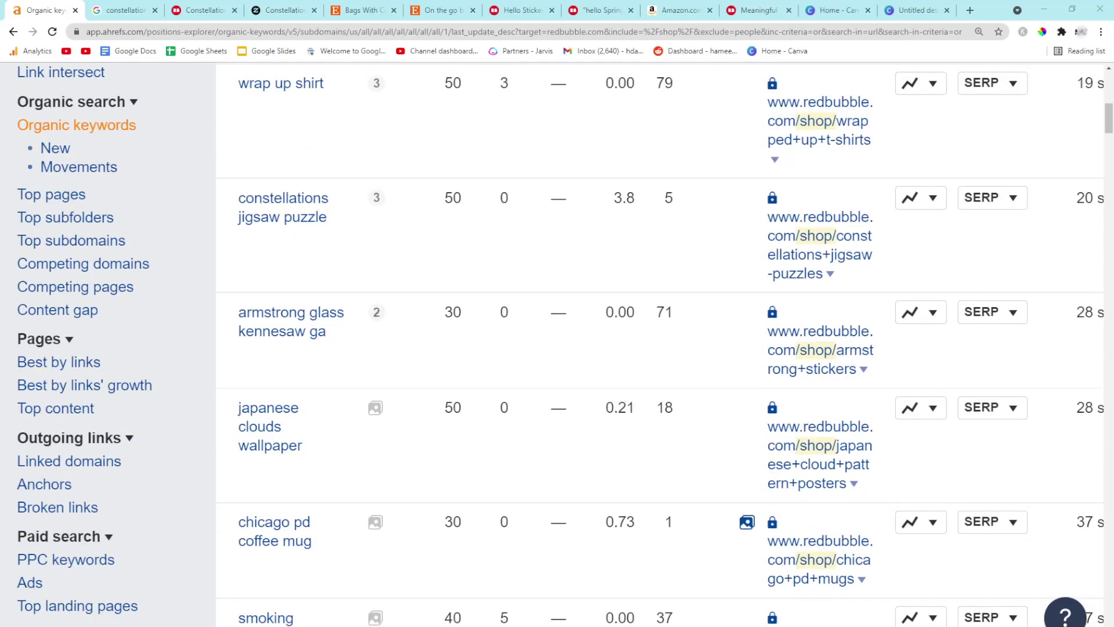
scroll(649, 283, down, 1)
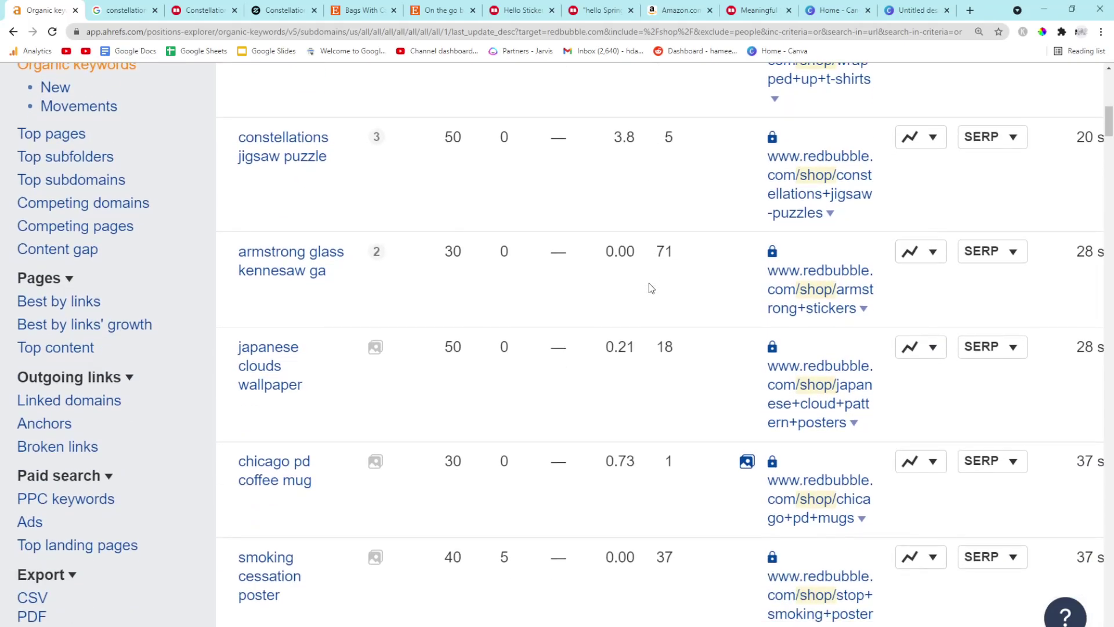
scroll(648, 283, up, 1)
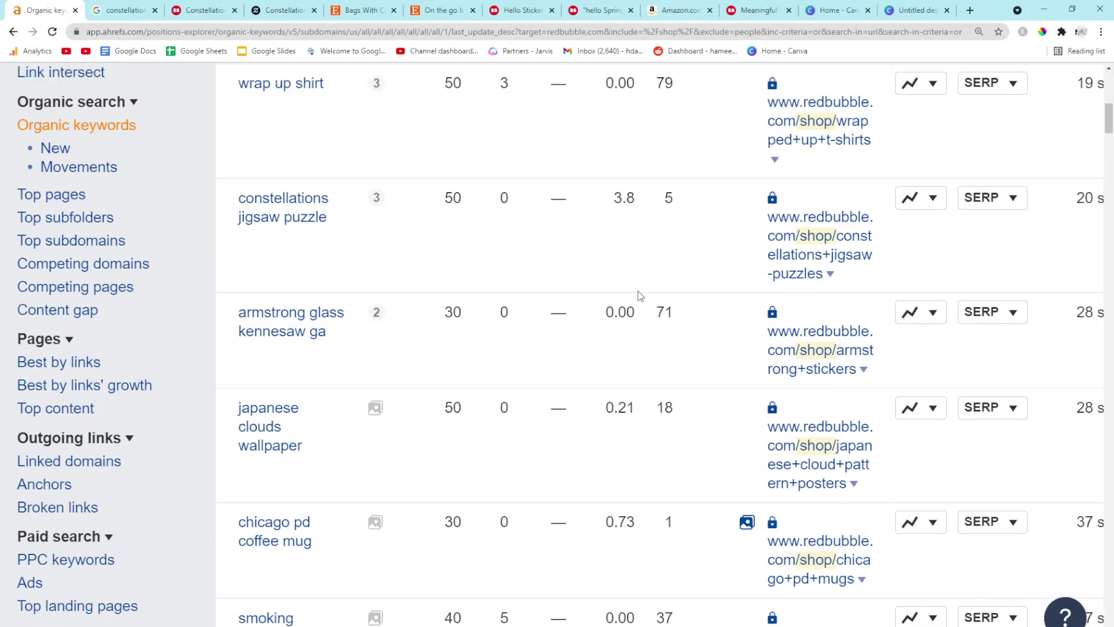
scroll(638, 291, up, 3)
scroll(638, 292, up, 4)
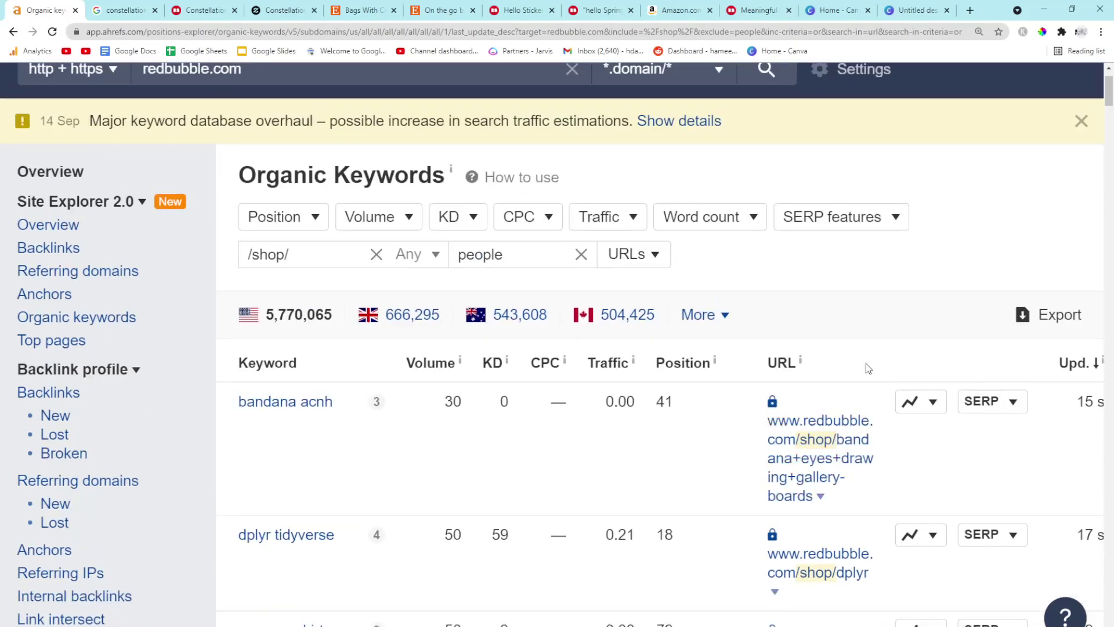
scroll(867, 369, down, 2)
scroll(957, 261, down, 1)
scroll(679, 322, down, 3)
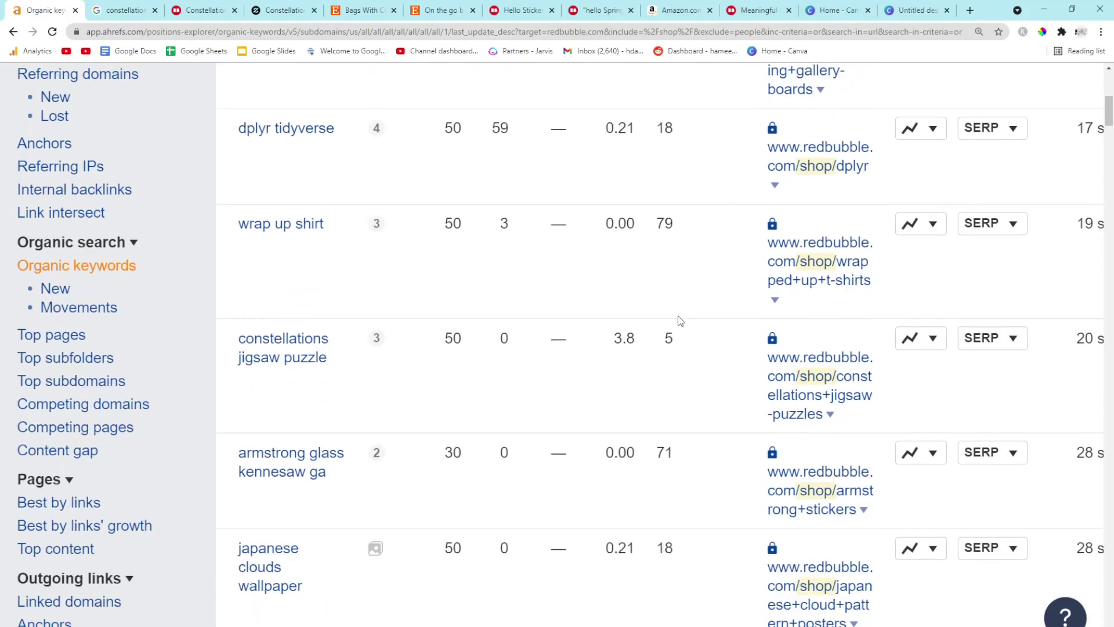
scroll(679, 322, down, 2)
scroll(680, 322, down, 1)
scroll(308, 456, down, 1)
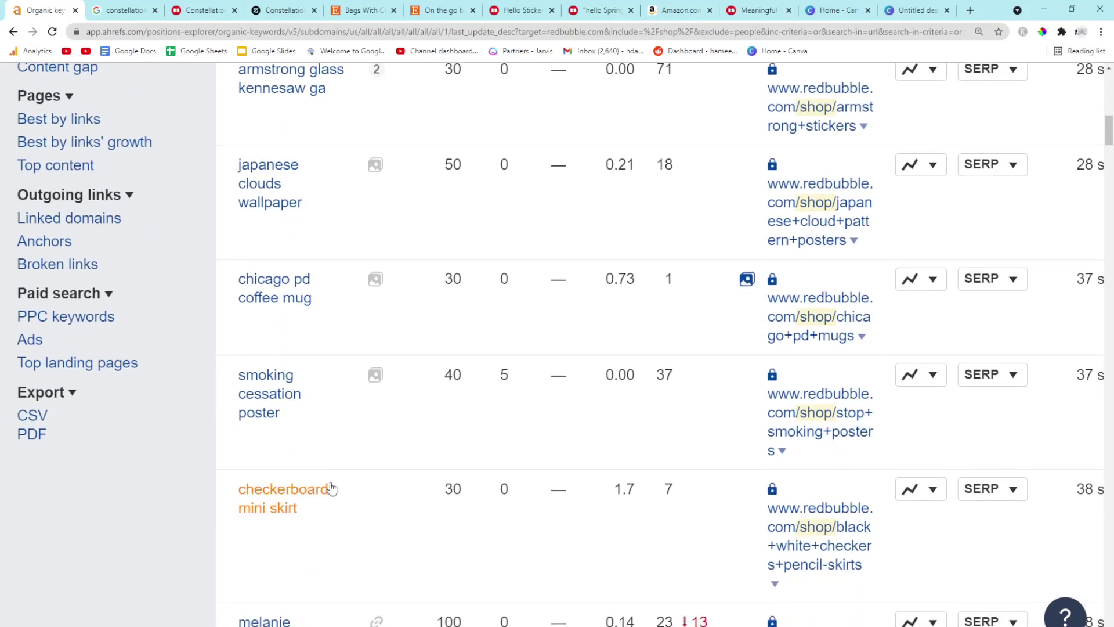
Select 'smoking cessation poster' (volume 40, KD 5, position 37) in the Ahrefs list
drag(309, 424, 228, 387)
key(ctrl+c)
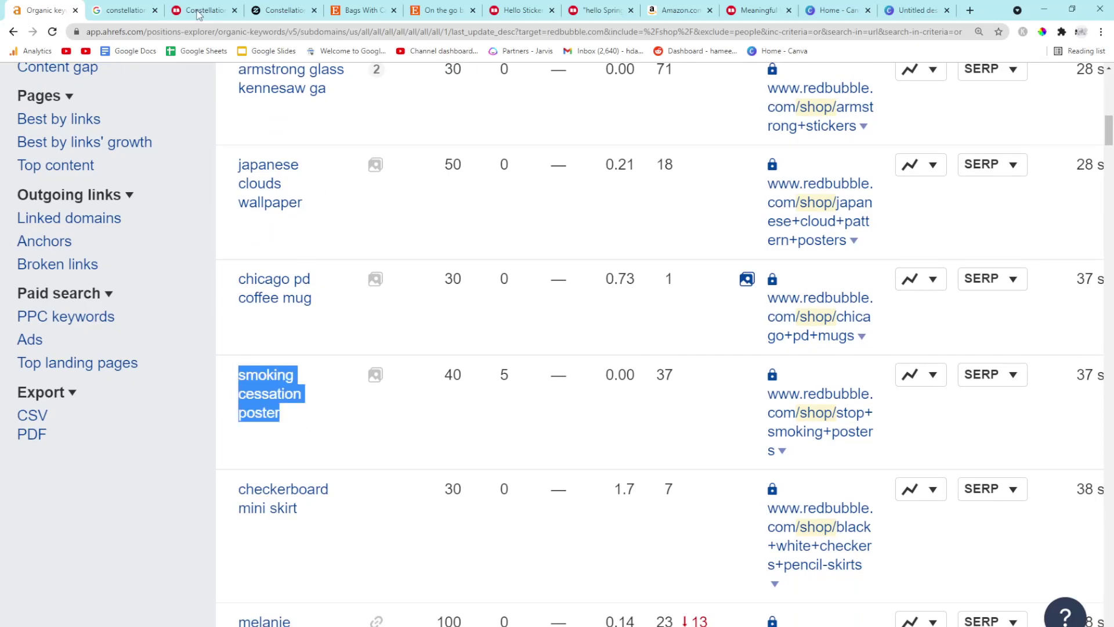
Search Google for 'smoking cessation poster' and look for Redbubble with find-on-page
click(122, 10)
click(45, 11)
click(115, 10)
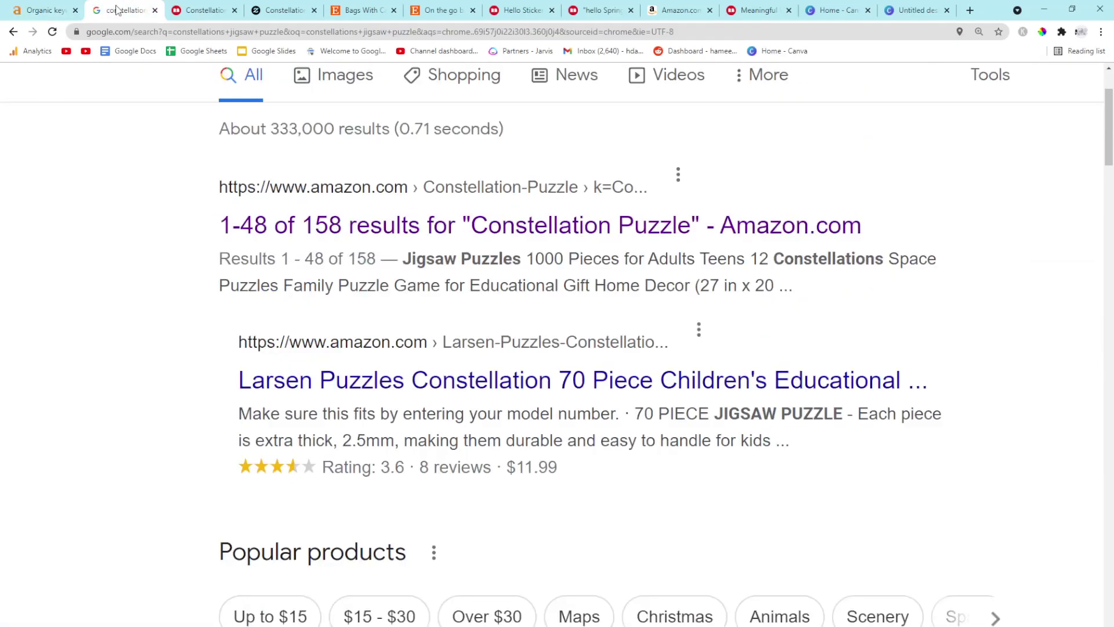
scroll(306, 164, up, 2)
click(349, 122)
key(ctrl+a)
key(ctrl+v)
key(Return)
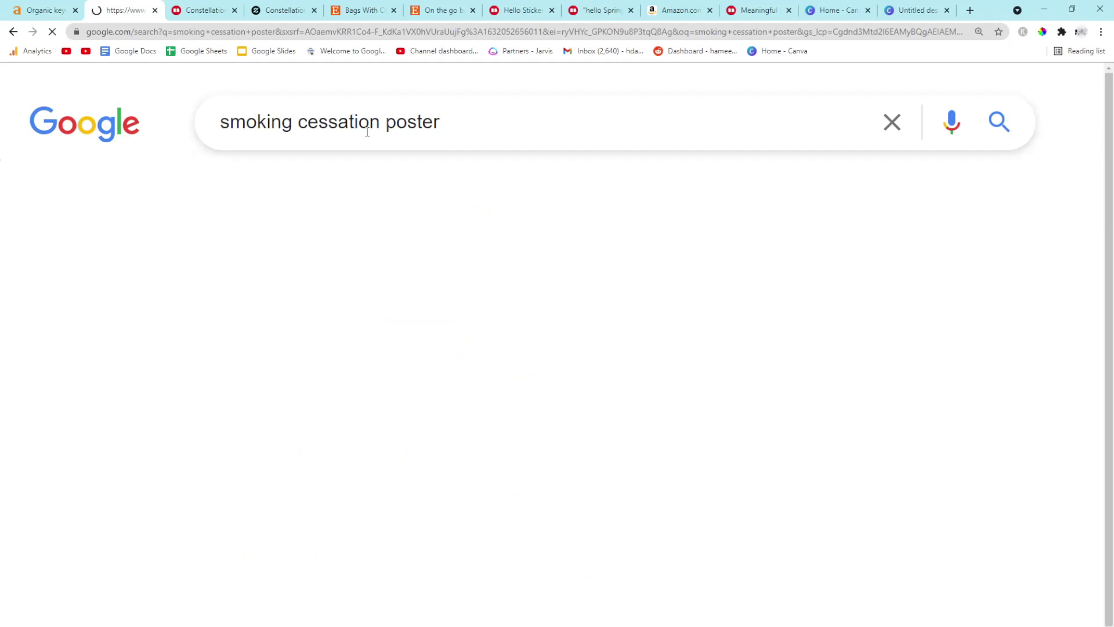
scroll(164, 358, down, 6)
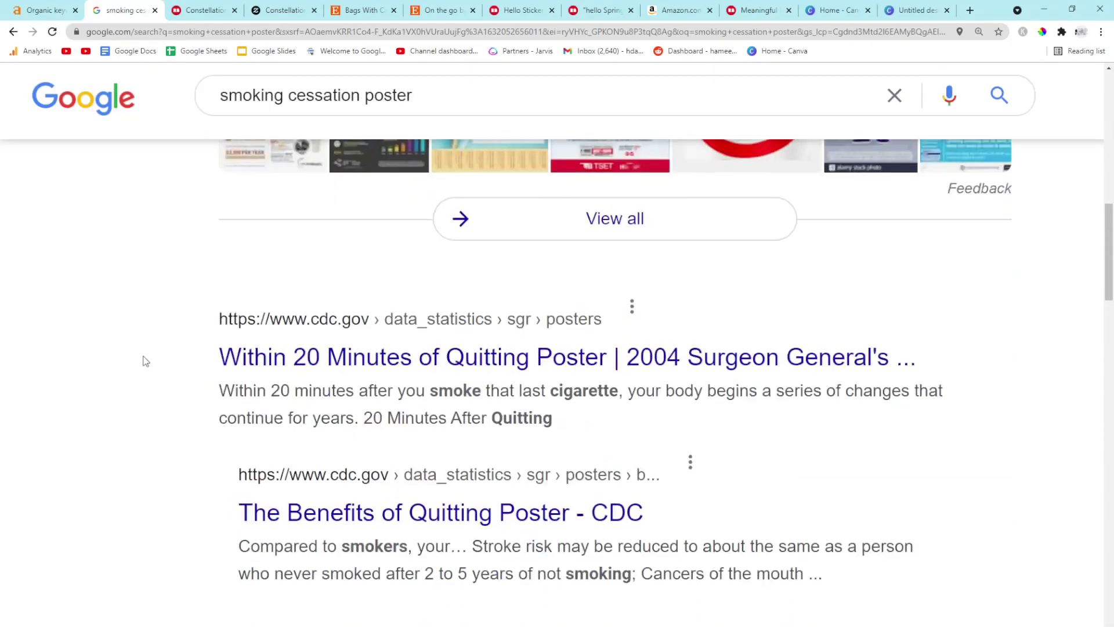
scroll(146, 361, down, 5)
key(ctrl+f)
text(redb)
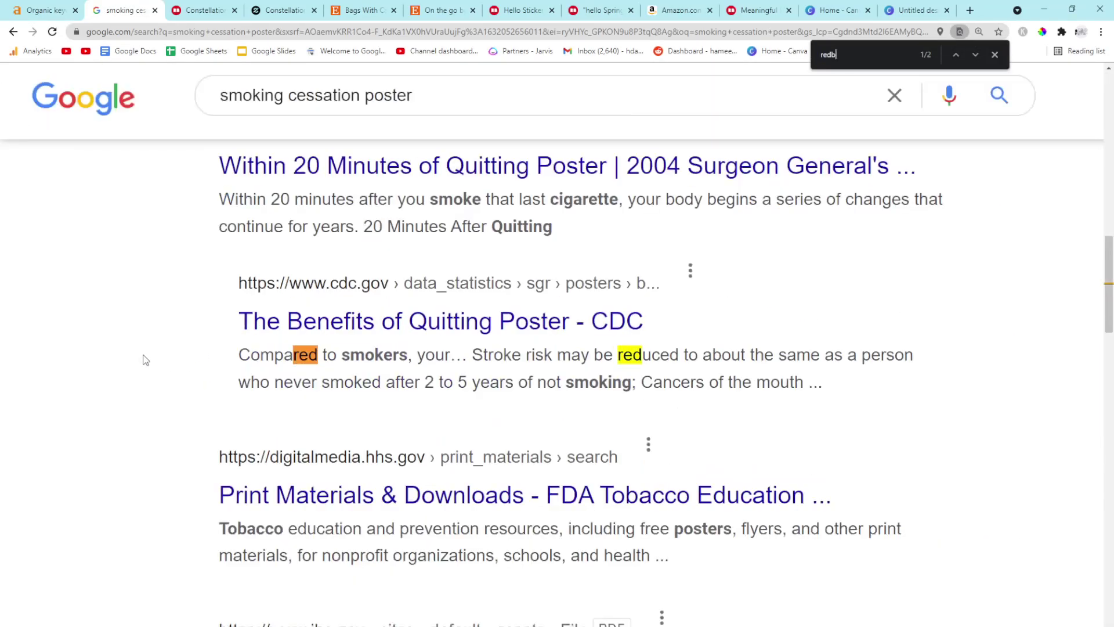
text(ub)
click(39, 10)
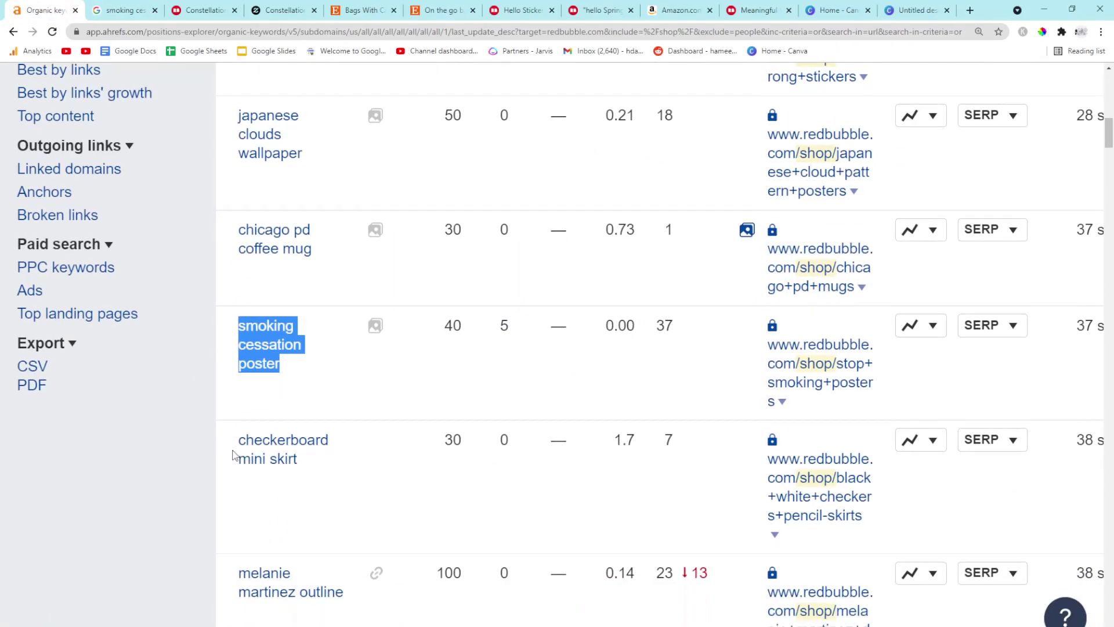
scroll(257, 450, down, 3)
scroll(257, 451, down, 3)
scroll(296, 453, down, 1)
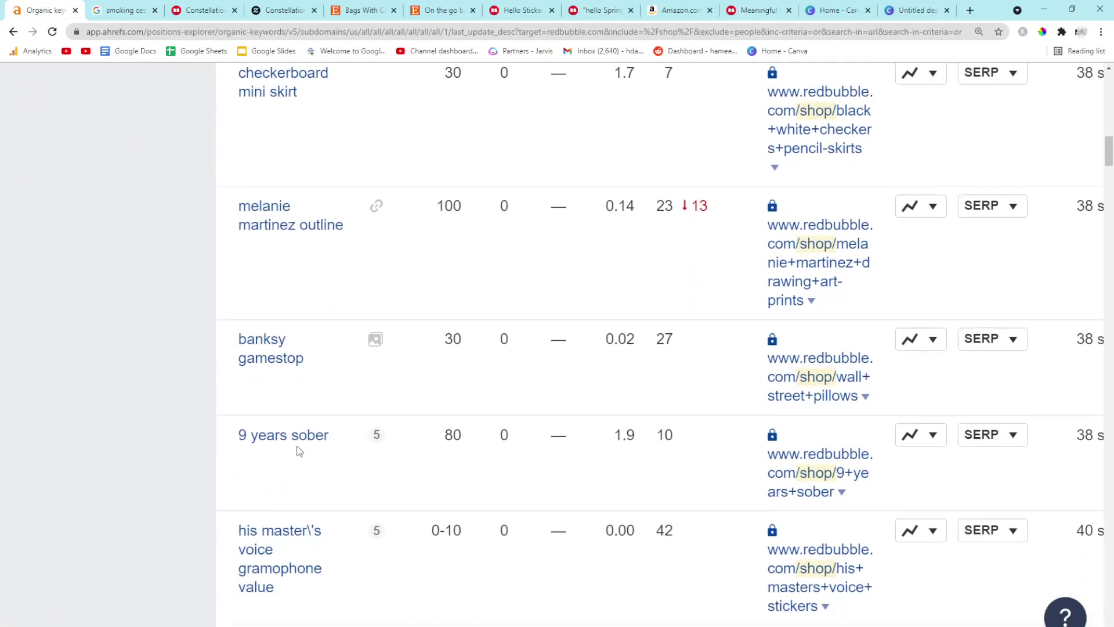
drag(341, 371, 213, 371)
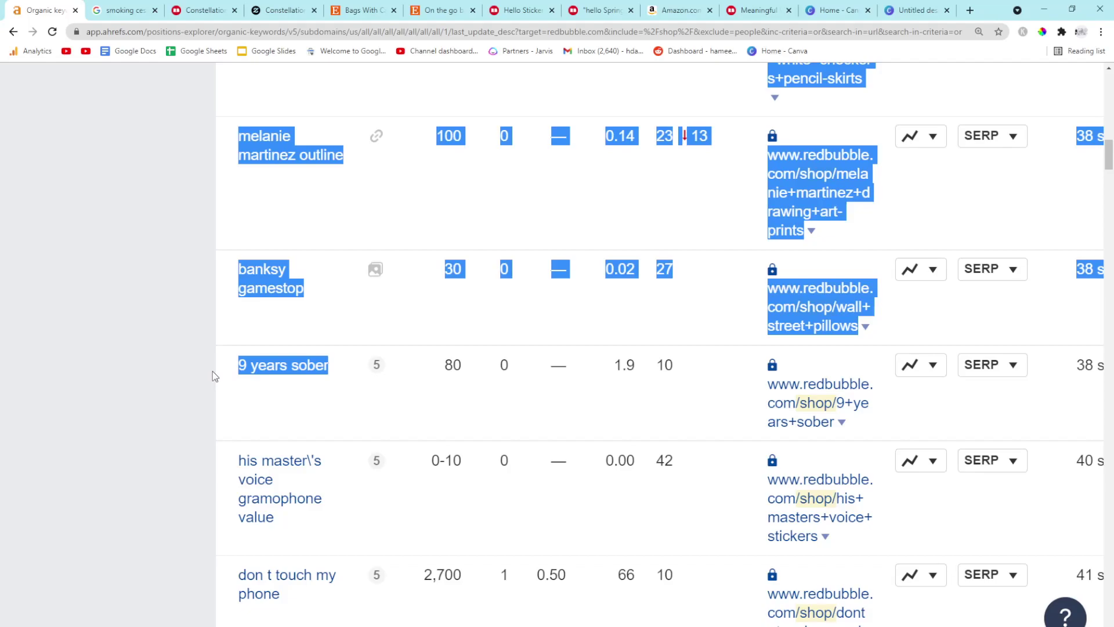
click(115, 384)
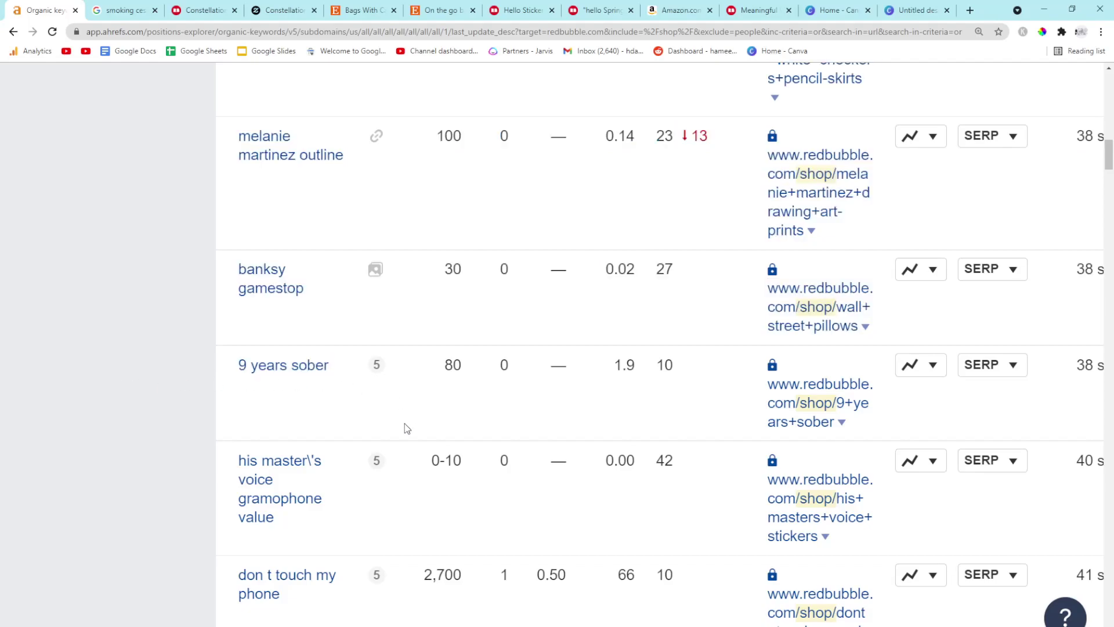
scroll(404, 423, up, 5)
scroll(407, 426, up, 3)
scroll(406, 426, up, 3)
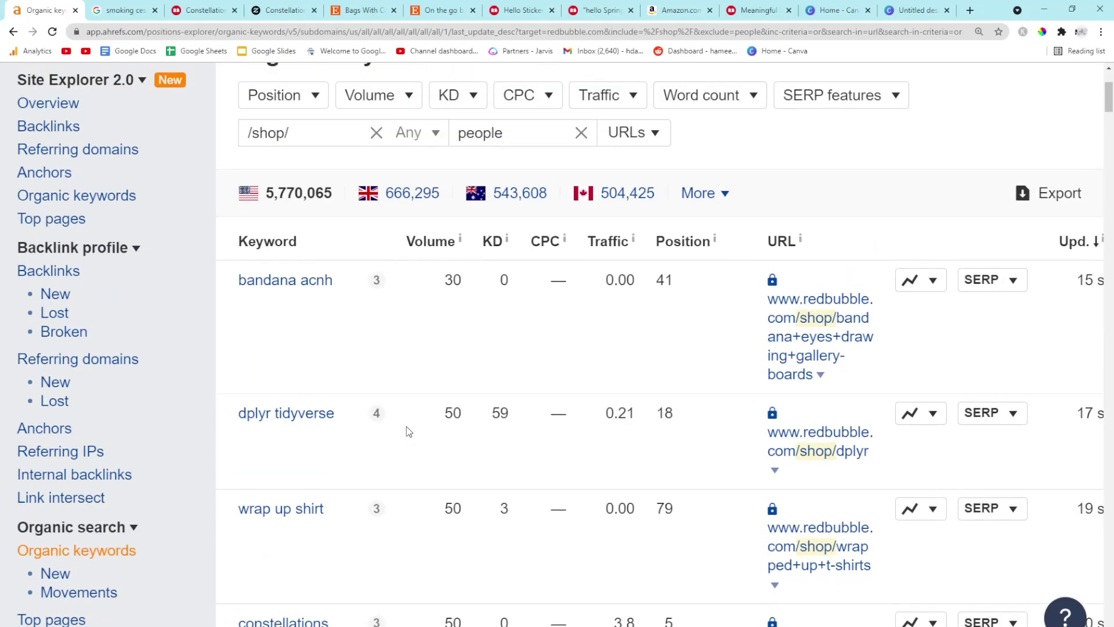
Set the Volume filter's From value to 1,000 and apply it
click(377, 95)
click(477, 140)
text(1000)
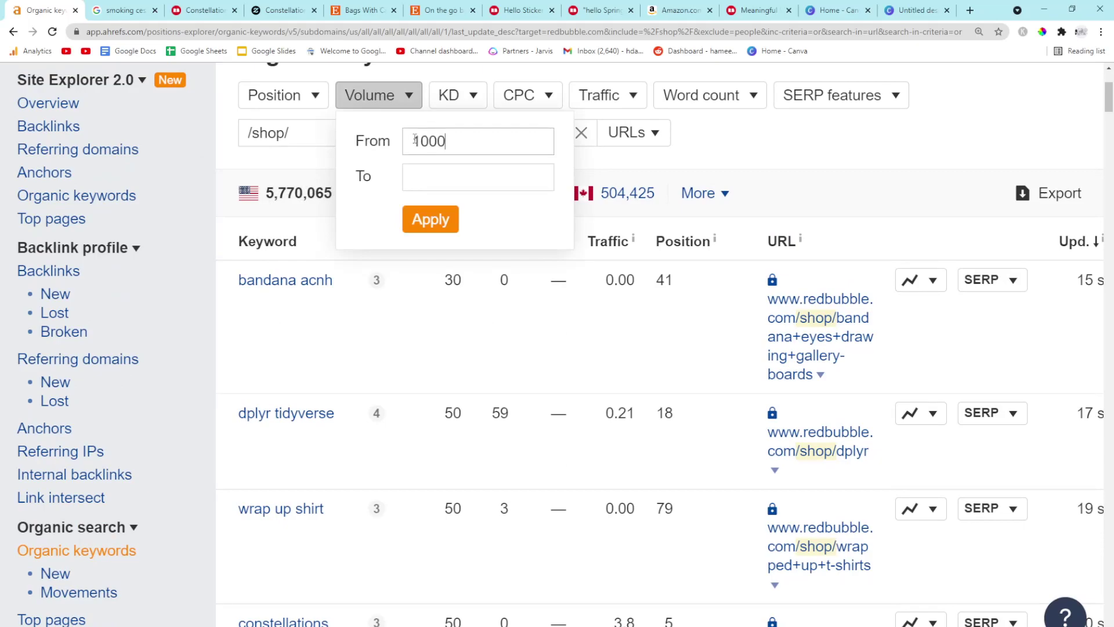
click(478, 176)
click(430, 218)
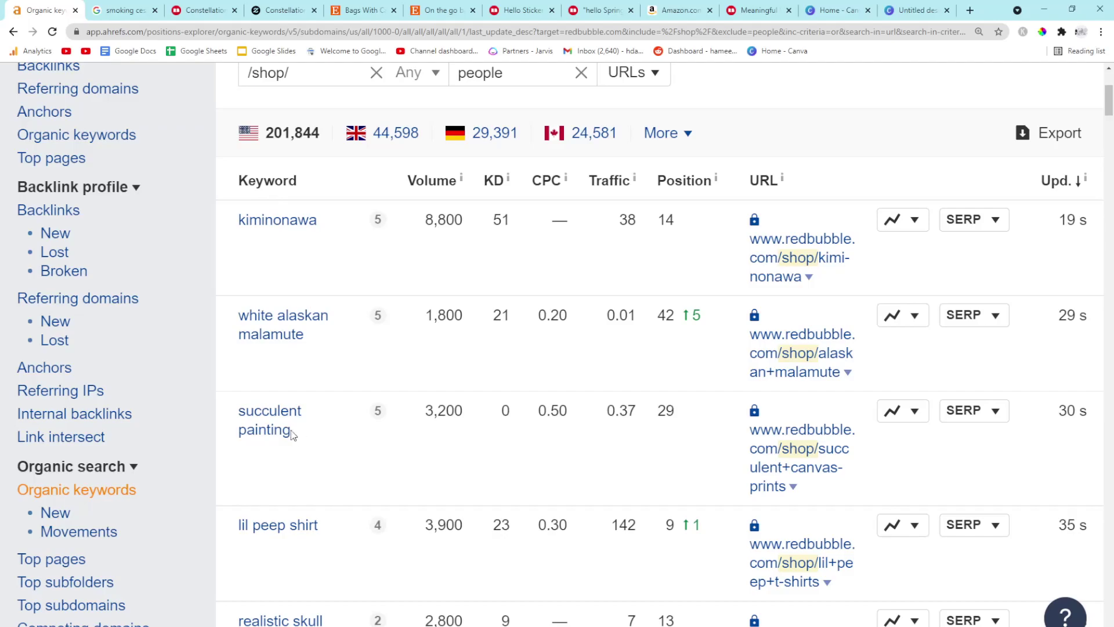
Copy 'succulent painting' from Ahrefs and search for it on Google
drag(292, 435, 226, 419)
key(ctrl+c)
click(122, 10)
triple_click(289, 96)
key(ctrl+v)
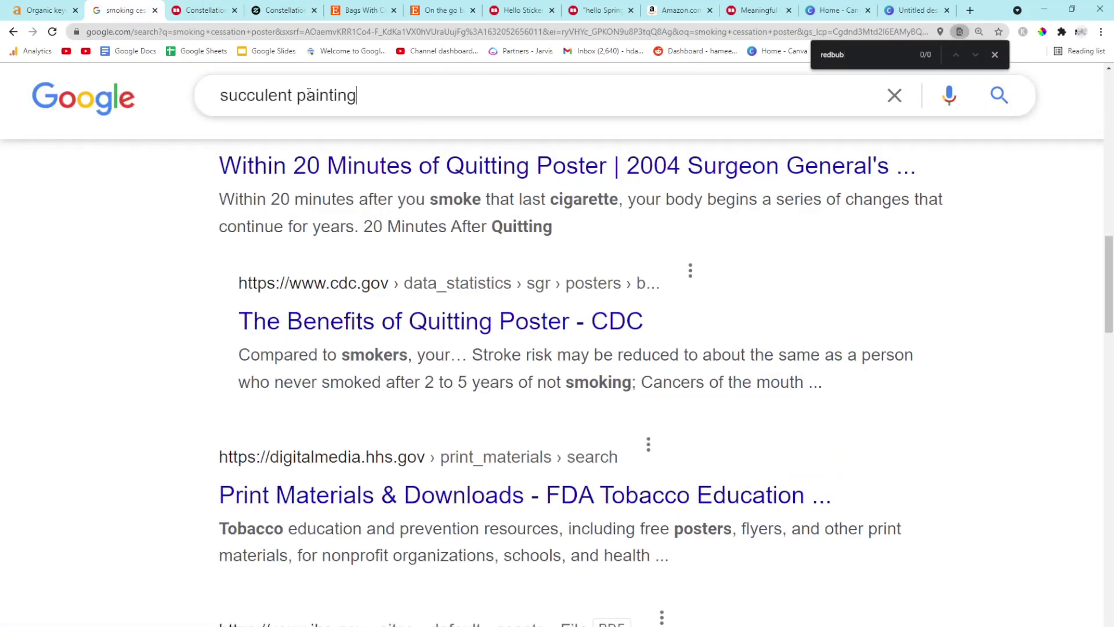
key(Return)
scroll(324, 410, down, 5)
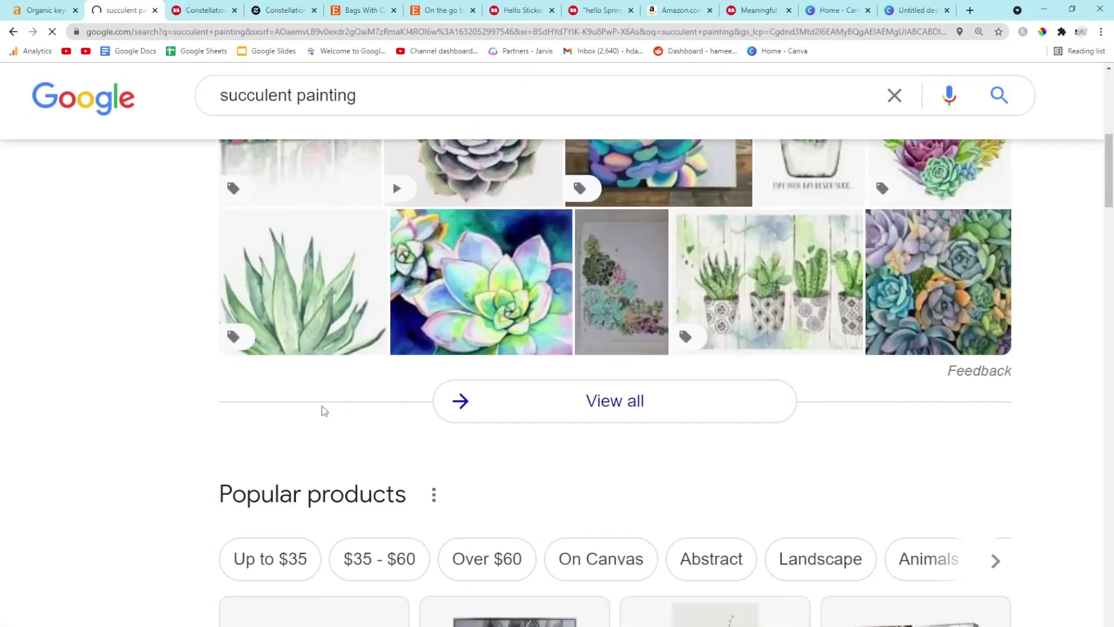
scroll(324, 410, down, 5)
scroll(324, 411, down, 3)
scroll(324, 411, down, 3)
scroll(324, 410, down, 4)
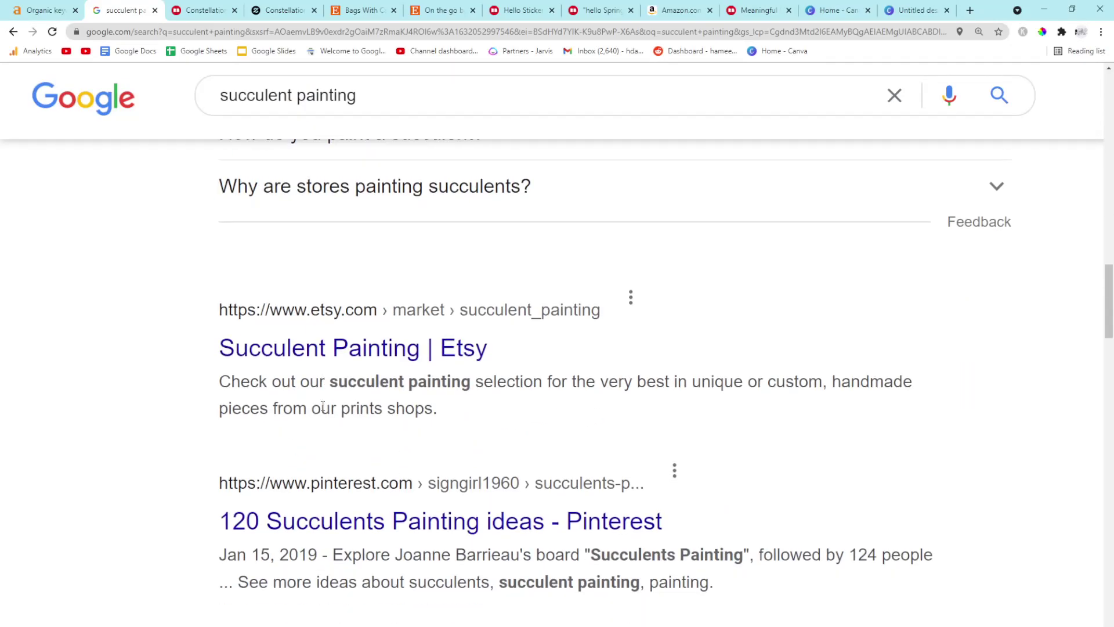
Open the Etsy succulent painting listings in a new tab, then go back to Ahrefs
click(304, 352)
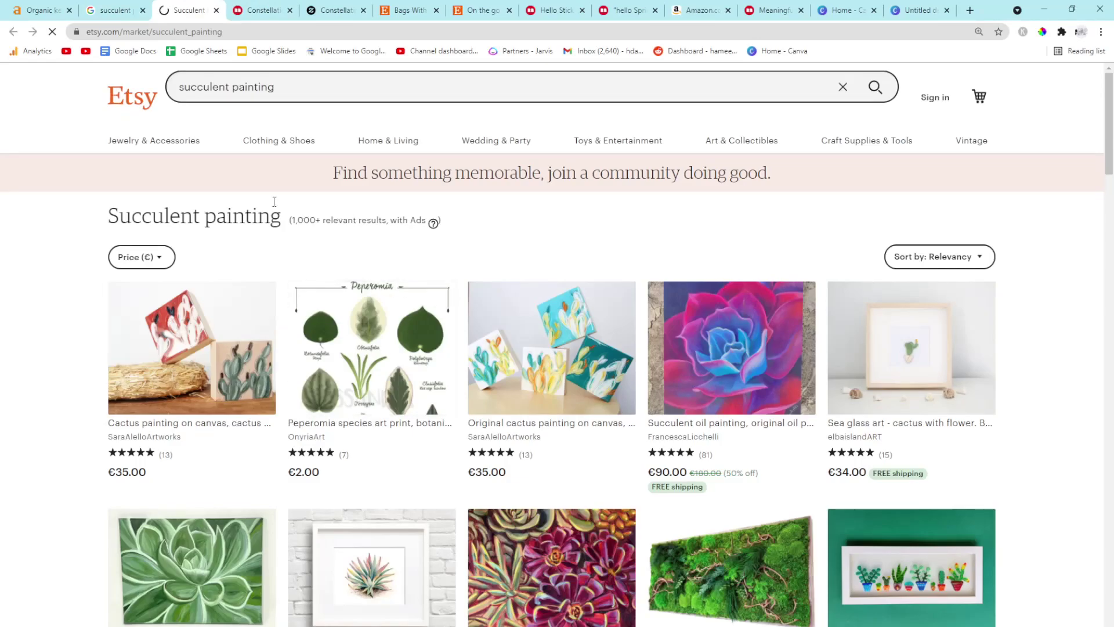
click(114, 10)
scroll(283, 400, down, 3)
scroll(284, 401, down, 3)
scroll(235, 348, down, 2)
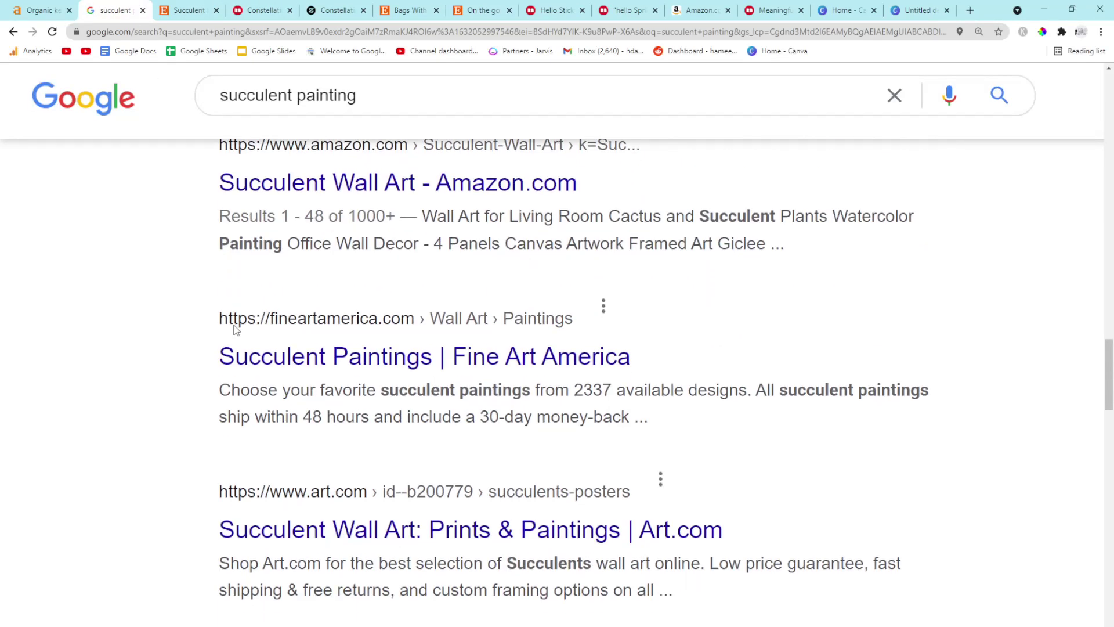
scroll(235, 332, down, 1)
scroll(236, 330, down, 2)
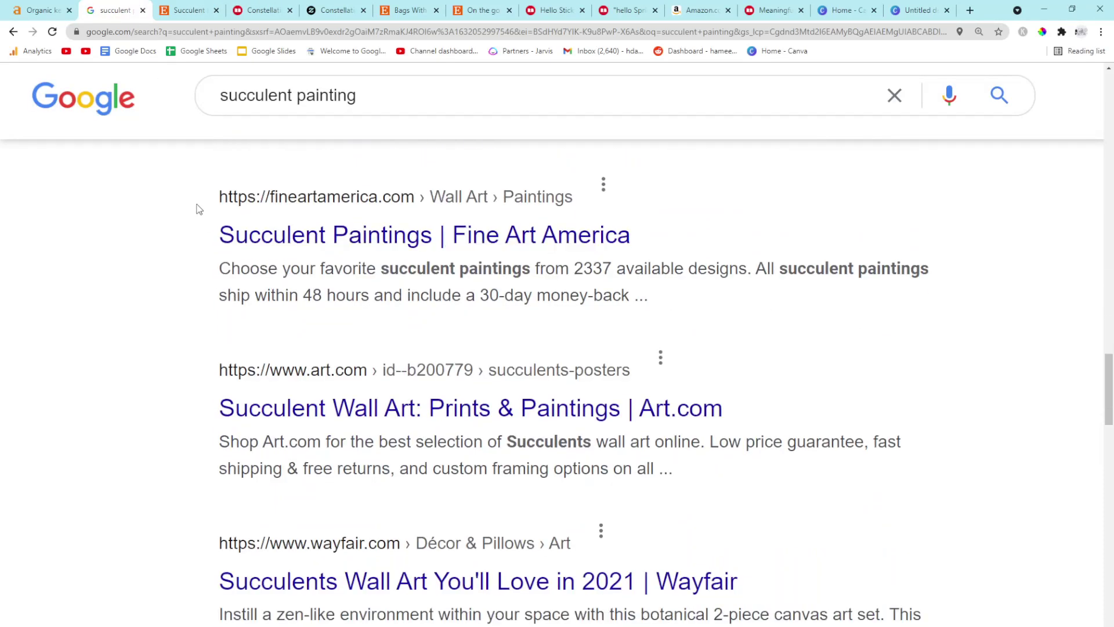
scroll(198, 209, down, 2)
scroll(198, 208, down, 1)
click(41, 10)
scroll(305, 418, down, 2)
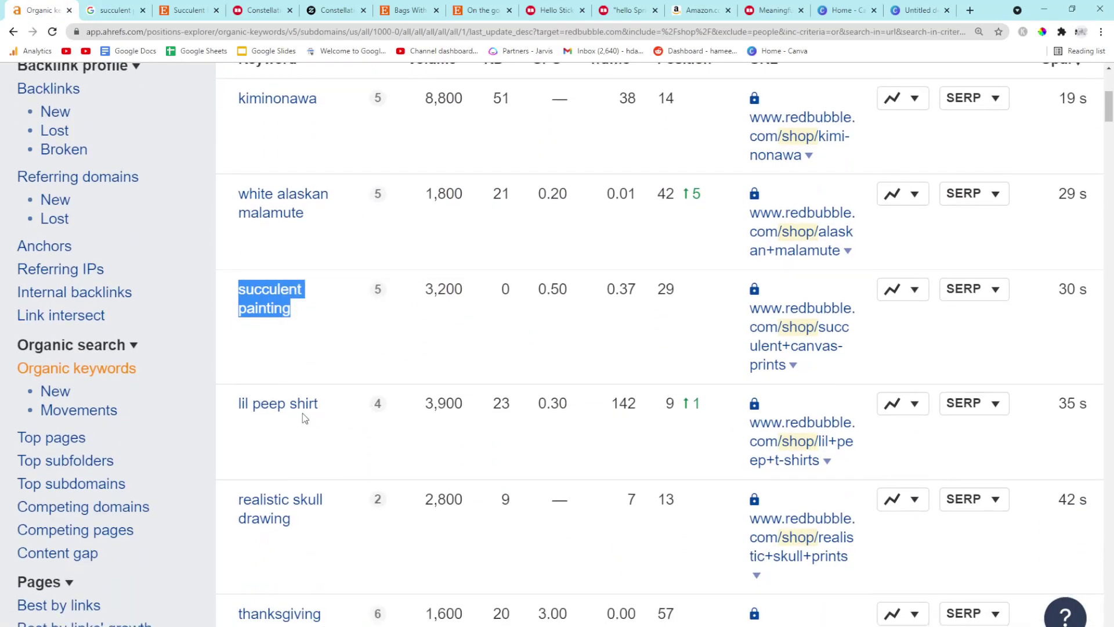
scroll(288, 418, down, 1)
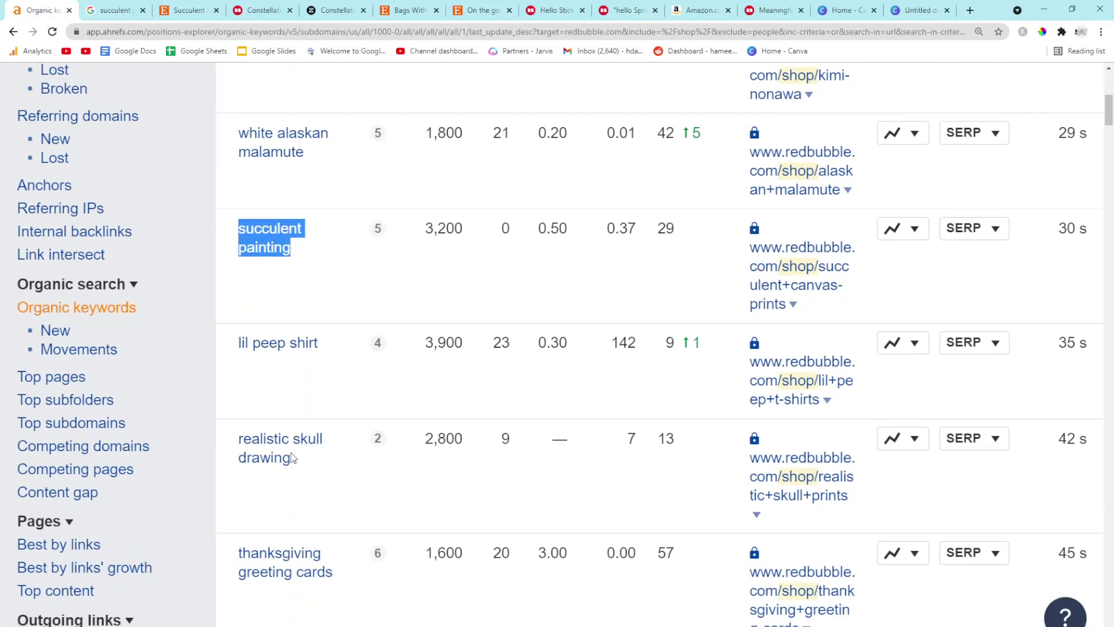
Open the redbubble.com/shop/realistic+skull+prints page, then select 'realistic skull drawing' in Ahrefs
drag(296, 461, 237, 435)
click(330, 497)
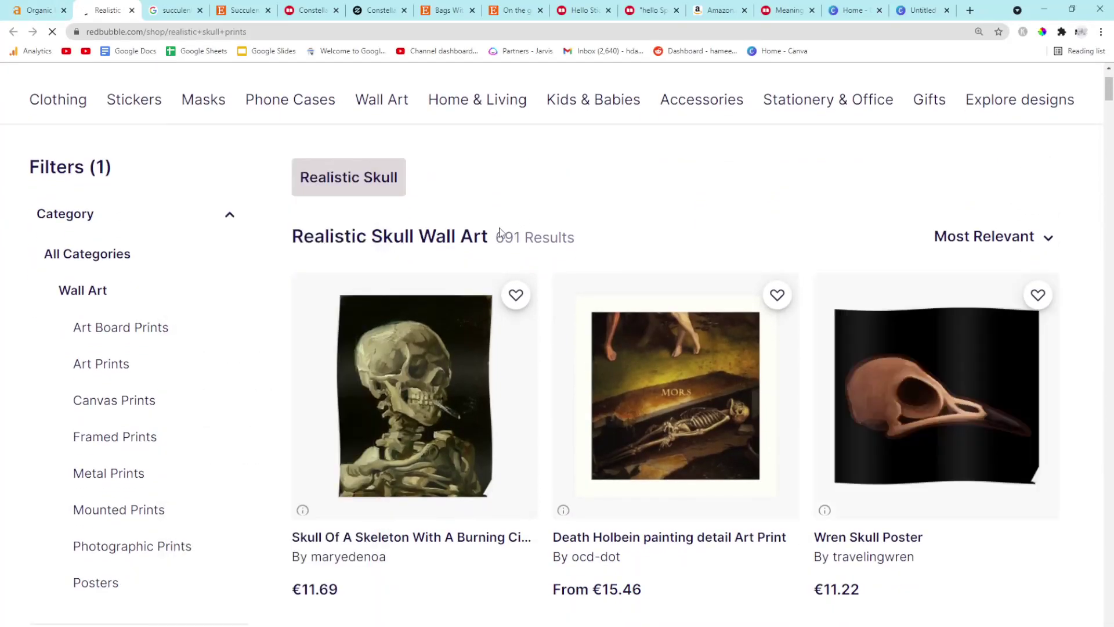
click(36, 10)
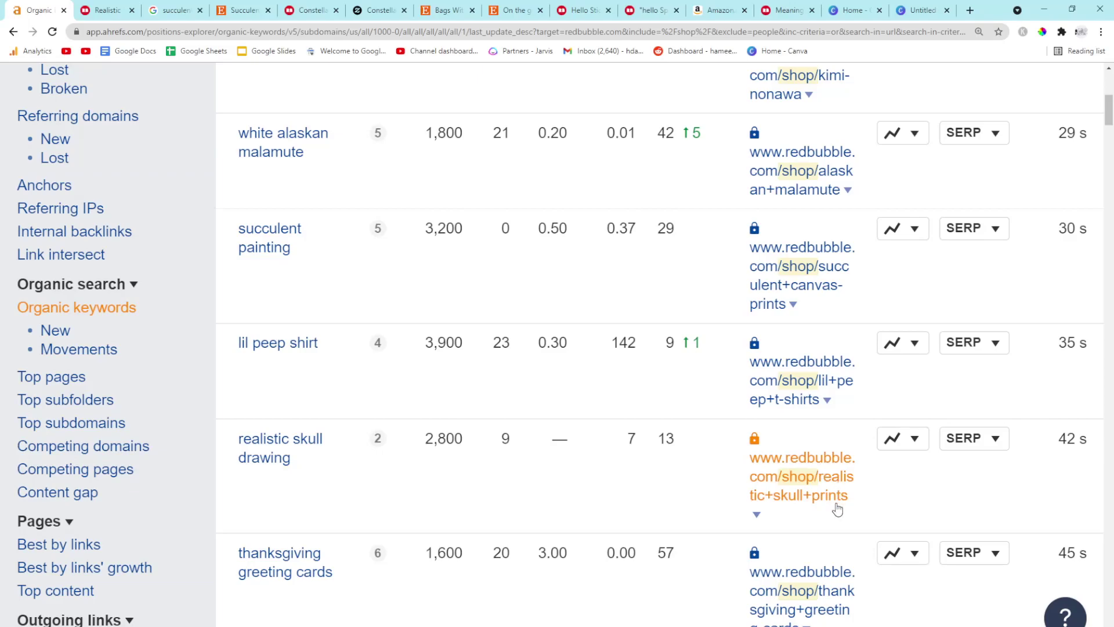
scroll(668, 440, up, 3)
scroll(667, 440, up, 3)
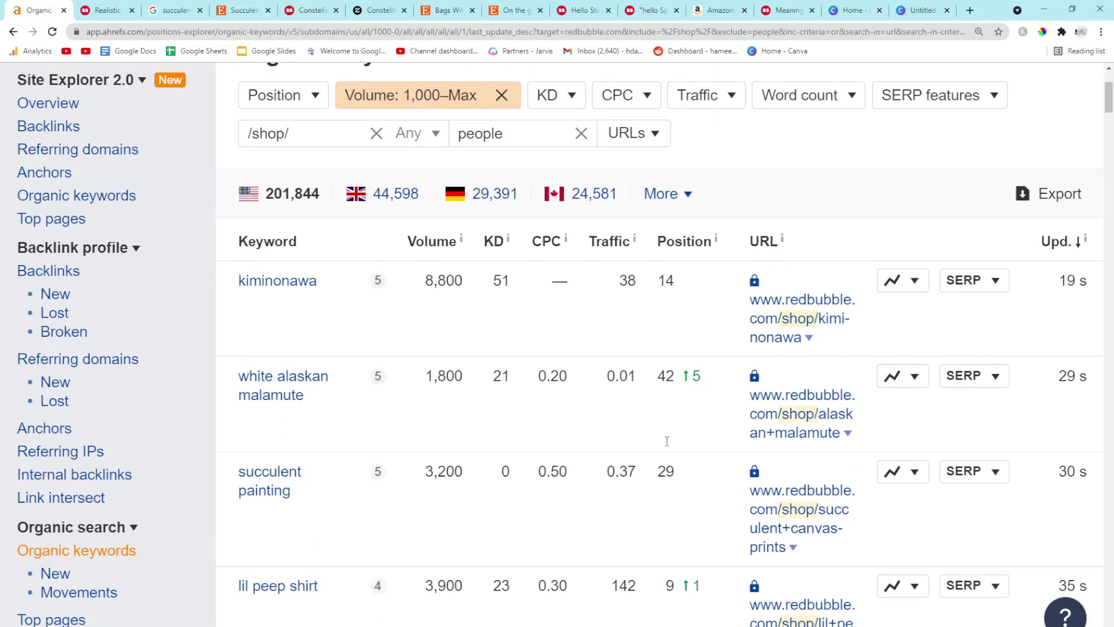
scroll(688, 421, down, 8)
double_click(669, 383)
click(642, 418)
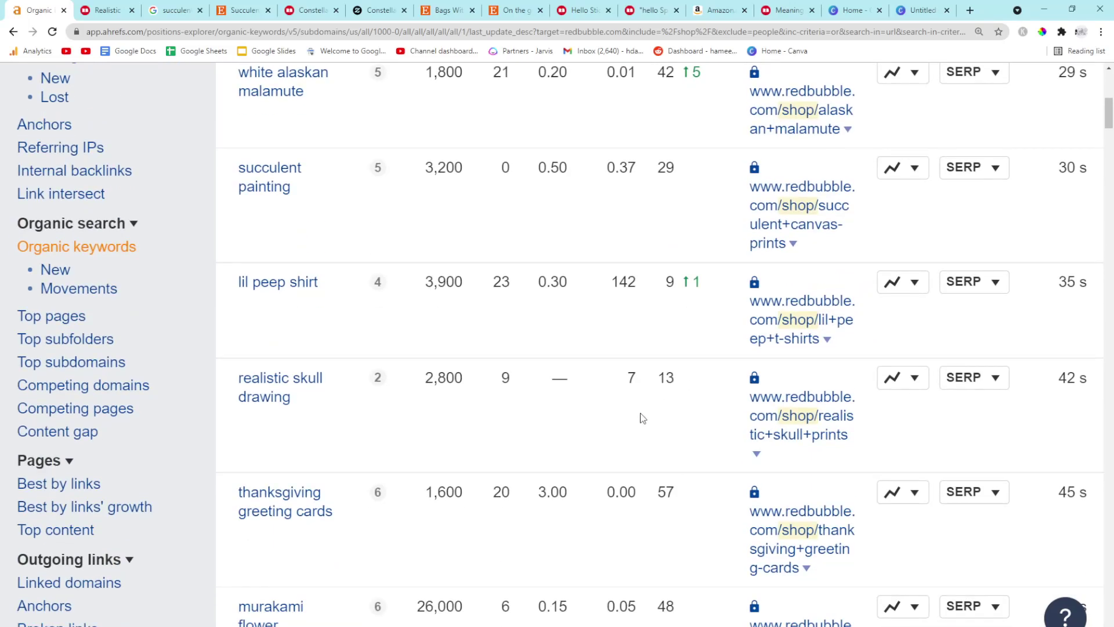
drag(304, 412, 234, 399)
Replace the Google query with 'realistic skull drawing' and search
key(ctrl+c)
click(174, 10)
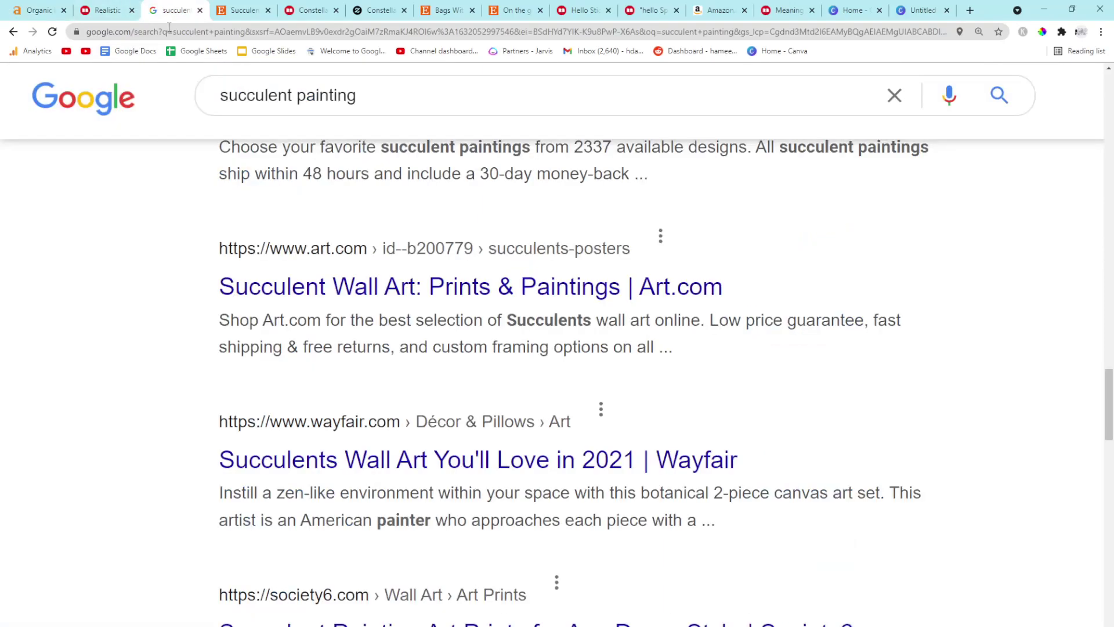
click(322, 94)
key(ctrl+a)
key(ctrl+v)
key(Return)
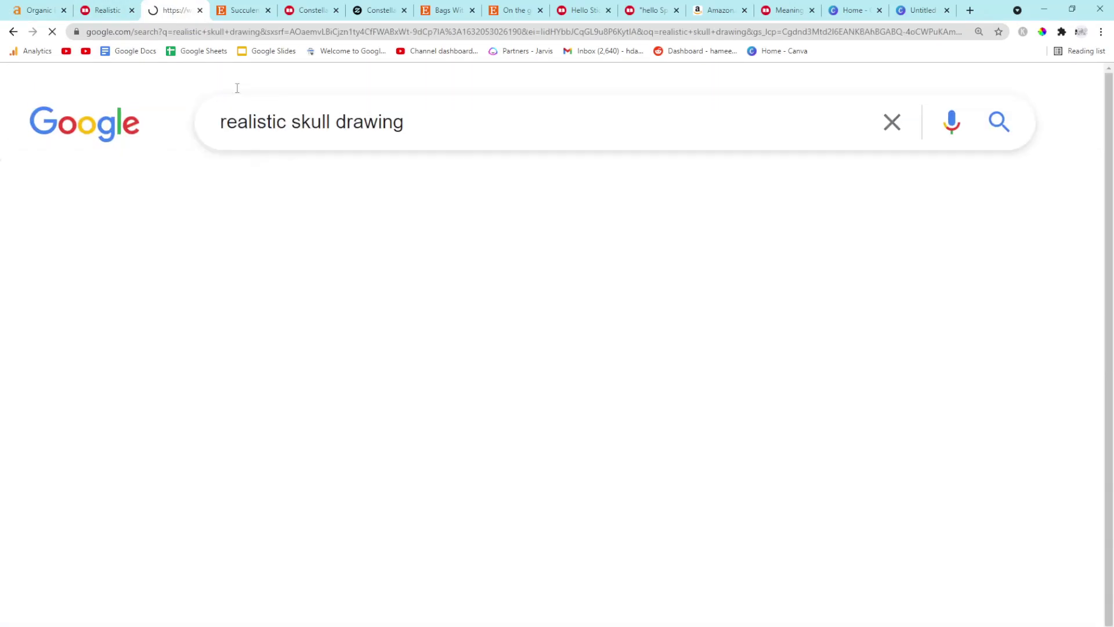
scroll(276, 235, down, 3)
scroll(275, 236, down, 3)
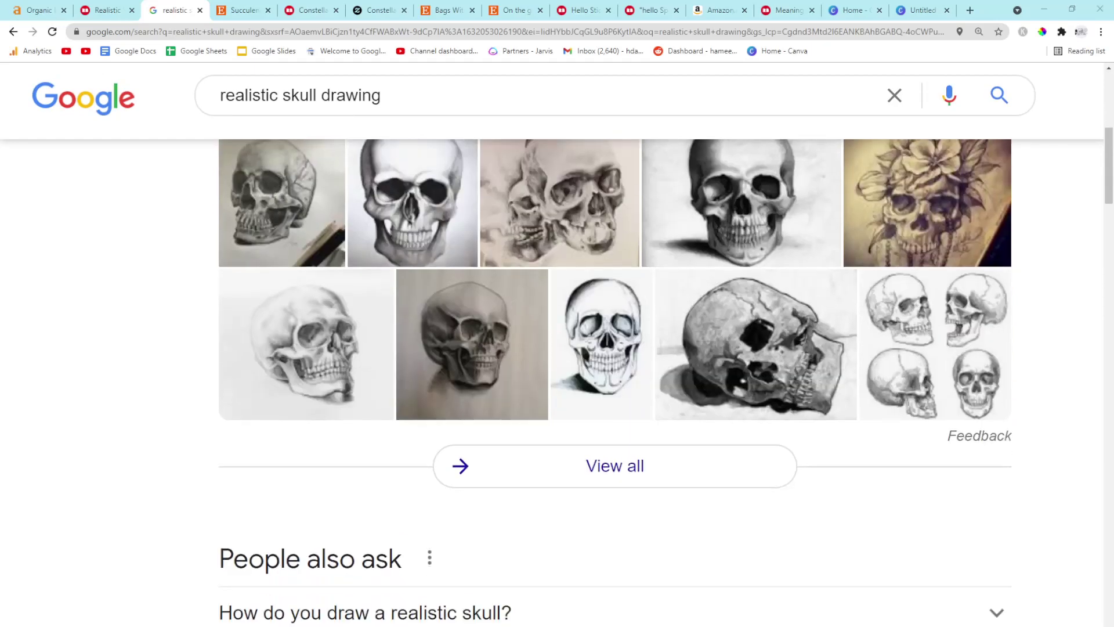
scroll(277, 235, down, 5)
scroll(277, 235, down, 5)
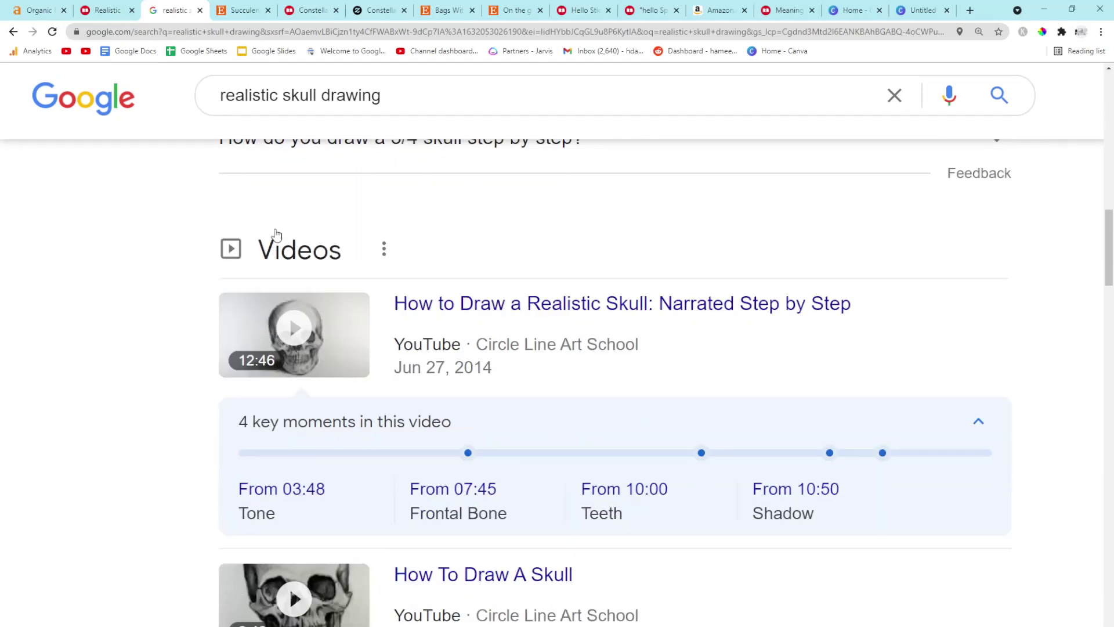
scroll(277, 235, down, 5)
scroll(278, 235, down, 5)
scroll(277, 235, down, 4)
scroll(278, 235, down, 2)
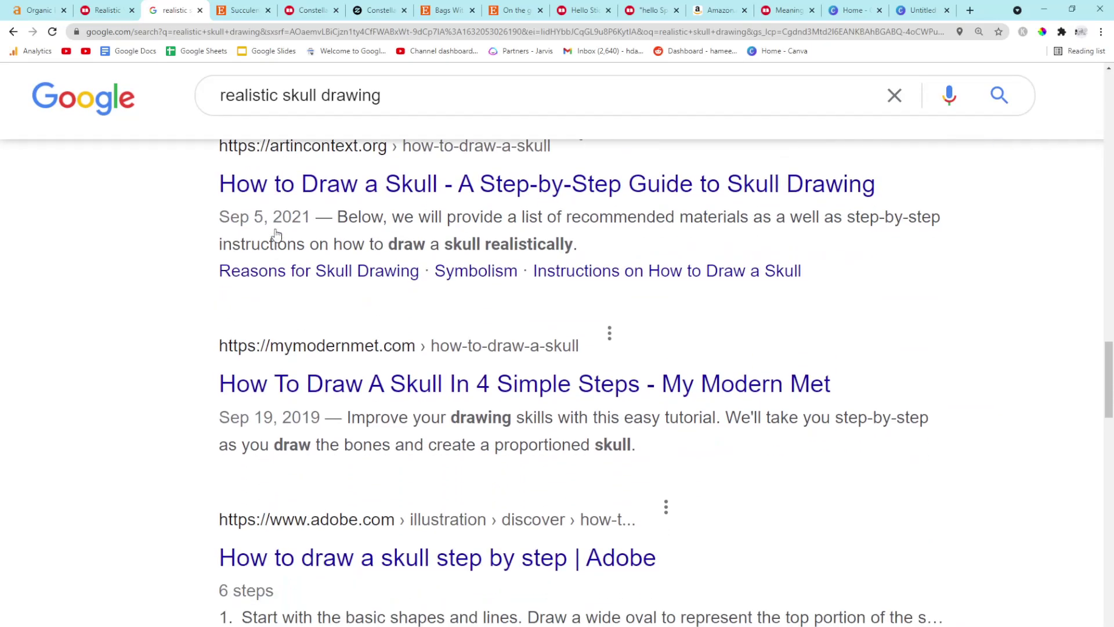
scroll(277, 236, down, 3)
scroll(278, 235, down, 3)
scroll(277, 236, down, 4)
scroll(277, 236, down, 3)
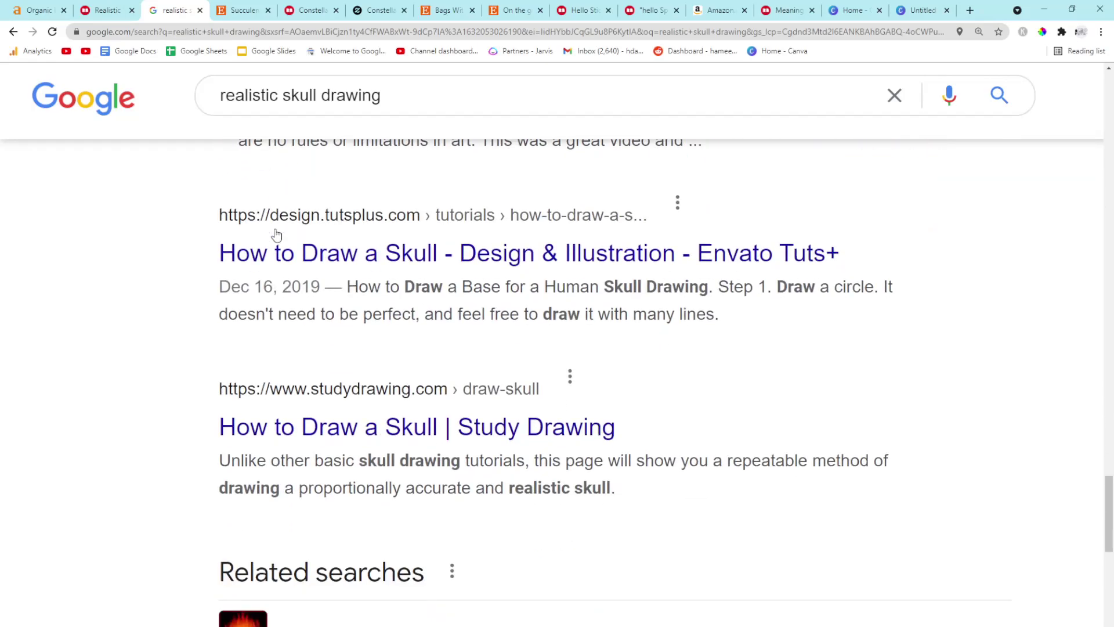
scroll(277, 235, up, 2)
scroll(278, 235, up, 5)
scroll(275, 236, up, 2)
scroll(275, 235, up, 5)
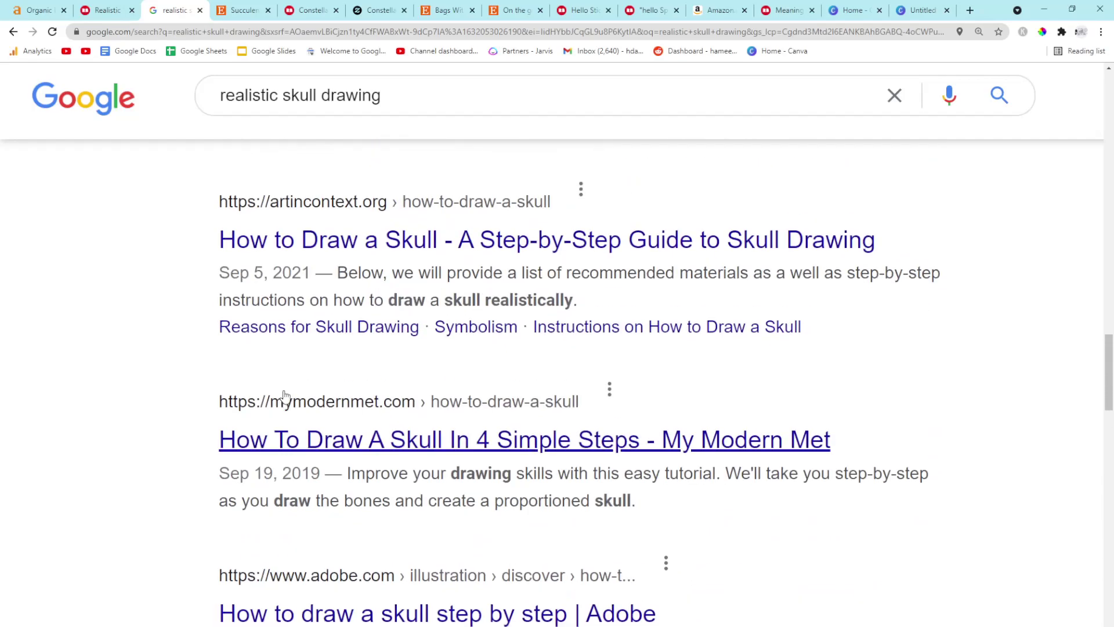
scroll(275, 235, up, 3)
scroll(313, 377, up, 3)
scroll(313, 377, up, 1)
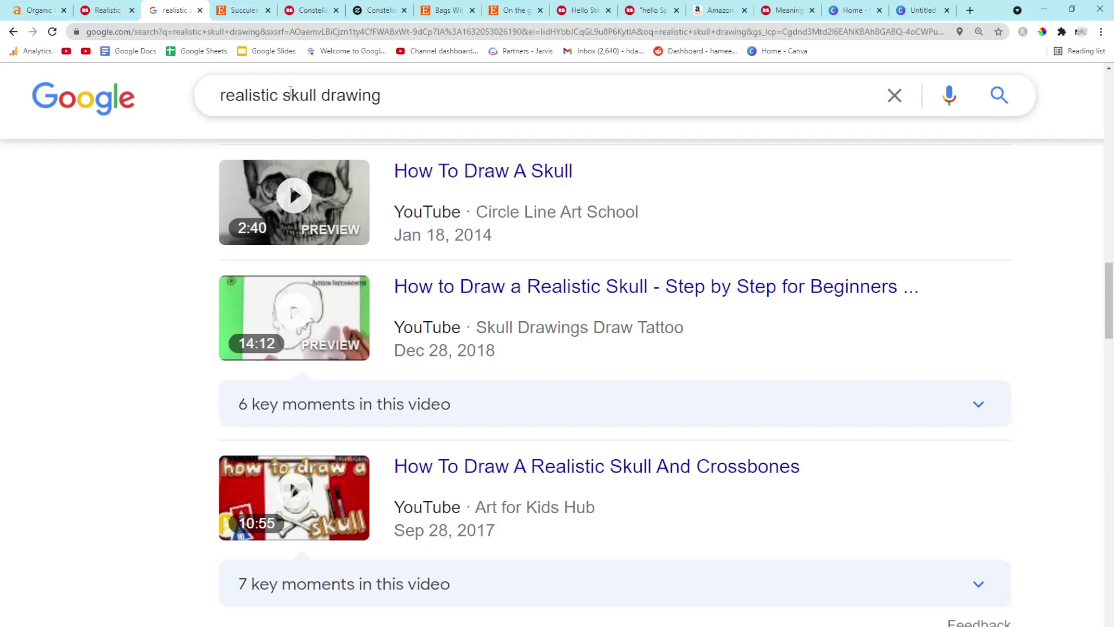
scroll(291, 292, up, 4)
scroll(291, 292, up, 4)
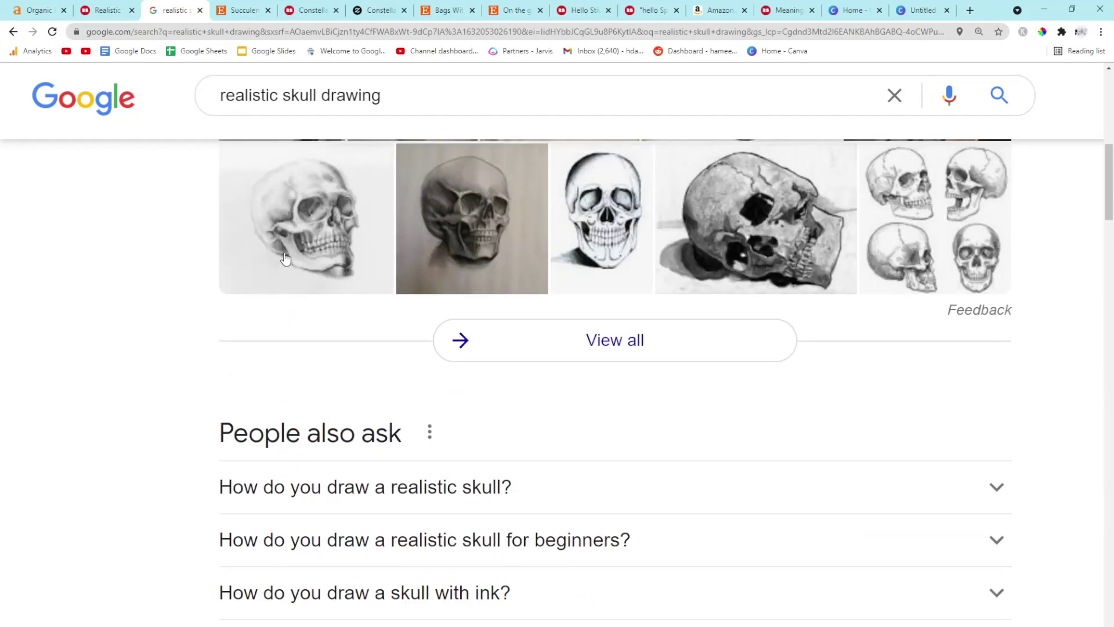
scroll(304, 301, up, 2)
scroll(303, 300, up, 1)
scroll(268, 277, up, 4)
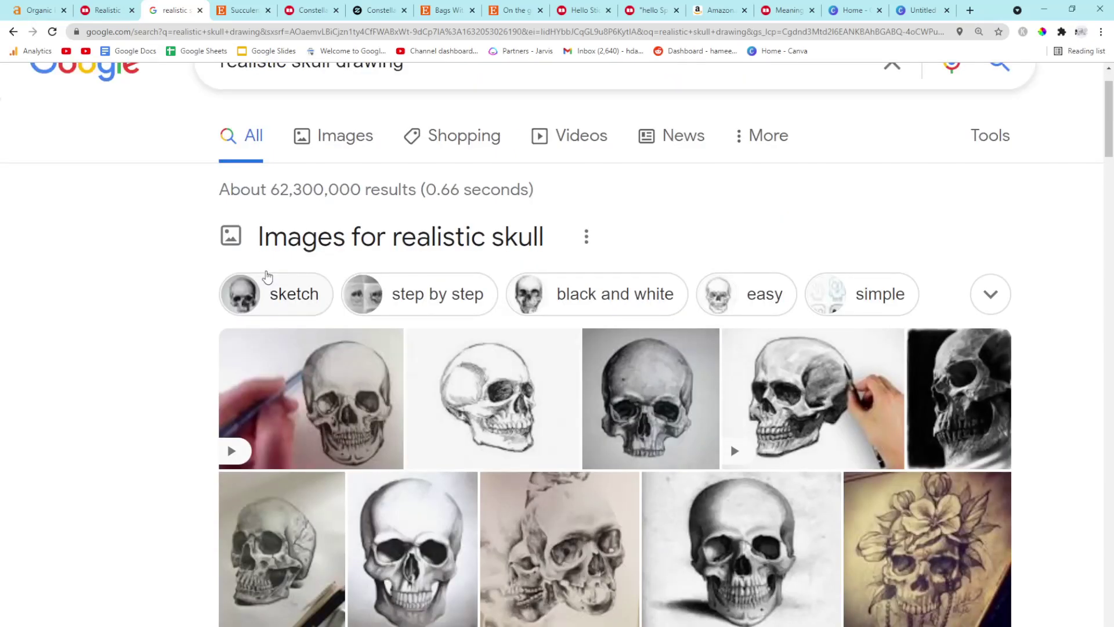
scroll(268, 277, down, 4)
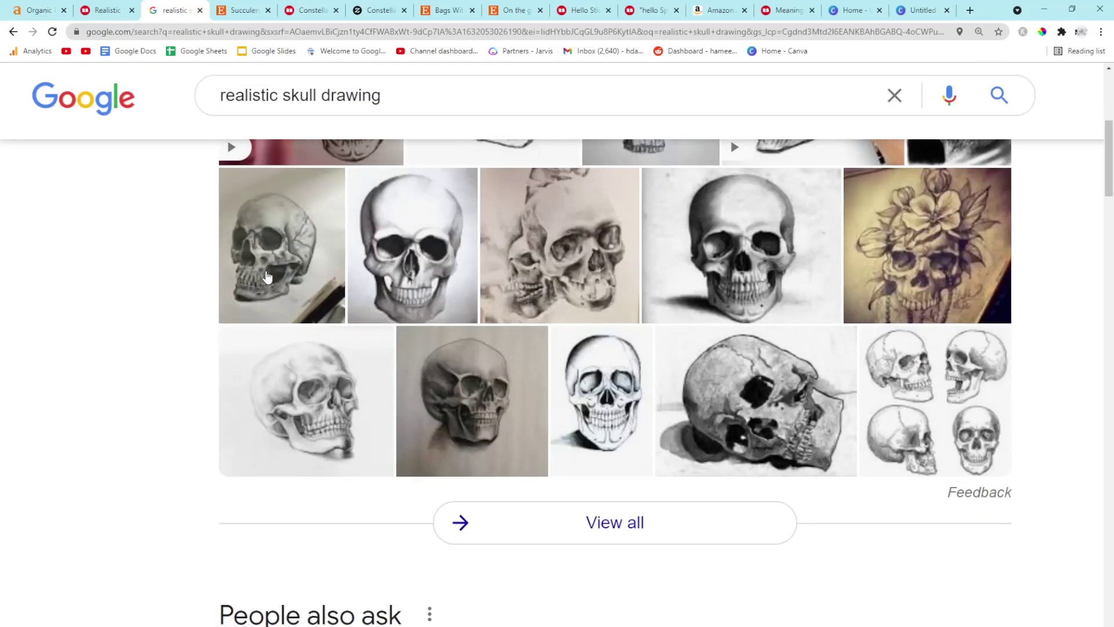
scroll(267, 277, down, 3)
scroll(374, 274, down, 1)
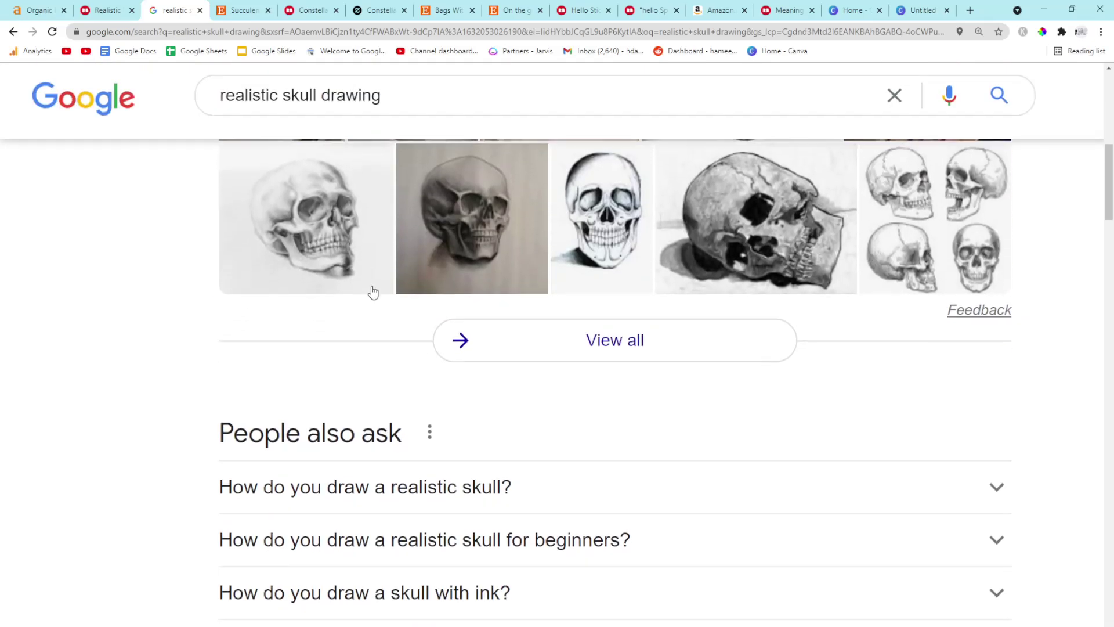
scroll(393, 288, up, 1)
scroll(417, 285, down, 2)
scroll(340, 383, down, 1)
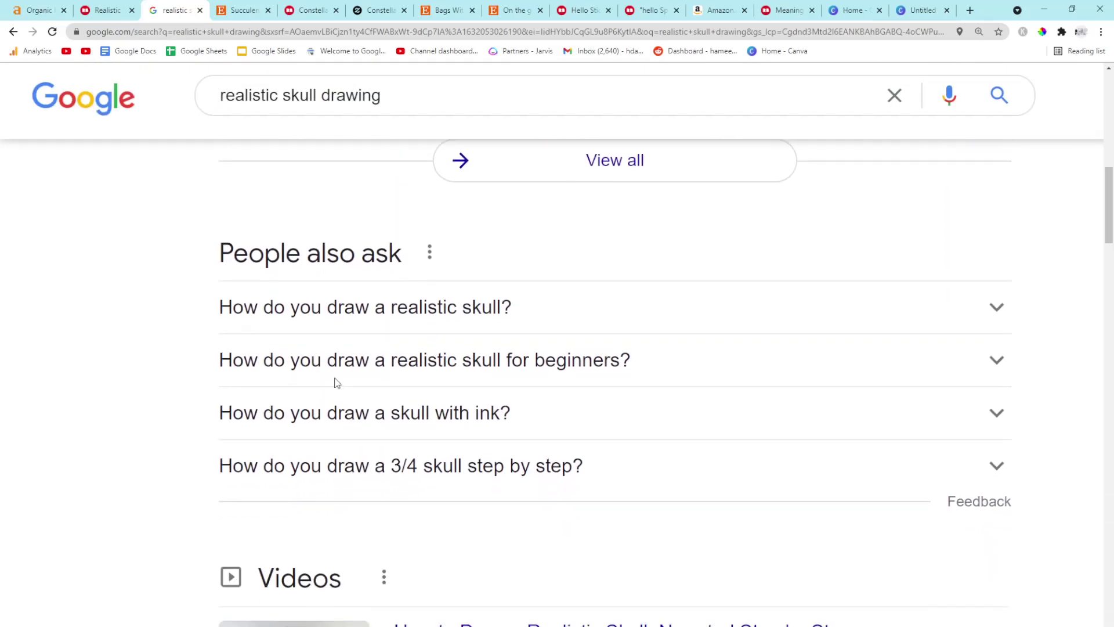
scroll(338, 379, down, 4)
scroll(338, 379, down, 5)
scroll(338, 379, down, 2)
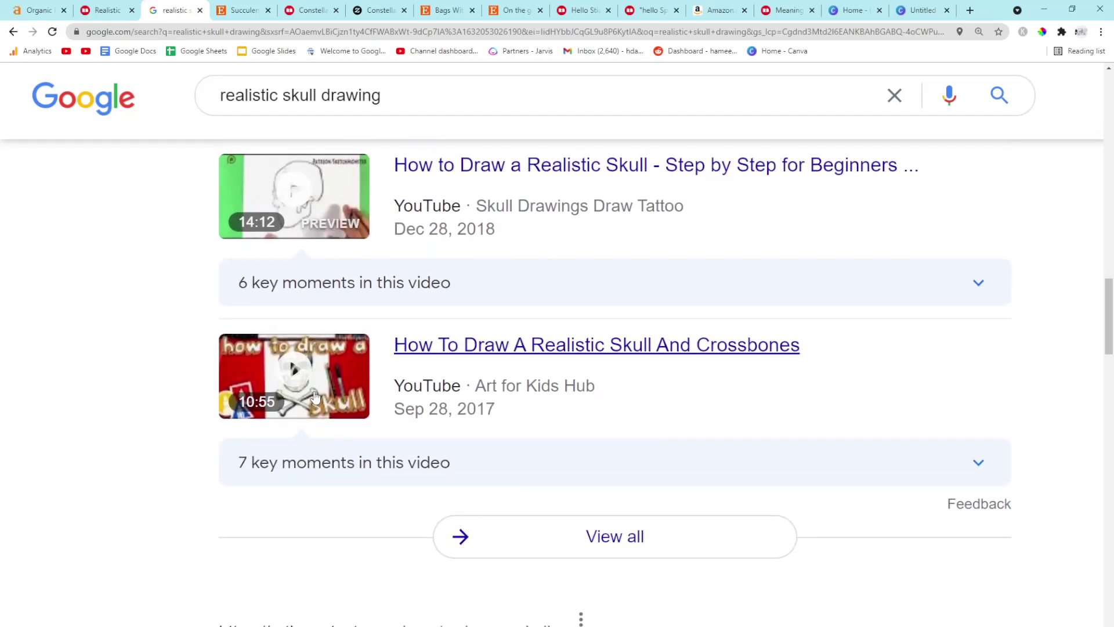
scroll(340, 333, down, 3)
scroll(322, 346, down, 3)
scroll(322, 346, down, 4)
scroll(340, 383, down, 1)
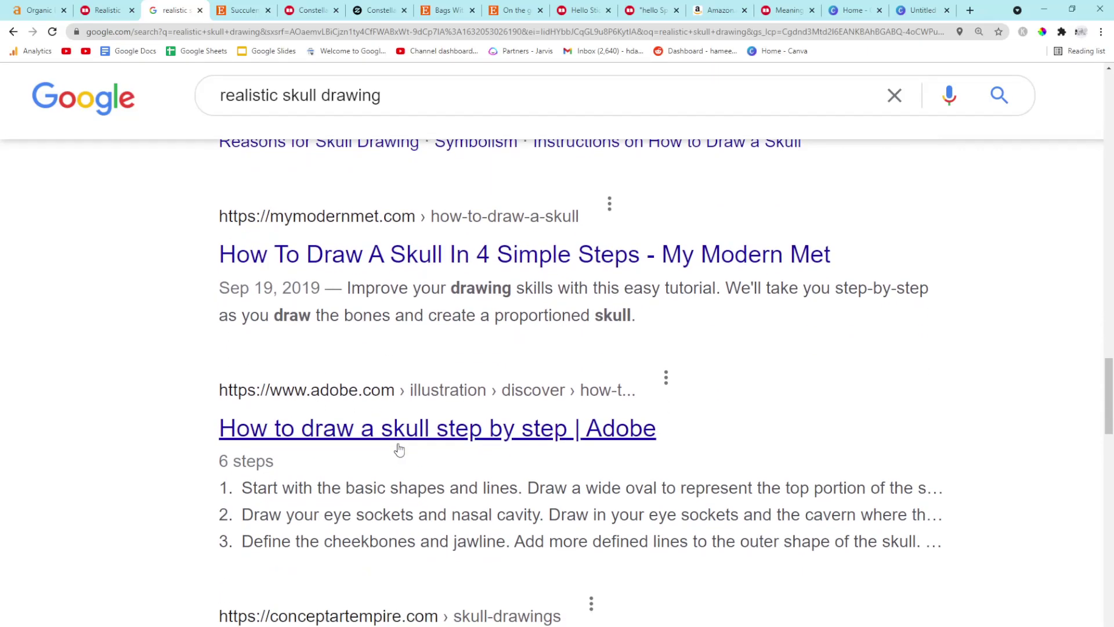
scroll(340, 383, down, 4)
scroll(334, 390, down, 2)
scroll(335, 391, up, 1)
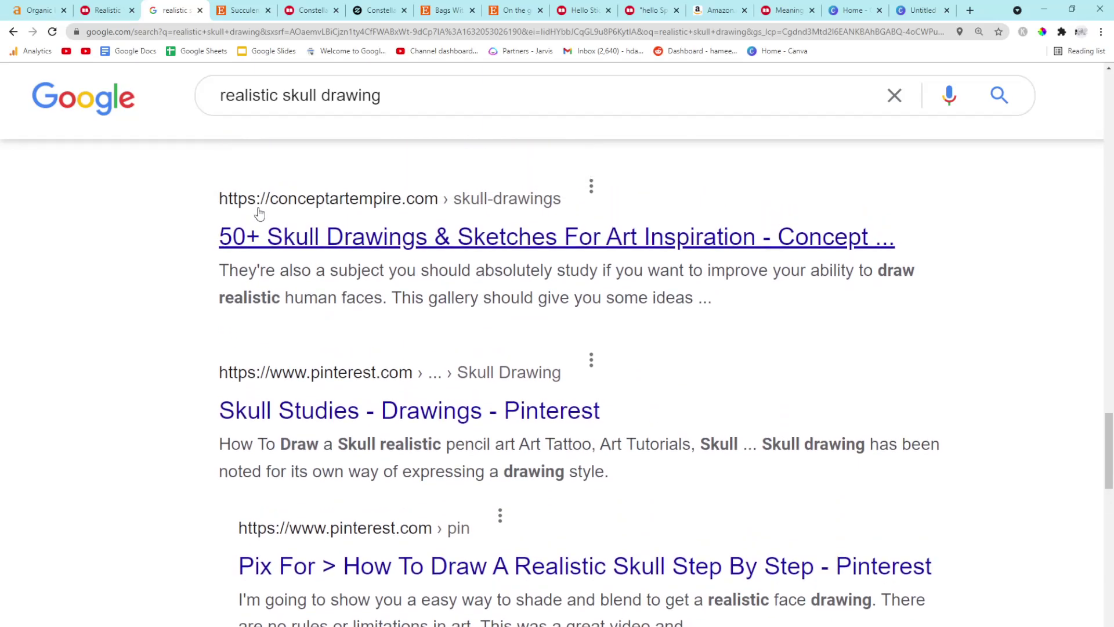
drag(161, 211, 494, 202)
Browse the results and find Redbubble's Realistic Skull Wall Art listing on page 2
drag(218, 239, 562, 209)
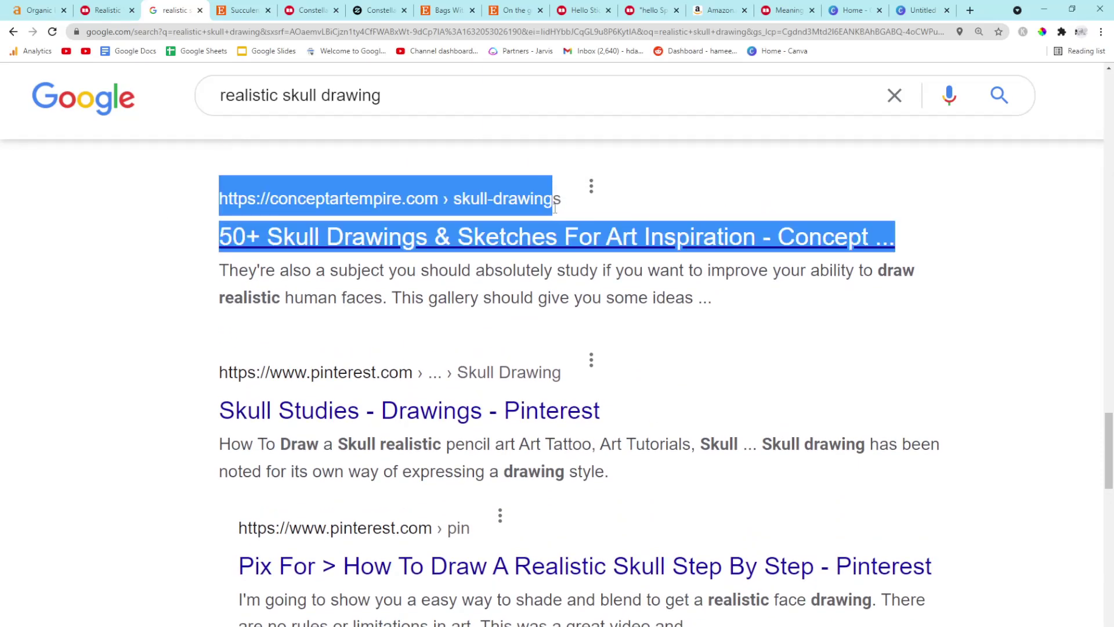
click(132, 288)
scroll(244, 331, down, 1)
scroll(261, 340, down, 3)
scroll(296, 344, down, 1)
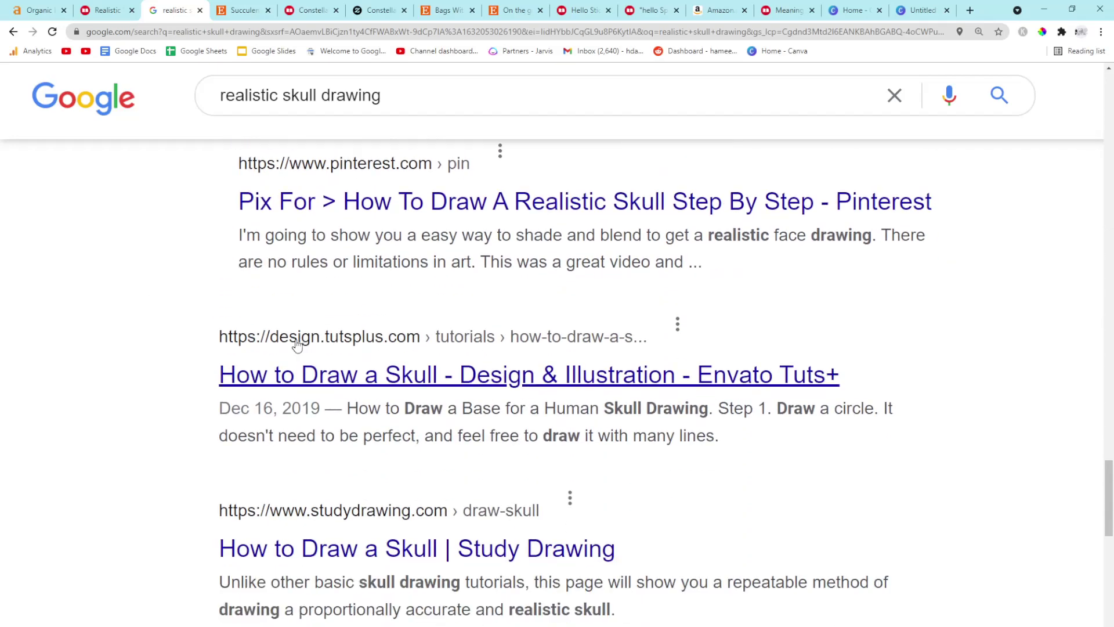
scroll(296, 346, down, 3)
scroll(296, 346, down, 2)
scroll(296, 393, down, 4)
scroll(435, 418, down, 3)
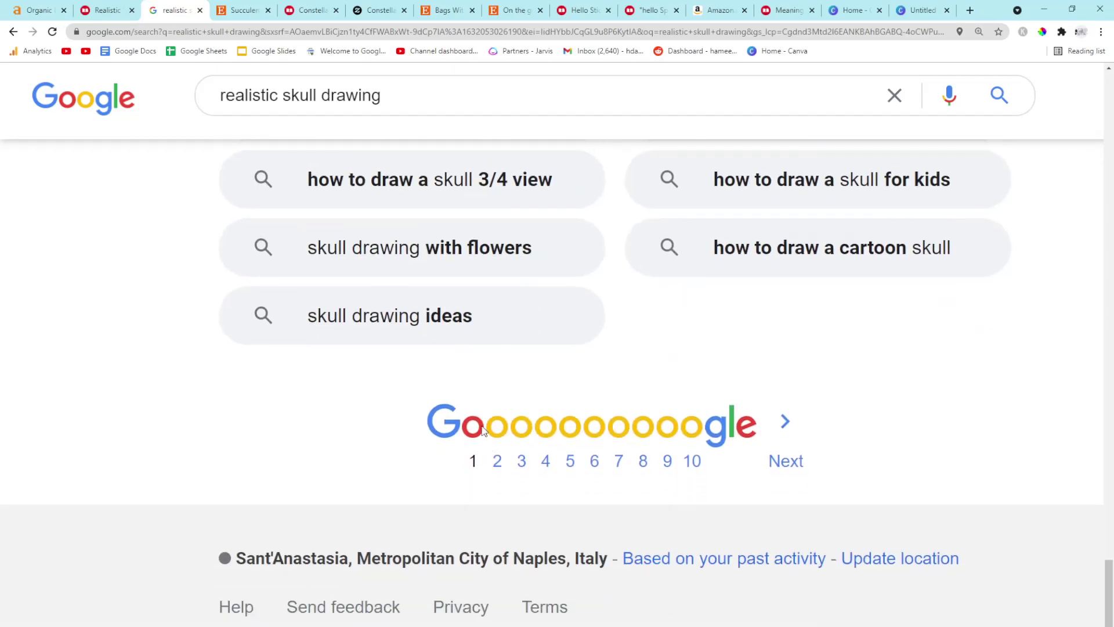
click(497, 460)
scroll(297, 340, down, 2)
scroll(175, 349, down, 2)
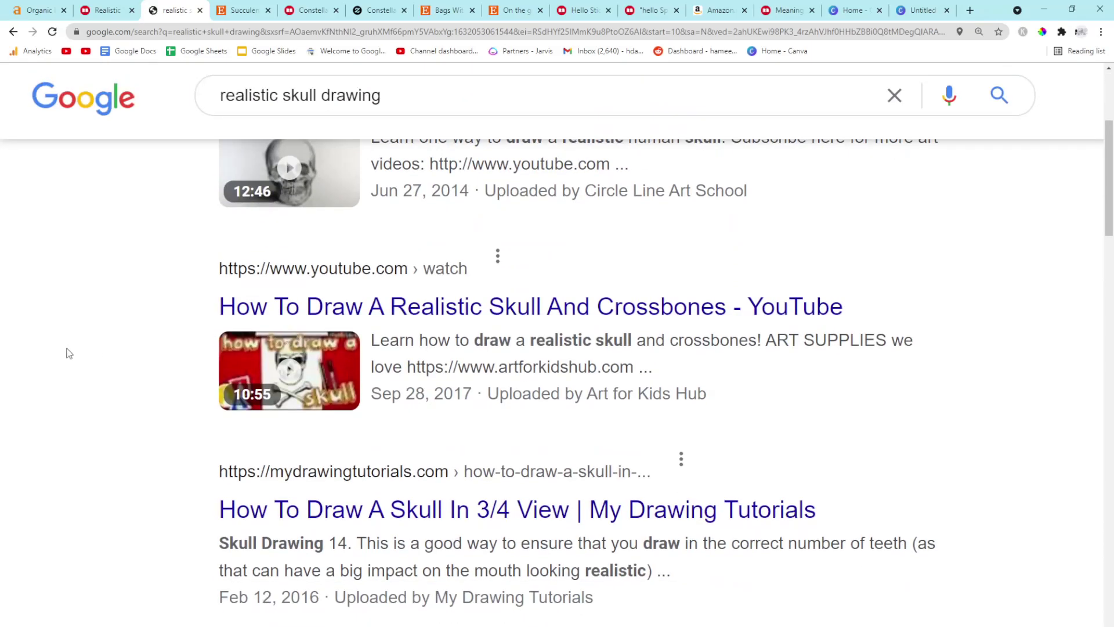
scroll(68, 352, down, 2)
scroll(68, 353, down, 2)
scroll(68, 353, down, 3)
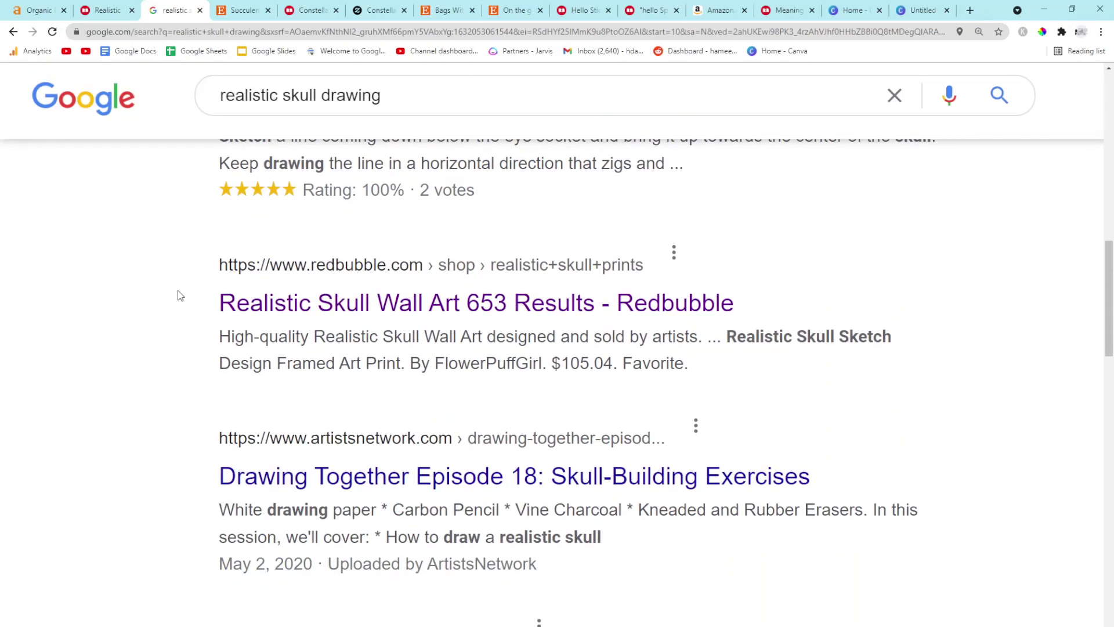
drag(179, 295, 691, 366)
click(710, 383)
Select 'realistic skull drawing' and its 2,800 volume in Ahrefs, switching windows between them
click(35, 9)
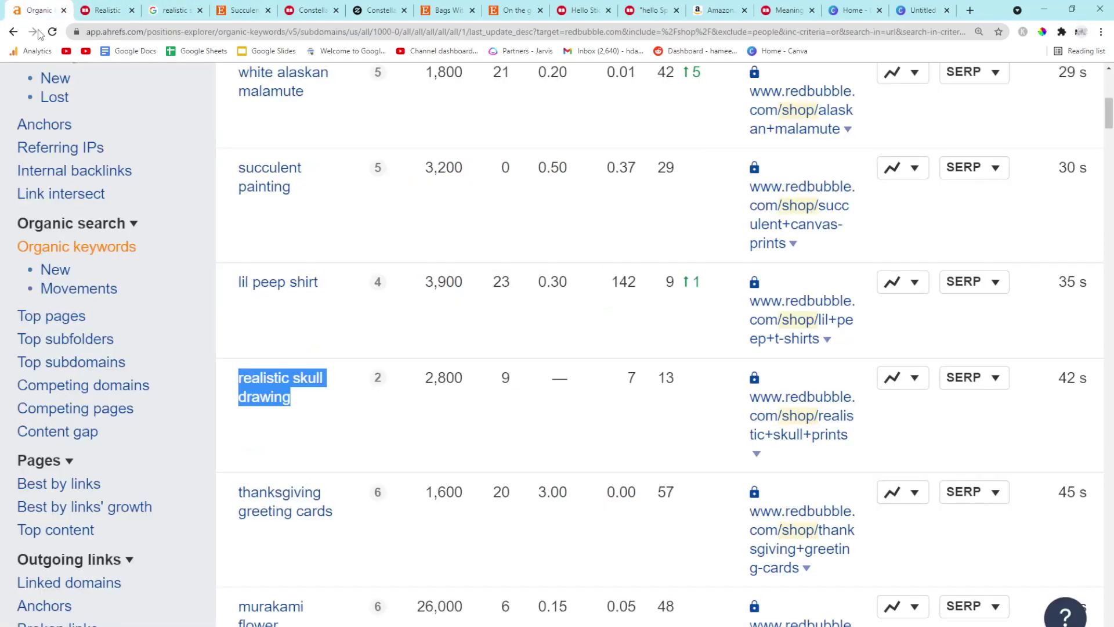
click(355, 419)
double_click(443, 377)
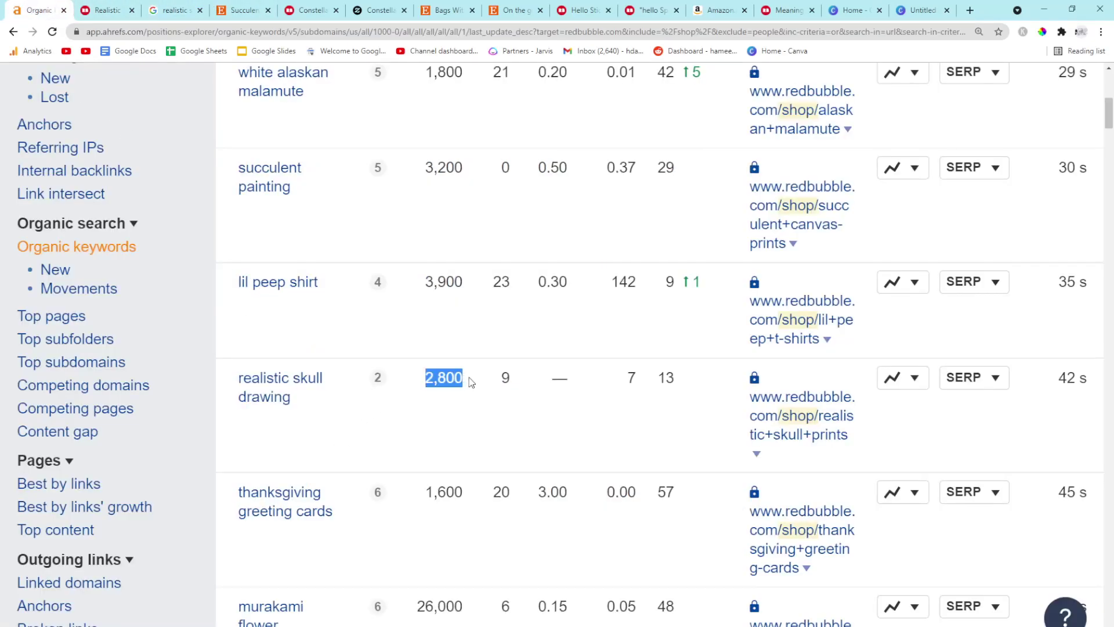
click(636, 398)
drag(301, 396, 231, 392)
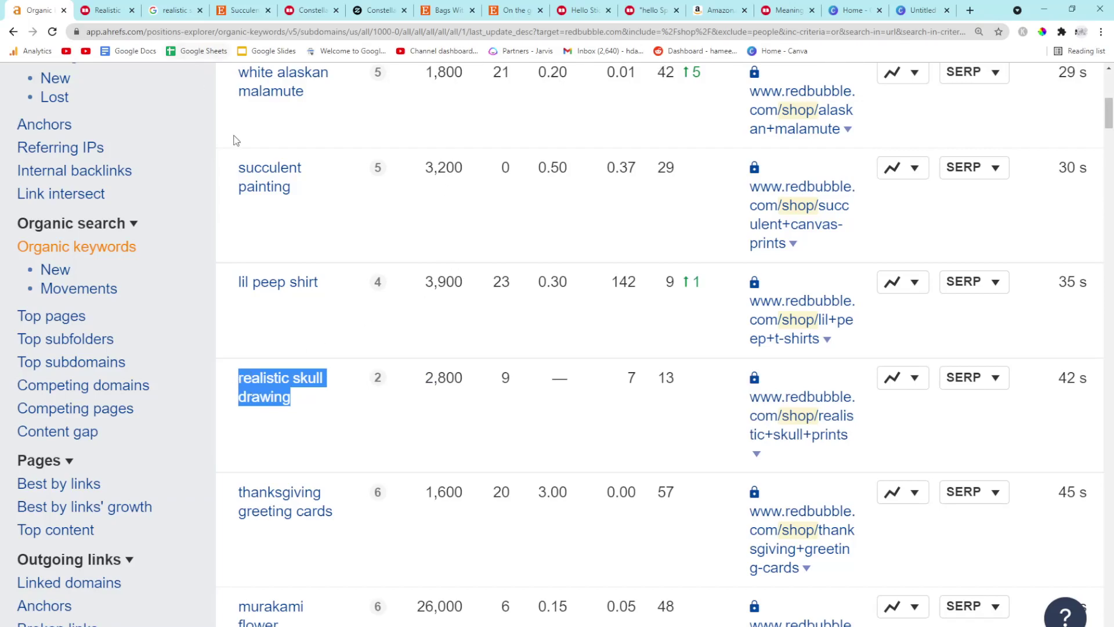
key(alt+Tab)
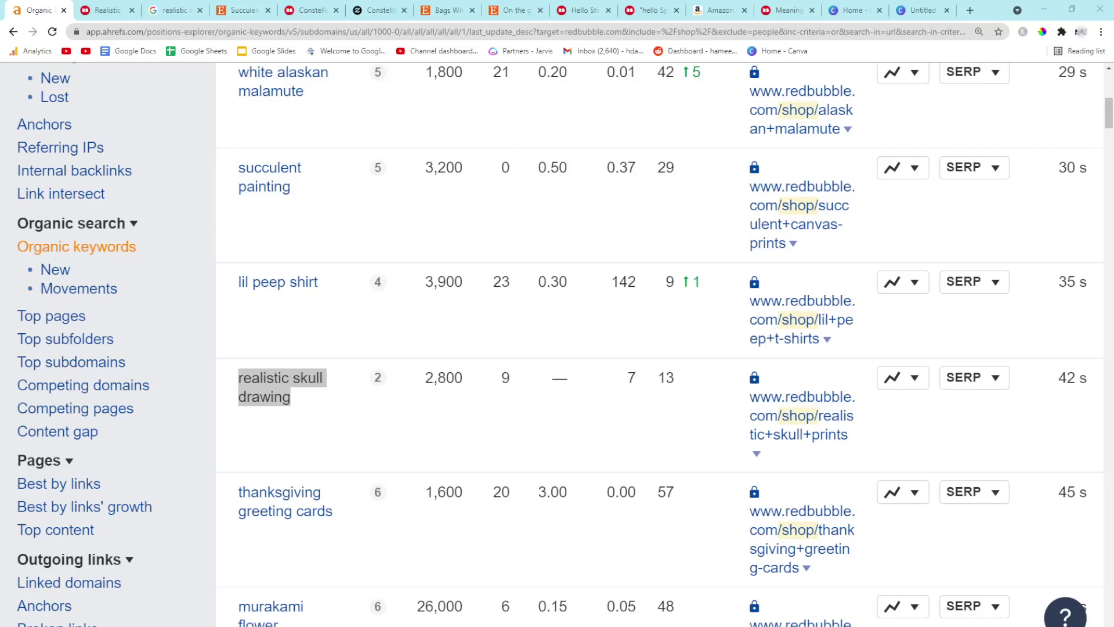
key(alt+Tab)
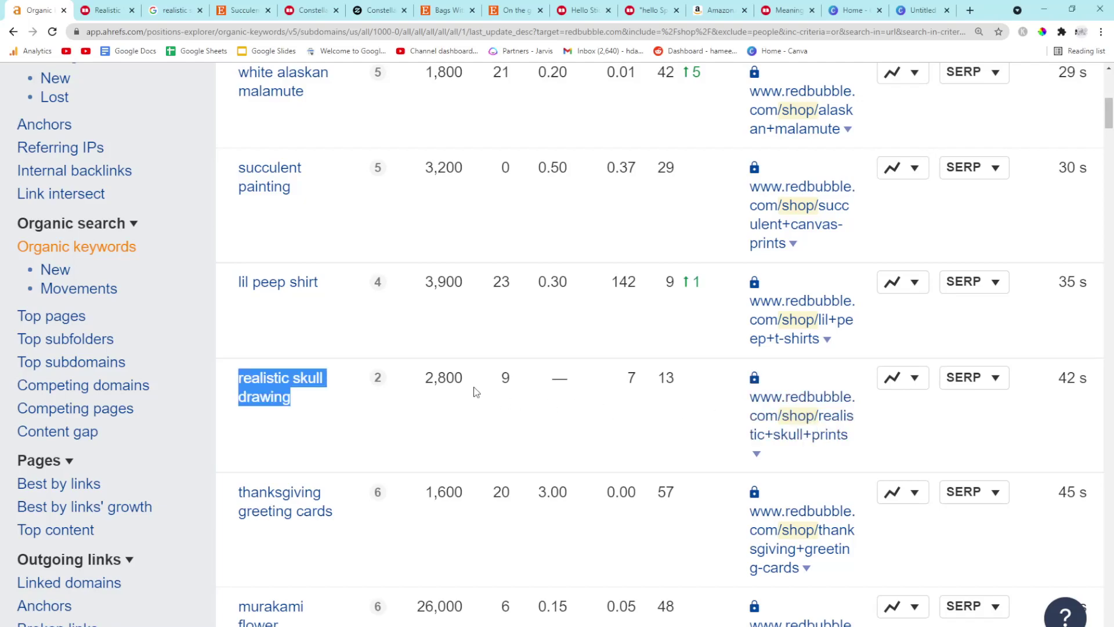
drag(475, 392, 415, 385)
key(alt+Tab)
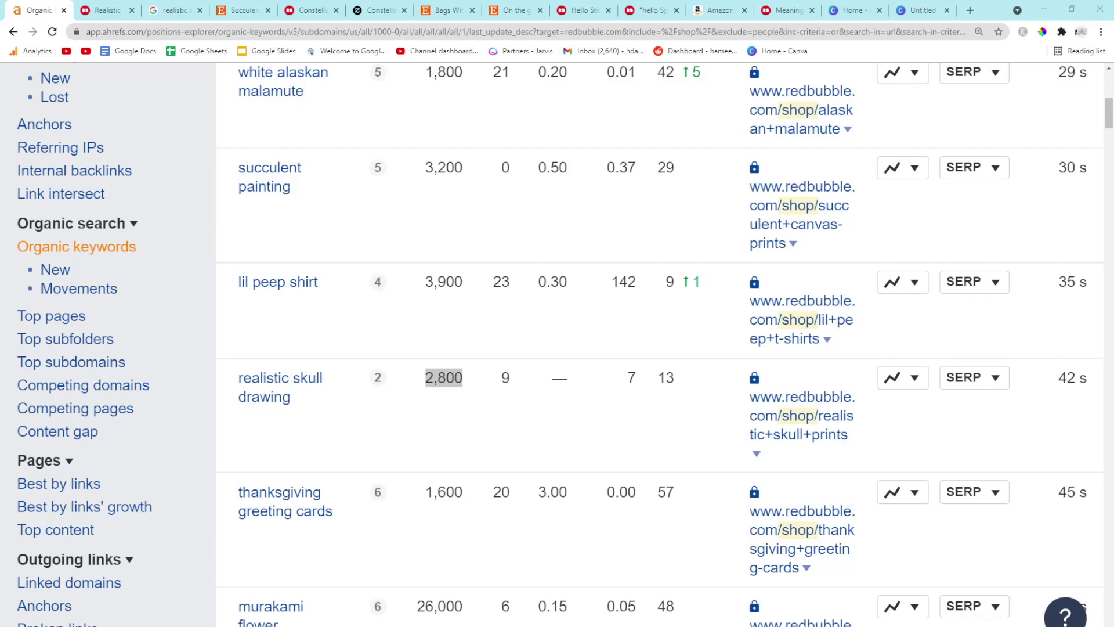
key(alt+Tab)
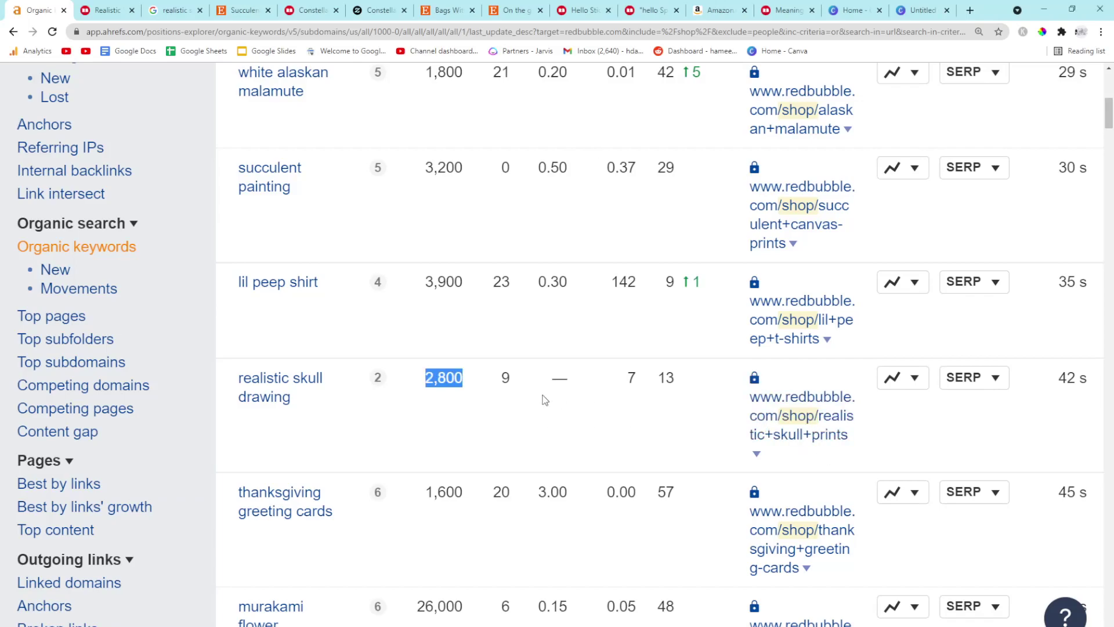
scroll(545, 399, down, 2)
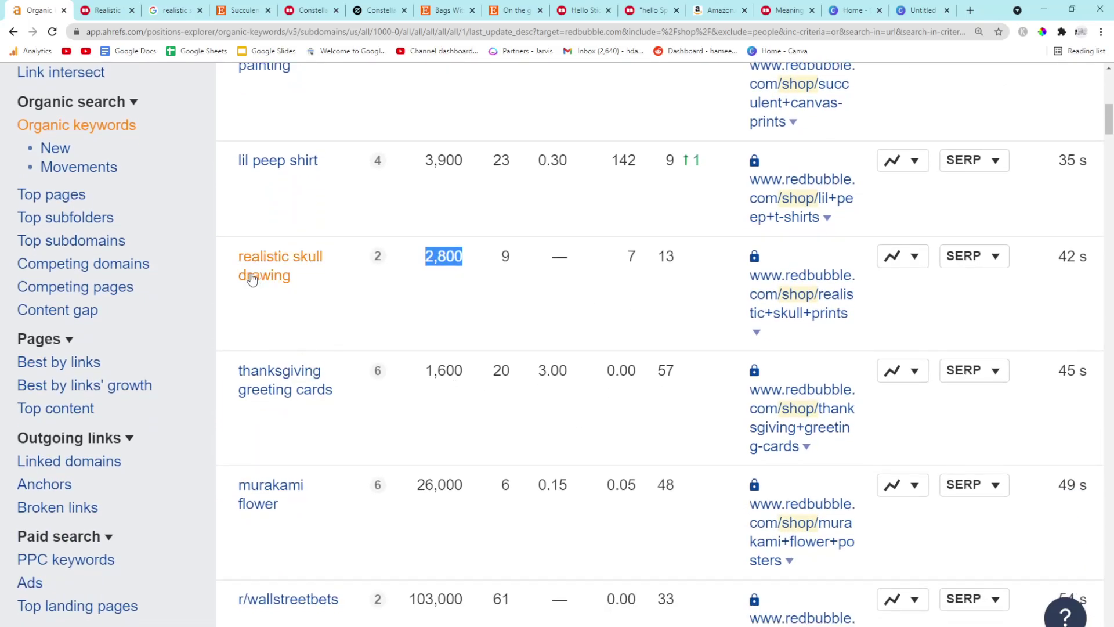
scroll(384, 319, down, 1)
scroll(384, 320, down, 1)
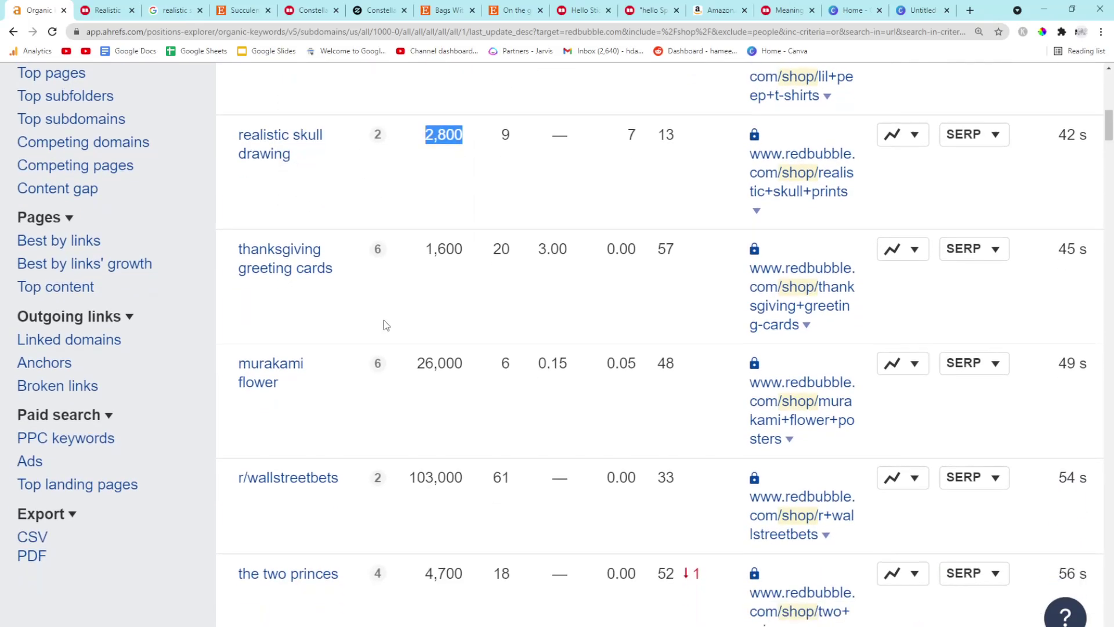
Close the extra Apex Legends tab and open the Inigo Montoya Redbubble shop page
click(353, 298)
scroll(359, 401, down, 2)
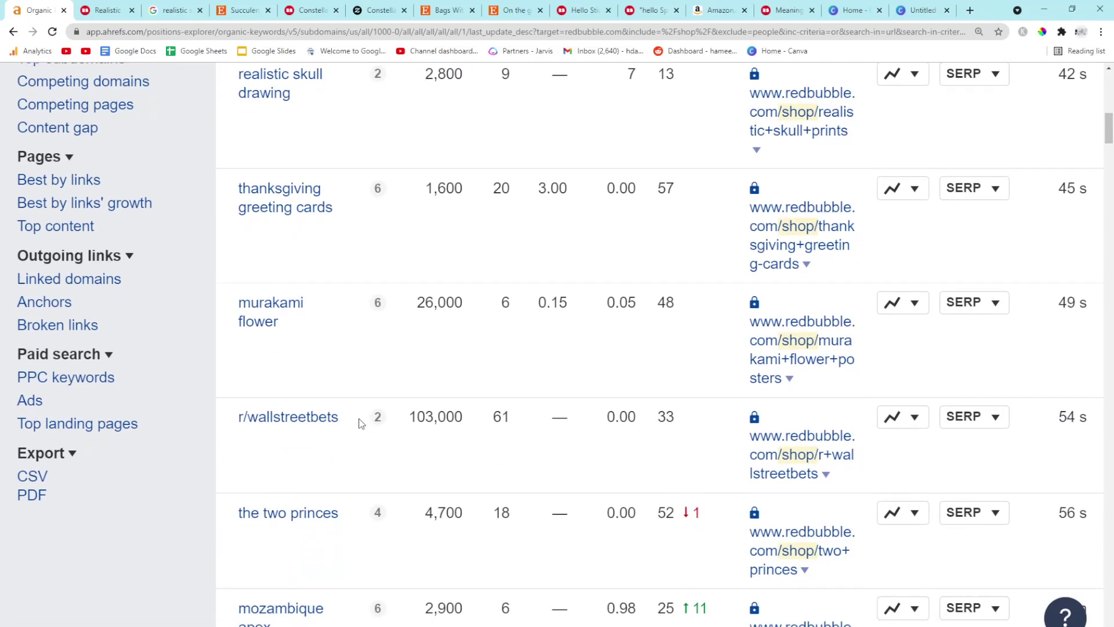
scroll(360, 421, down, 1)
scroll(359, 422, down, 1)
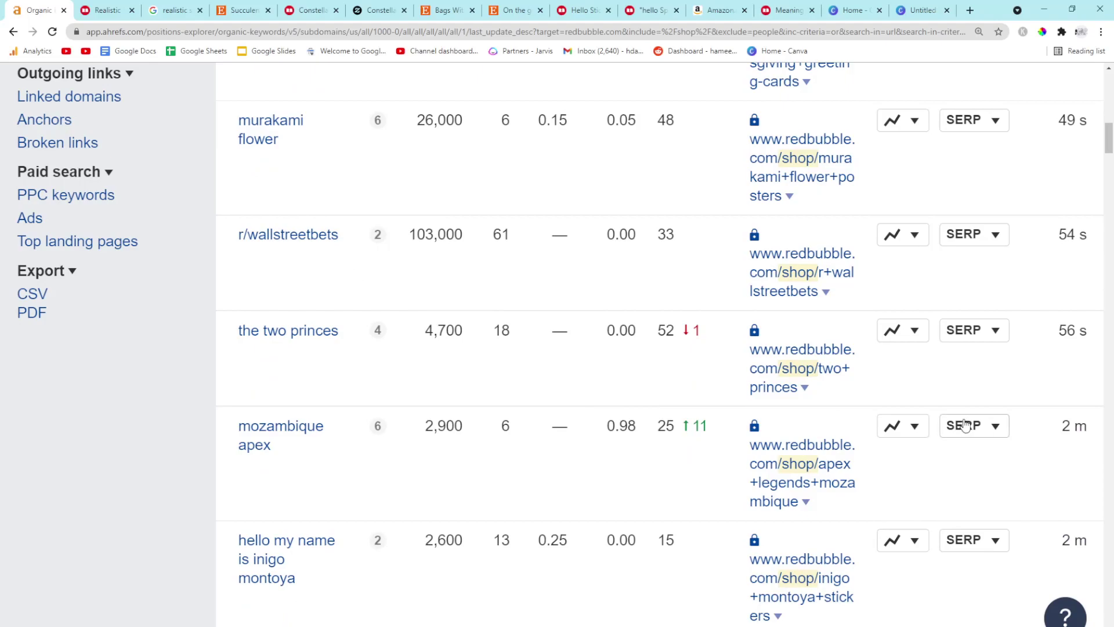
double_click(1072, 429)
click(1082, 429)
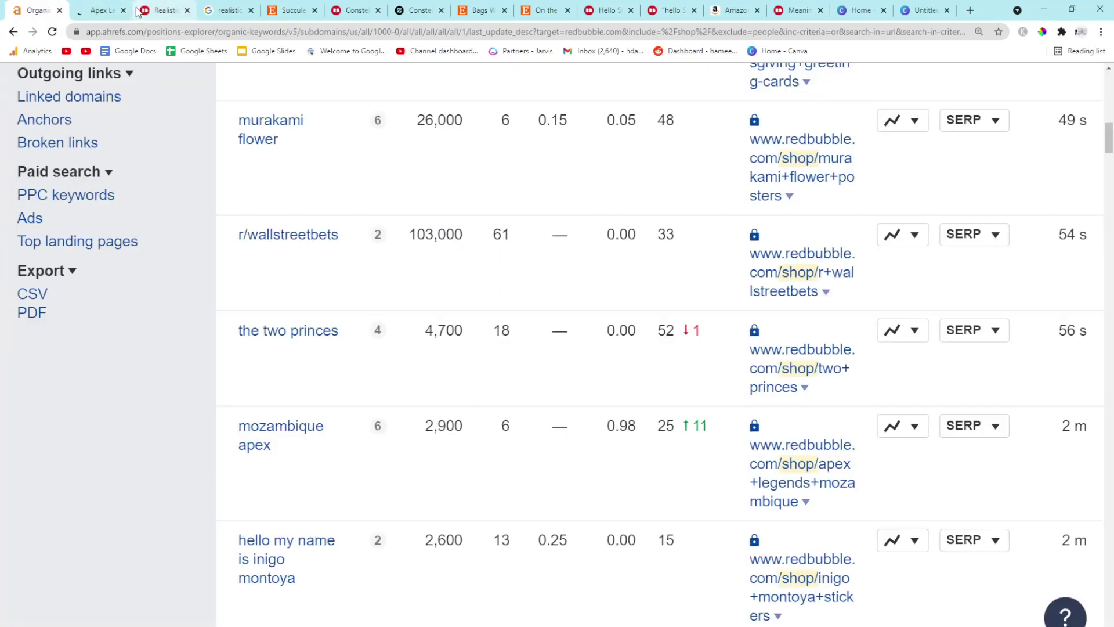
click(124, 10)
scroll(313, 353, down, 2)
scroll(318, 365, down, 2)
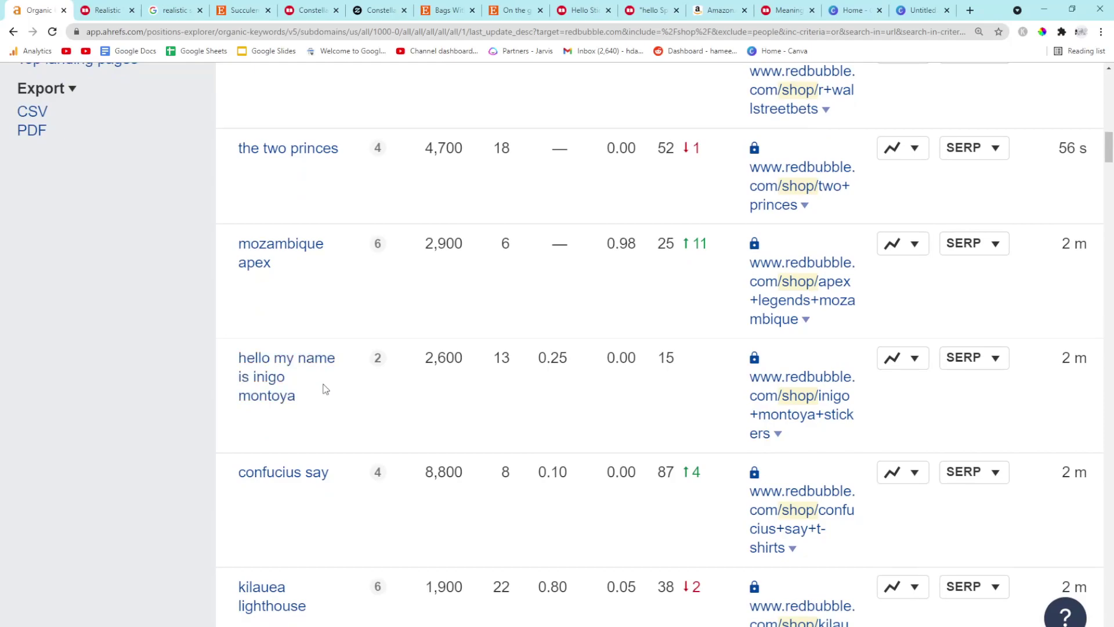
middle_click(790, 399)
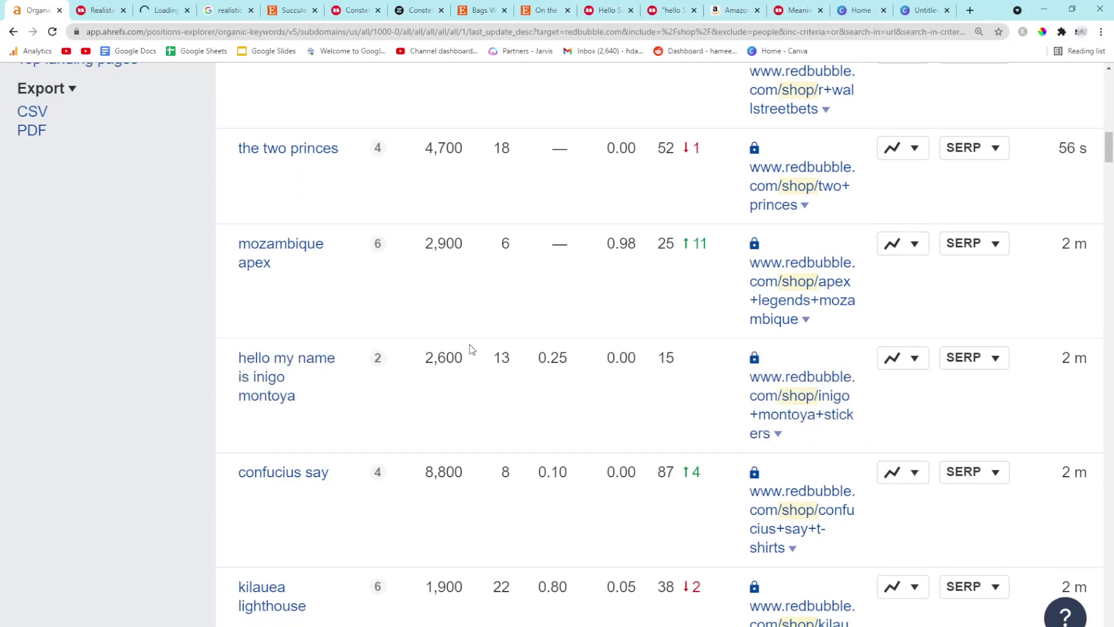
middle_click(262, 394)
click(147, 12)
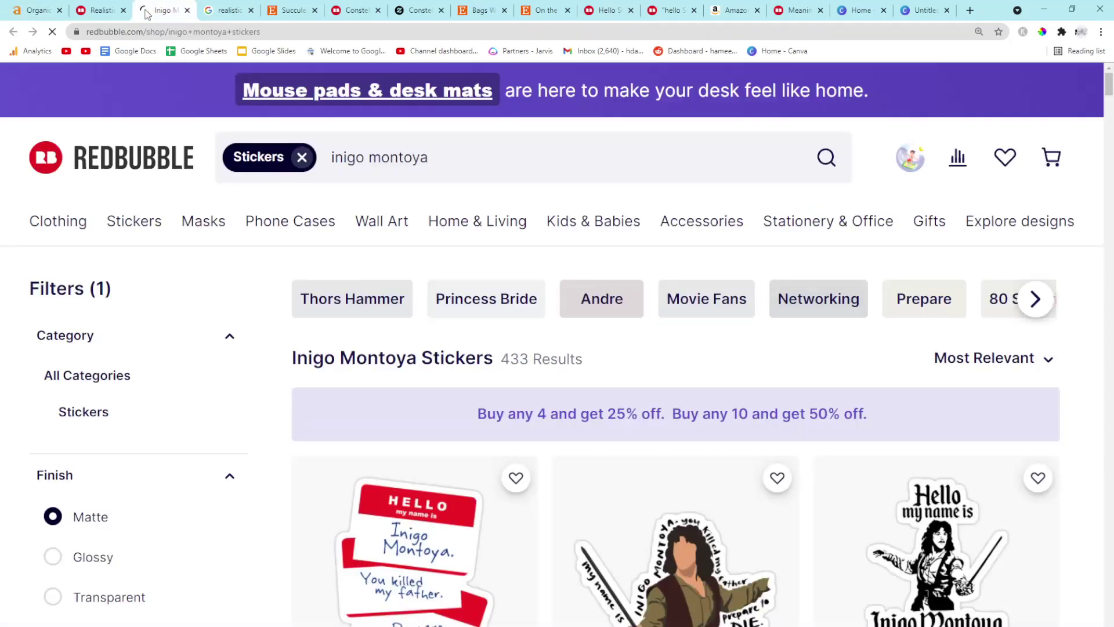
scroll(290, 290, down, 2)
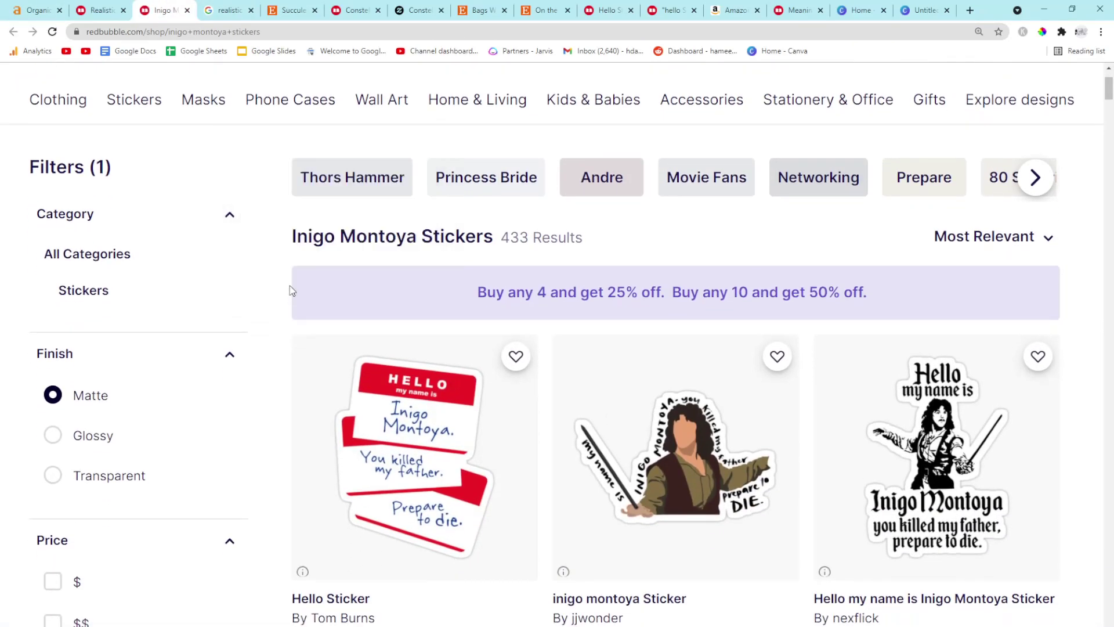
scroll(290, 290, down, 1)
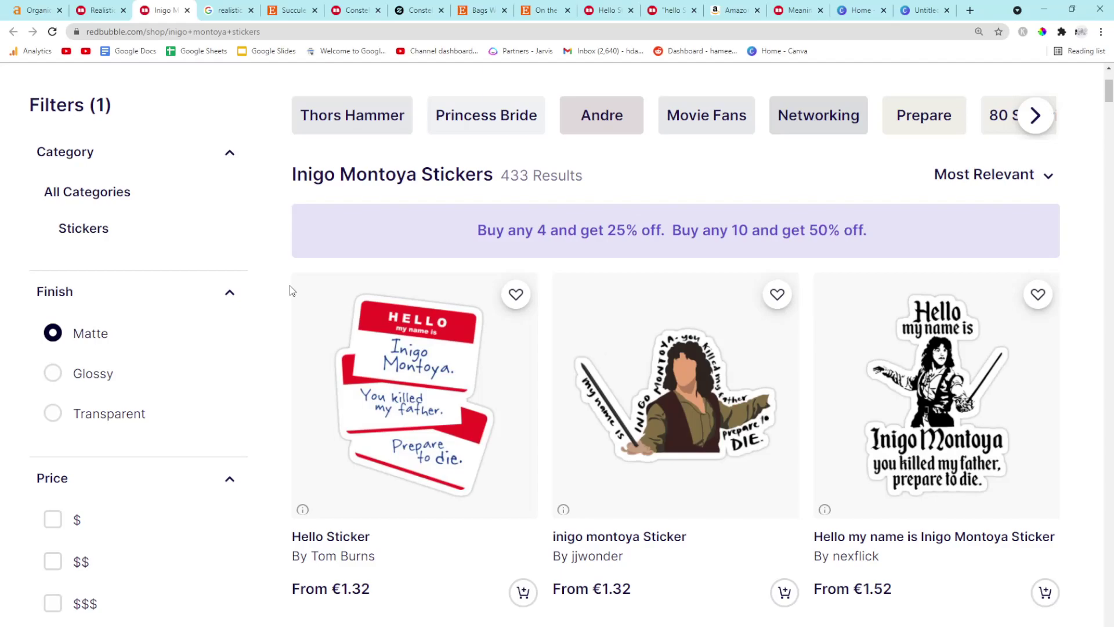
scroll(291, 291, down, 3)
scroll(292, 289, down, 2)
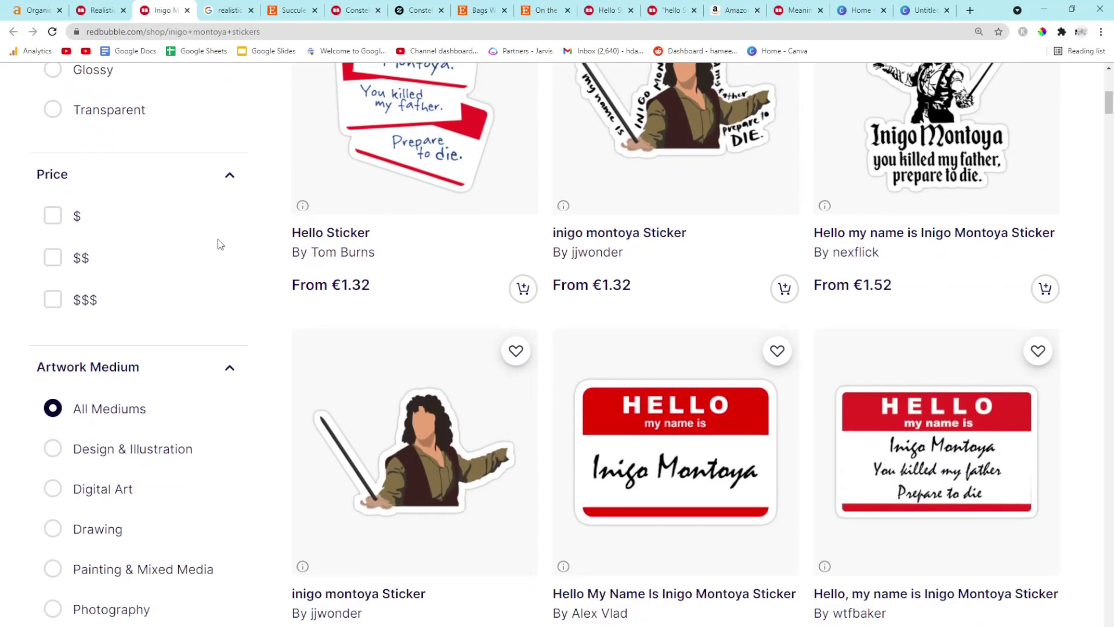
In Ahrefs, highlight 'confucius say' volume 8,800 and its position 87, up from 91
click(37, 10)
scroll(355, 396, down, 1)
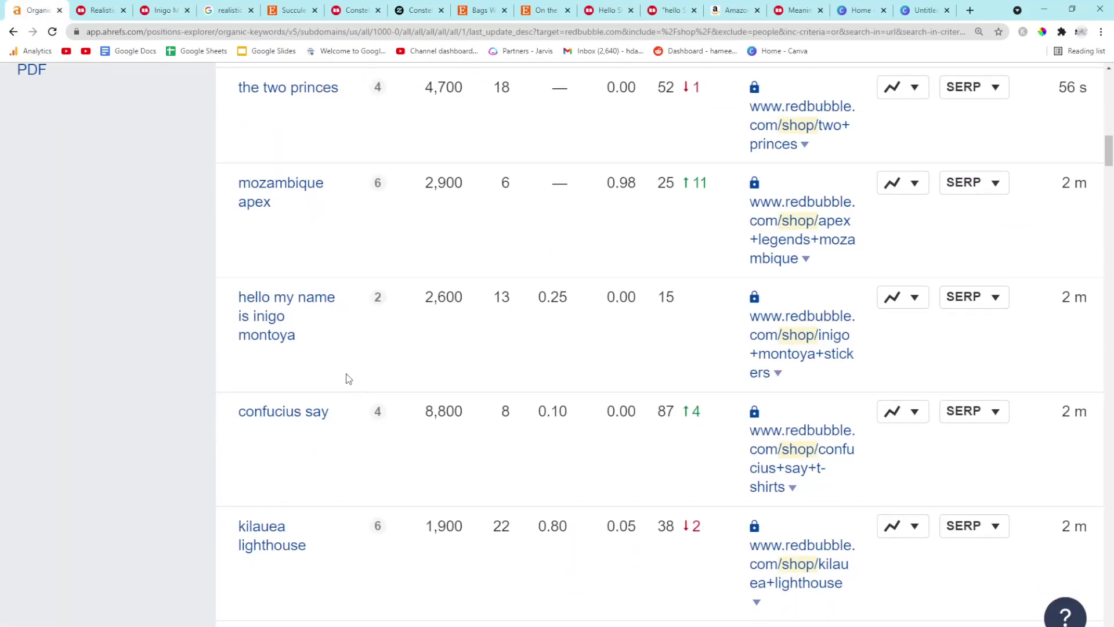
scroll(338, 375, down, 1)
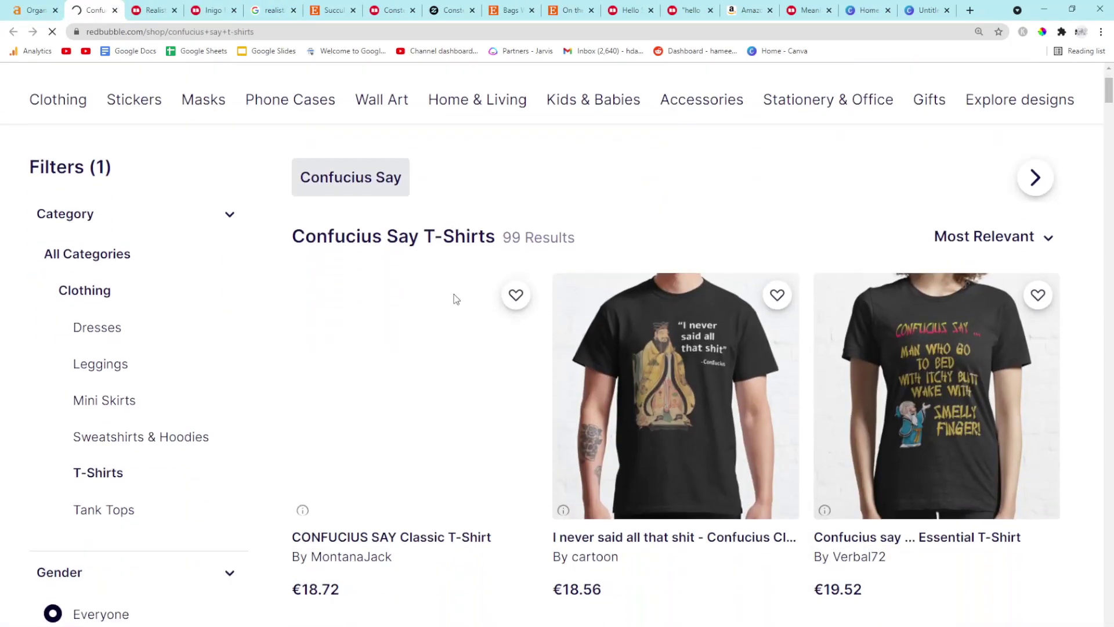
key(ctrl+shift+Tab)
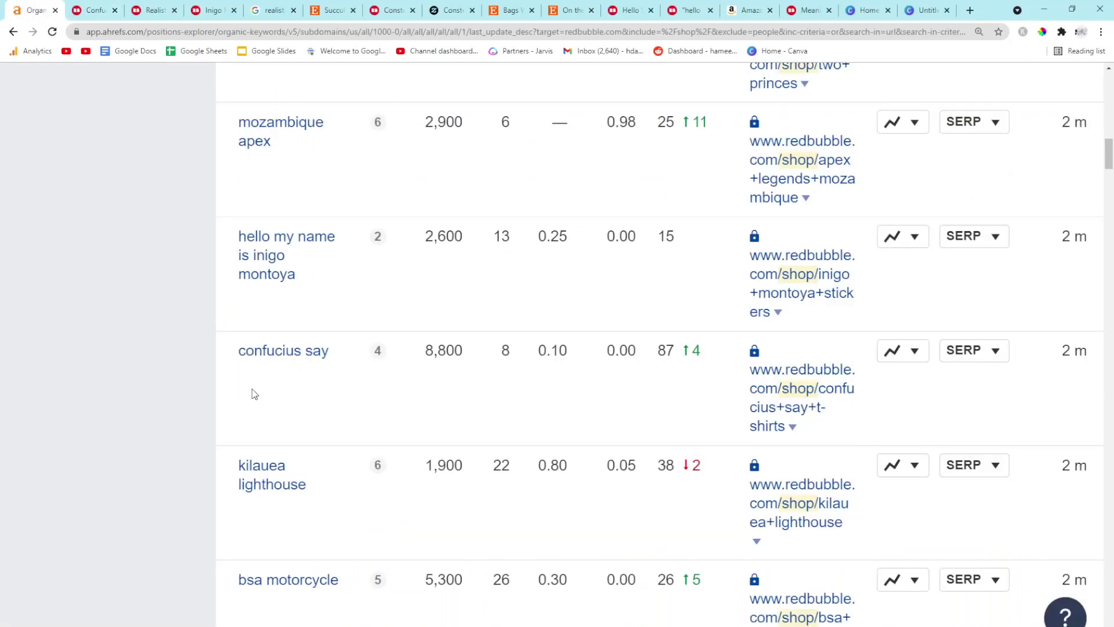
drag(464, 353, 403, 353)
click(440, 392)
drag(706, 353, 649, 357)
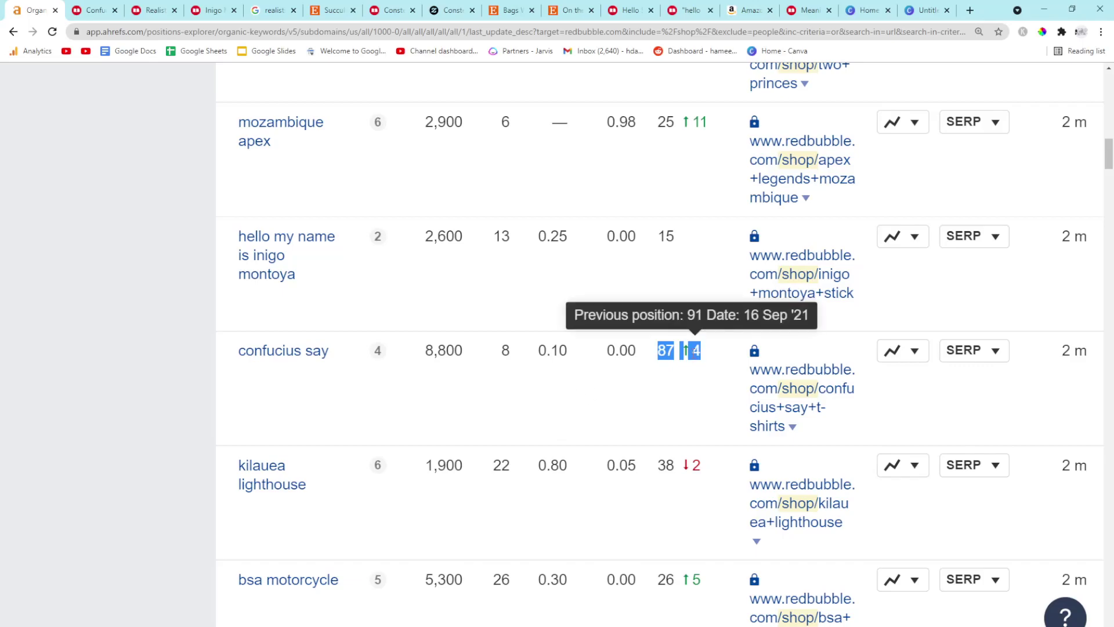
click(634, 380)
scroll(557, 418, up, 5)
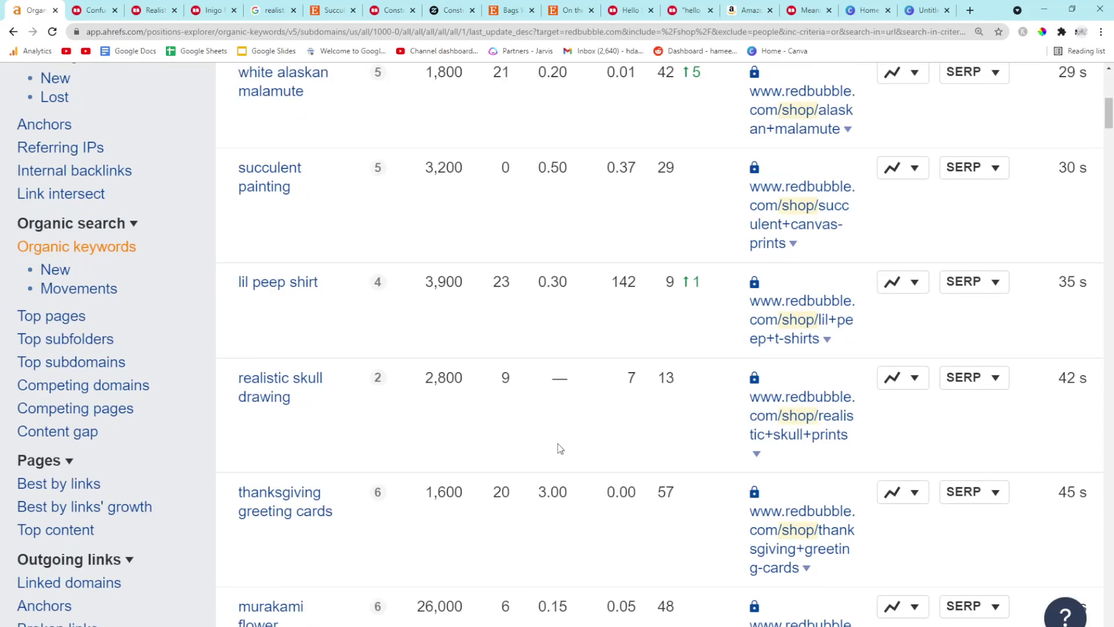
scroll(558, 417, up, 5)
scroll(558, 418, up, 3)
scroll(423, 373, down, 1)
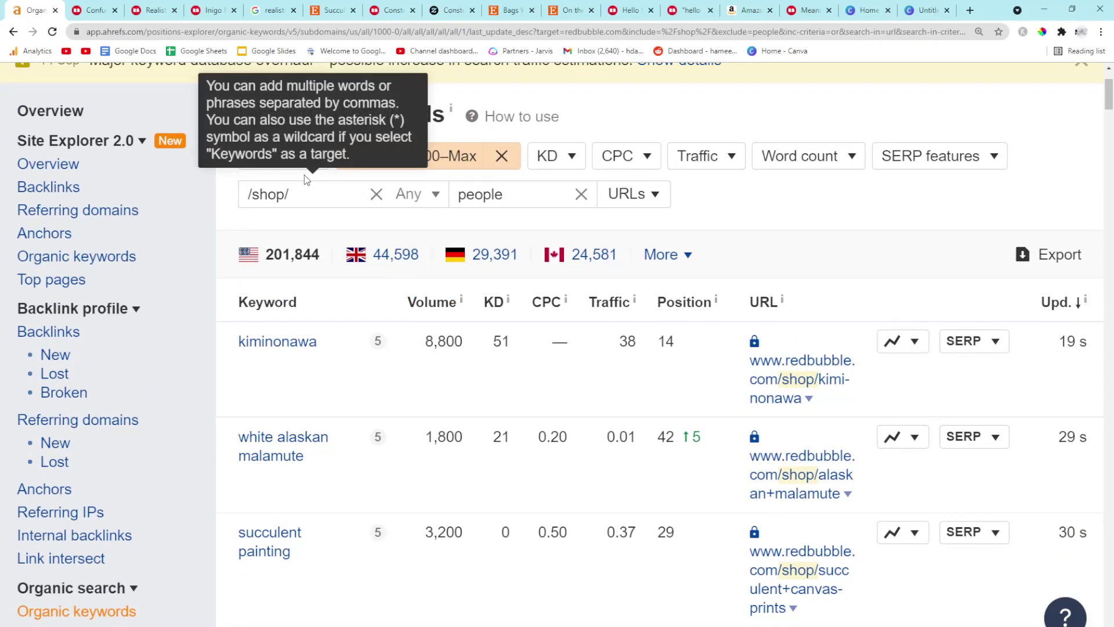
Add a Position filter of 1 to 10 alongside the 1,000+ volume filter
click(278, 155)
text(10)
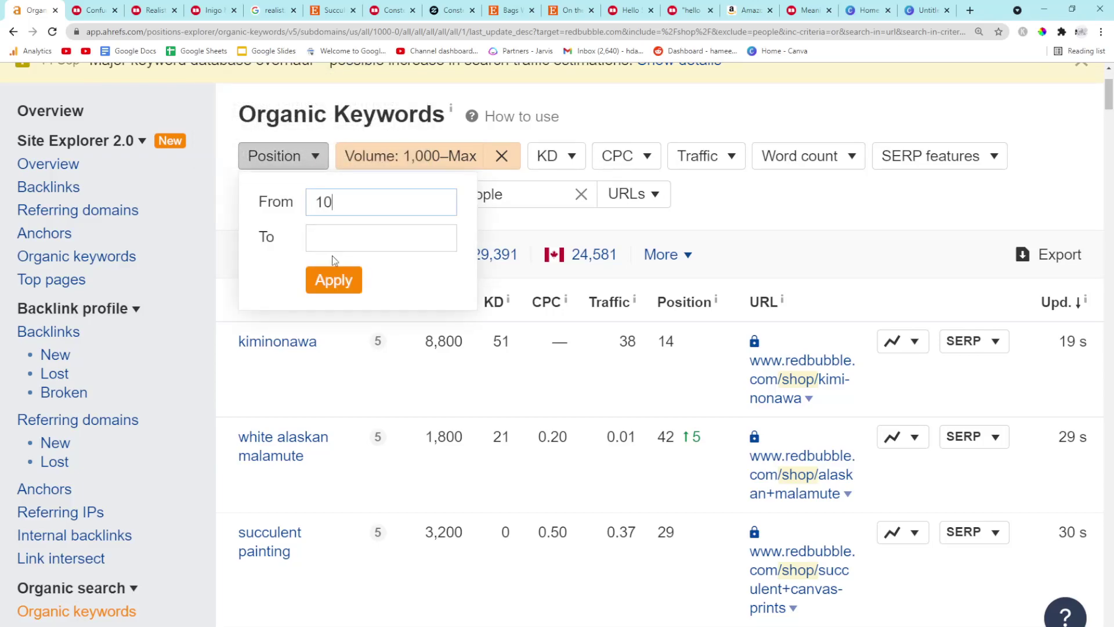
click(323, 227)
click(283, 155)
click(332, 282)
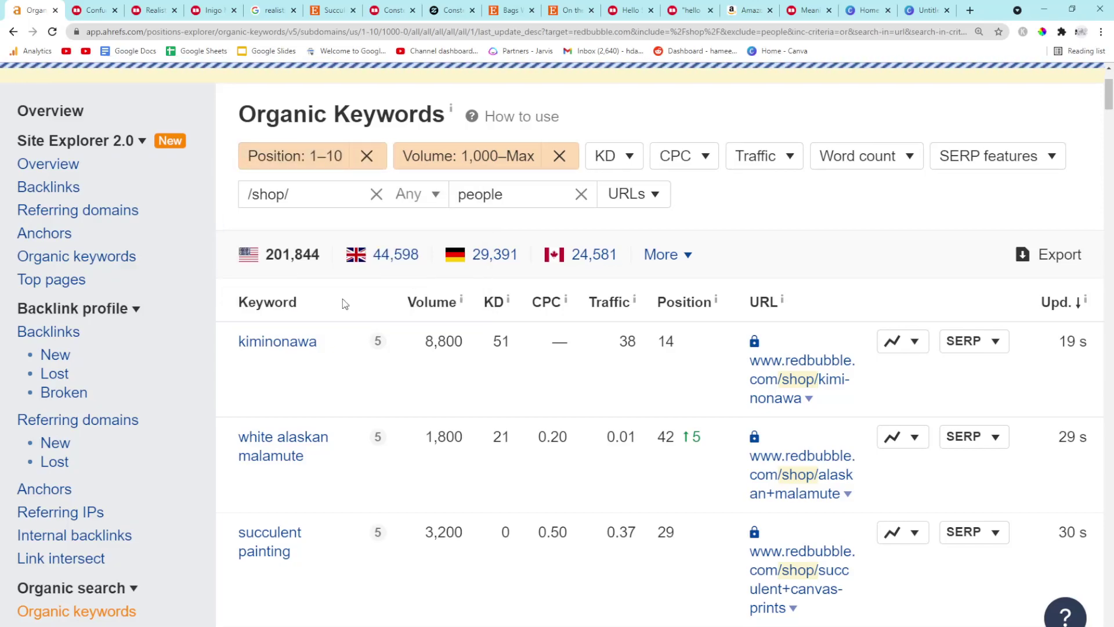
scroll(349, 302, down, 3)
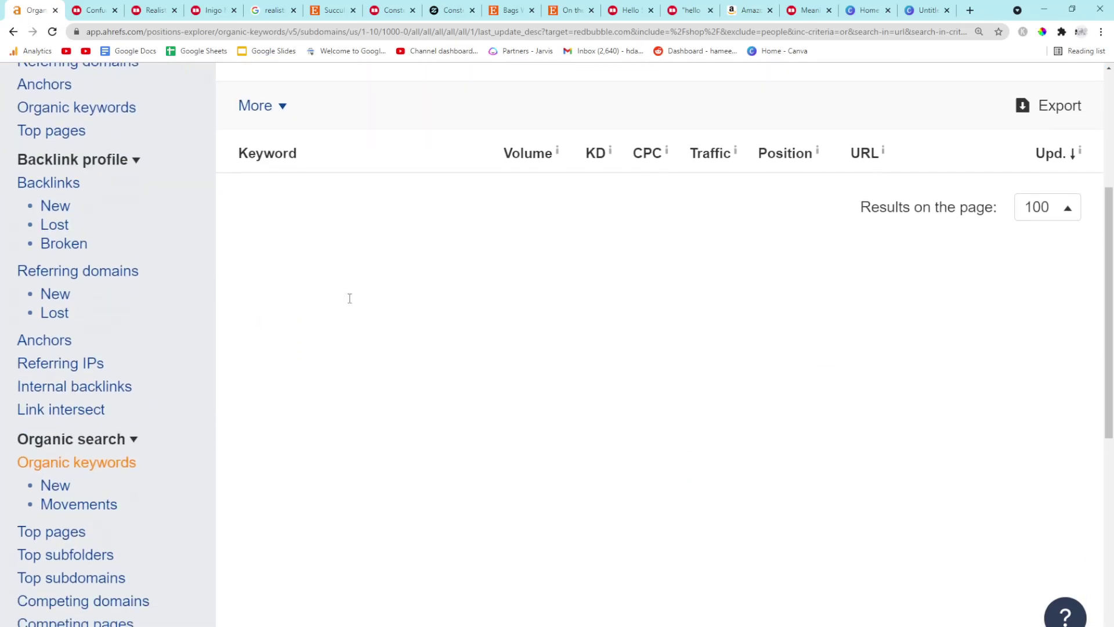
scroll(349, 303, down, 1)
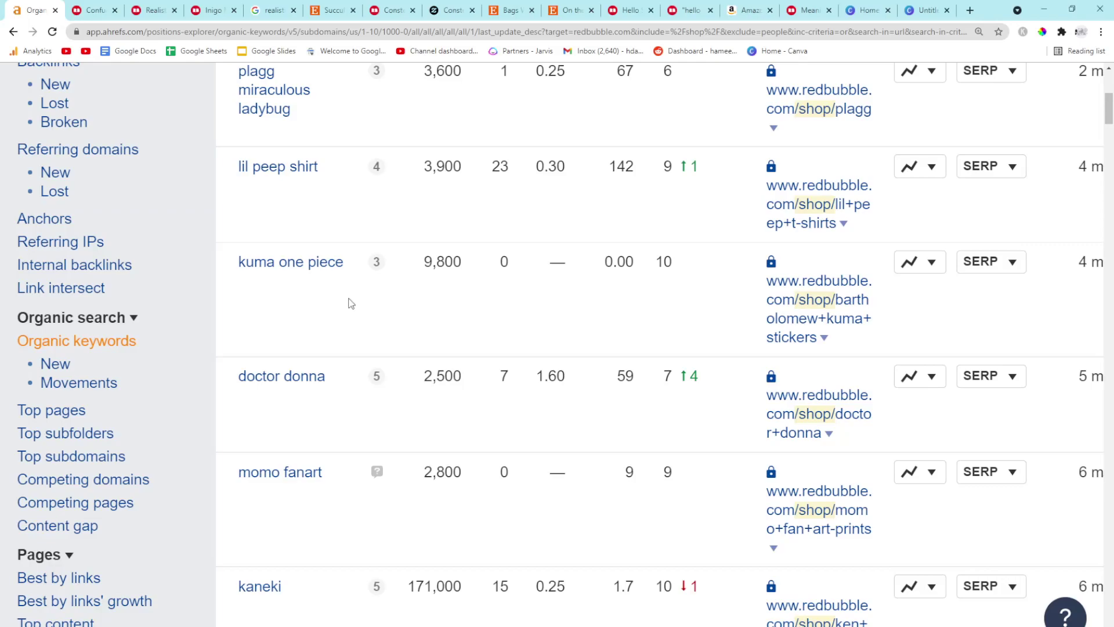
scroll(348, 302, down, 1)
scroll(349, 302, down, 1)
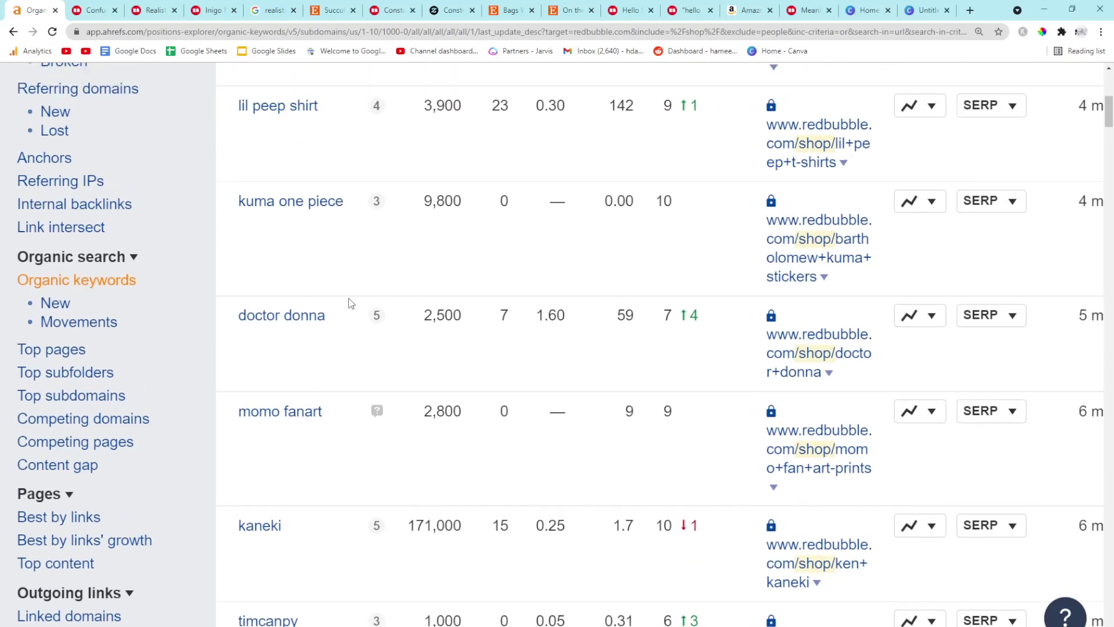
scroll(348, 303, up, 1)
scroll(348, 302, up, 1)
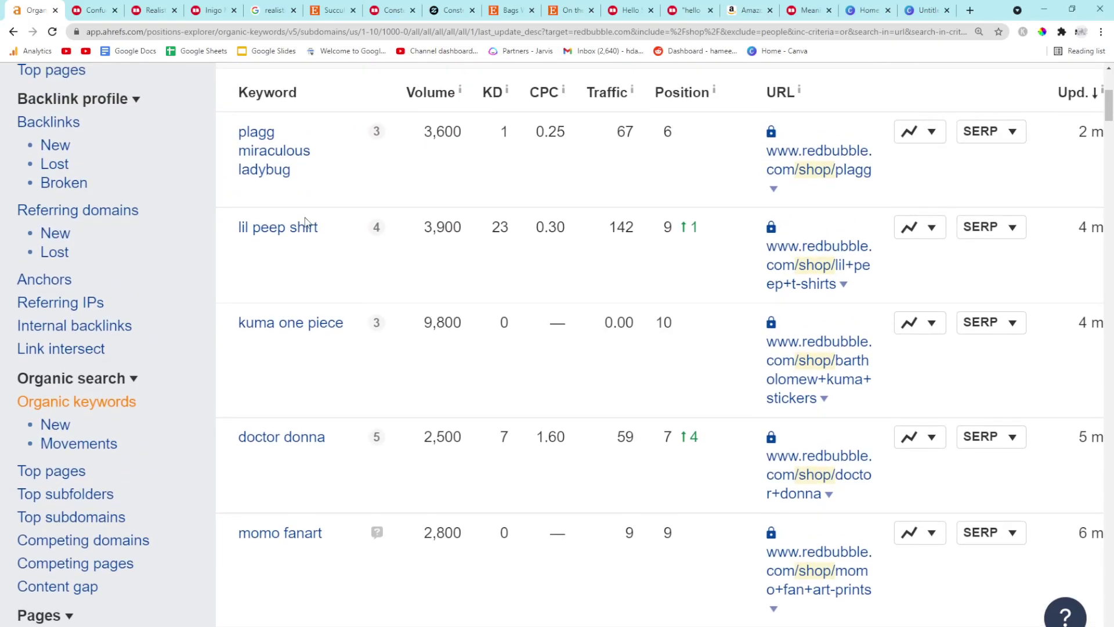
Google 'plagg miraculous ladybug' from Ahrefs, then open the 'what the fuck richard' Redbubble page
drag(304, 174, 236, 130)
key(ctrl+c)
click(274, 10)
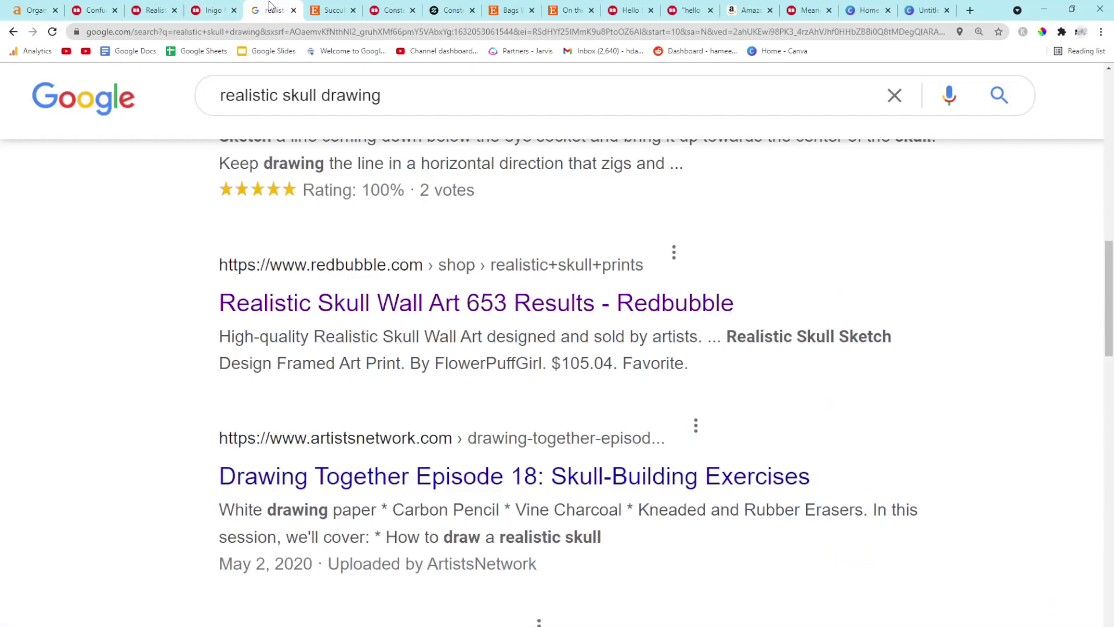
click(365, 98)
key(ctrl+a)
key(ctrl+v)
key(Return)
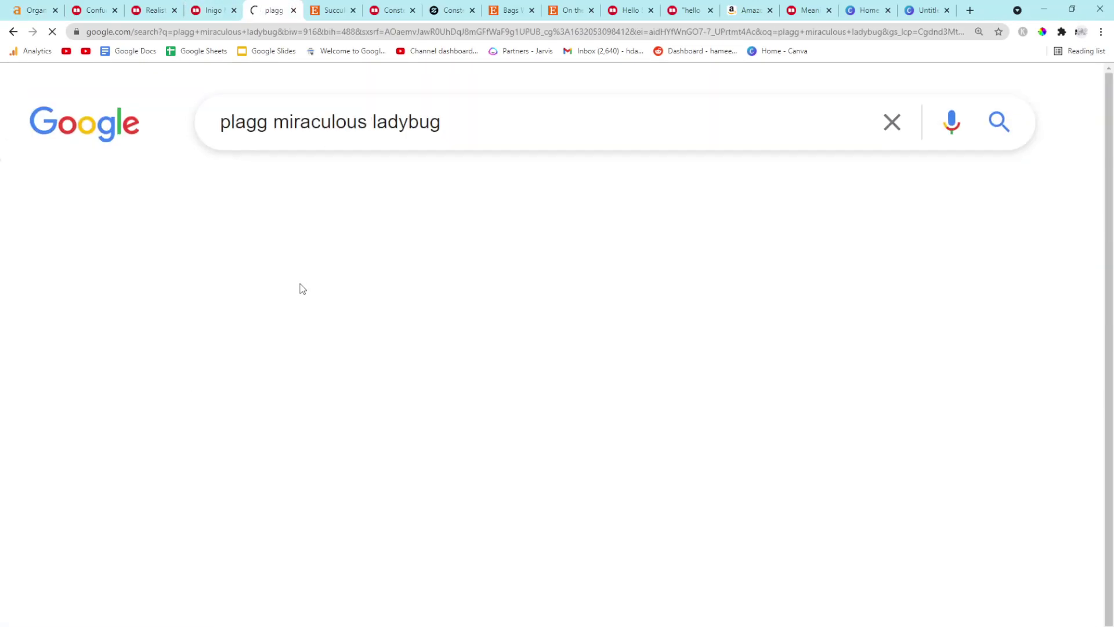
scroll(300, 288, down, 2)
scroll(301, 288, down, 1)
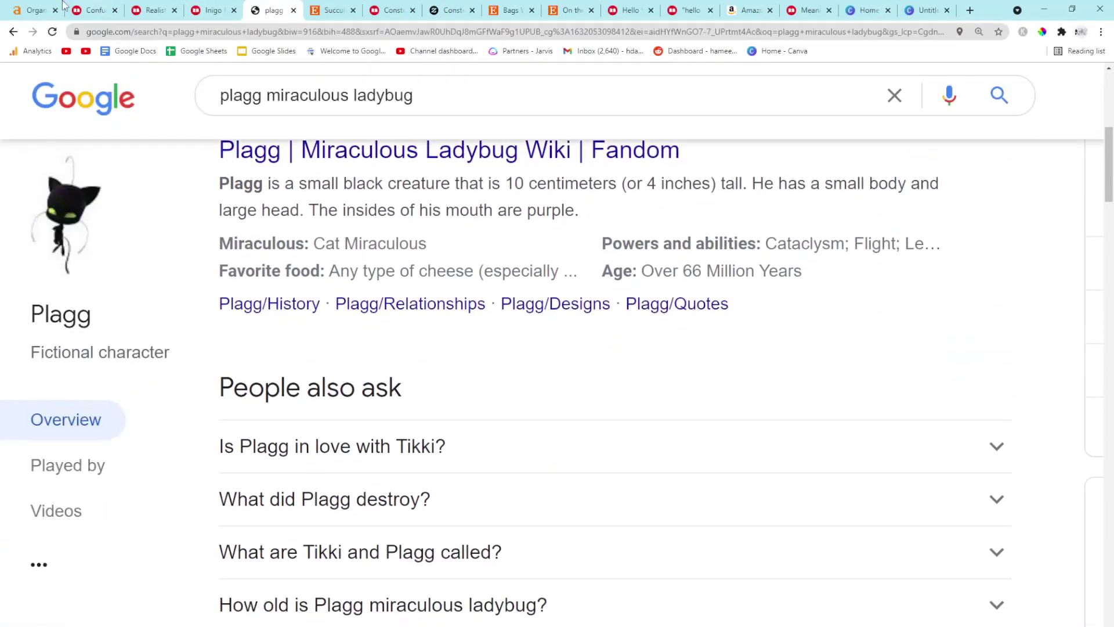
click(33, 10)
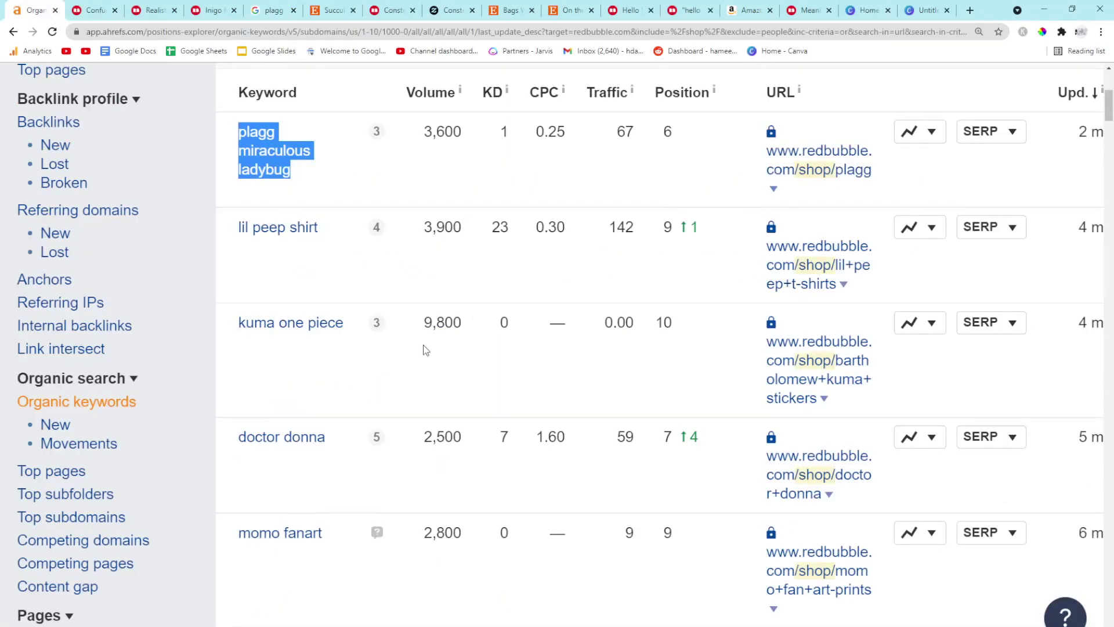
scroll(703, 386, down, 2)
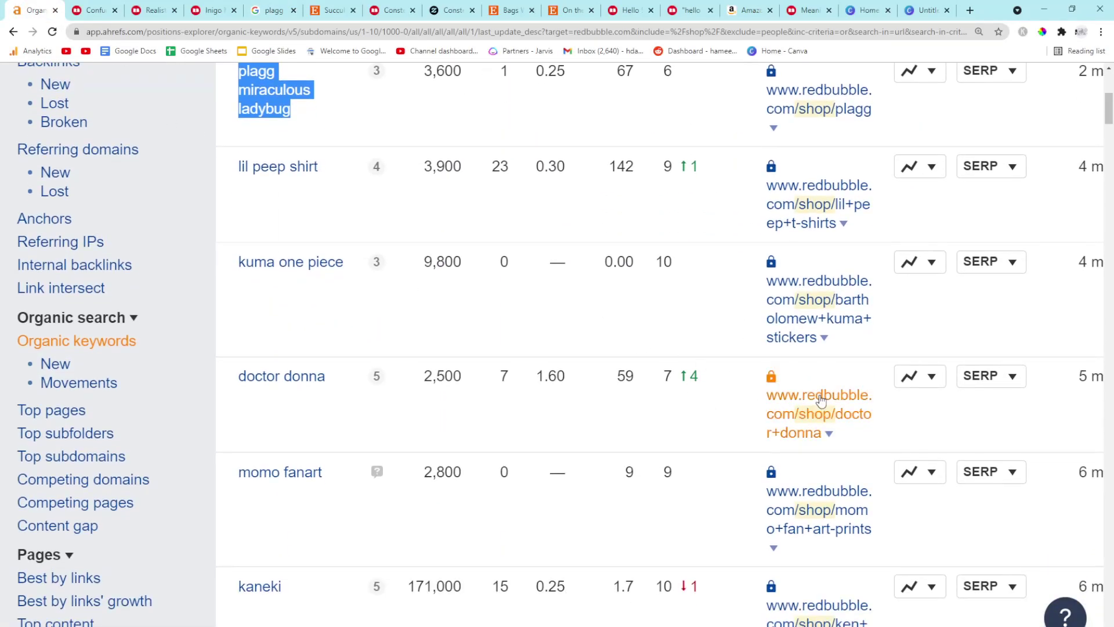
scroll(522, 418, down, 2)
scroll(364, 423, down, 1)
scroll(364, 423, down, 1)
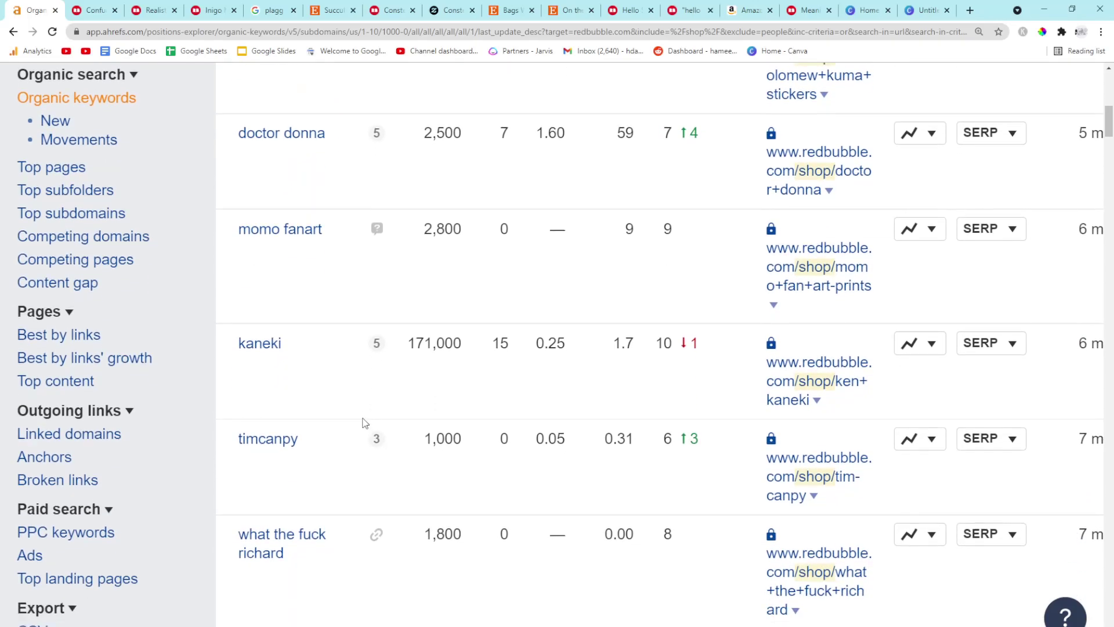
middle_click(817, 571)
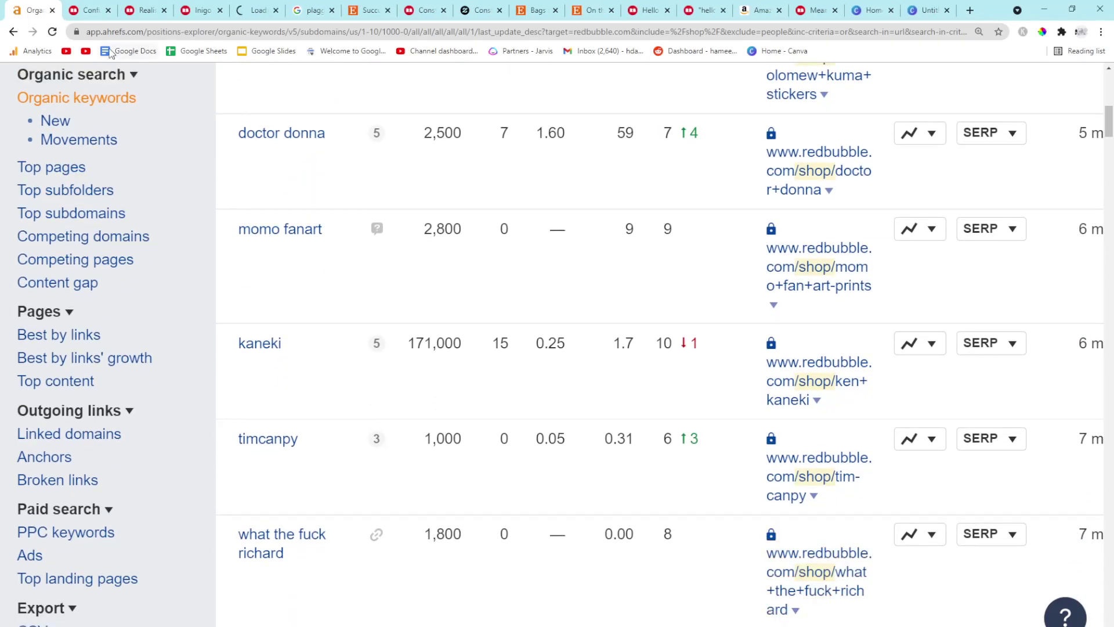
Compare the 'what the fuck richard' Redbubble results against its 1,800 search volume
click(90, 9)
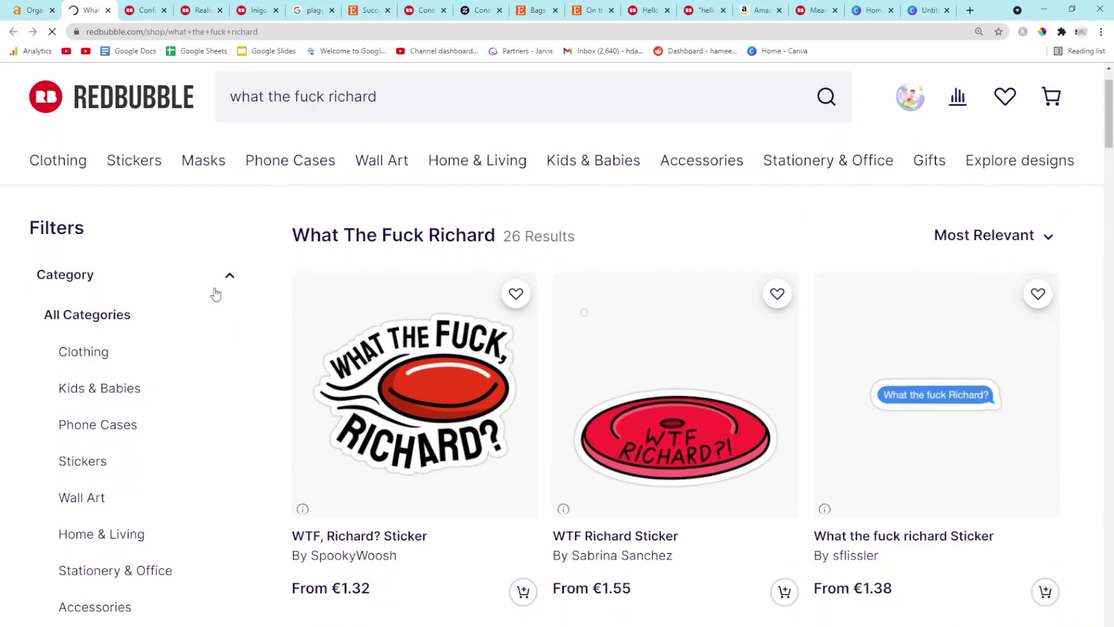
click(33, 9)
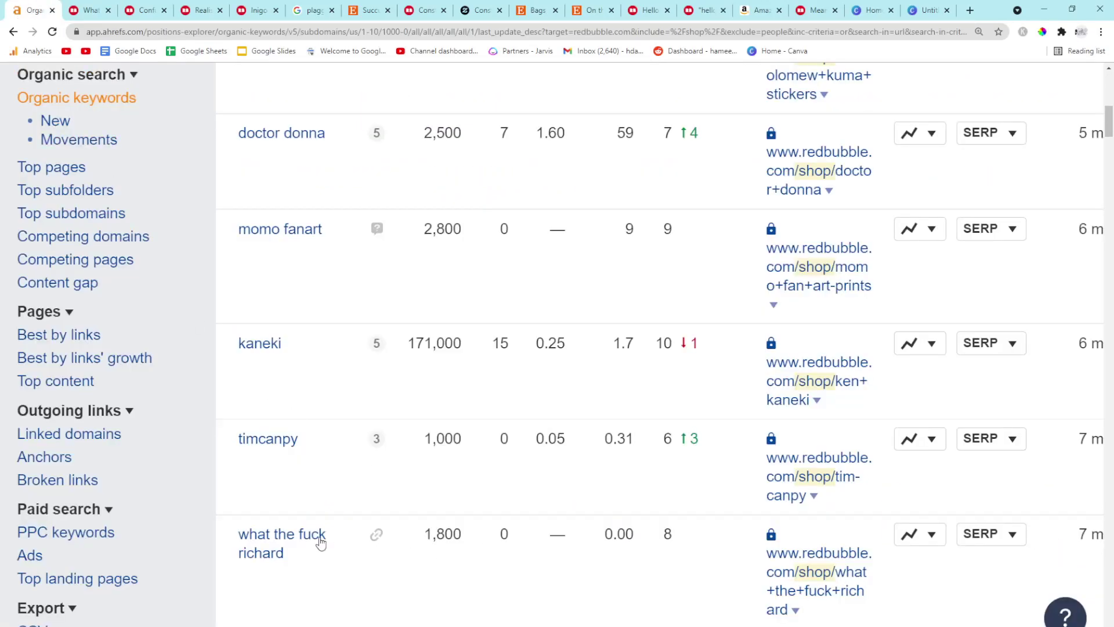
double_click(468, 546)
click(90, 10)
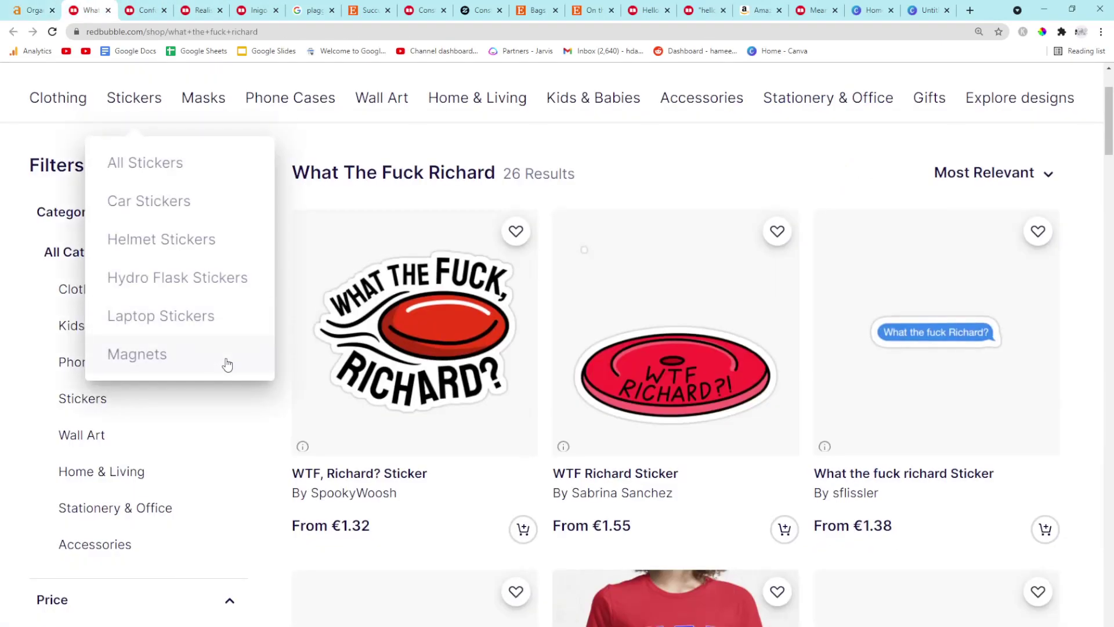
scroll(293, 372, down, 3)
Select and then deselect the 'what the fuck richard' keyword in the Ahrefs list
key(ctrl+shift+Tab)
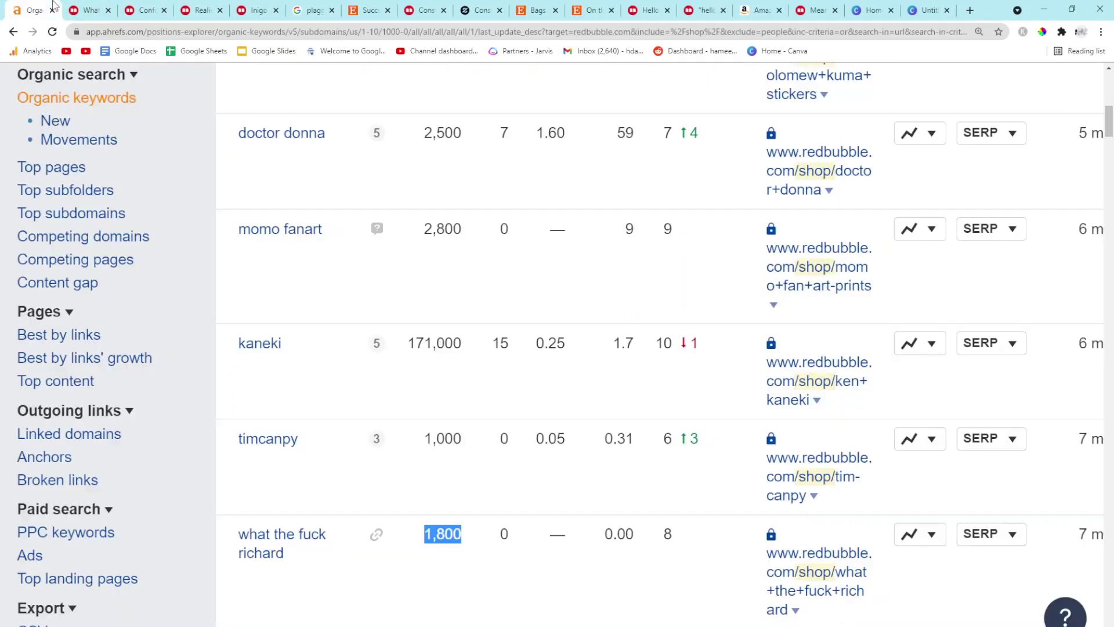
scroll(290, 456, down, 2)
drag(288, 434, 237, 412)
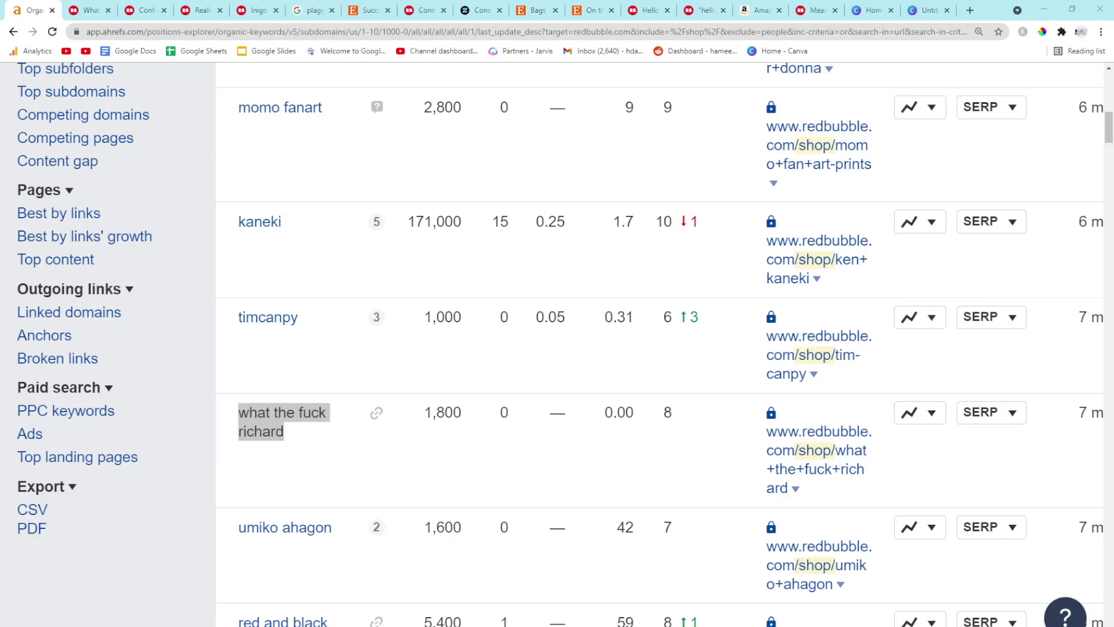
click(454, 418)
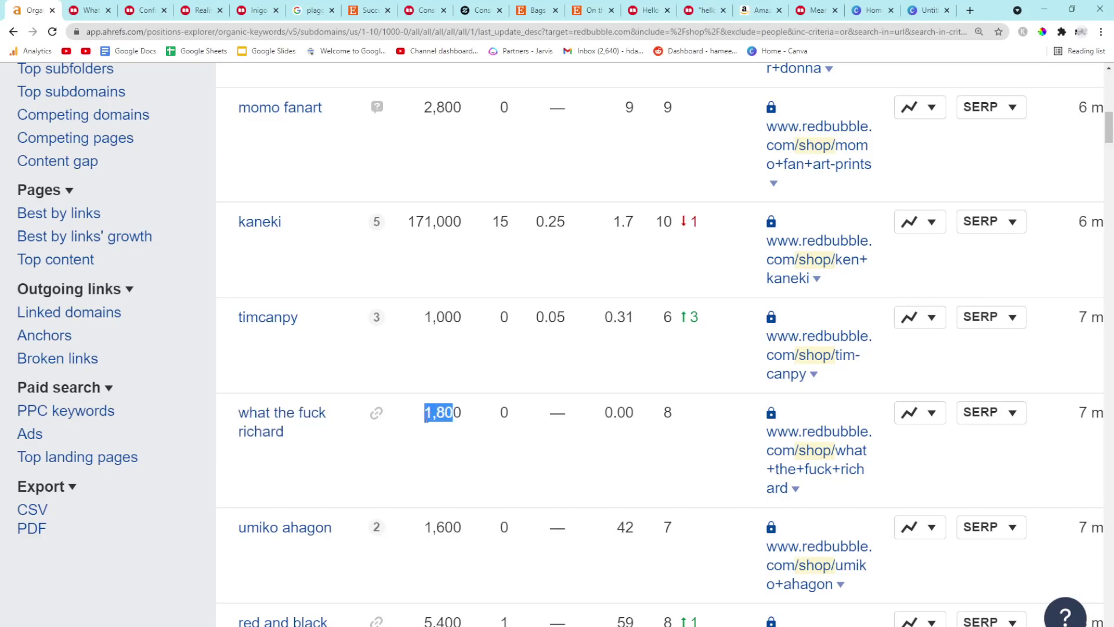
key(alt+Tab)
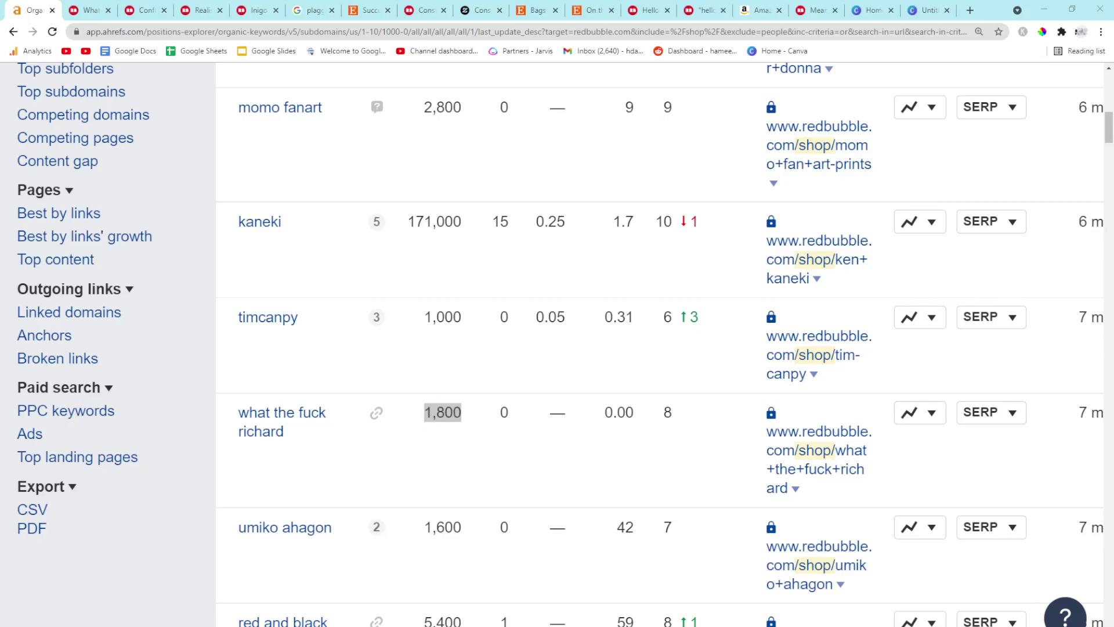
key(alt+Tab)
scroll(444, 423, down, 1)
scroll(418, 424, down, 1)
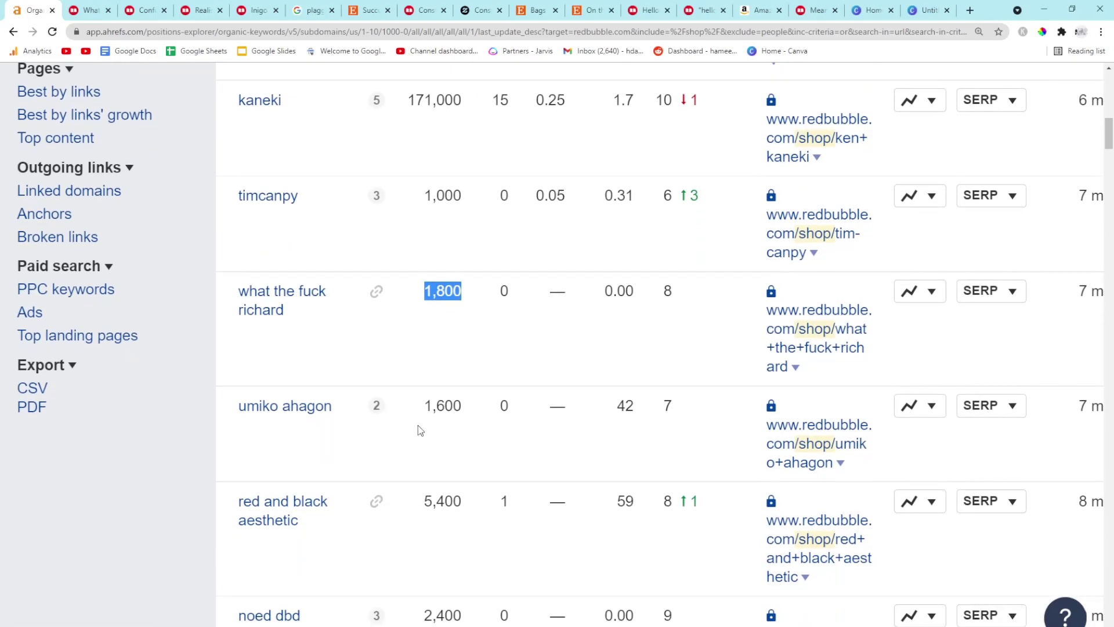
scroll(391, 418, down, 1)
scroll(346, 406, down, 1)
scroll(347, 406, down, 1)
scroll(346, 407, down, 1)
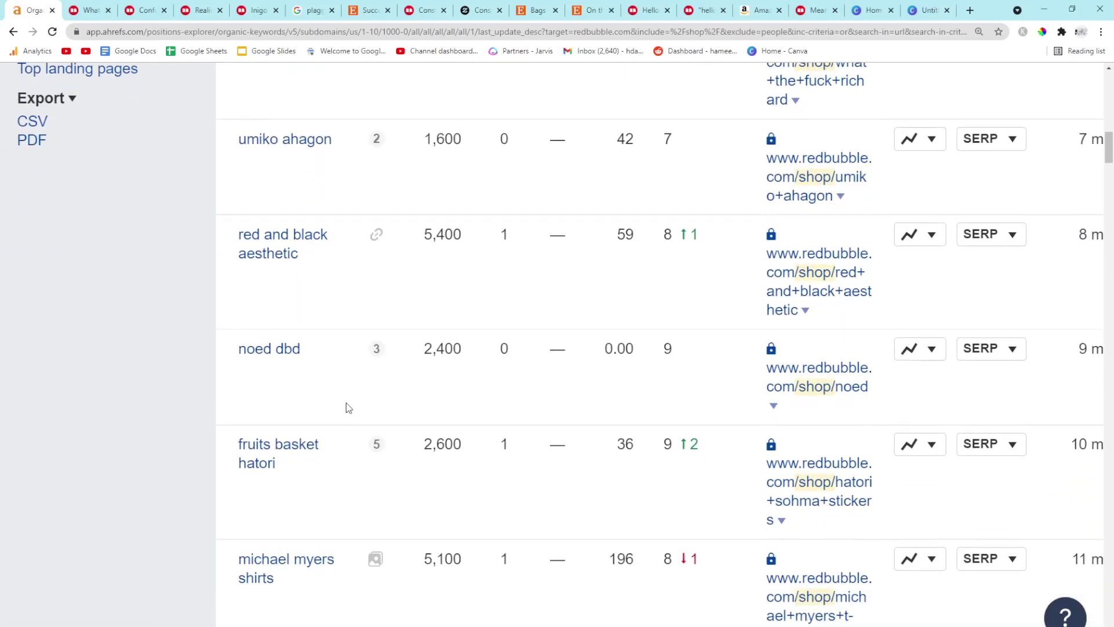
scroll(346, 407, down, 1)
scroll(347, 407, down, 1)
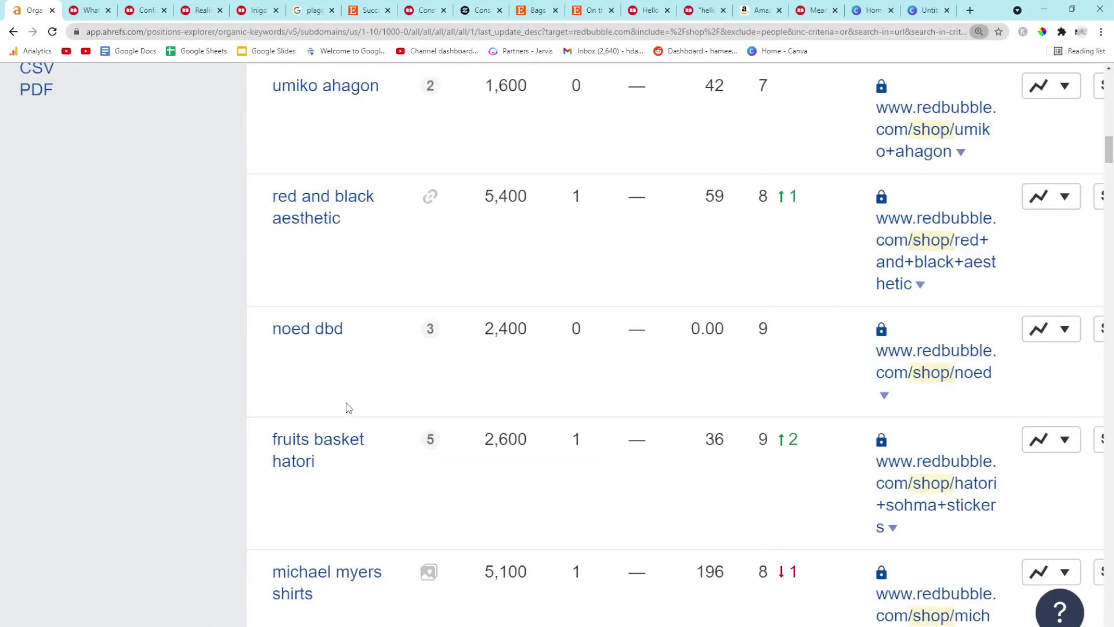
scroll(347, 407, down, 1)
scroll(347, 407, down, 1)
scroll(347, 406, down, 1)
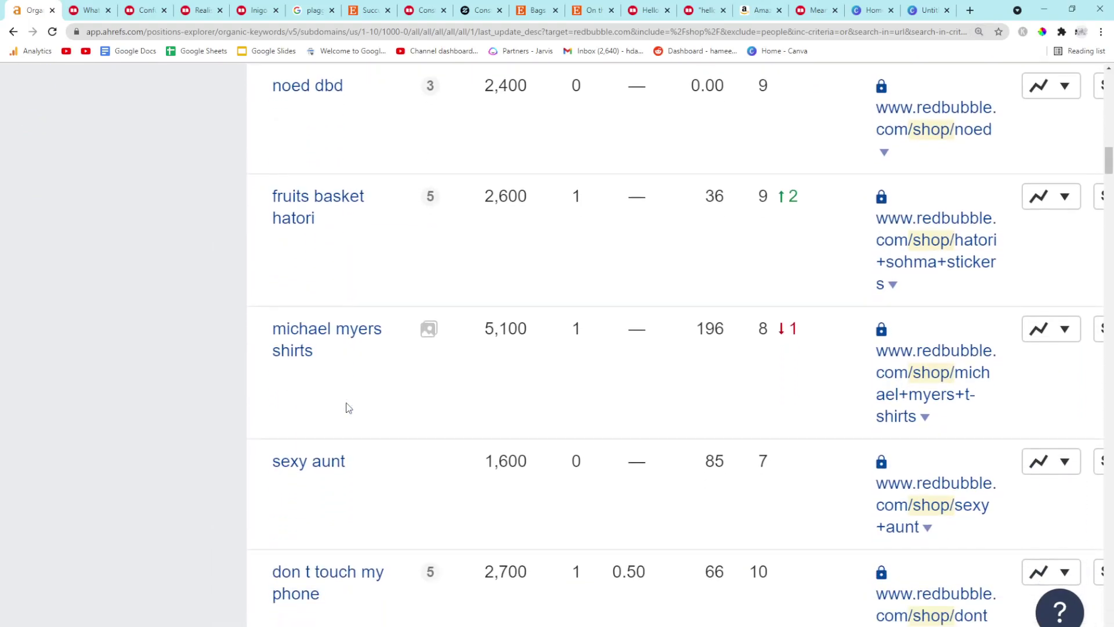
scroll(347, 407, down, 1)
scroll(347, 406, down, 1)
scroll(347, 407, down, 1)
scroll(346, 407, down, 2)
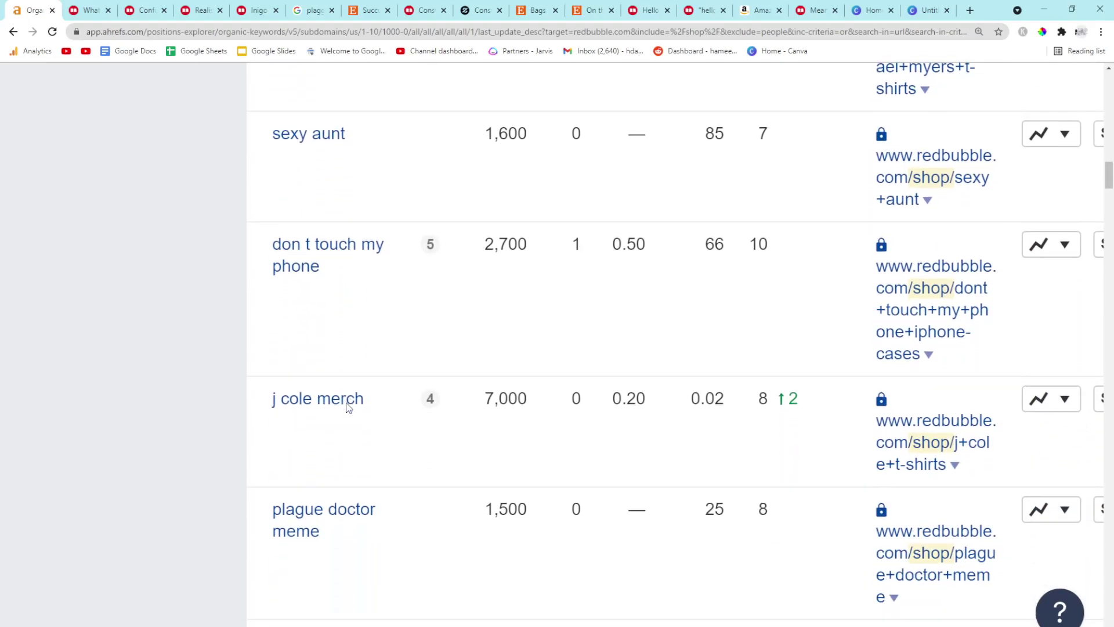
scroll(346, 407, down, 2)
scroll(347, 407, down, 1)
scroll(347, 406, down, 1)
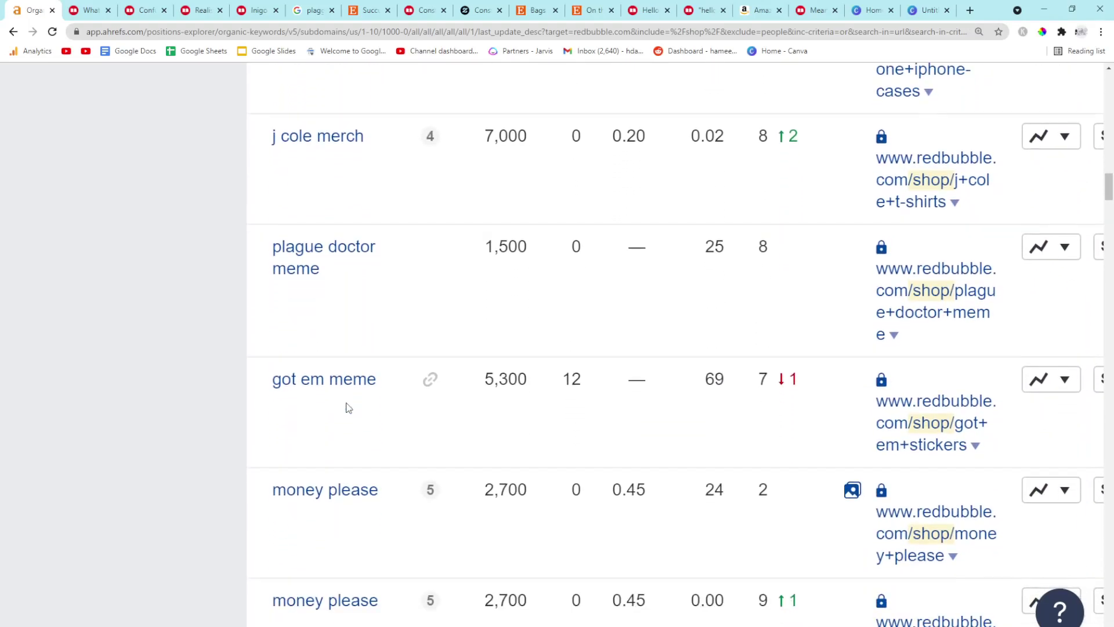
scroll(347, 407, down, 1)
scroll(347, 407, down, 1)
Select 'money please' (2,700 volume, position 2) and check its Redbubble results
drag(383, 411, 305, 411)
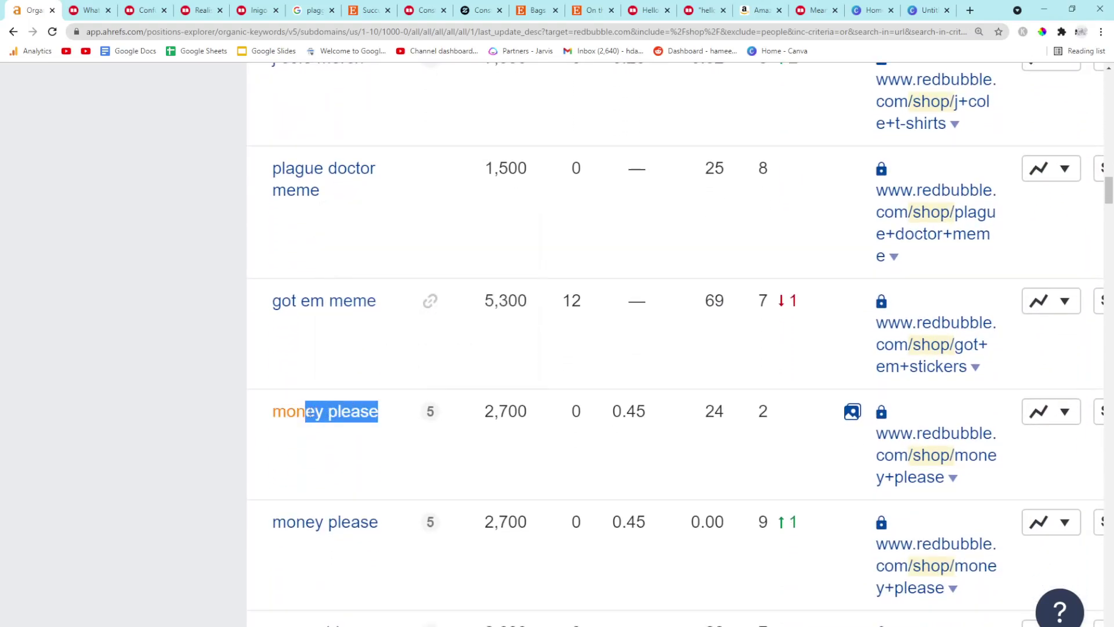
click(90, 10)
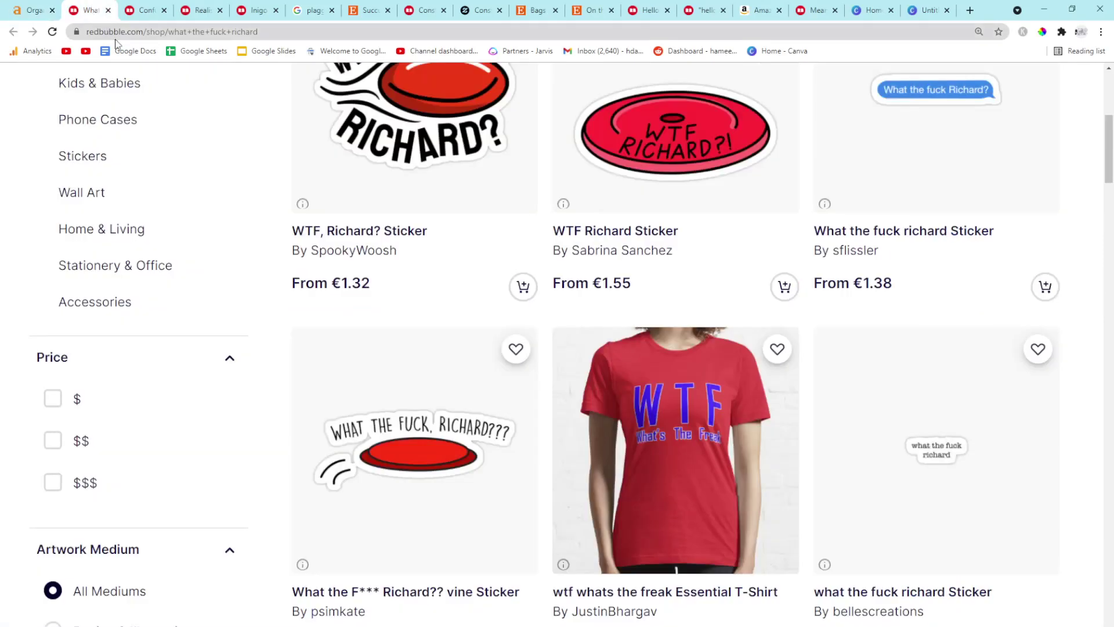
click(35, 11)
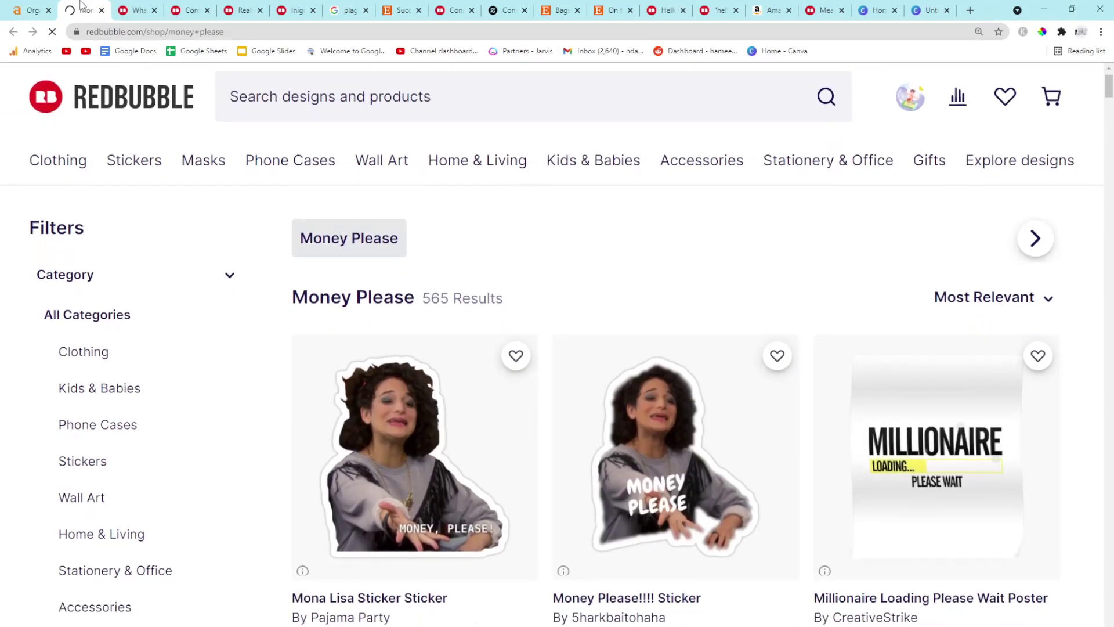
Back in the keyword list, select the 'mona lisa meme' keyword
click(43, 7)
scroll(240, 363, down, 4)
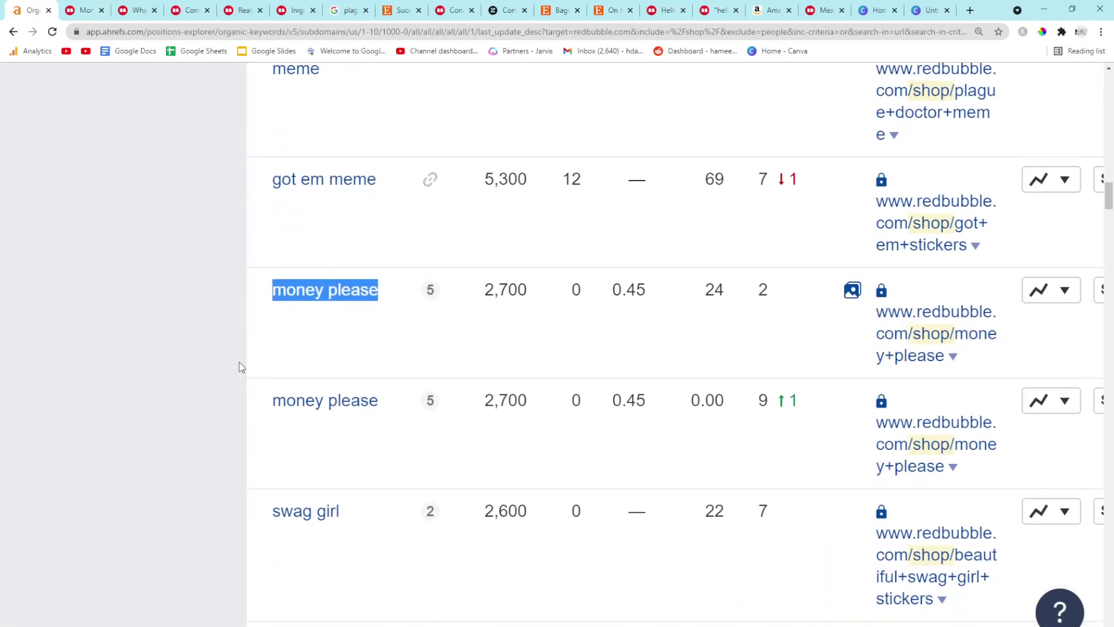
scroll(240, 362, down, 3)
scroll(240, 361, down, 2)
scroll(239, 361, down, 1)
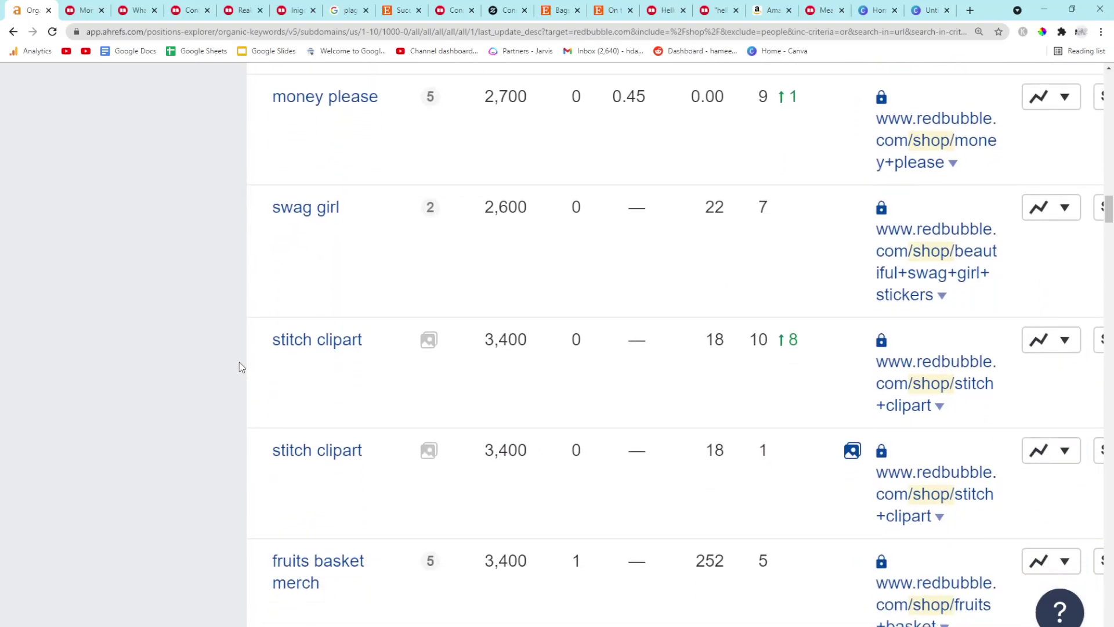
scroll(239, 362, down, 1)
scroll(239, 361, down, 1)
scroll(239, 362, down, 1)
scroll(240, 362, down, 1)
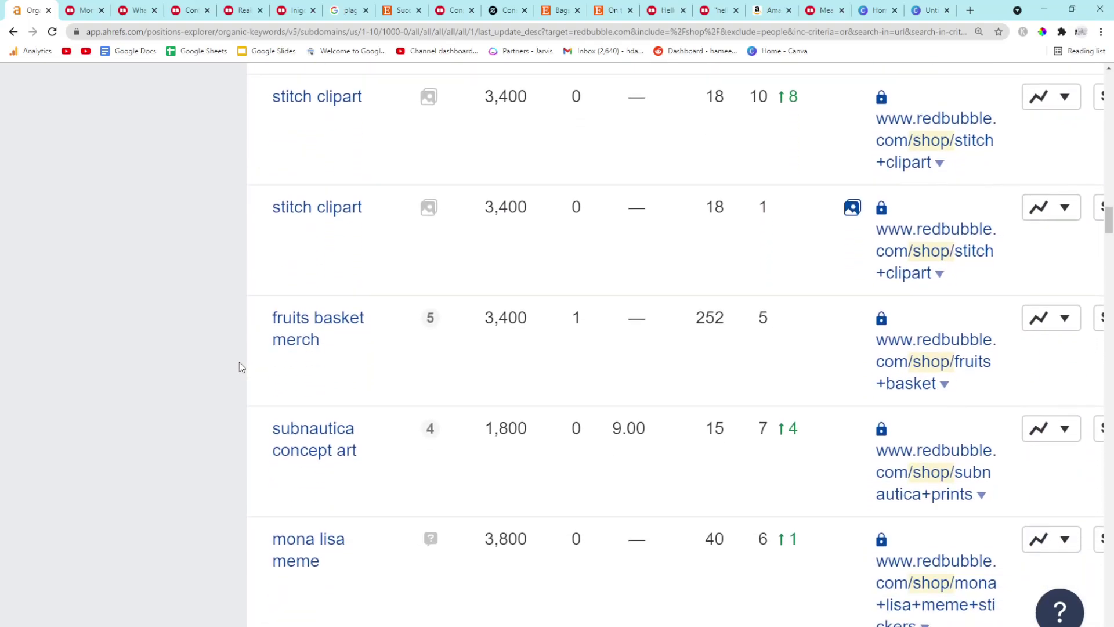
scroll(240, 361, down, 1)
drag(353, 499, 273, 478)
key(ctrl+c)
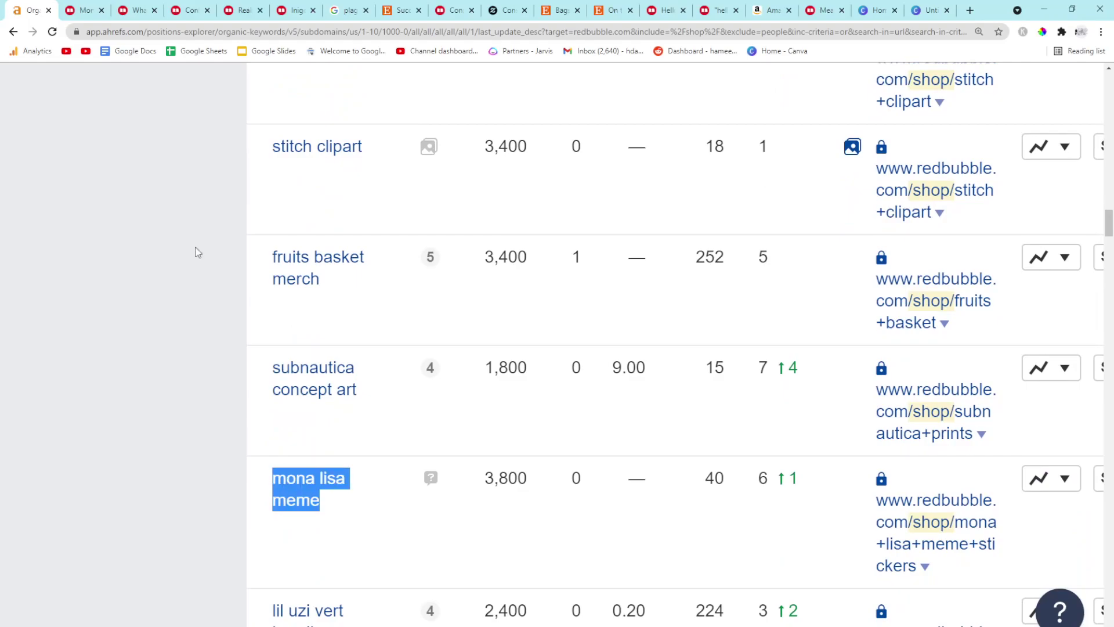
click(90, 12)
Google 'mona lisa meme' and open Redbubble's Mona Lisa Meme Stickers result
click(144, 31)
key(ctrl+v)
key(Return)
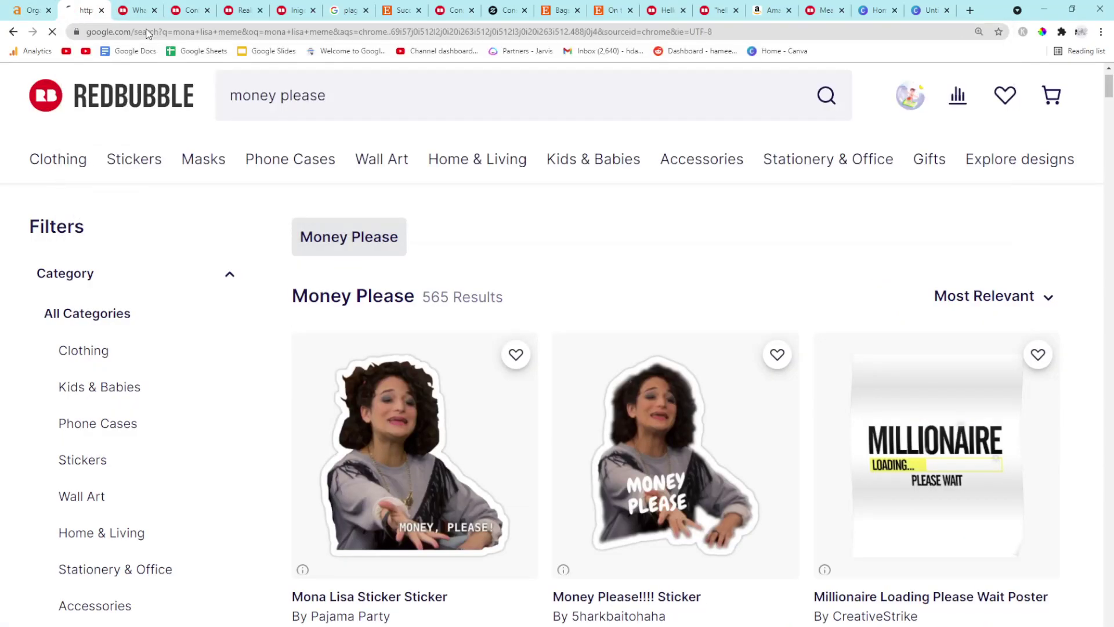
scroll(151, 276, down, 3)
scroll(150, 276, down, 3)
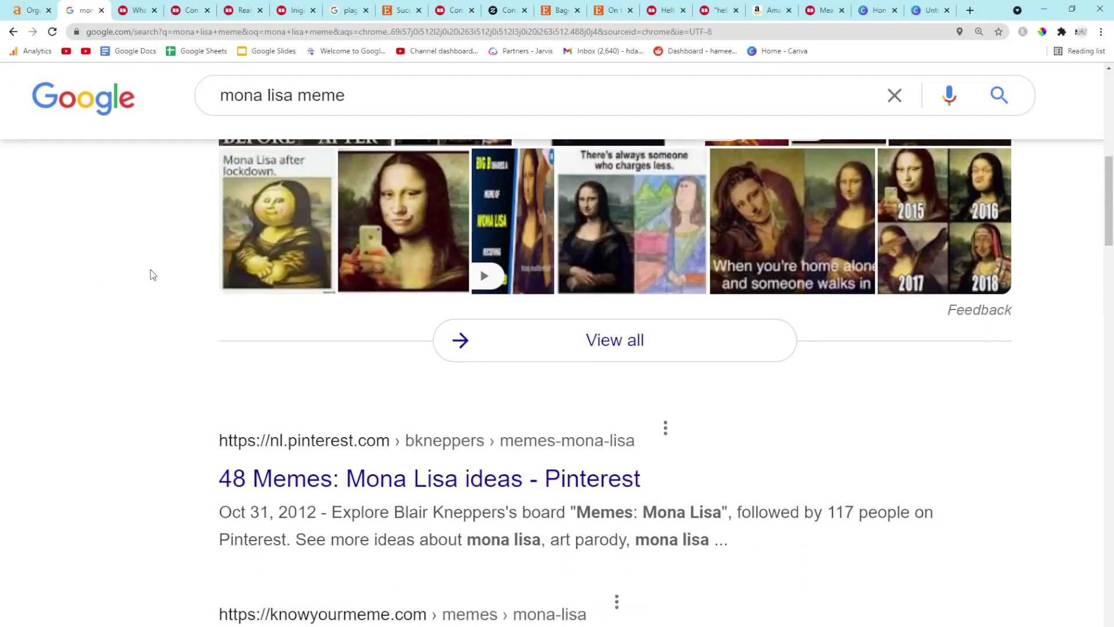
key(ctrl+f)
text(redbub)
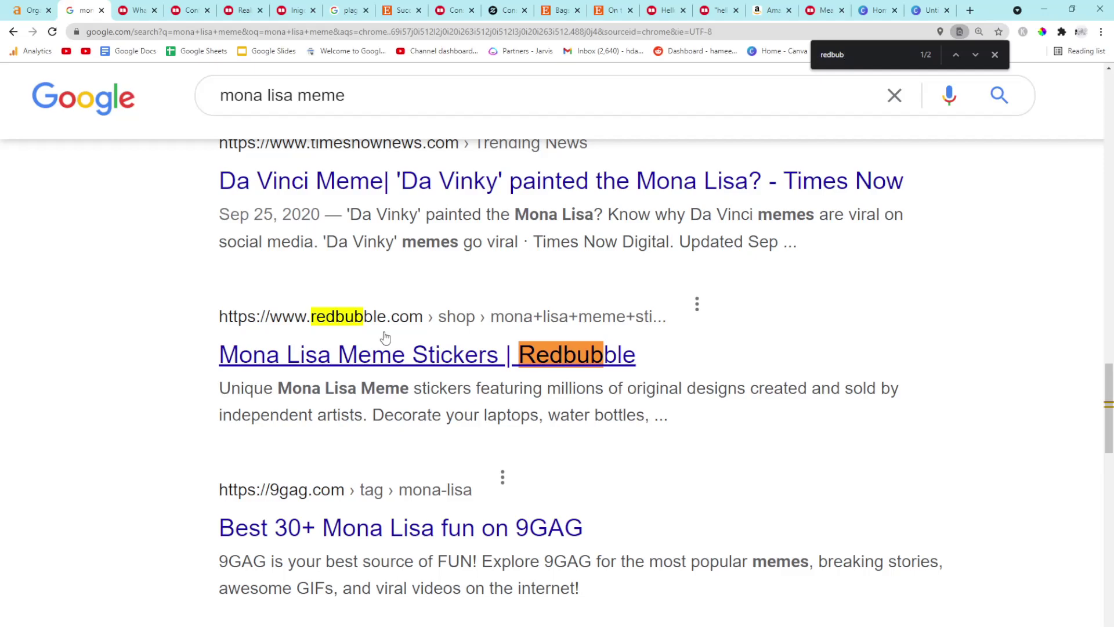
click(383, 348)
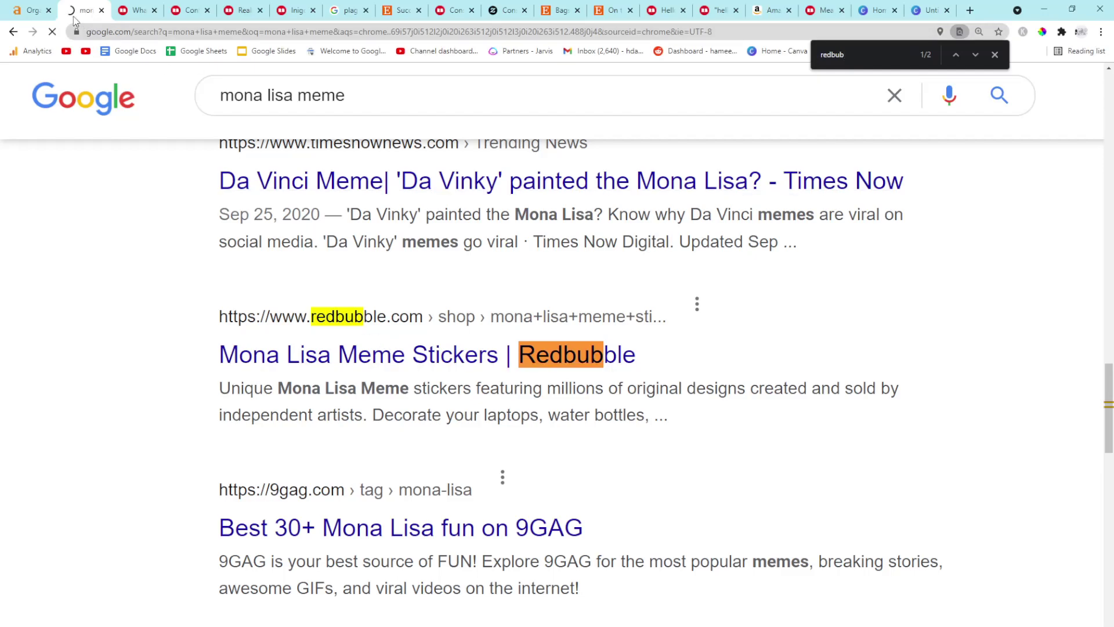
scroll(88, 242, down, 2)
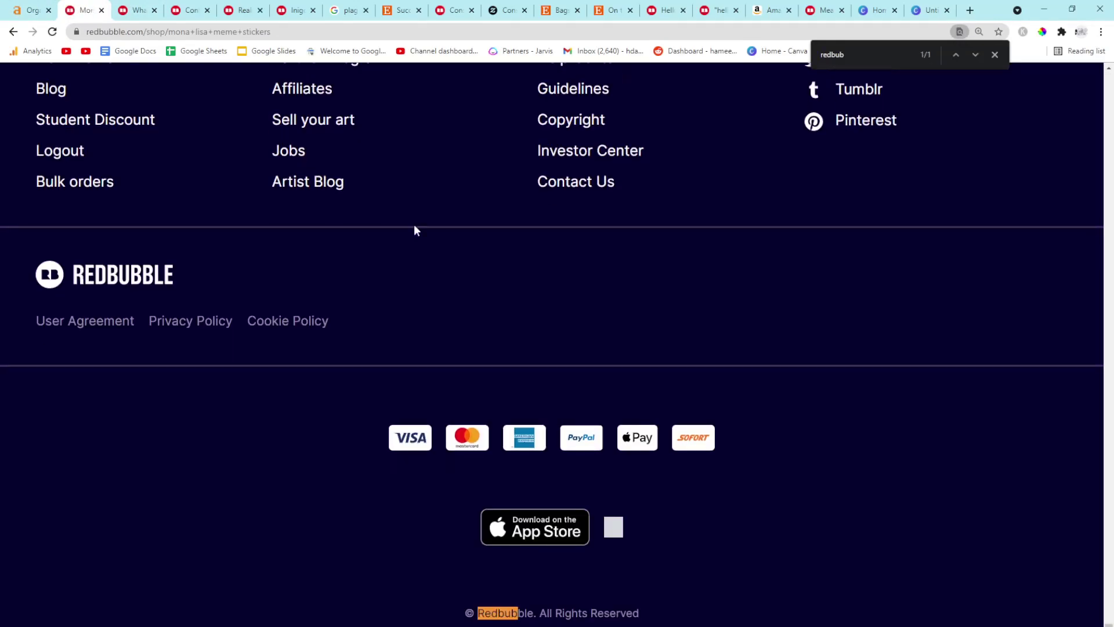
click(35, 10)
Open Redbubble's chihuahua cartoon shop page (3,200 volume, position 1) in a new tab
click(216, 322)
scroll(216, 322, down, 1)
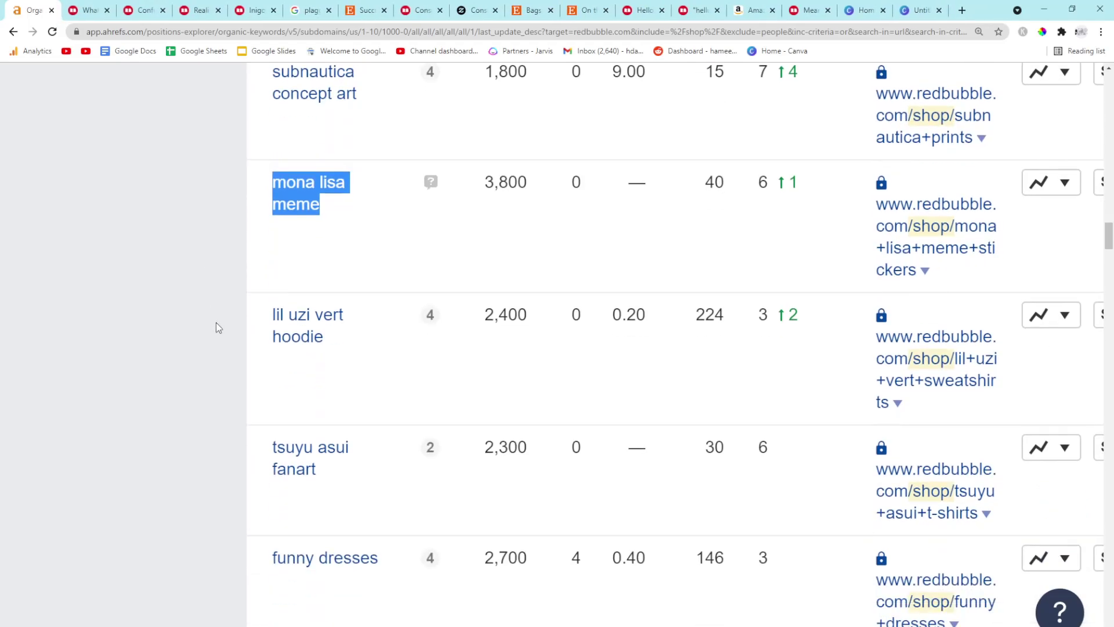
scroll(226, 332, down, 2)
scroll(227, 332, down, 1)
scroll(227, 332, down, 1)
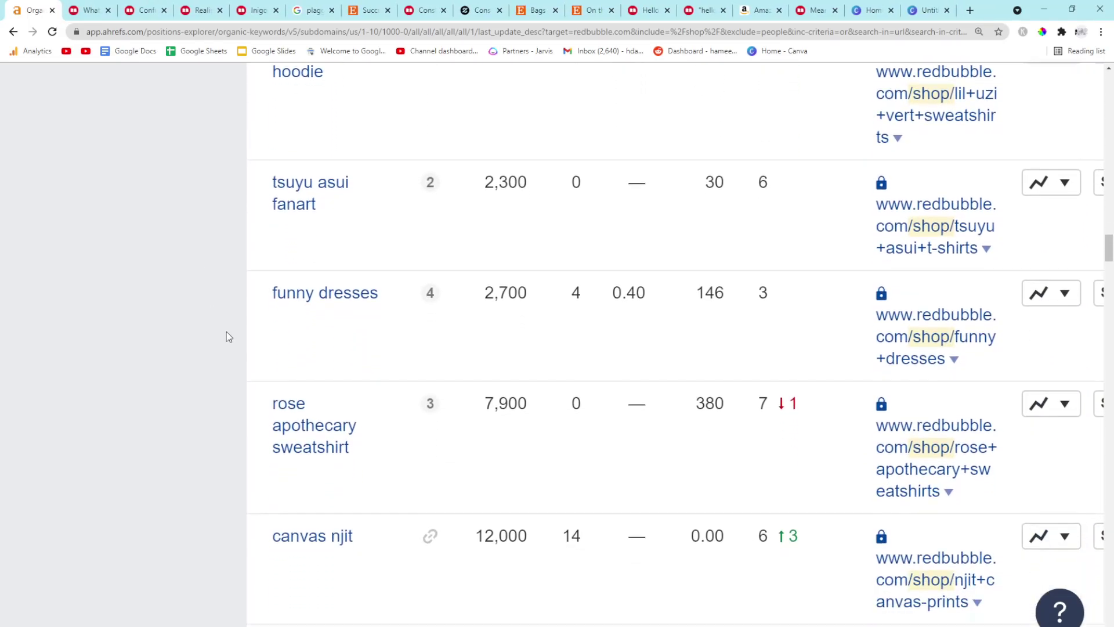
scroll(227, 332, down, 2)
scroll(226, 332, down, 2)
scroll(227, 331, down, 1)
scroll(226, 332, down, 2)
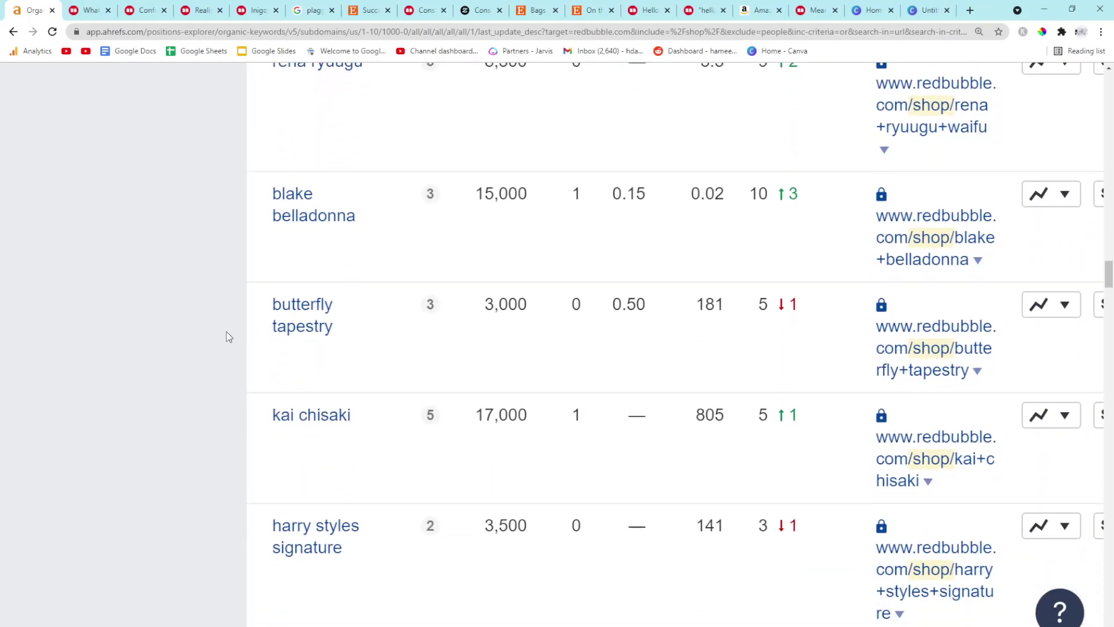
scroll(226, 332, down, 2)
scroll(226, 332, down, 2)
scroll(227, 332, down, 2)
scroll(227, 332, down, 1)
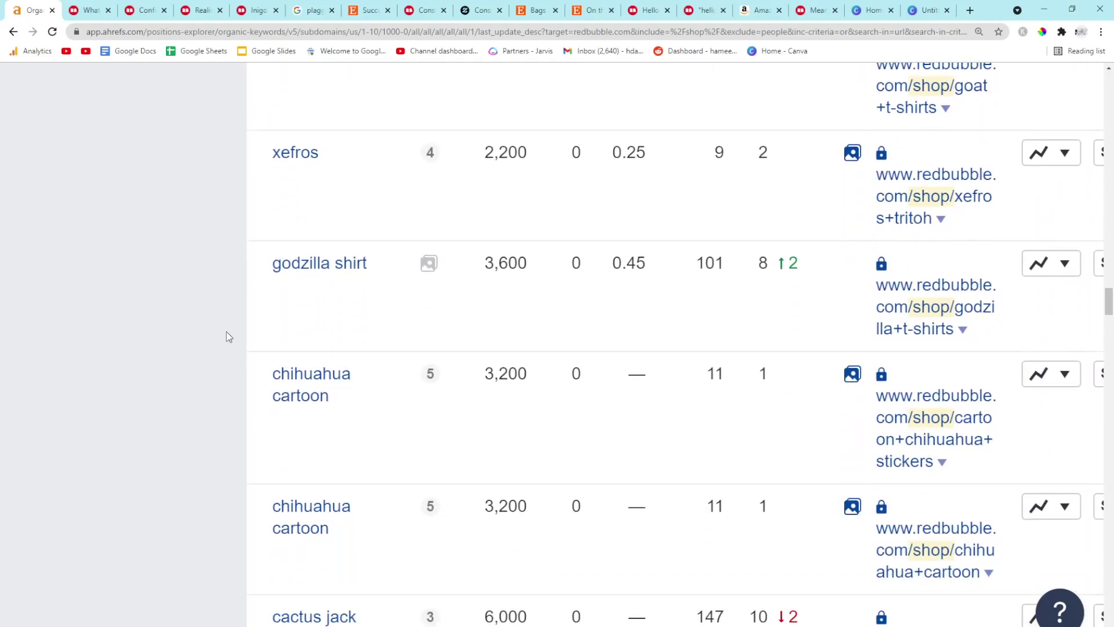
scroll(227, 332, down, 2)
scroll(226, 332, down, 1)
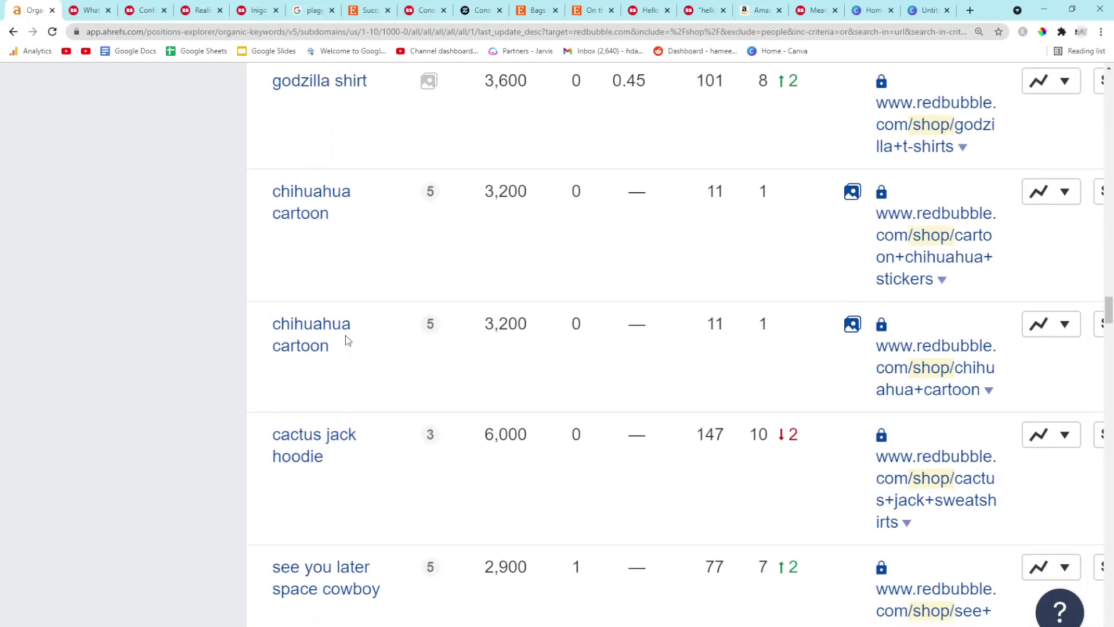
ctrl+click(929, 389)
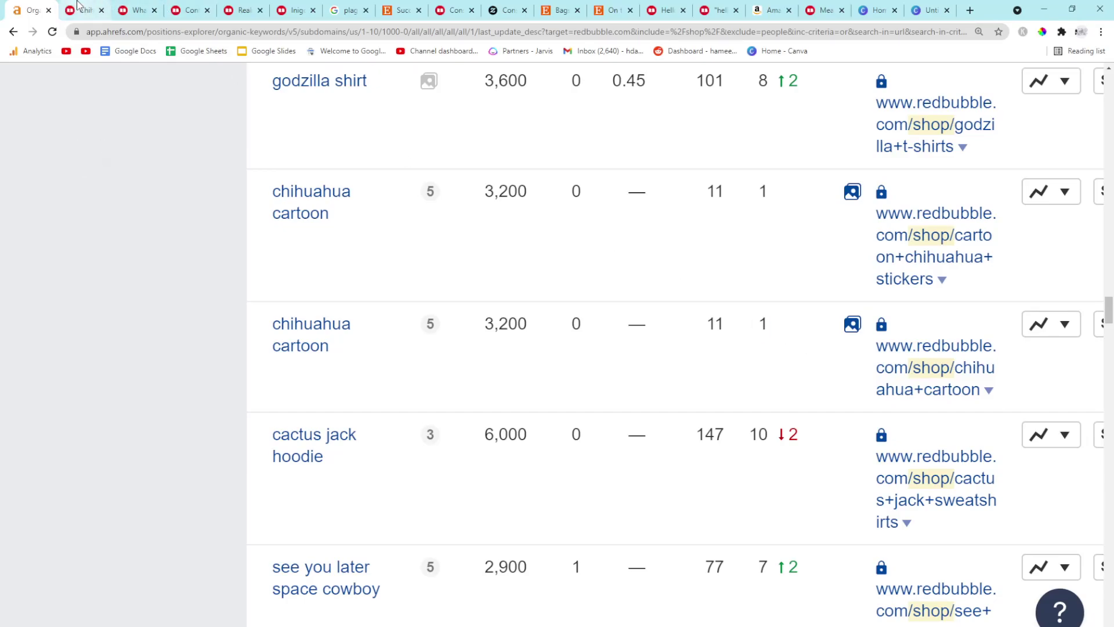
click(78, 10)
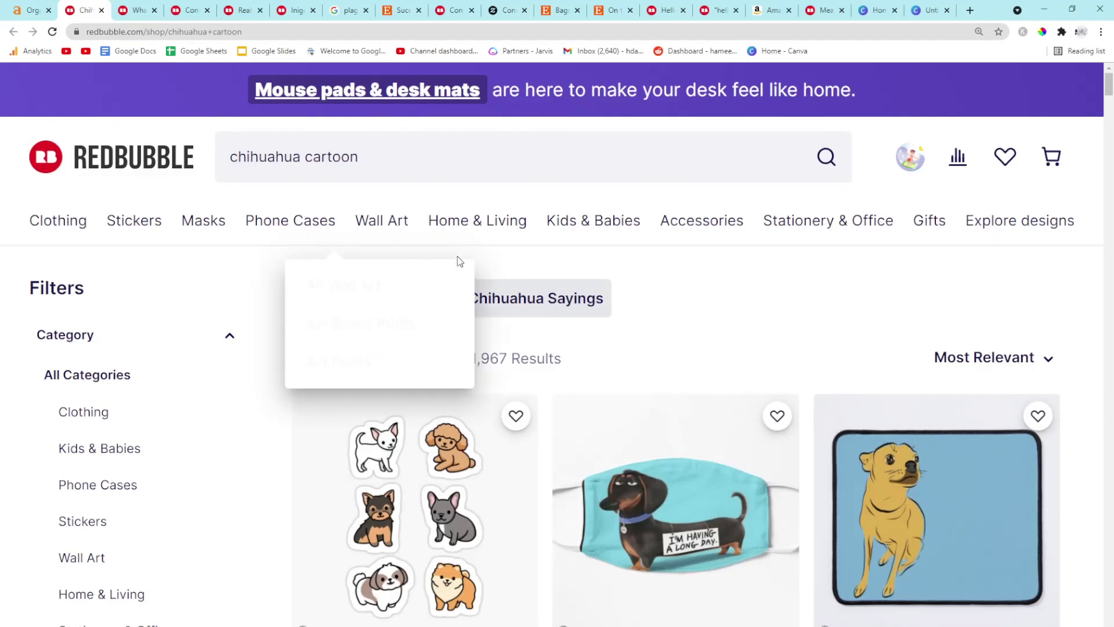
scroll(557, 348, down, 2)
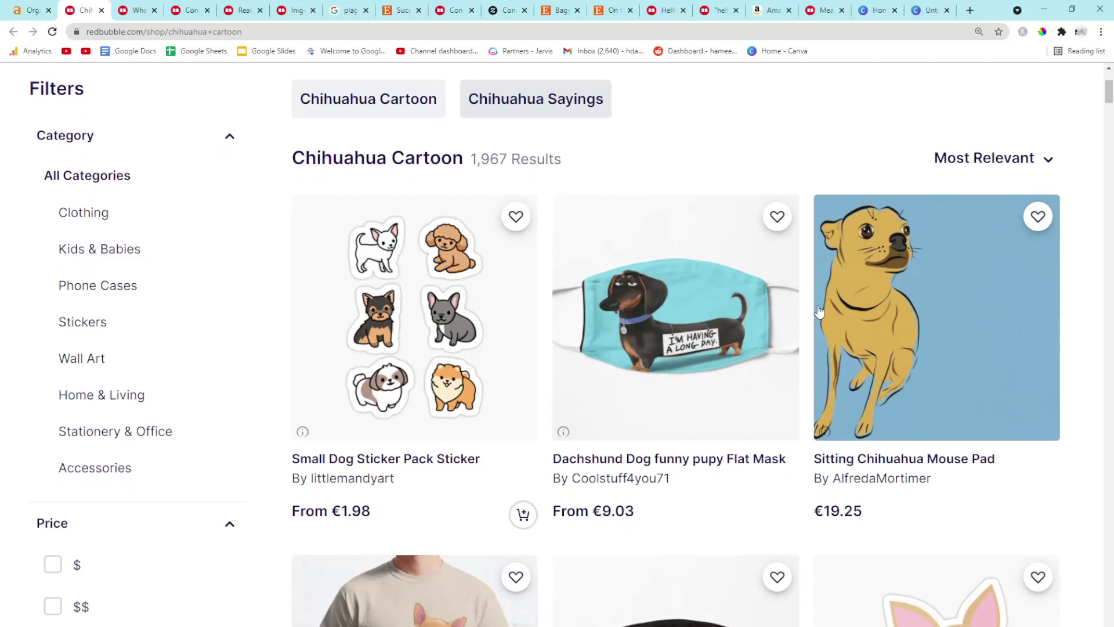
scroll(827, 286, down, 3)
scroll(809, 218, up, 1)
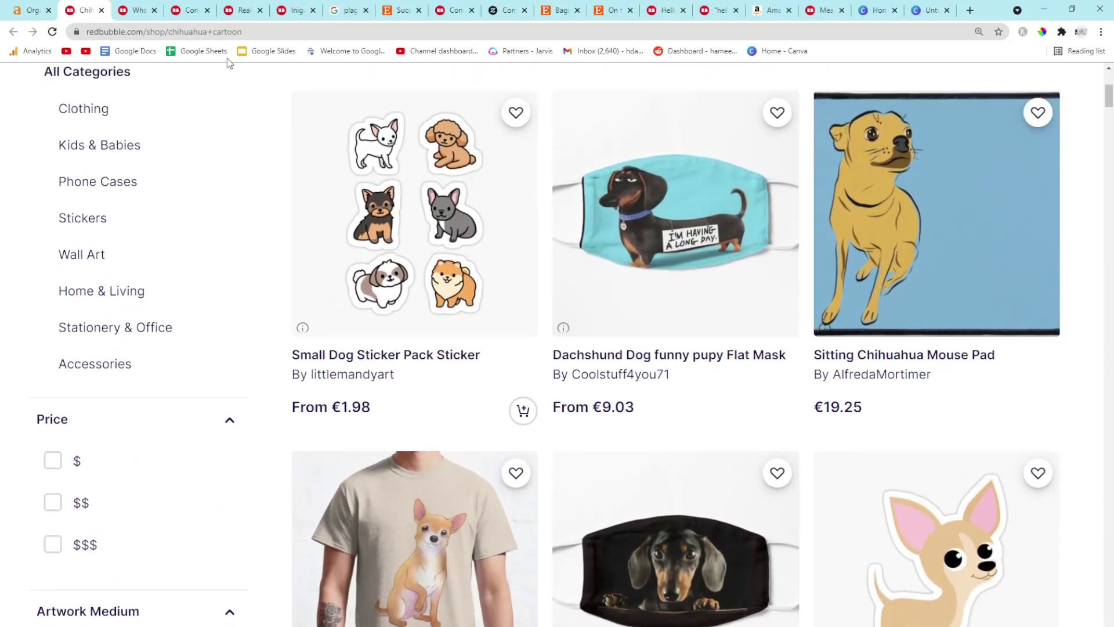
scroll(809, 181, up, 2)
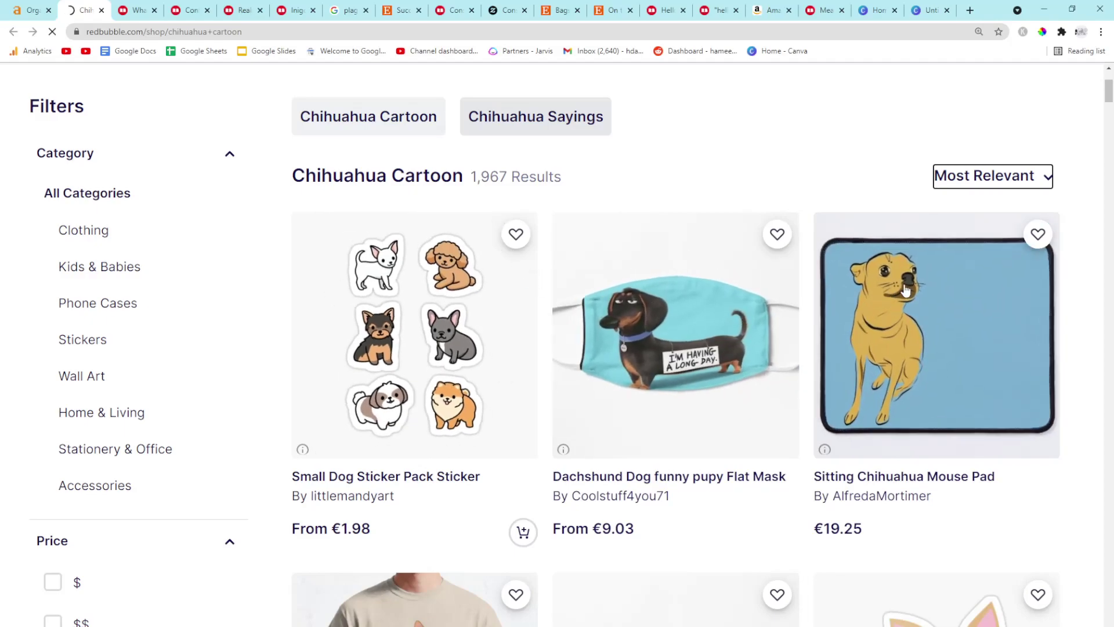
Sort the chihuahua cartoon results by Best Selling, showing 2,633 results
click(969, 289)
scroll(706, 318, down, 1)
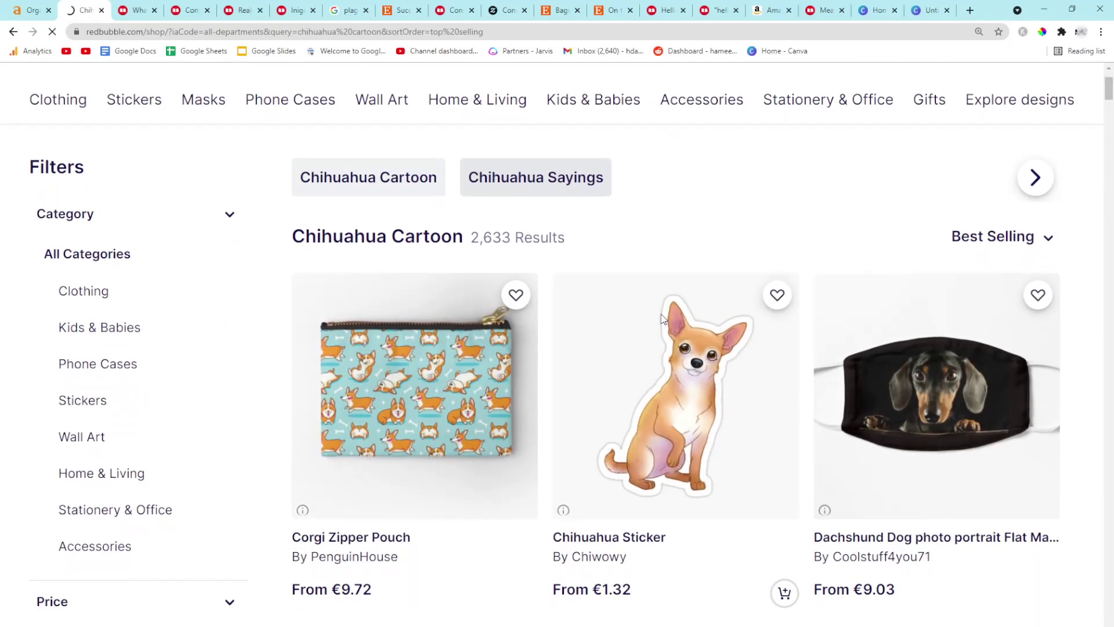
scroll(657, 318, down, 1)
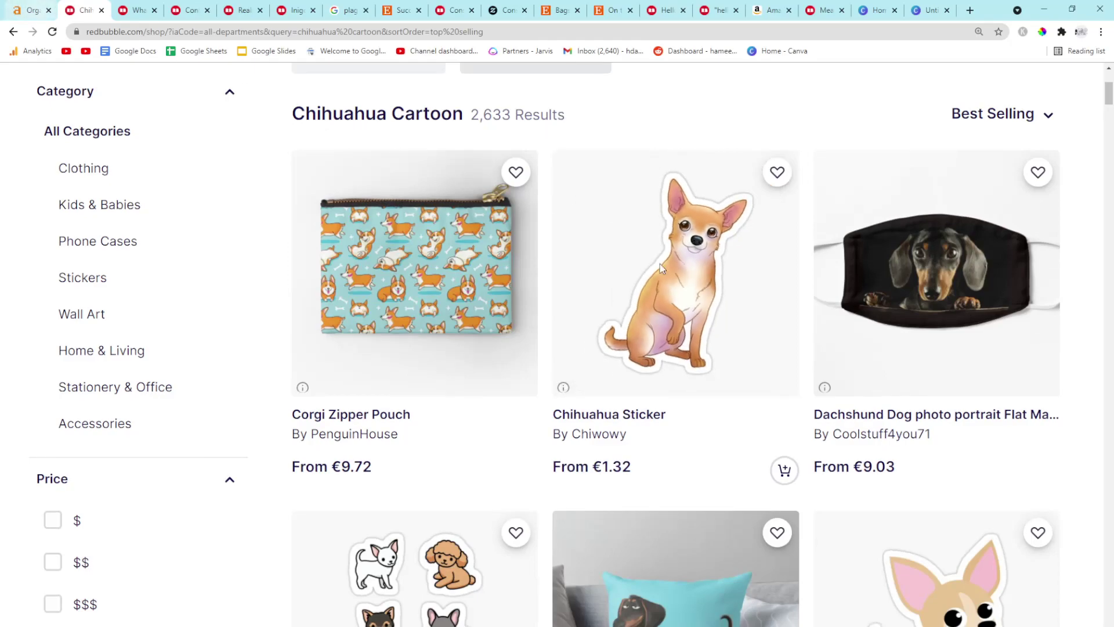
click(32, 9)
scroll(265, 390, down, 1)
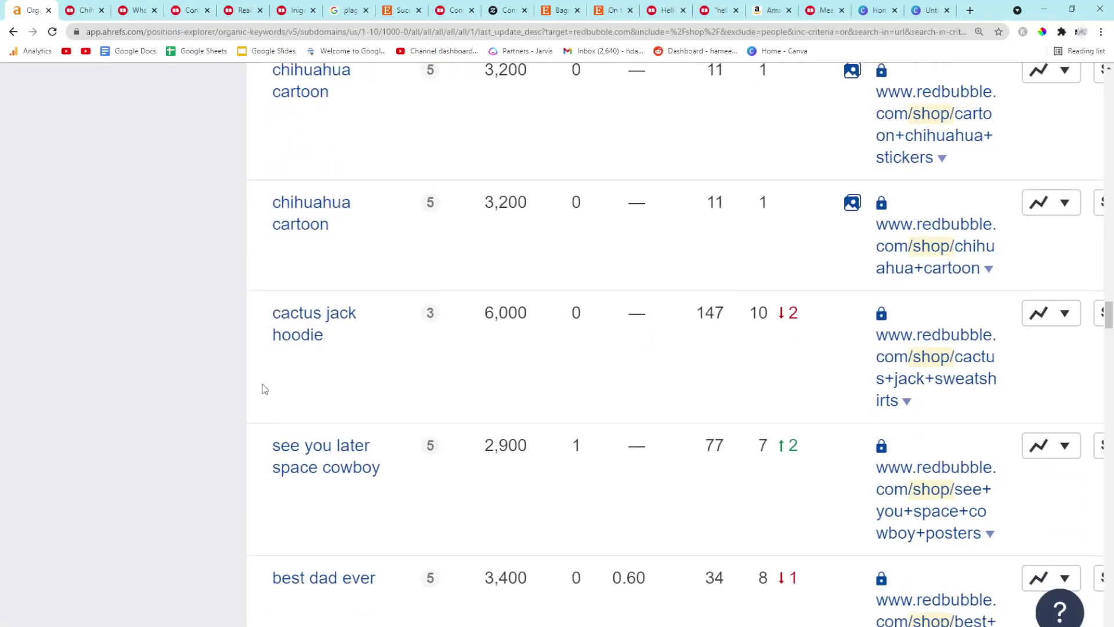
scroll(266, 389, down, 1)
Glance at See You Space Cowboy Posters, then open the Glam And Gore iPhone Cases page
middle_click(936, 422)
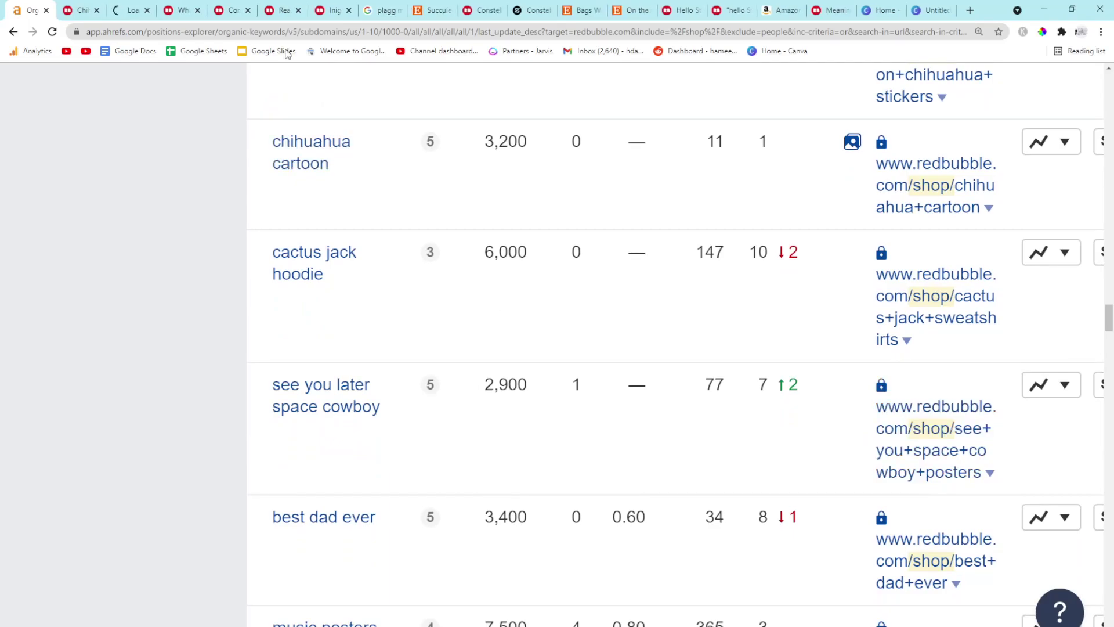
click(81, 9)
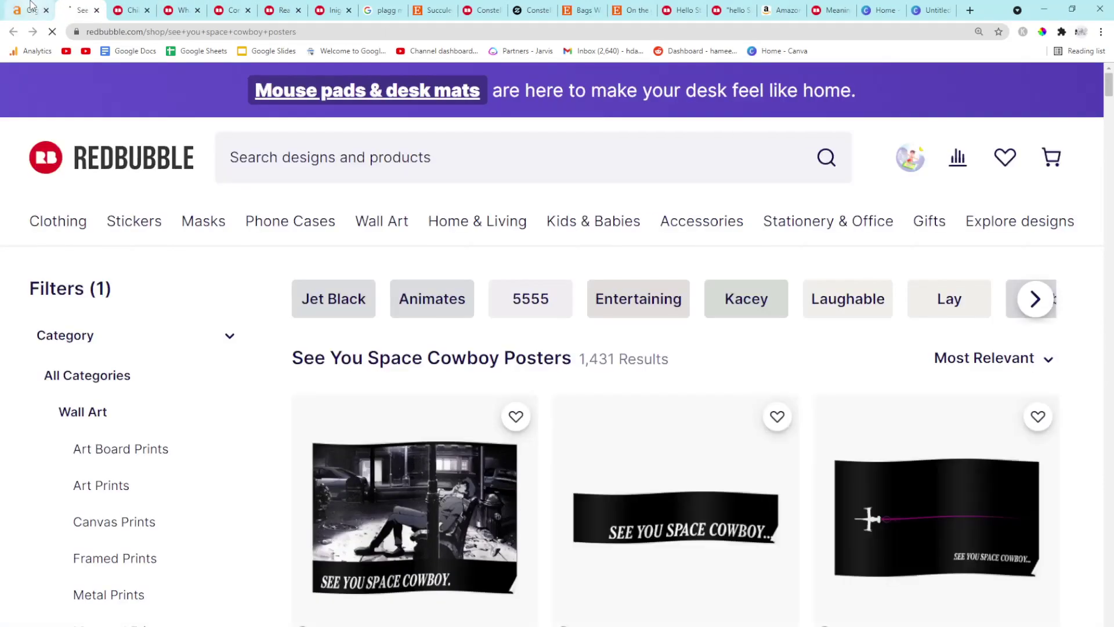
click(33, 10)
scroll(349, 366, down, 2)
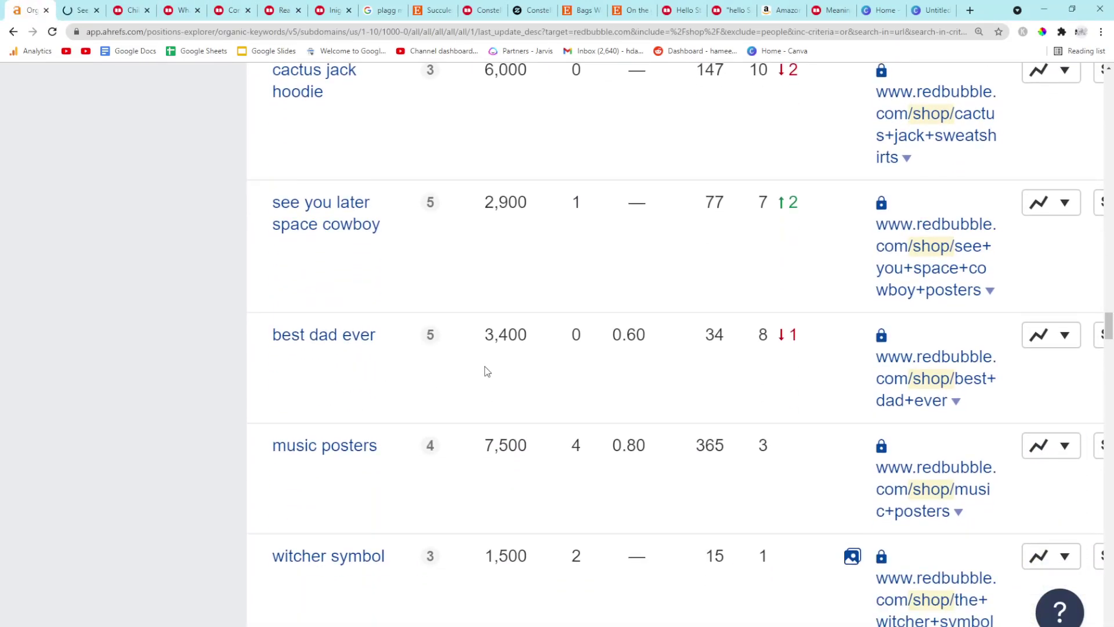
scroll(485, 367, down, 2)
scroll(485, 367, down, 1)
scroll(485, 366, down, 1)
scroll(485, 366, down, 1)
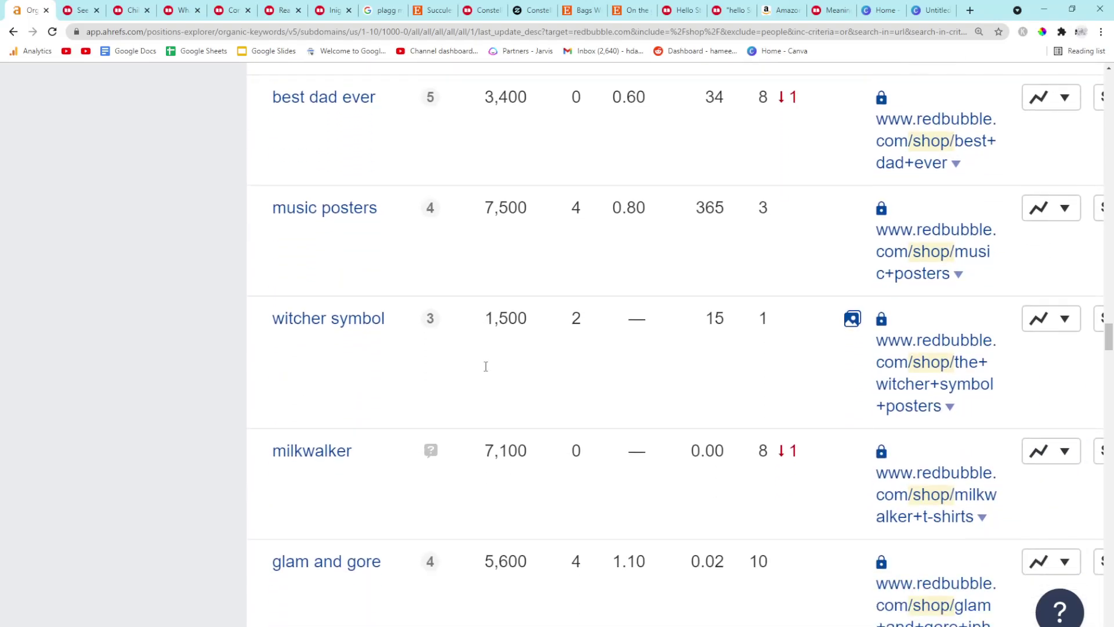
scroll(485, 367, down, 1)
scroll(484, 366, down, 1)
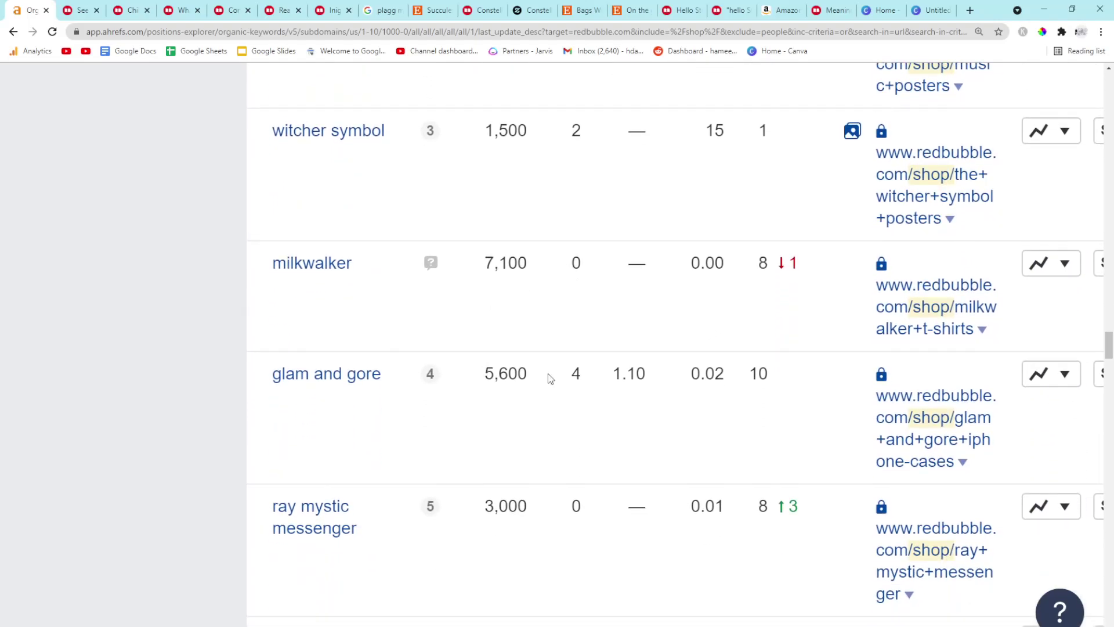
ctrl+click(901, 444)
click(174, 10)
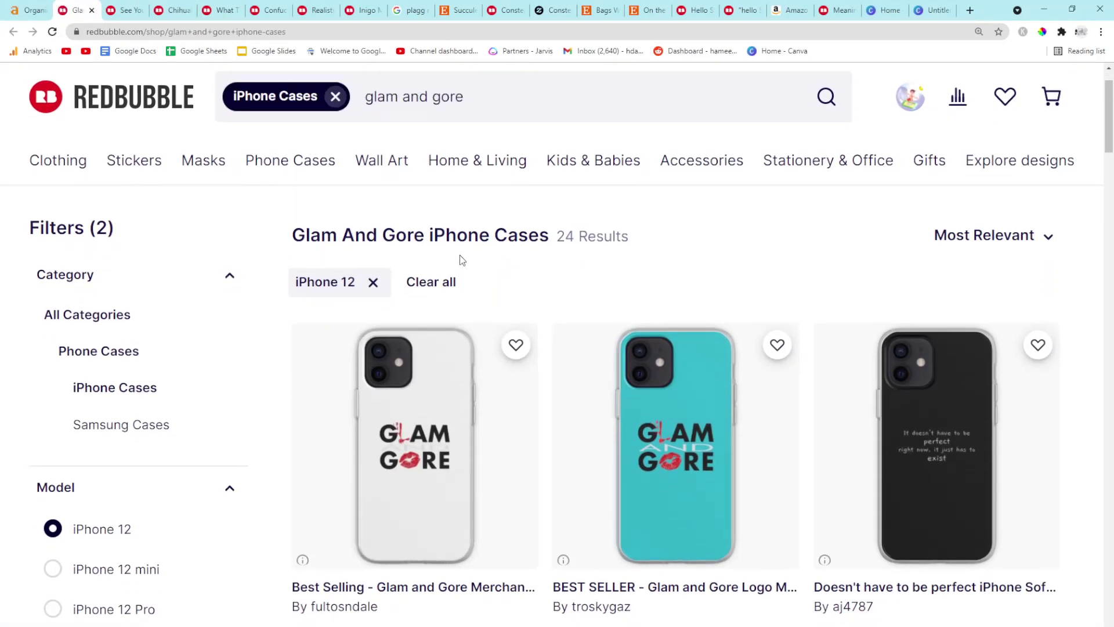
Google 'glam and gore' using the Redbubble heading text, then close that search tab
drag(423, 236, 303, 236)
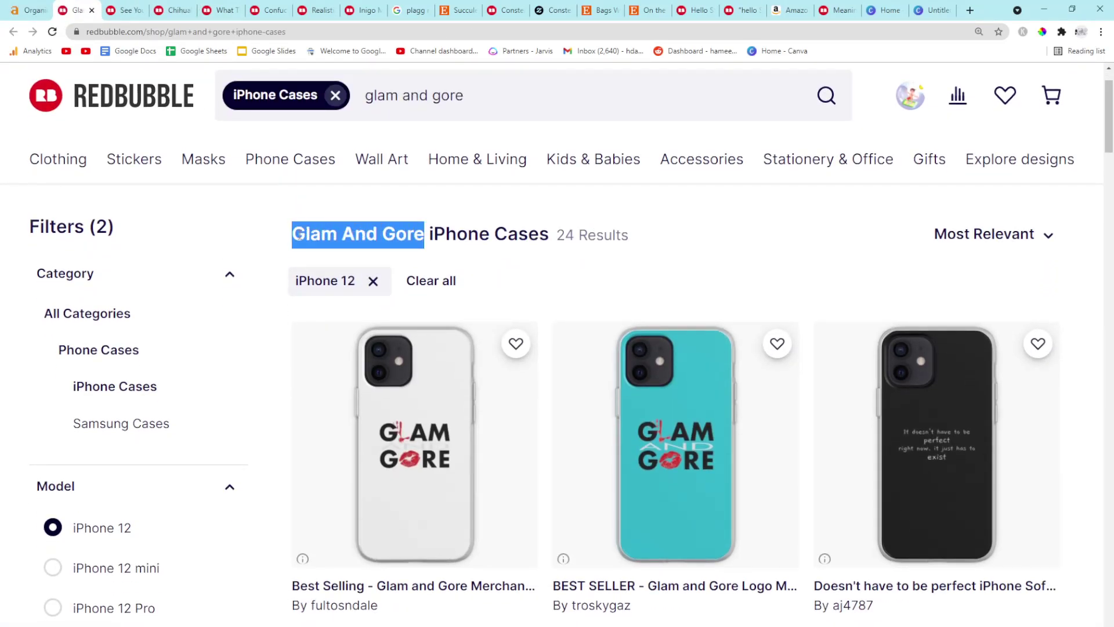
click(131, 10)
click(146, 31)
key(ctrl+v)
key(Return)
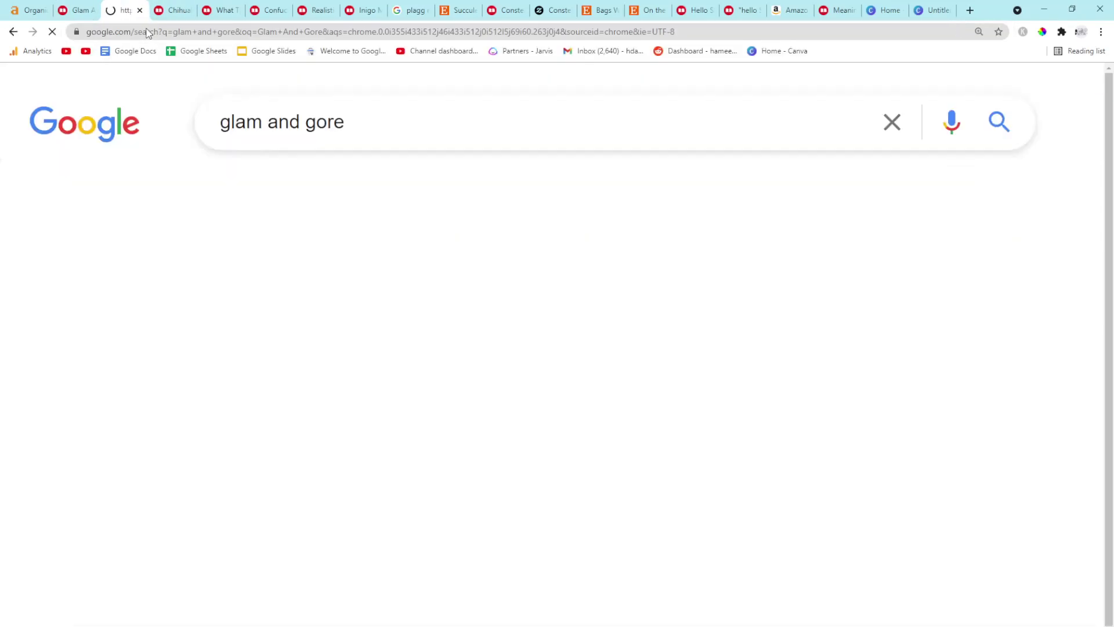
scroll(435, 348, down, 3)
scroll(435, 349, down, 3)
click(27, 10)
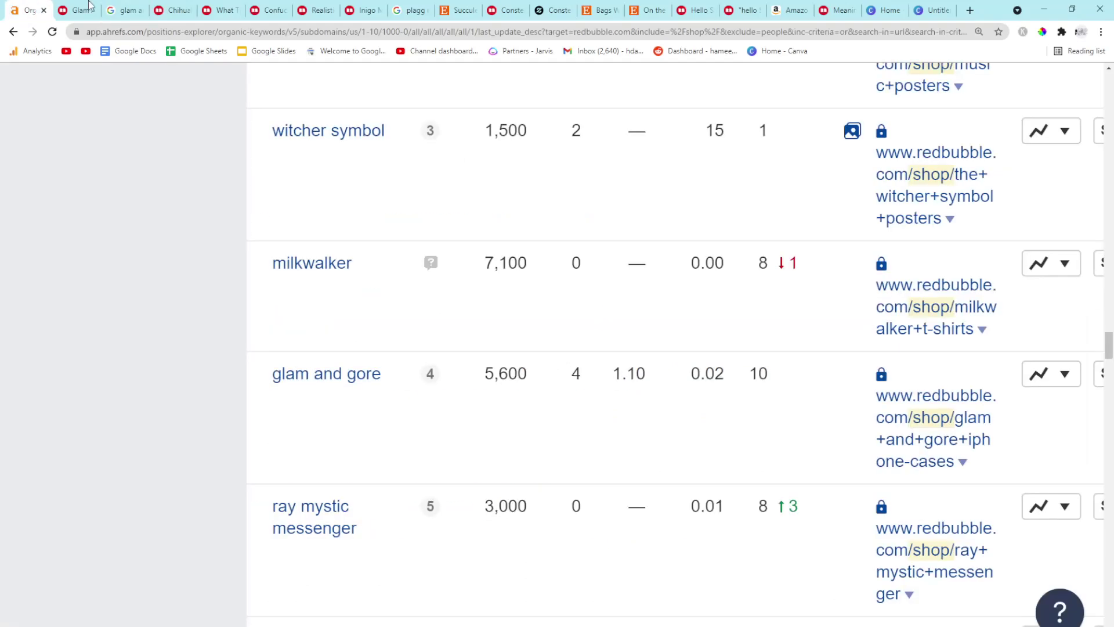
click(126, 10)
click(140, 11)
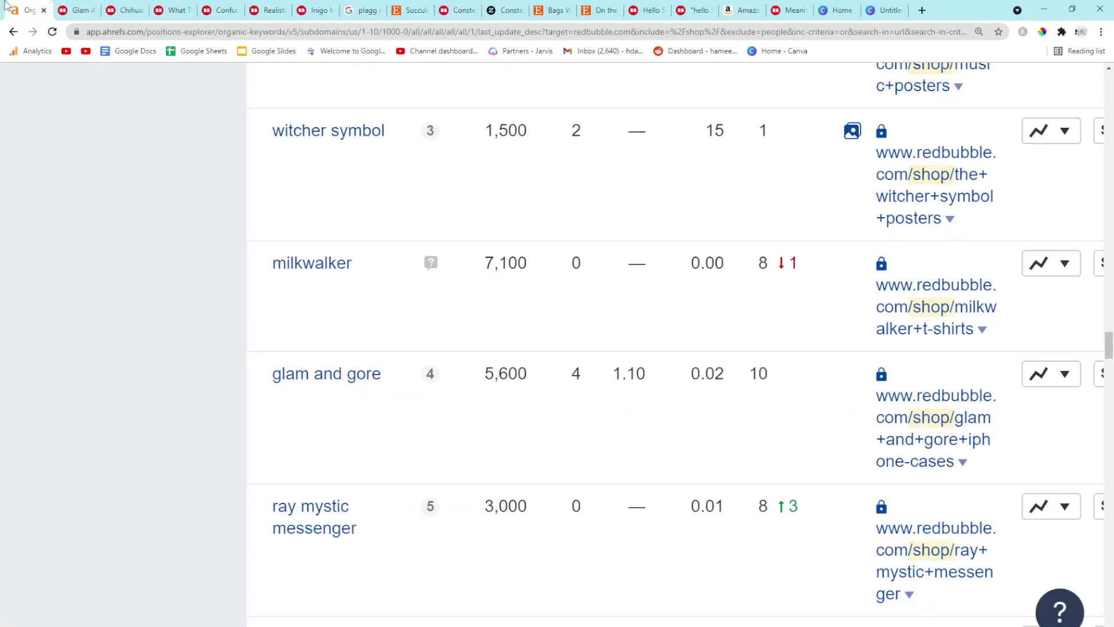
scroll(229, 345, down, 3)
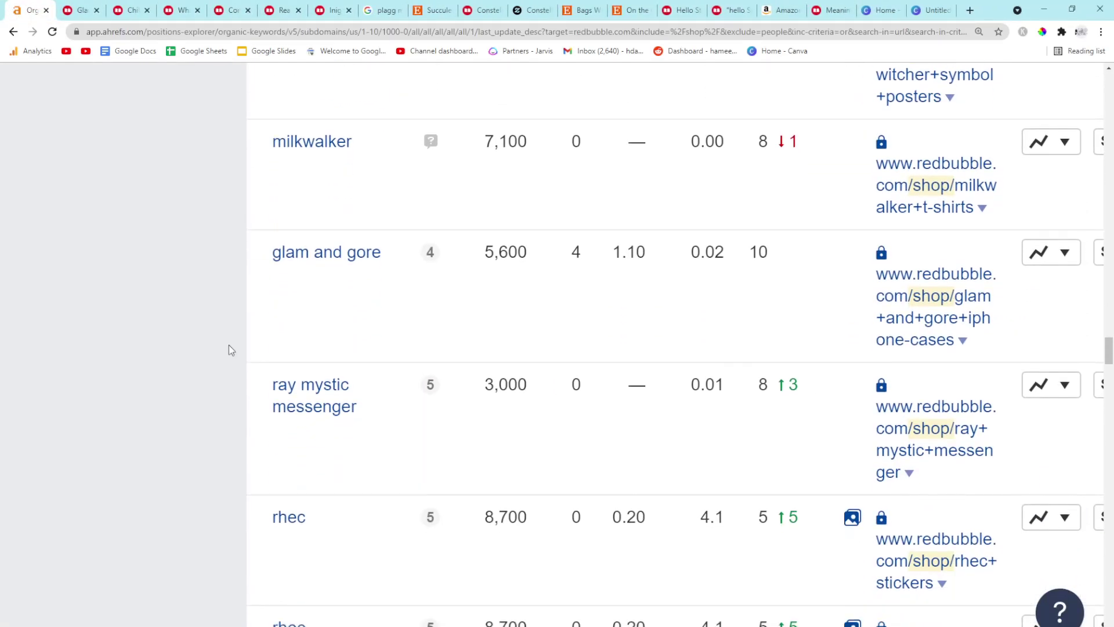
scroll(229, 345, down, 2)
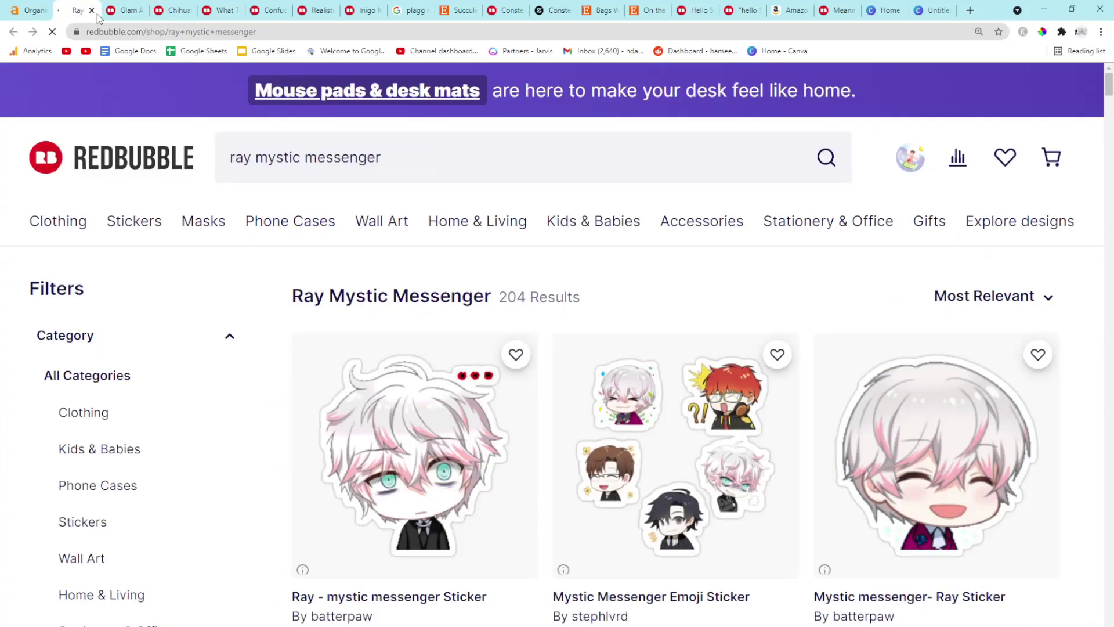
Check the Ray Mystic Messenger (204) and Cute Watermelon Canvas Prints (11,347) pages
click(26, 10)
scroll(100, 288, down, 5)
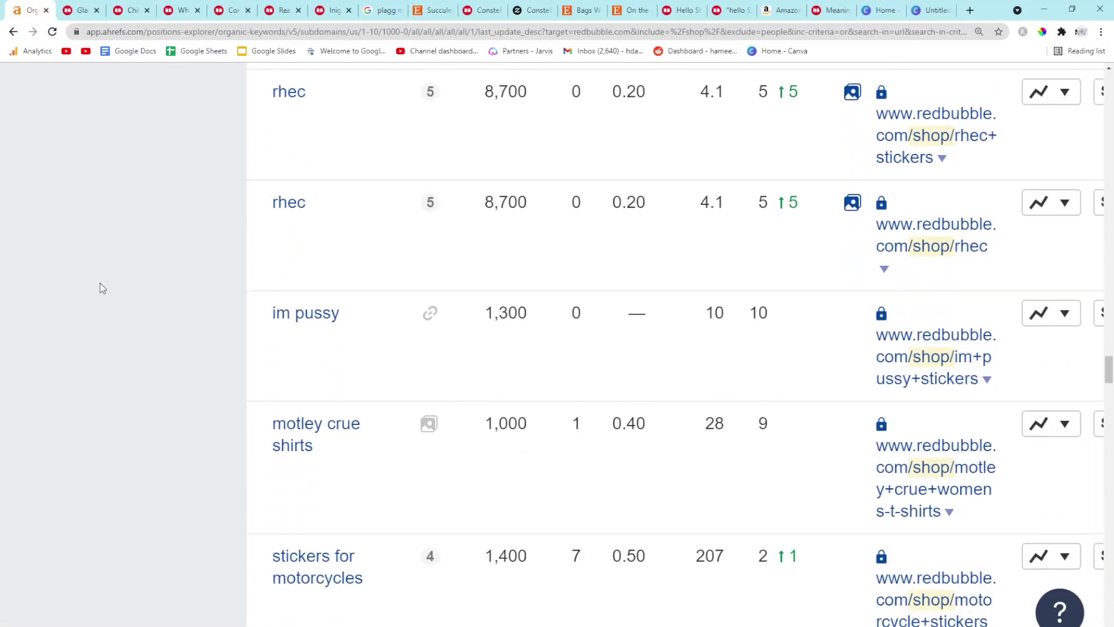
scroll(100, 288, down, 1)
scroll(100, 289, down, 1)
scroll(101, 288, down, 1)
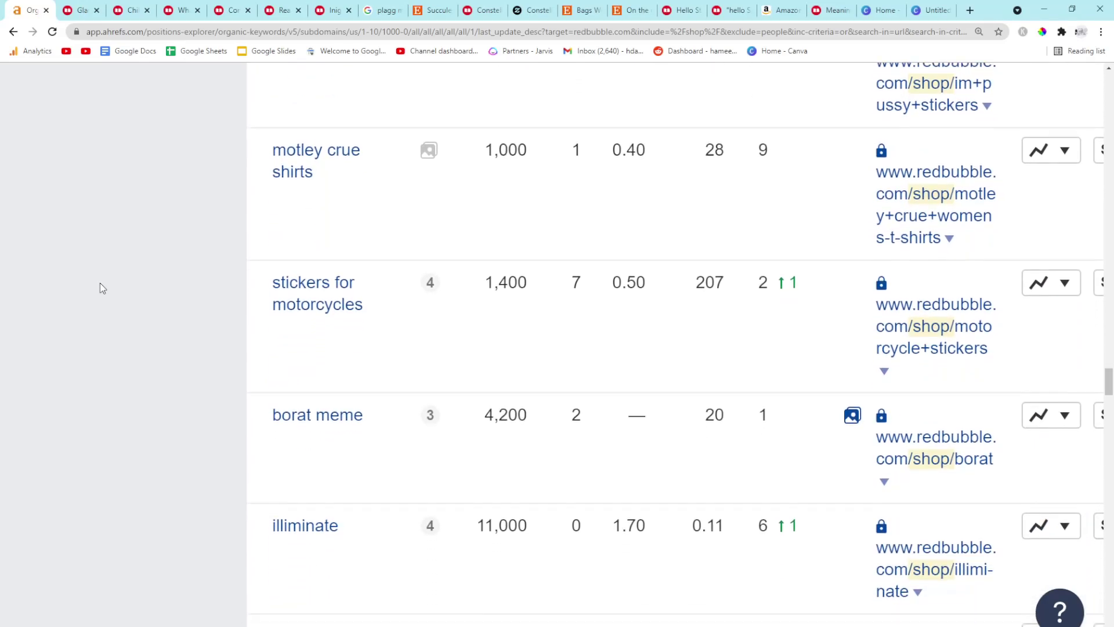
scroll(99, 289, down, 1)
scroll(100, 288, down, 2)
scroll(100, 289, down, 2)
scroll(100, 288, down, 2)
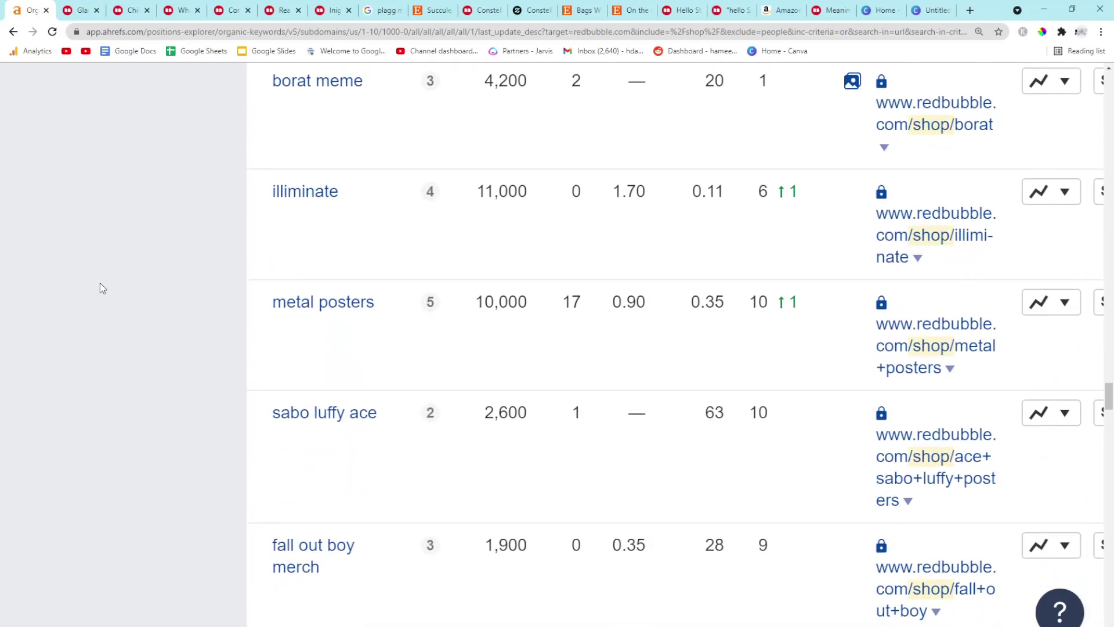
scroll(100, 288, down, 2)
scroll(101, 289, down, 2)
scroll(100, 287, down, 2)
scroll(100, 288, down, 2)
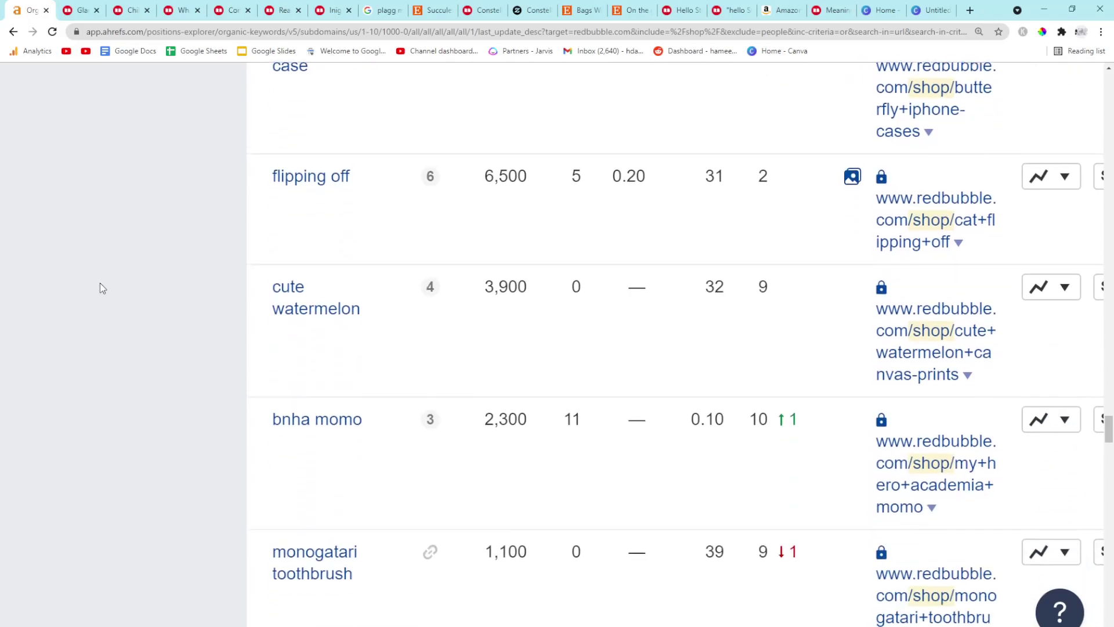
scroll(100, 289, down, 2)
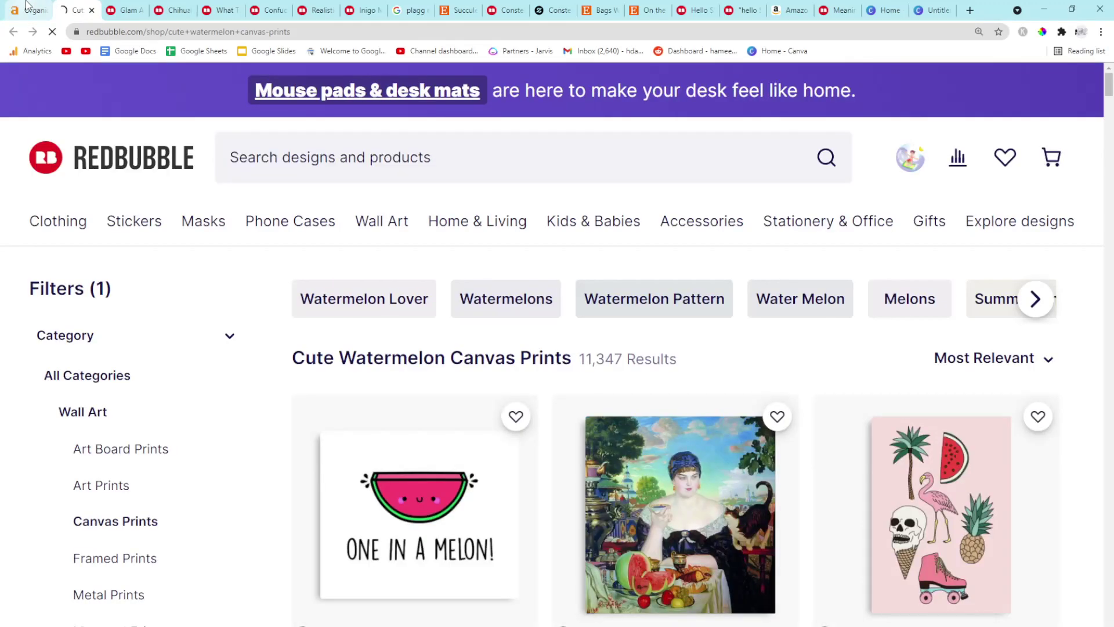
click(26, 8)
scroll(215, 296, down, 2)
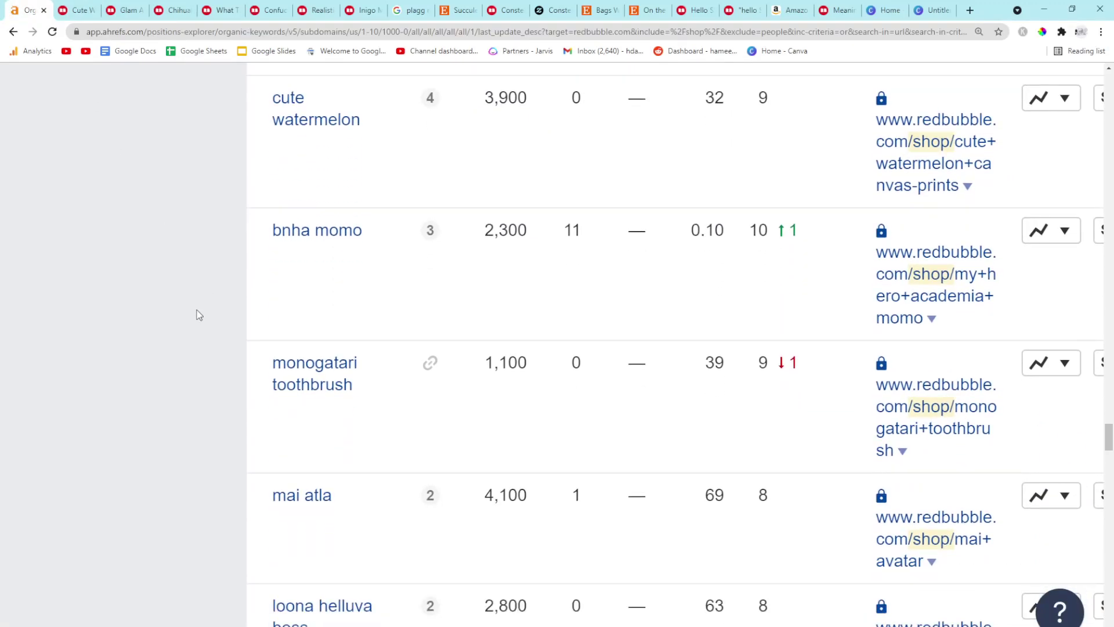
scroll(262, 279, down, 1)
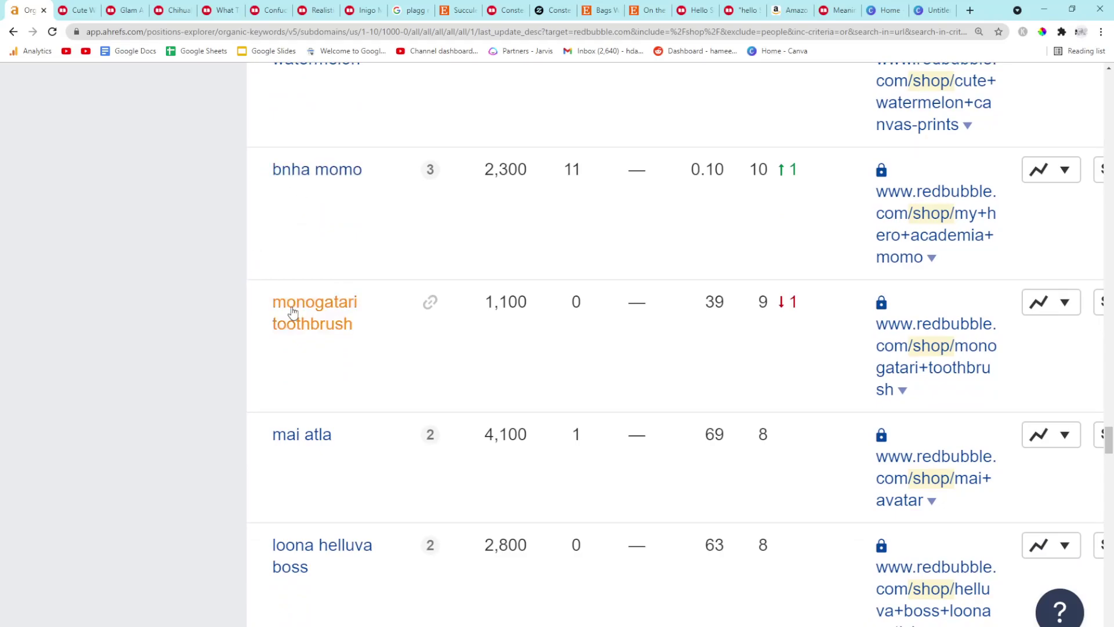
scroll(347, 264, down, 2)
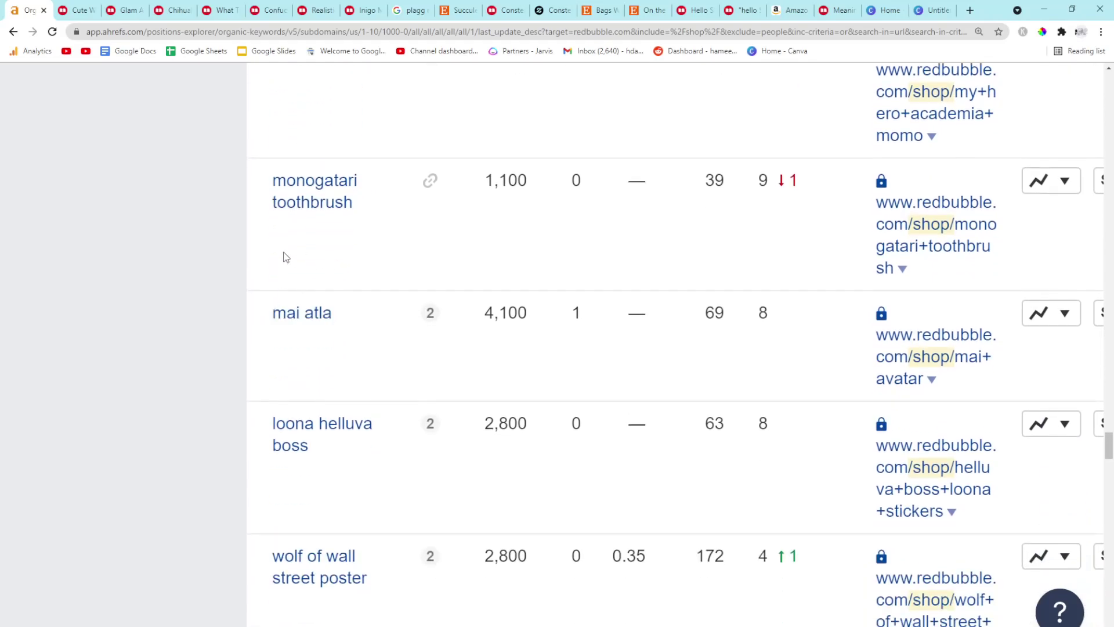
scroll(347, 264, down, 1)
scroll(347, 264, down, 1)
scroll(251, 289, down, 1)
scroll(252, 288, down, 1)
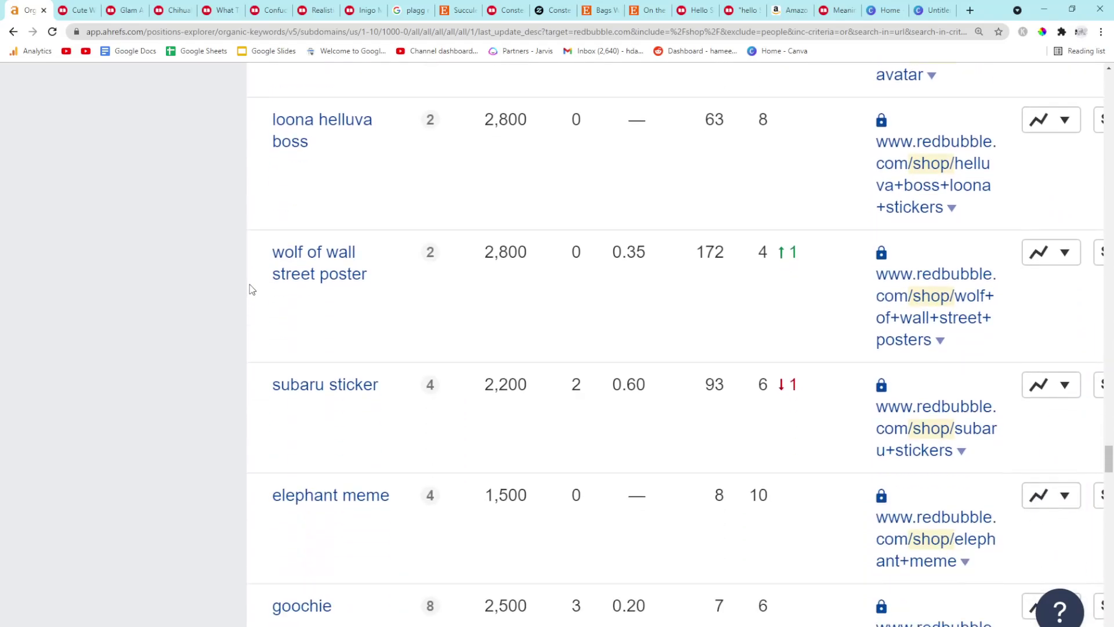
scroll(251, 288, down, 1)
scroll(251, 289, down, 1)
scroll(252, 288, down, 2)
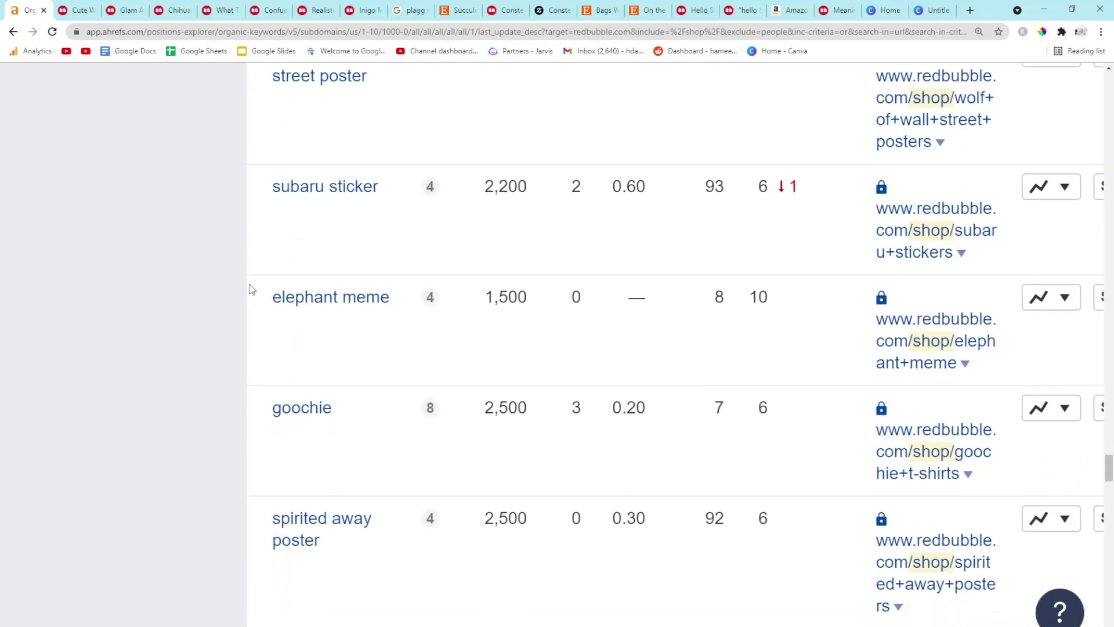
scroll(251, 288, down, 1)
scroll(251, 288, down, 1)
scroll(251, 288, down, 2)
scroll(251, 288, down, 3)
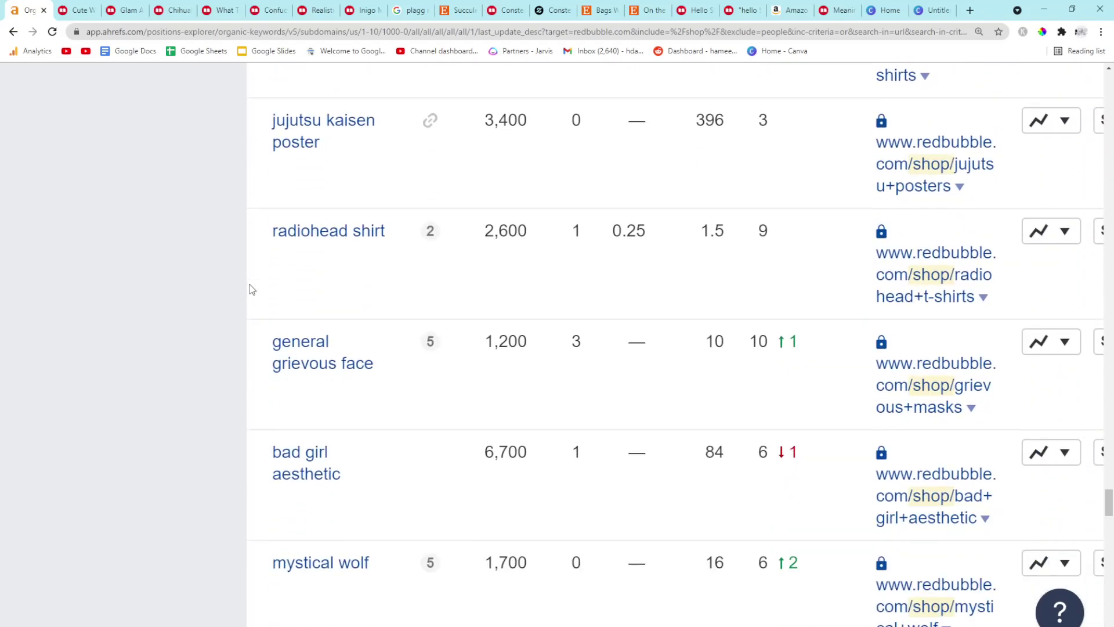
scroll(251, 289, down, 2)
scroll(251, 288, down, 1)
scroll(251, 288, down, 1)
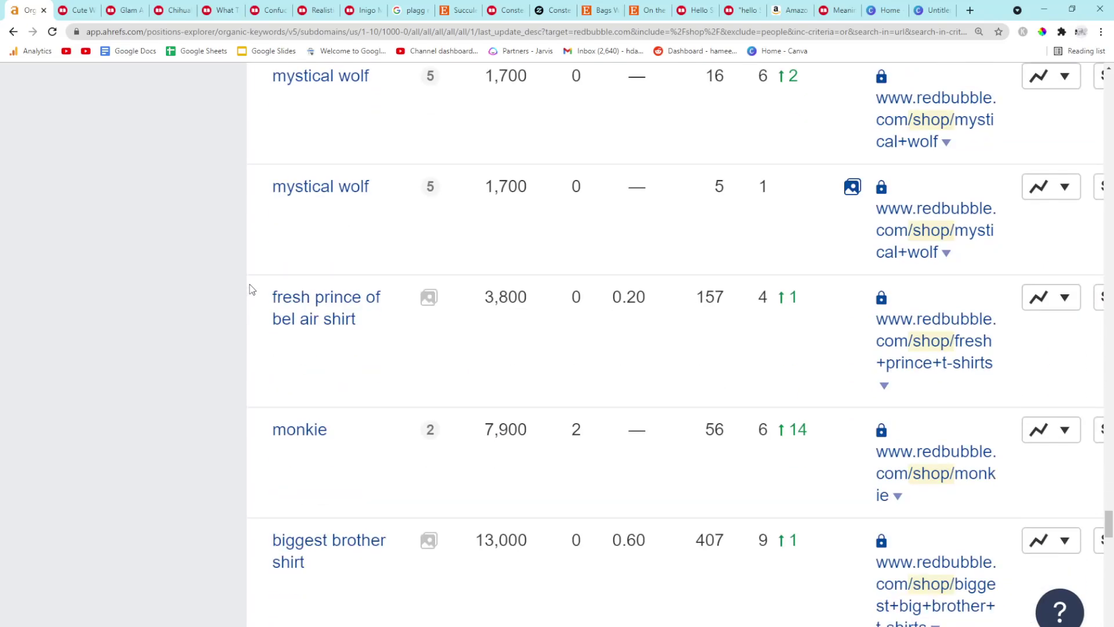
scroll(250, 288, down, 2)
scroll(251, 287, down, 1)
scroll(251, 288, down, 3)
scroll(251, 288, down, 1)
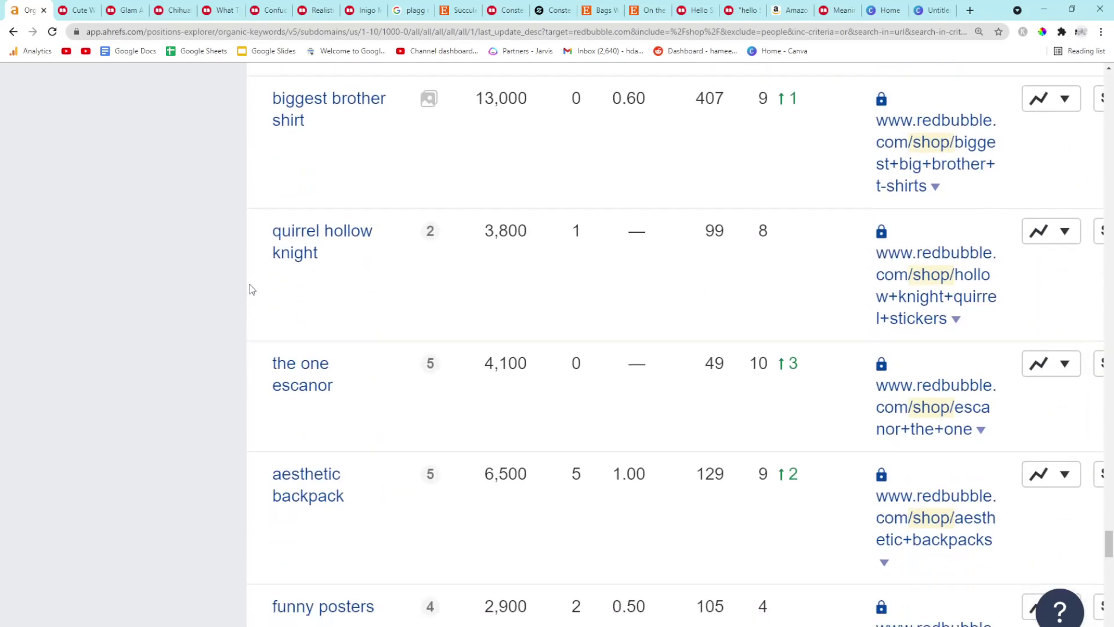